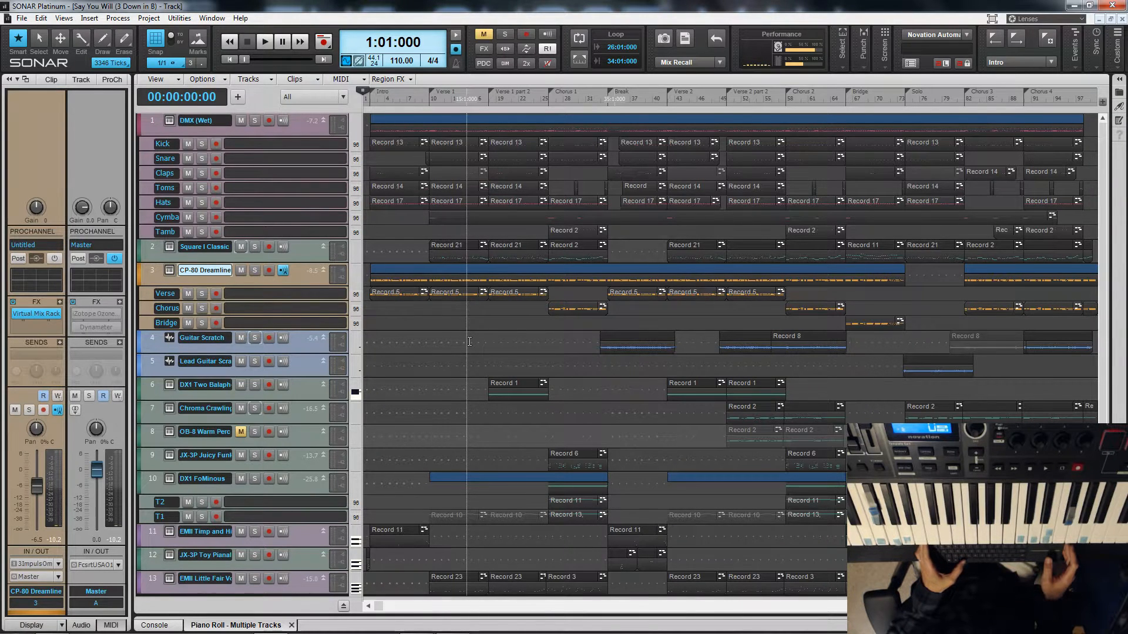
- Play the song from the beginning and view the Addictive Keys instrument on the CP-80 Dreamline track
key(space)
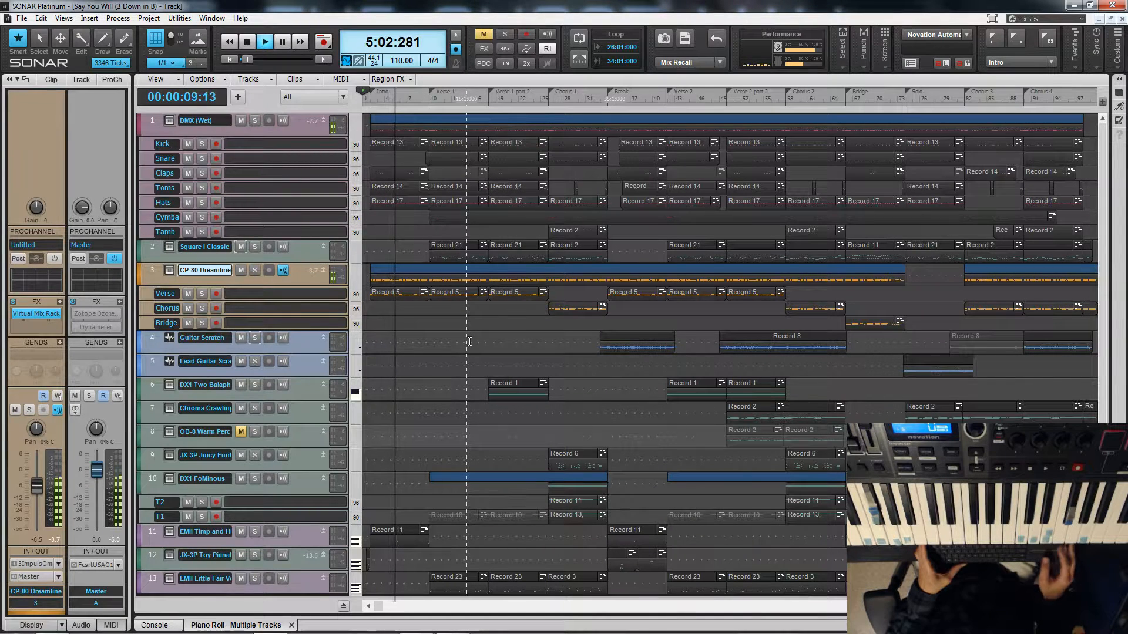
click(169, 271)
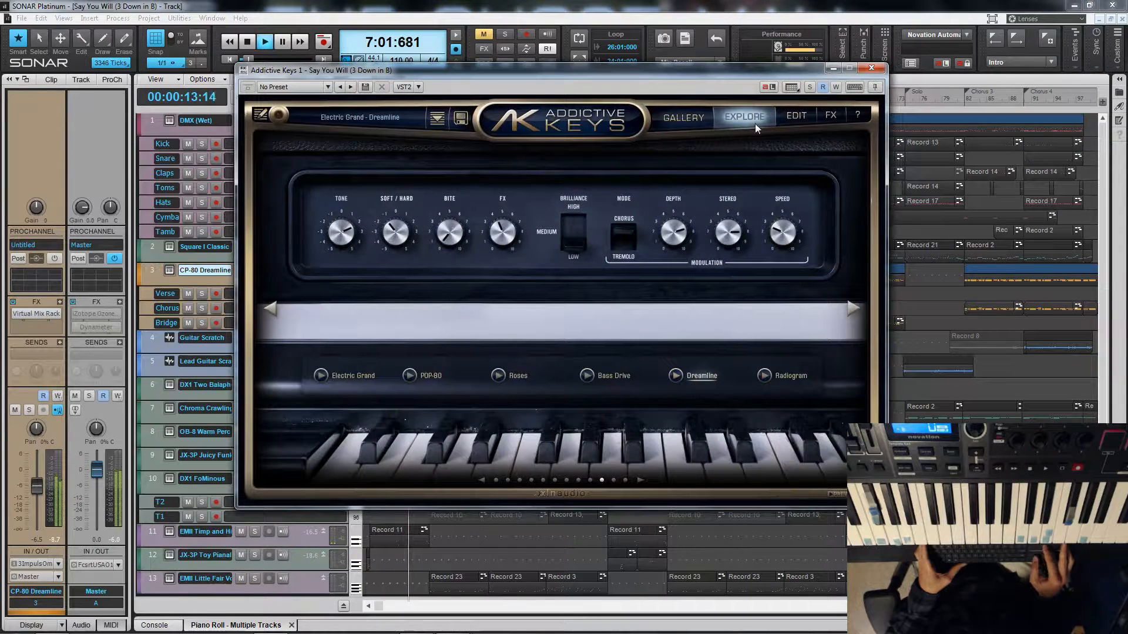
click(870, 70)
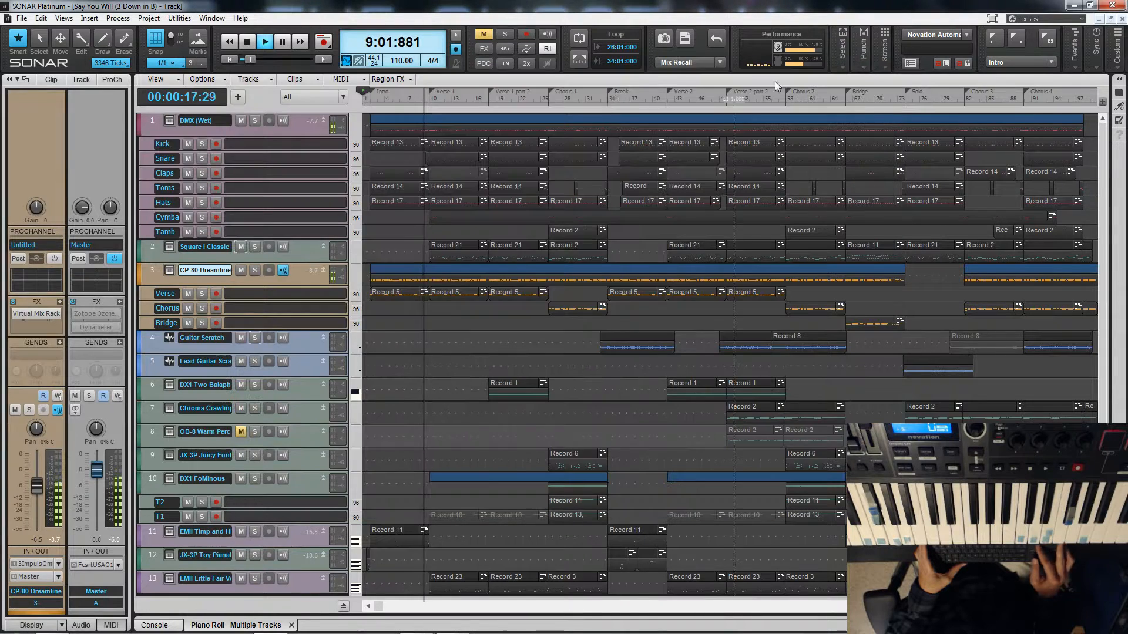
- View the UVI Workstation instruments on the EMII Little Fair Vox and DX1 Two Balaphonic tracks, closing each one
click(169, 578)
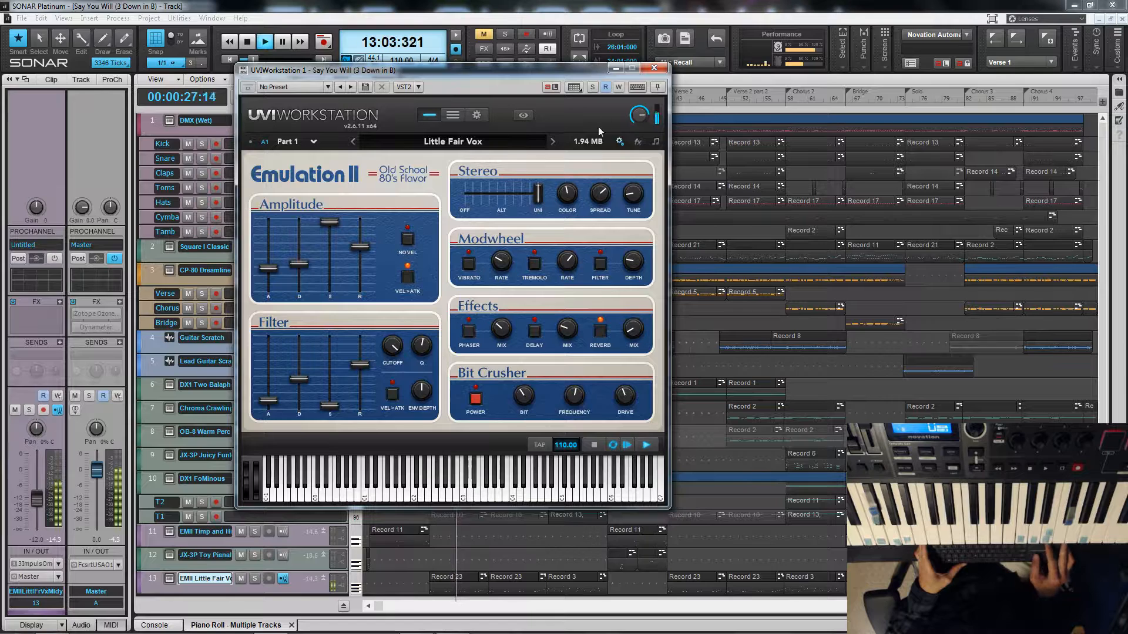
click(649, 71)
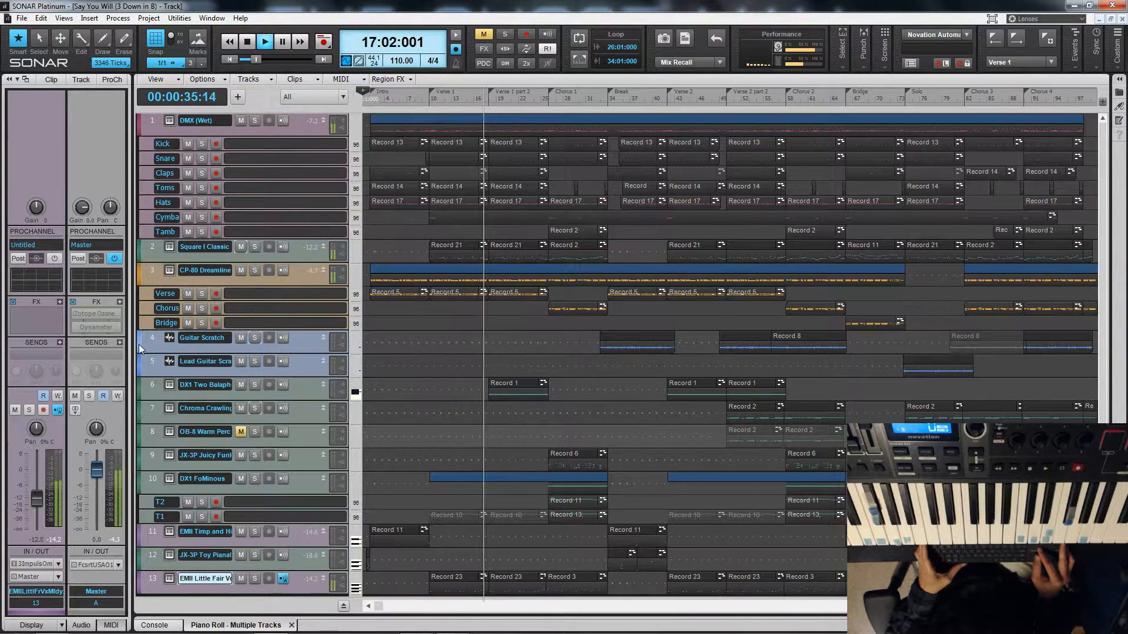
click(170, 385)
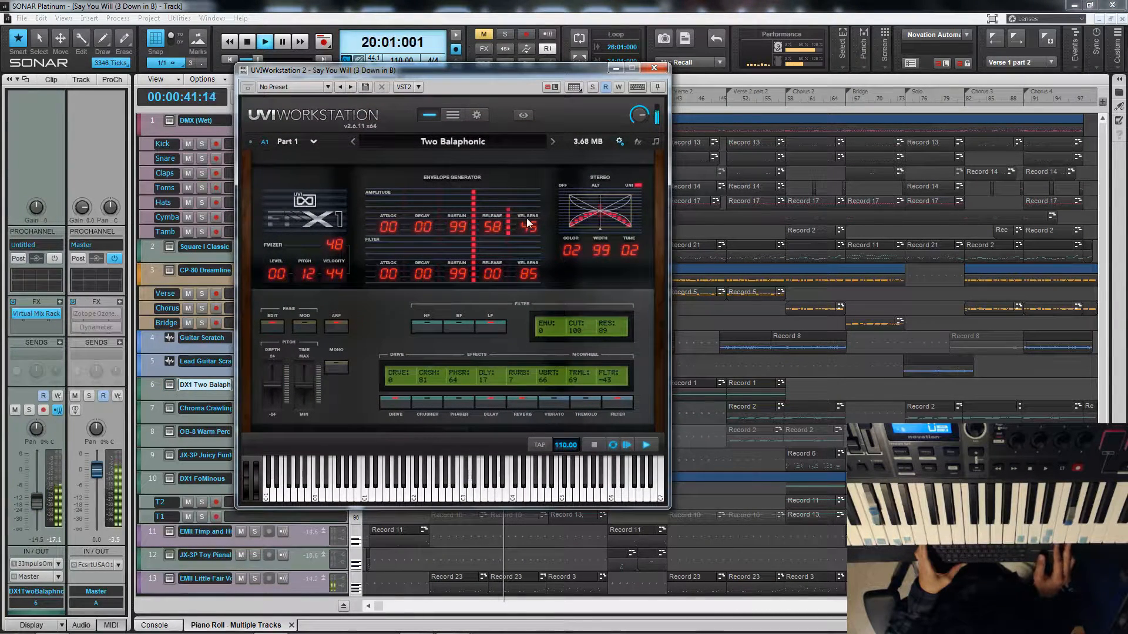
click(653, 69)
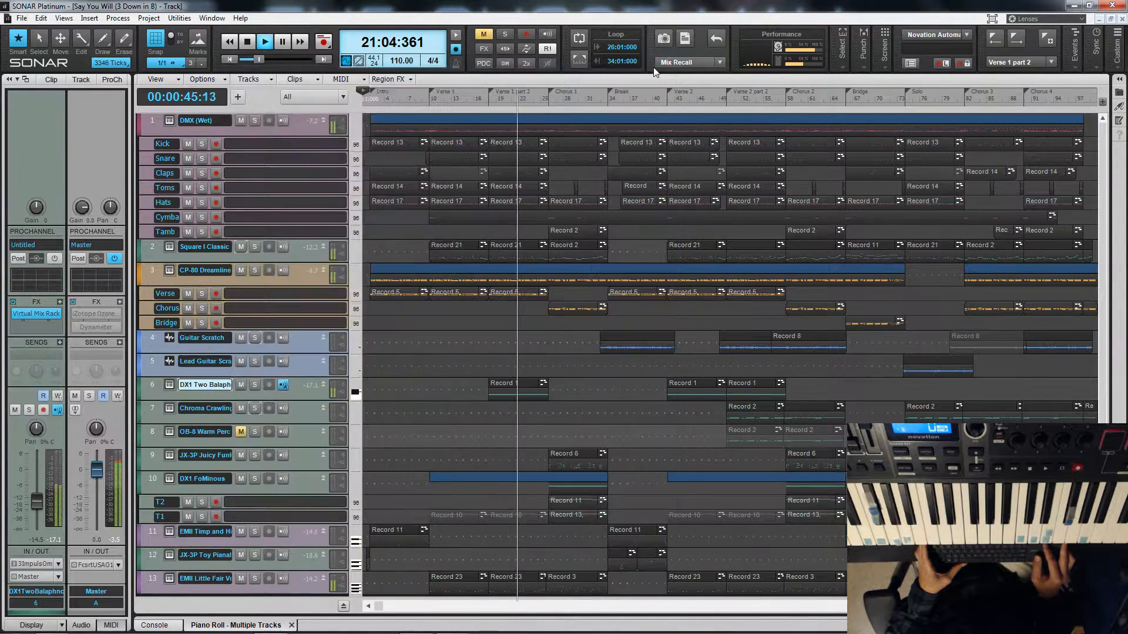
- View the synths on the Square I Classic and JX-3P Juicy Funk tracks, closing each one
click(171, 249)
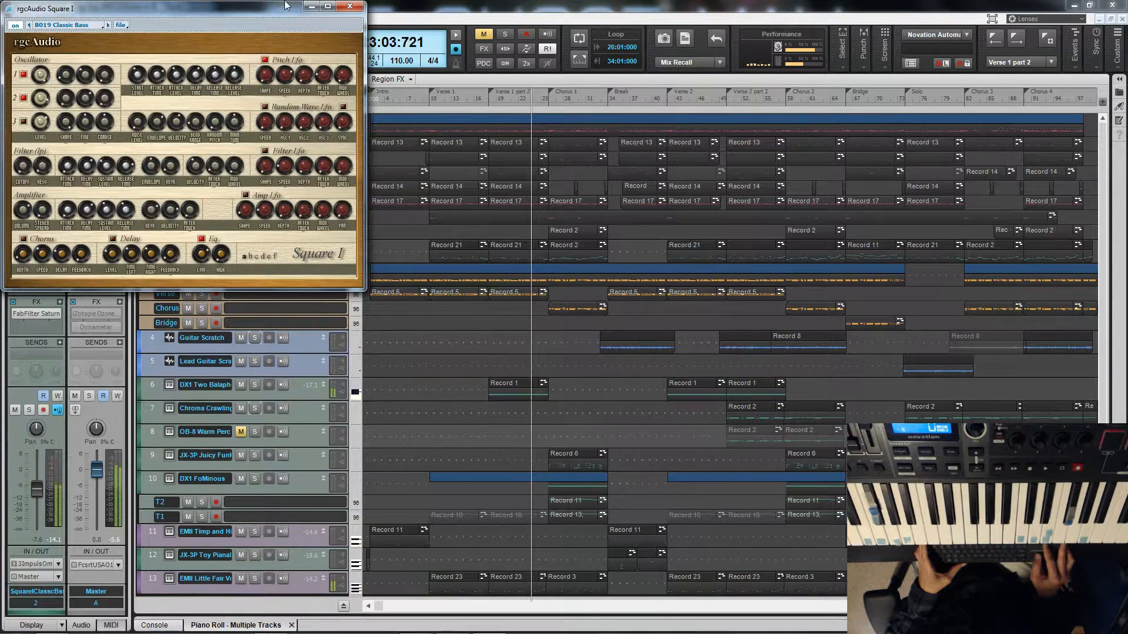
click(350, 8)
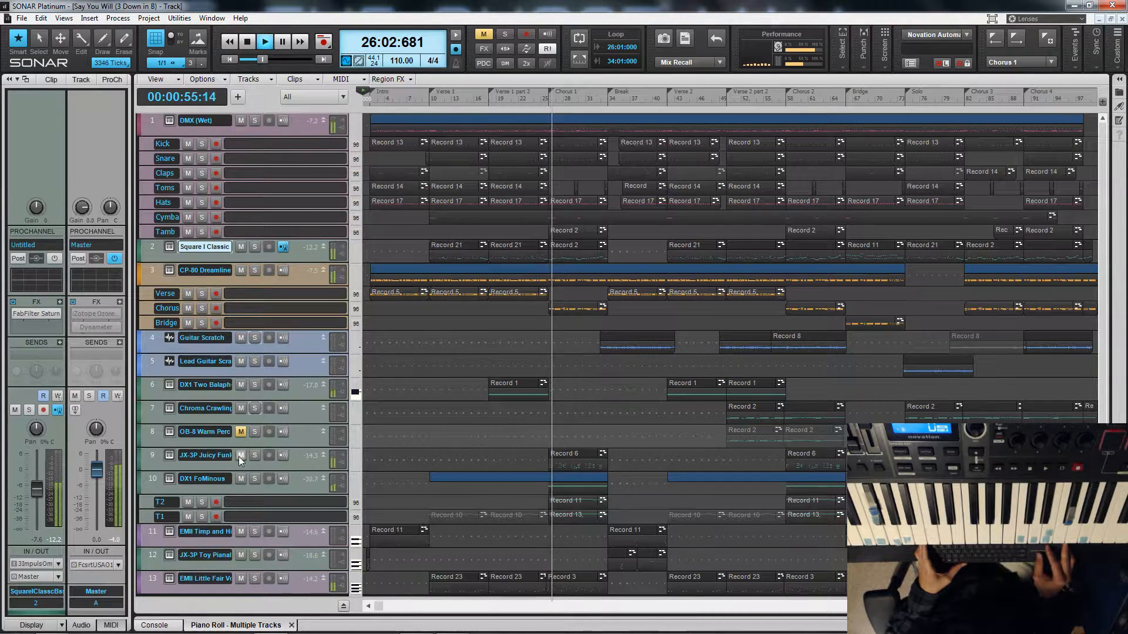
click(170, 456)
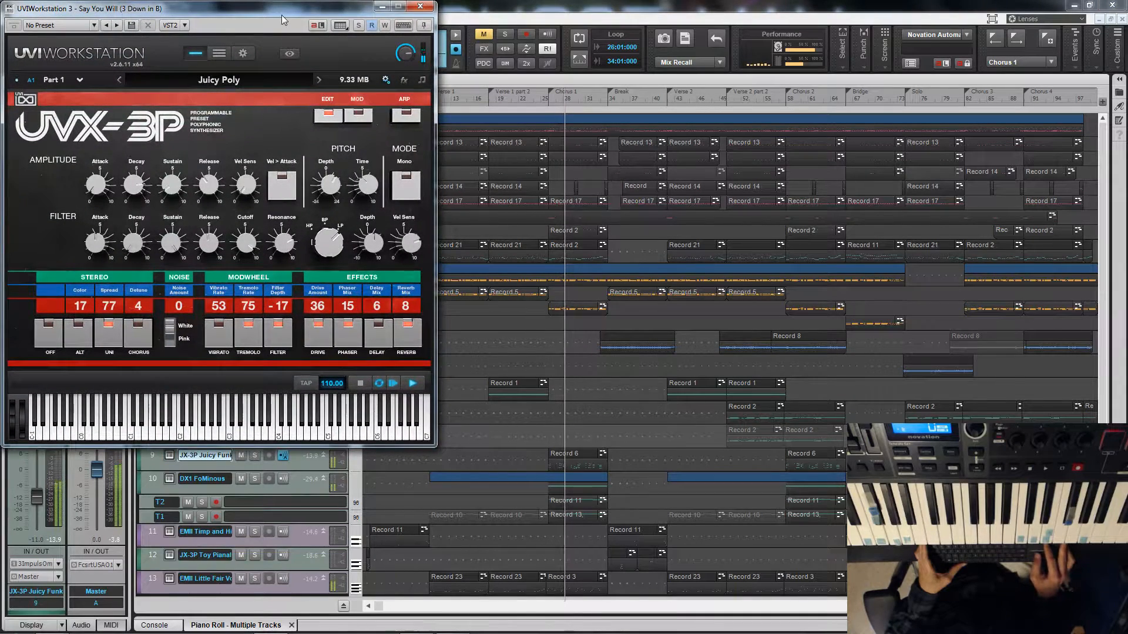
drag(281, 13, 549, 65)
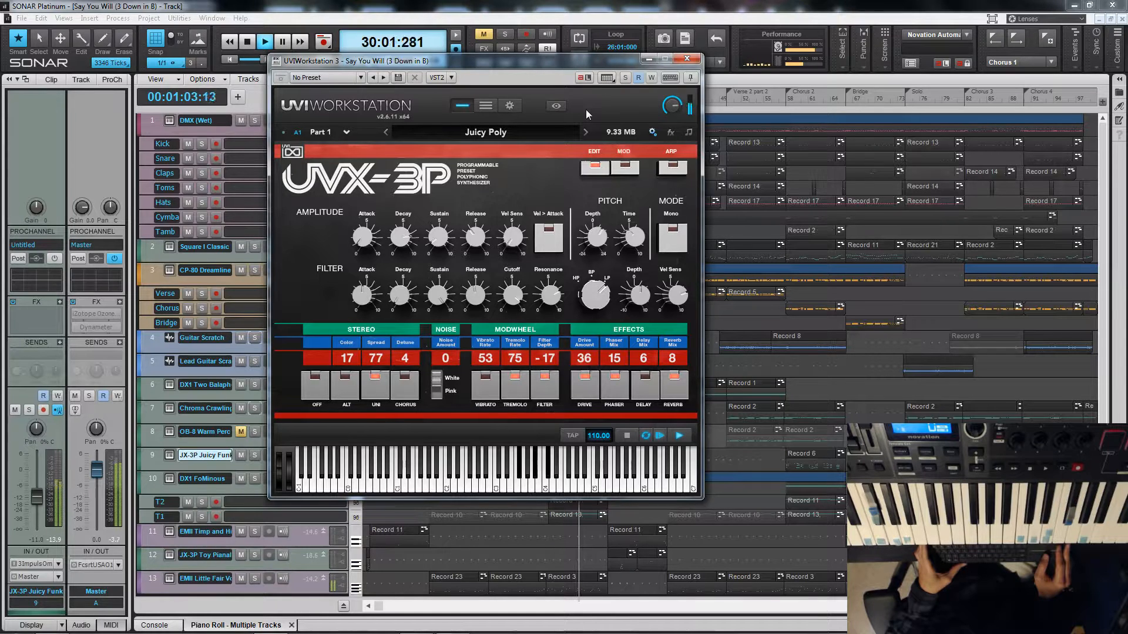
click(686, 60)
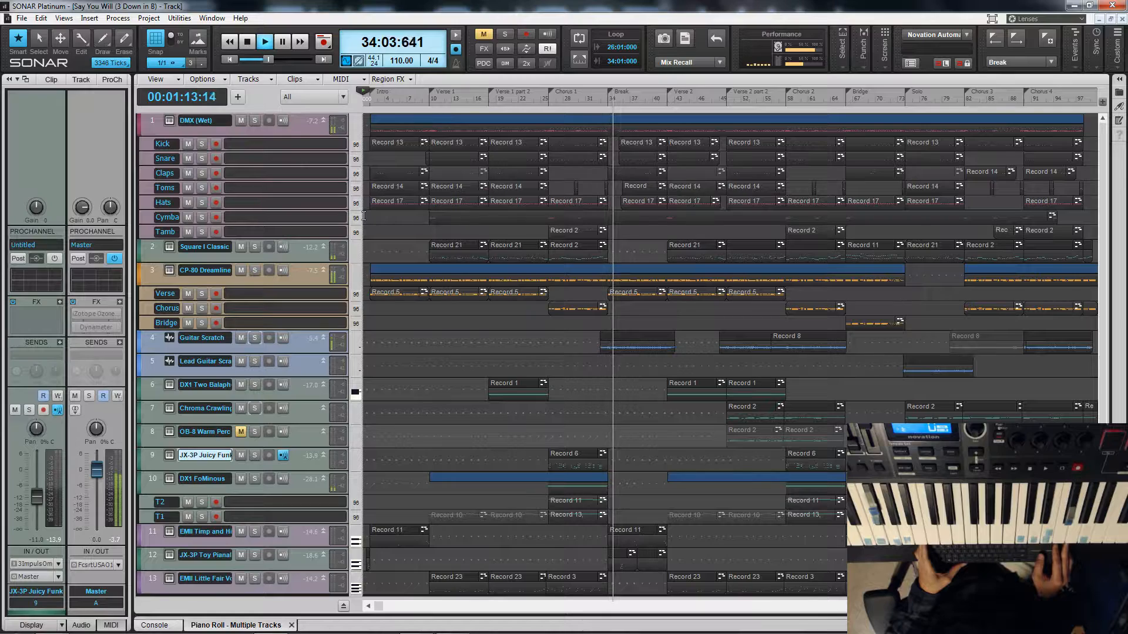
- Examine the Guitar Rig 5 effect settings on the Guitar Scratch track and close the plug-in
click(186, 347)
double_click(26, 316)
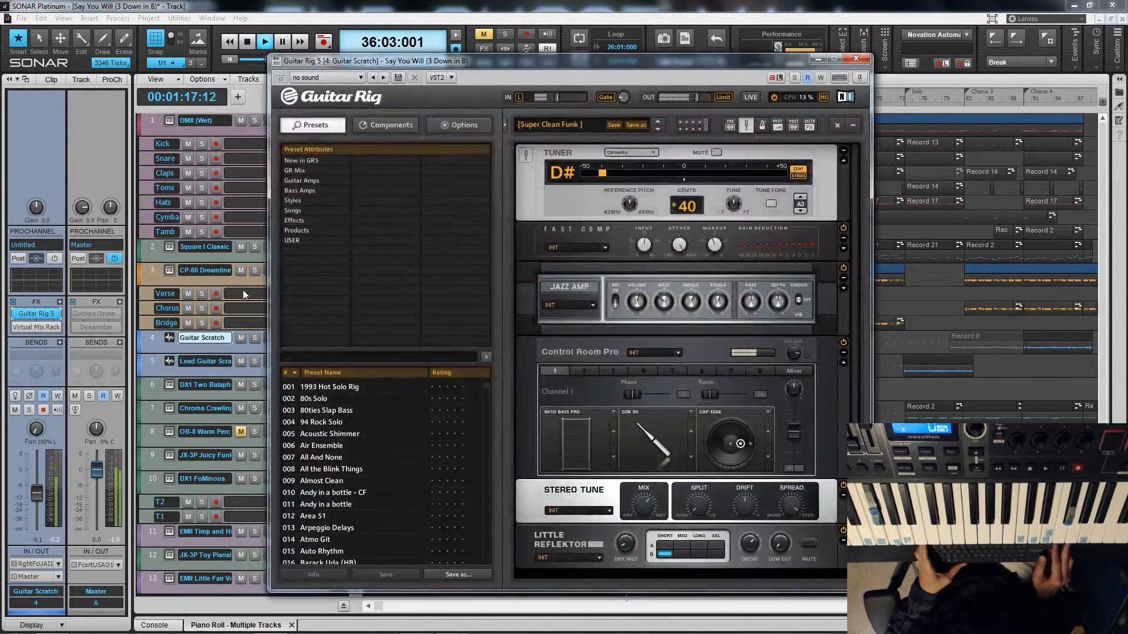
click(856, 59)
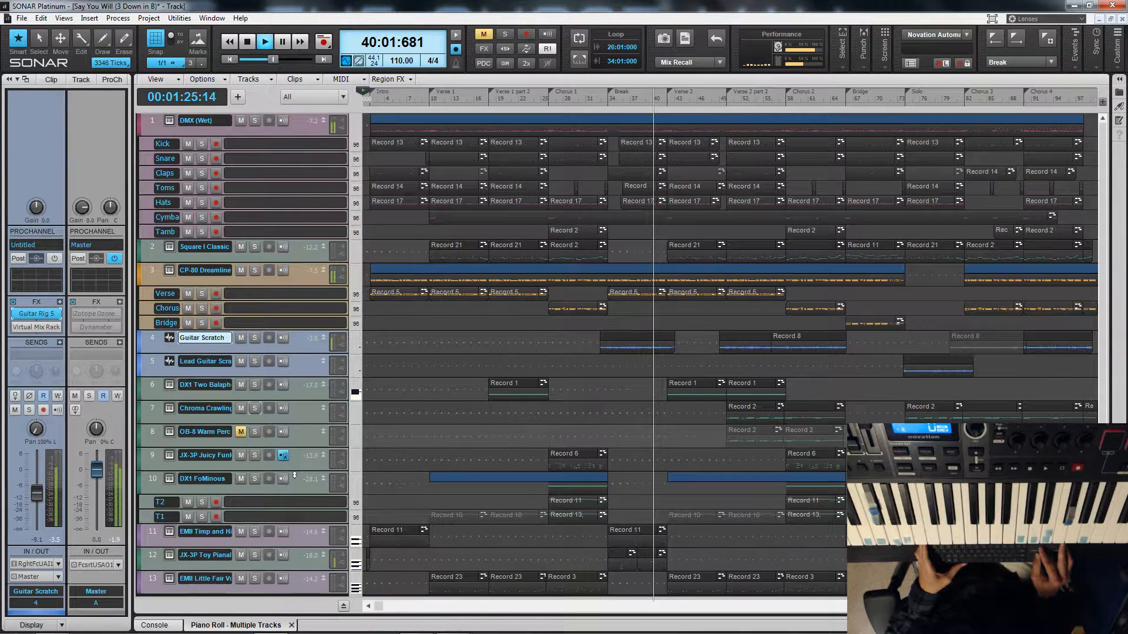
- View the UVI Workstation instruments on the EMII Timp and Hits and Chroma Crawling tracks, closing each one
click(170, 532)
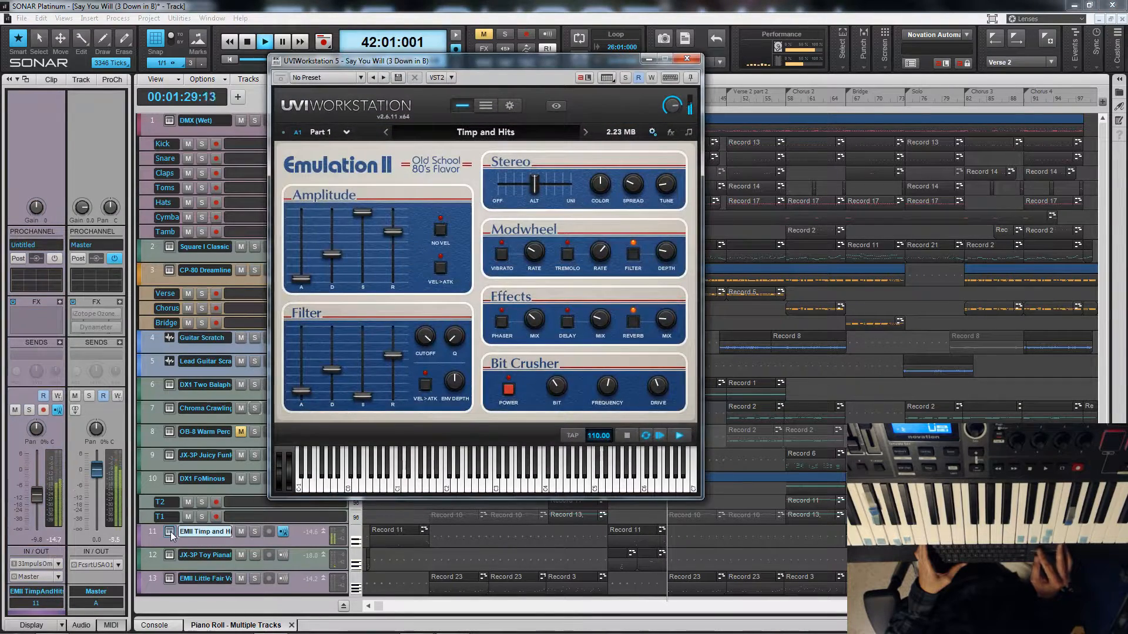
click(687, 58)
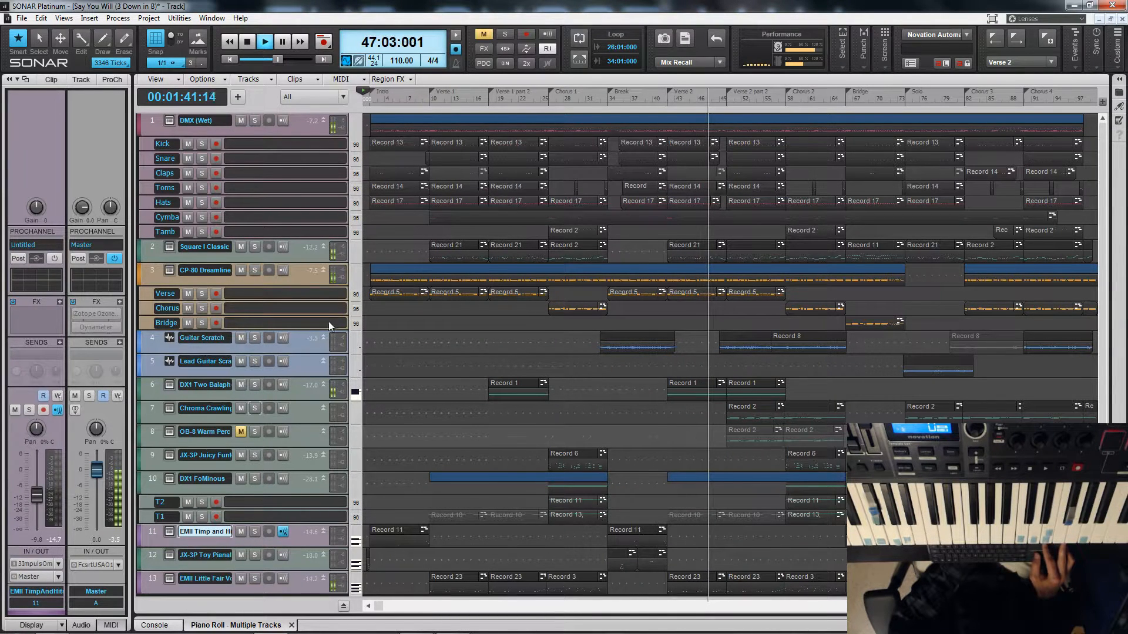
click(170, 408)
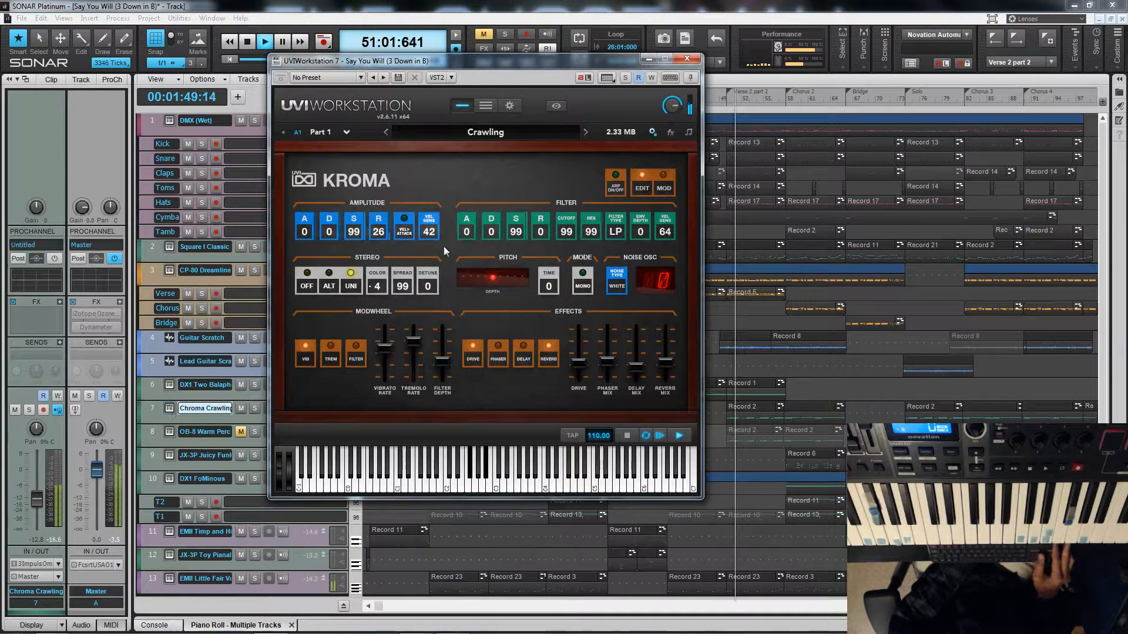
click(685, 60)
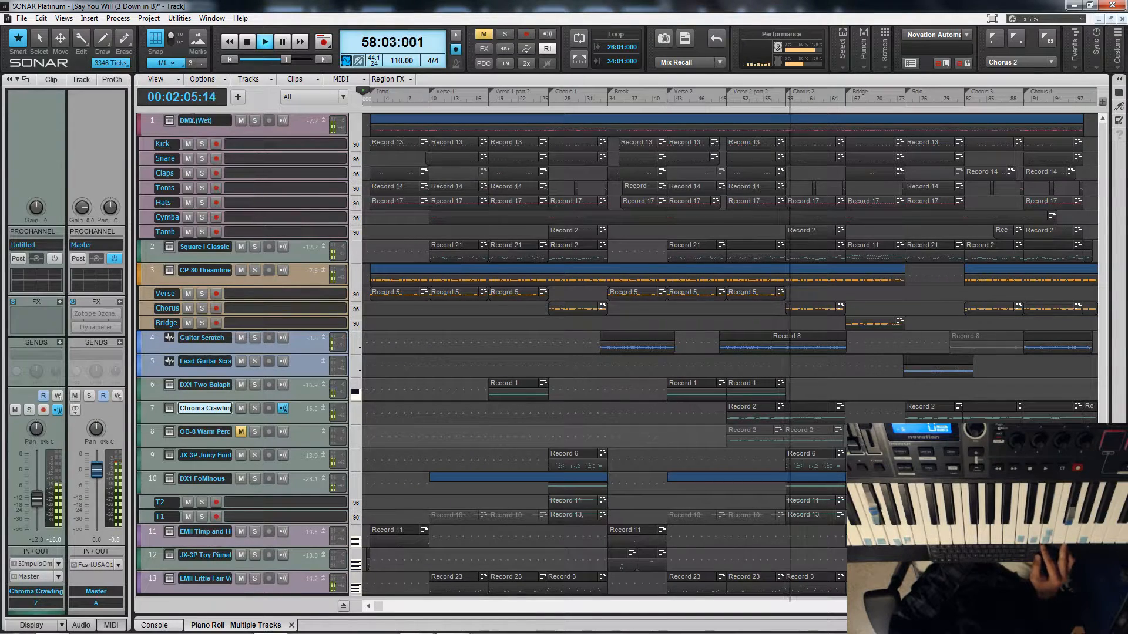
- View the Addictive Drums 2 kit on the DMX (Wet) track and its Explore page, closing the instrument
click(170, 119)
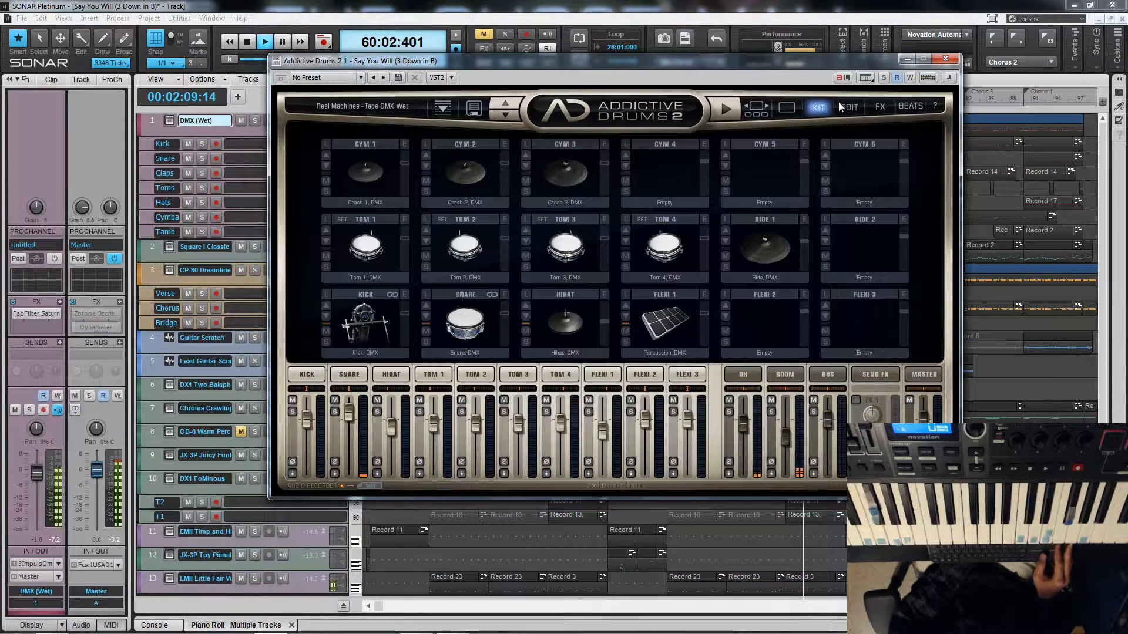
click(787, 109)
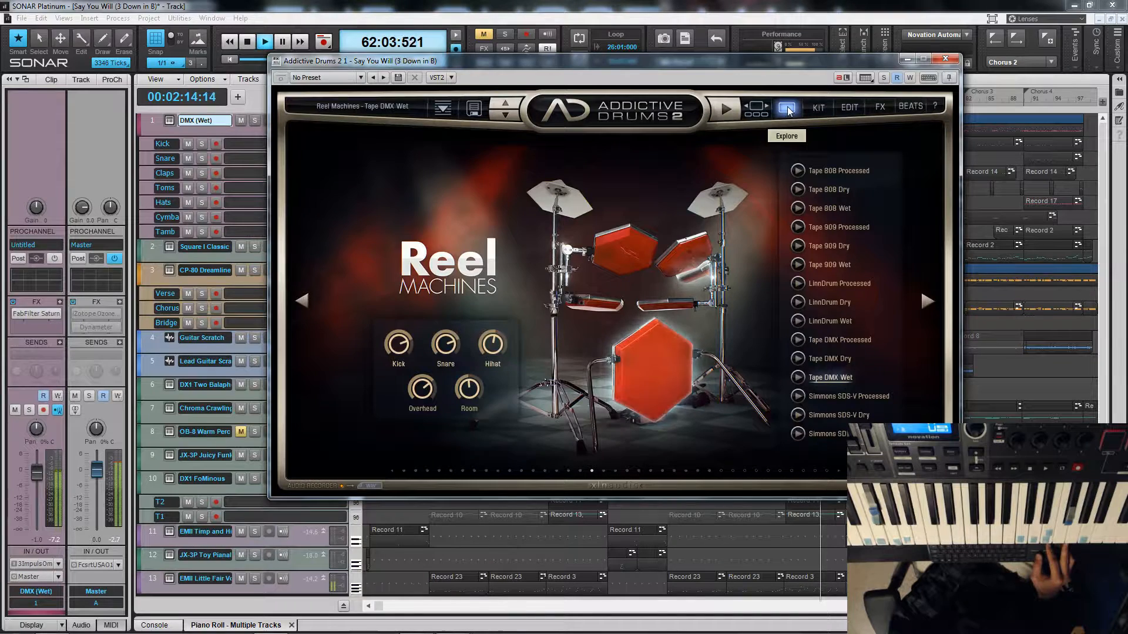
click(949, 61)
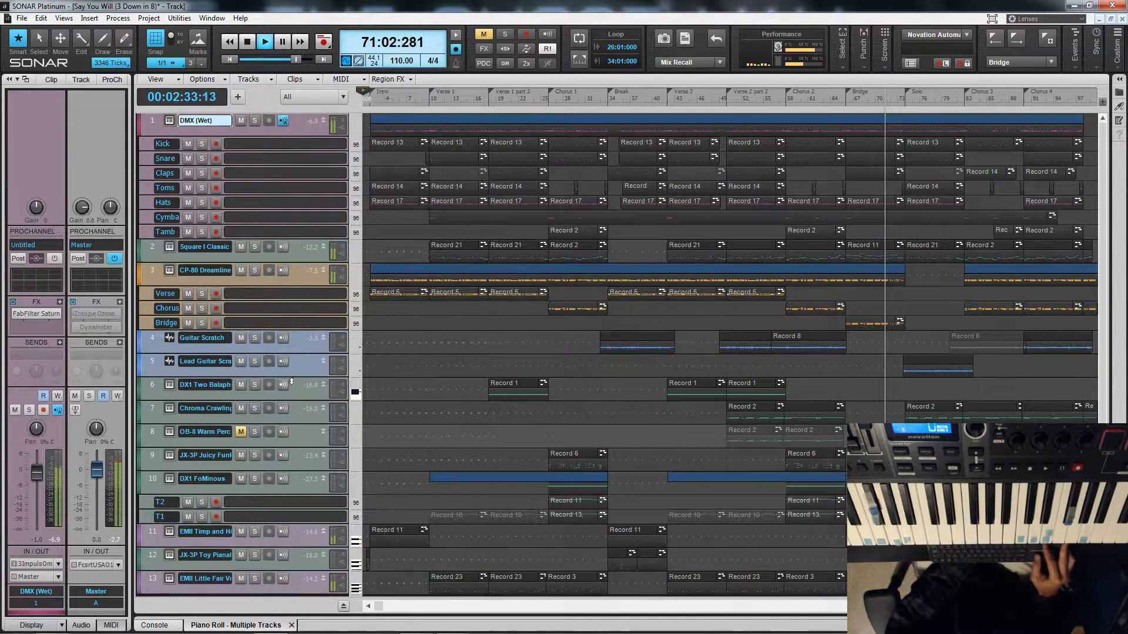
- Enable Guitar Rig 5 on the Lead Guitar Scratch track and look over its effect chain
click(209, 374)
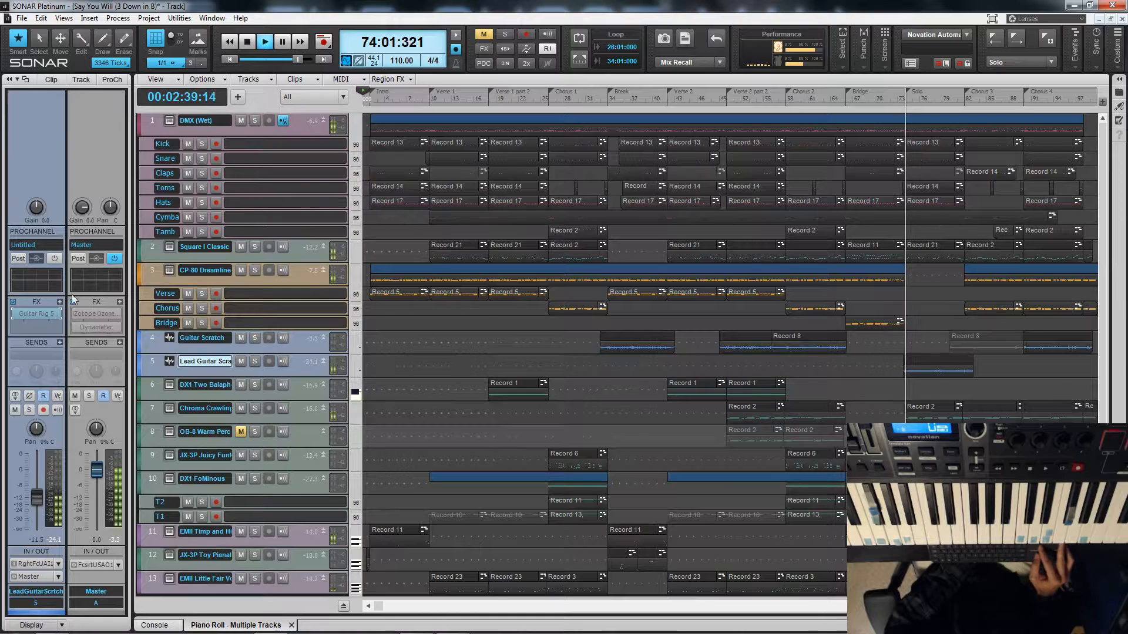
click(15, 313)
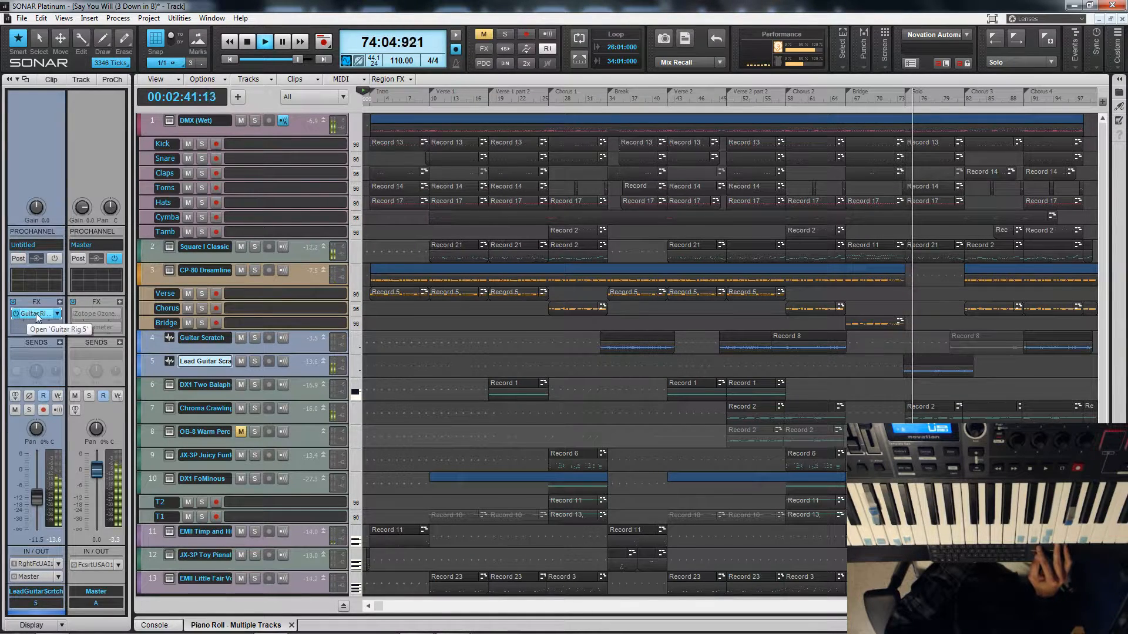
double_click(37, 316)
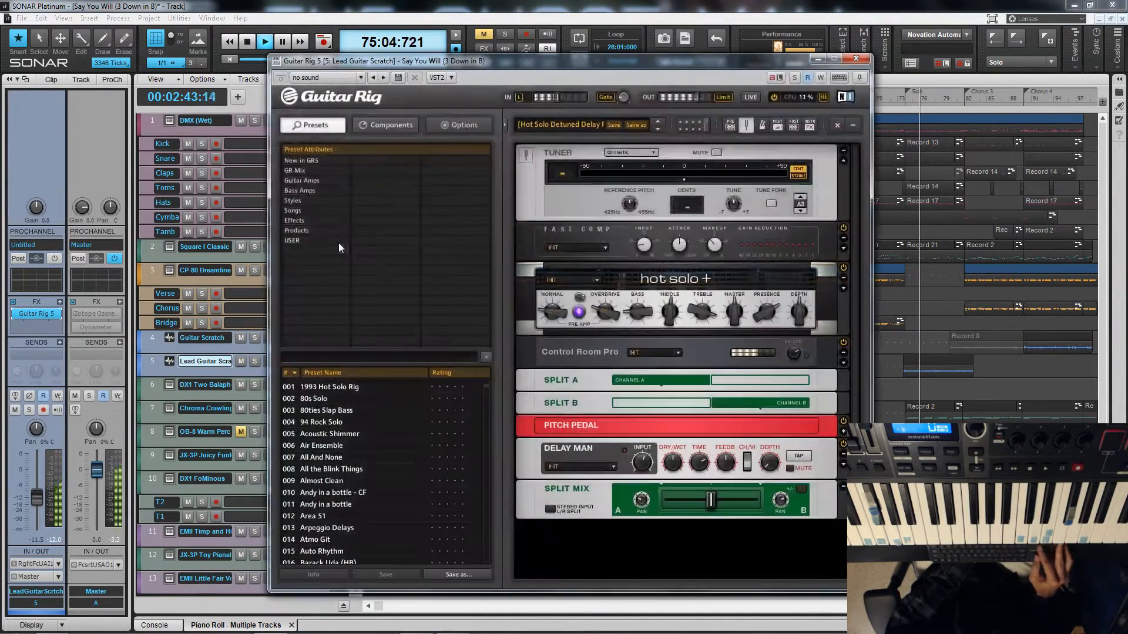
click(859, 60)
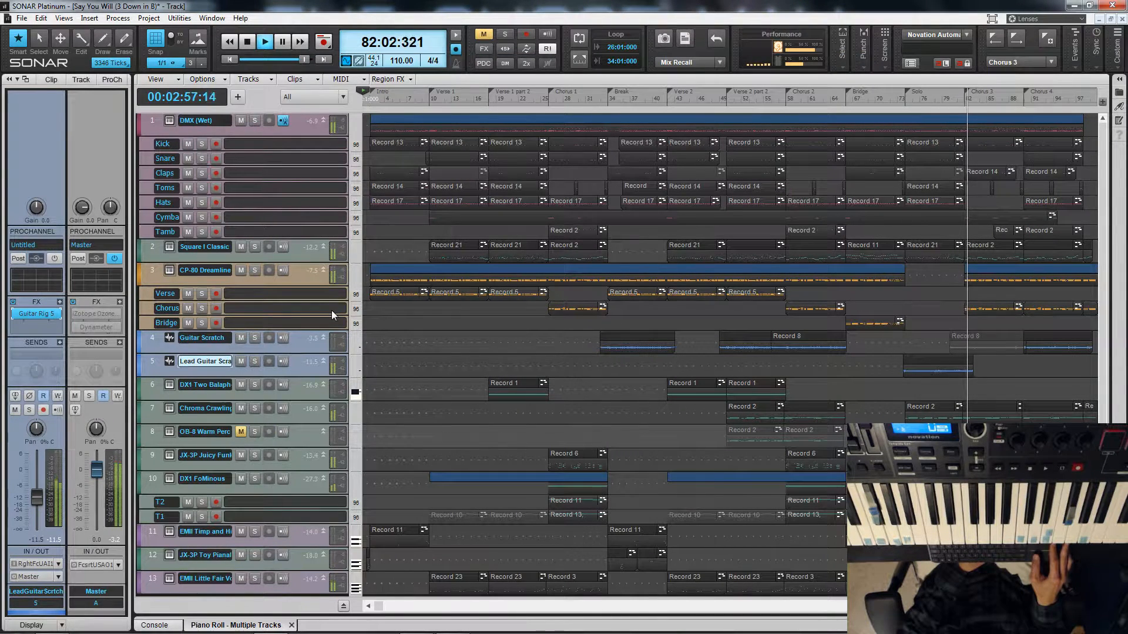
- View the UVI Workstation instrument on the DX1 FoMinous track and close it
click(169, 479)
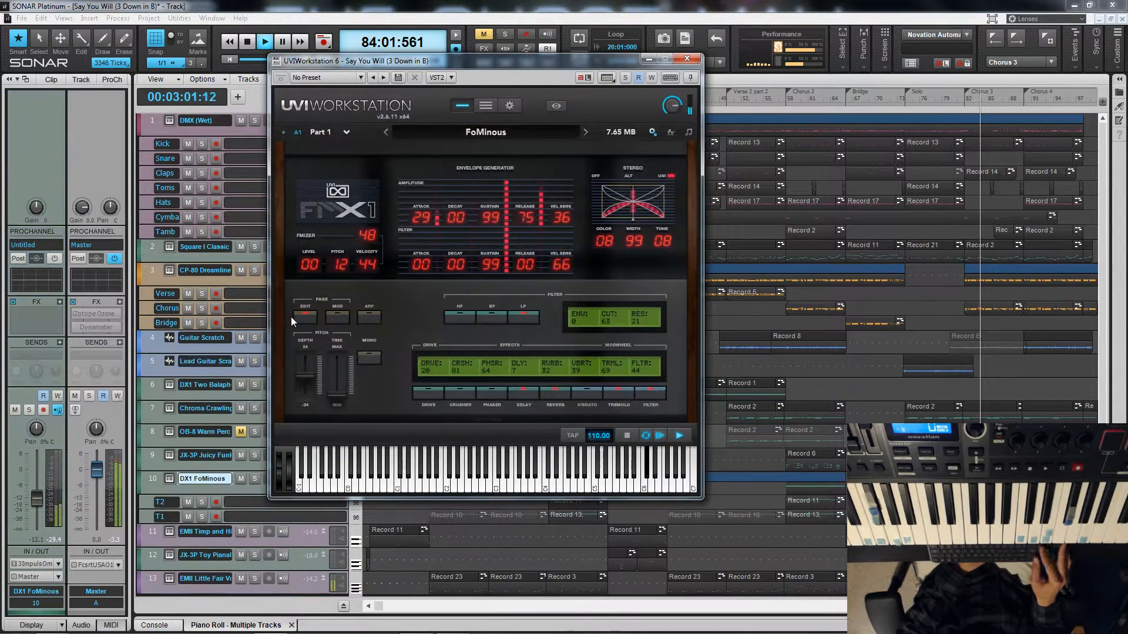
drag(549, 61, 640, 59)
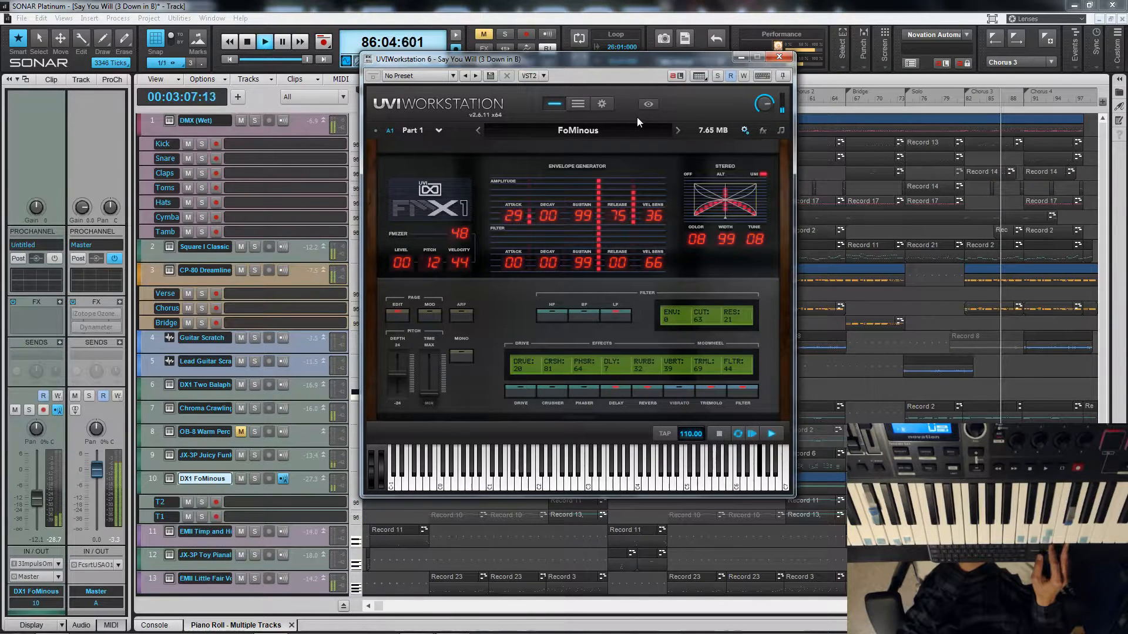
click(786, 58)
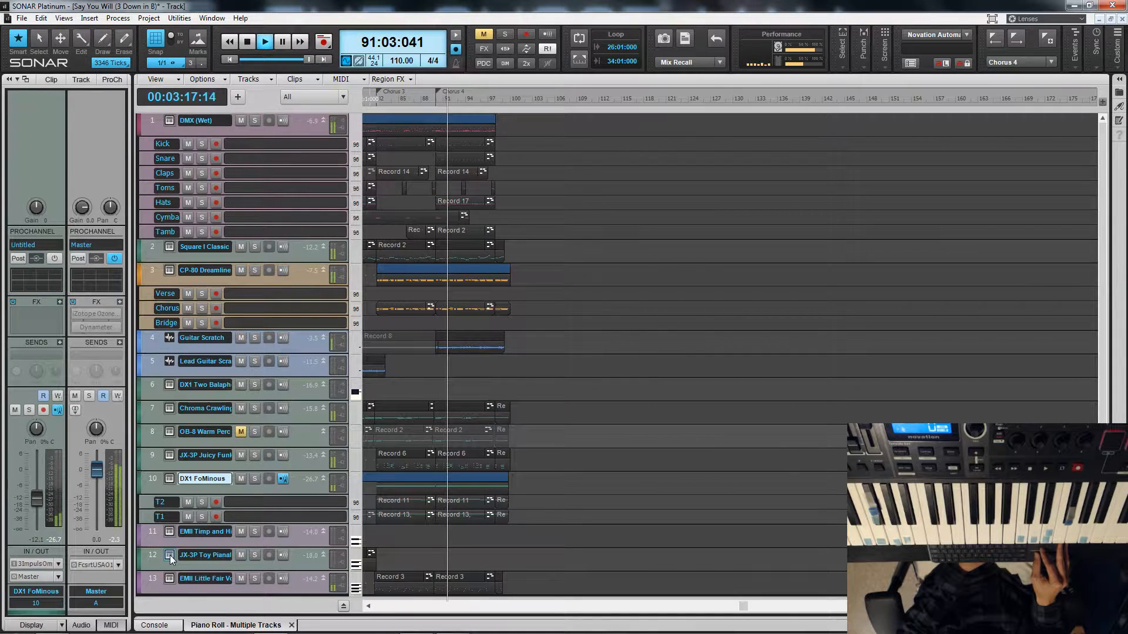
- View the UVI Workstation instrument on the JX-3P Toy Pianalog track, close it and stop playback
click(171, 555)
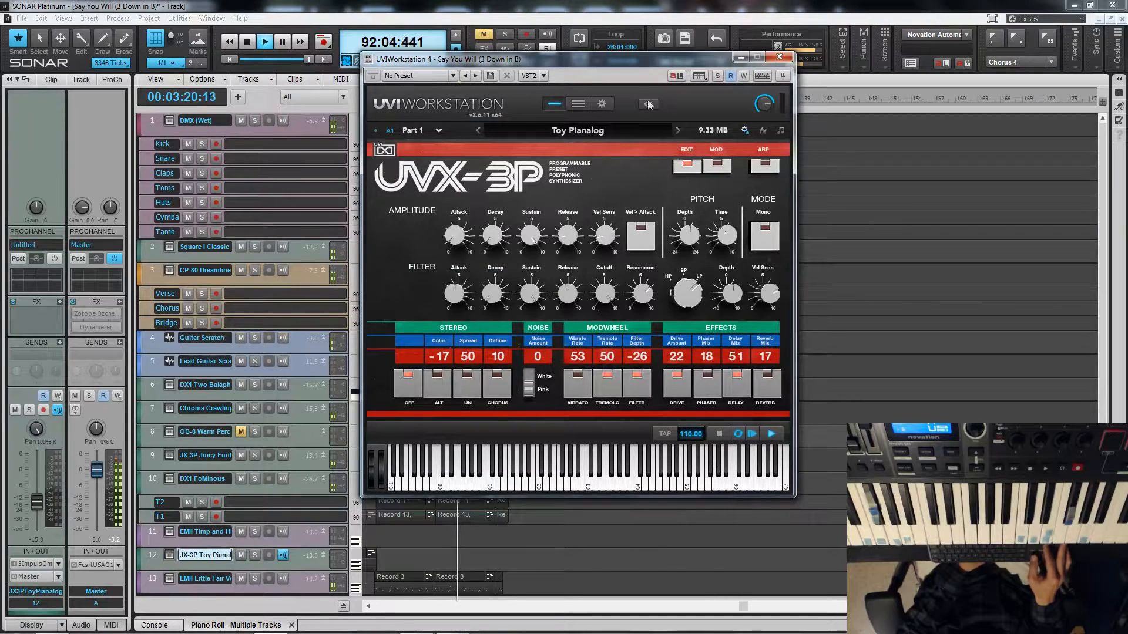
click(779, 57)
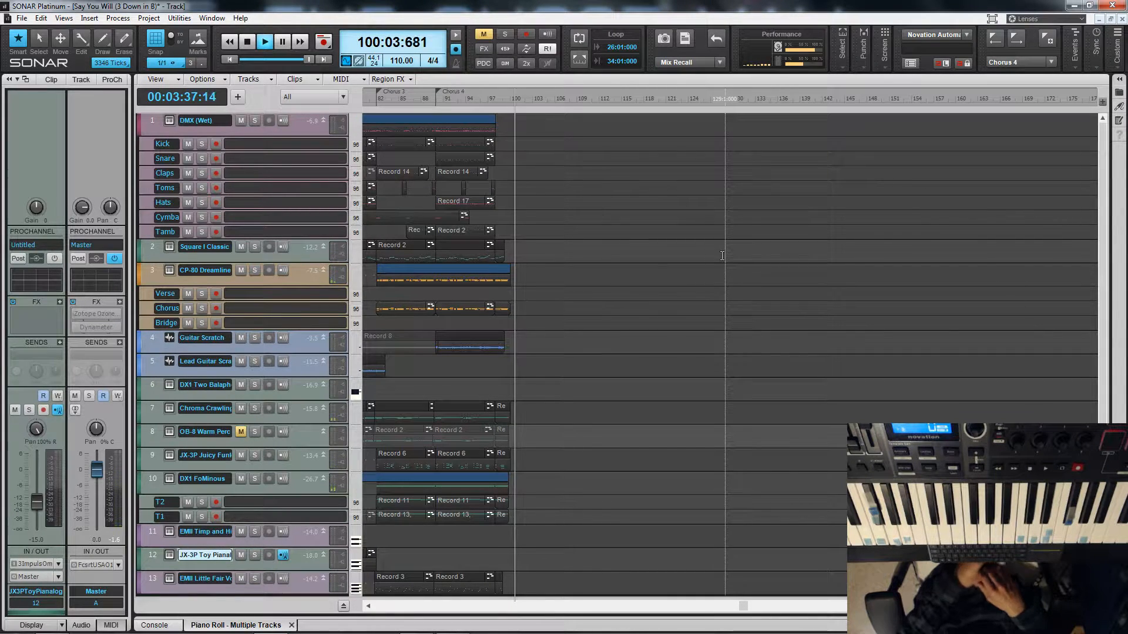
key(space)
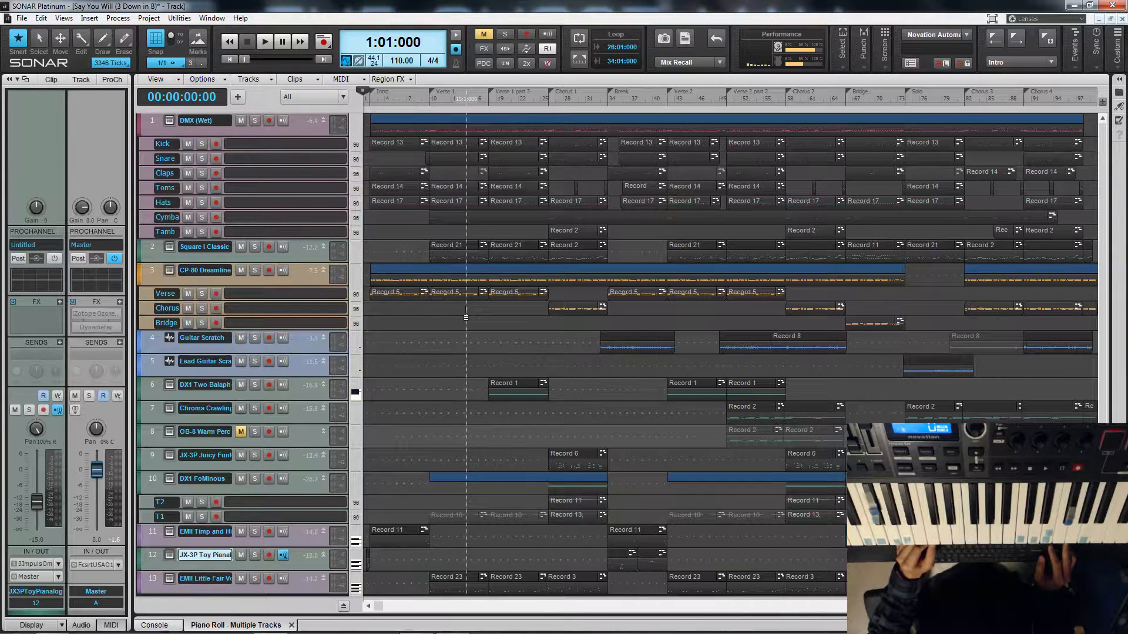
- Select the CP-80 Dreamline track, solo the Guitar Scratch track and play it from measure 33
click(259, 280)
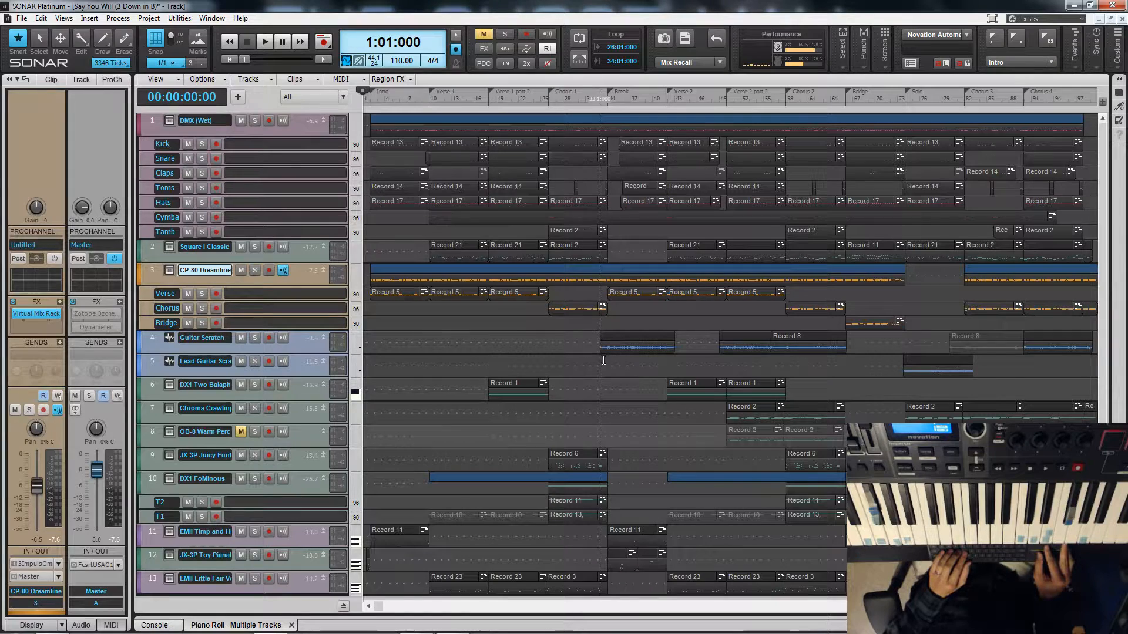
click(603, 361)
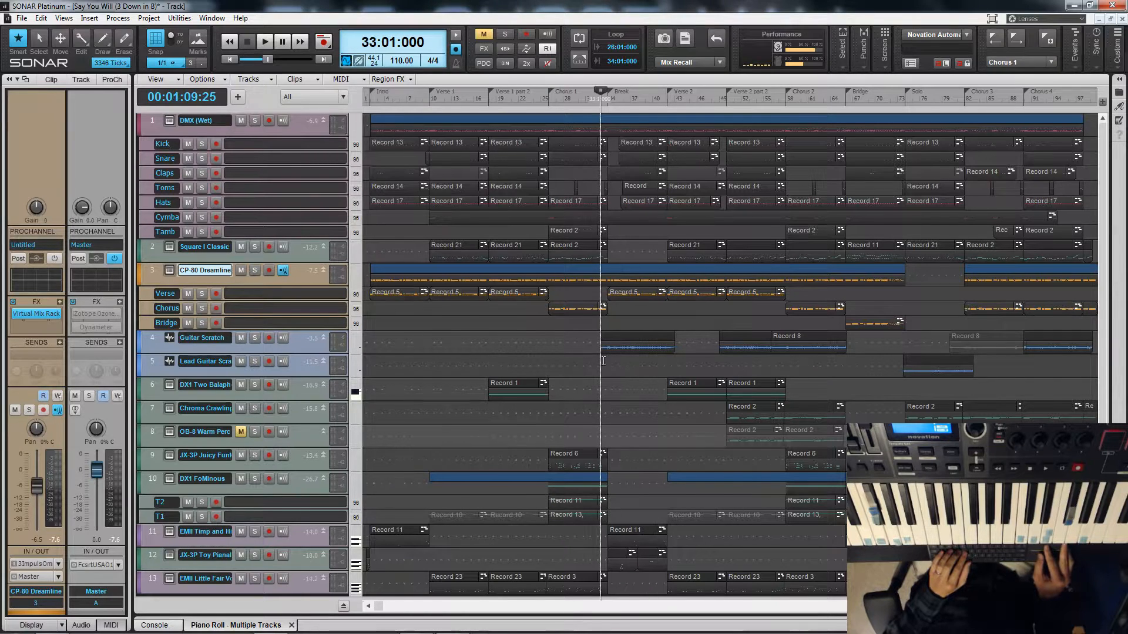
click(255, 338)
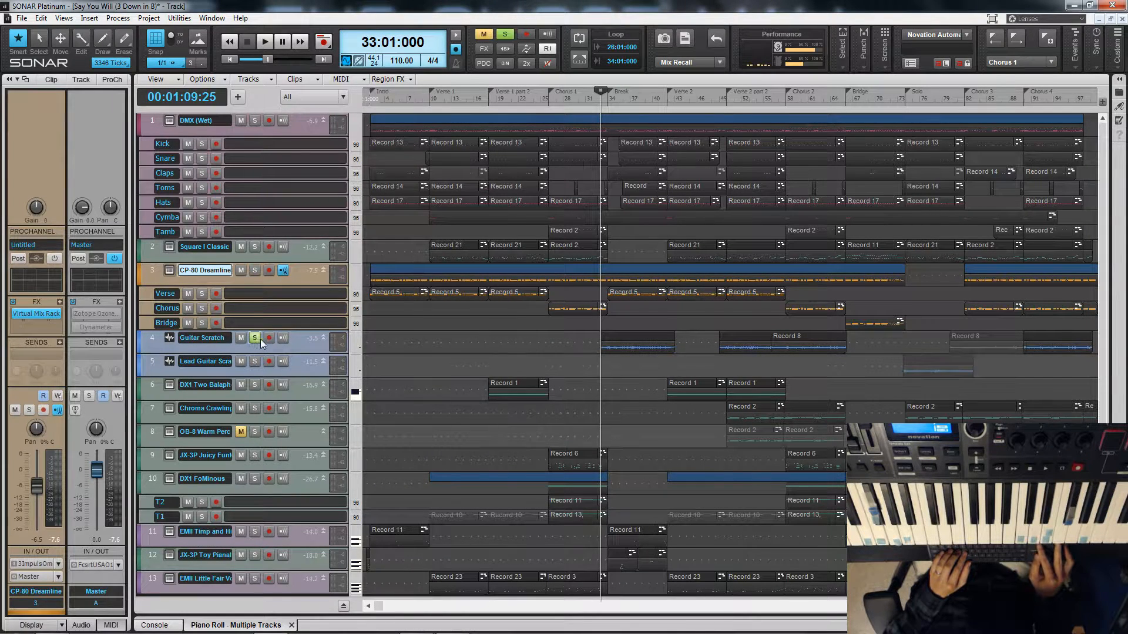
key(space)
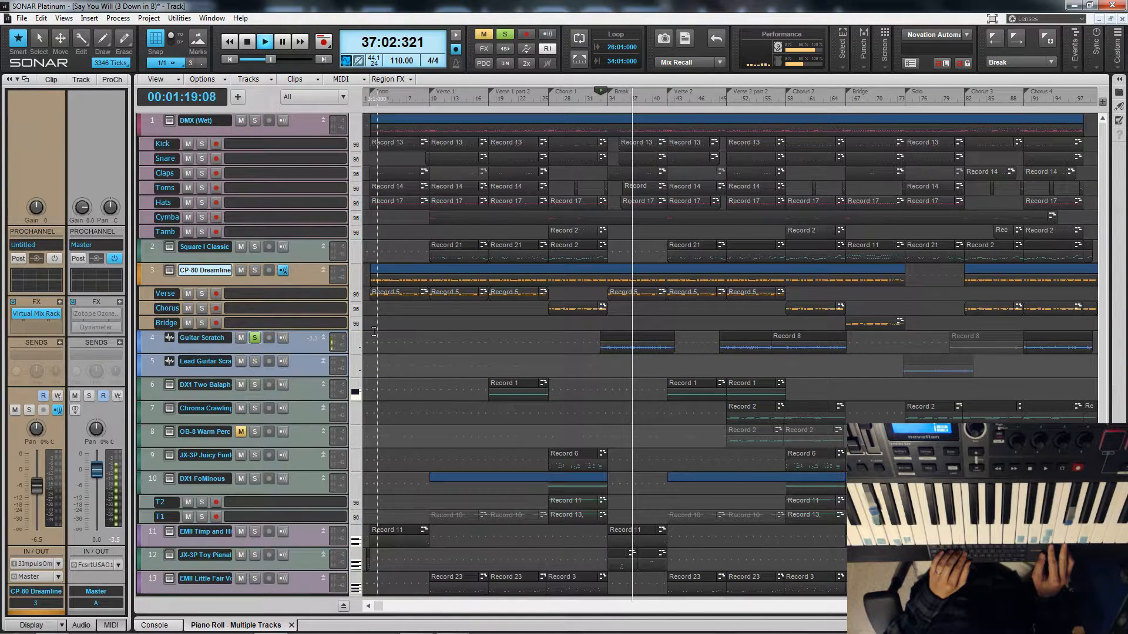
- Stop playback, unsolo the Guitar Scratch track and audition the Lead Guitar Scratch part from measure 73, soloing it briefly during playback
key(space)
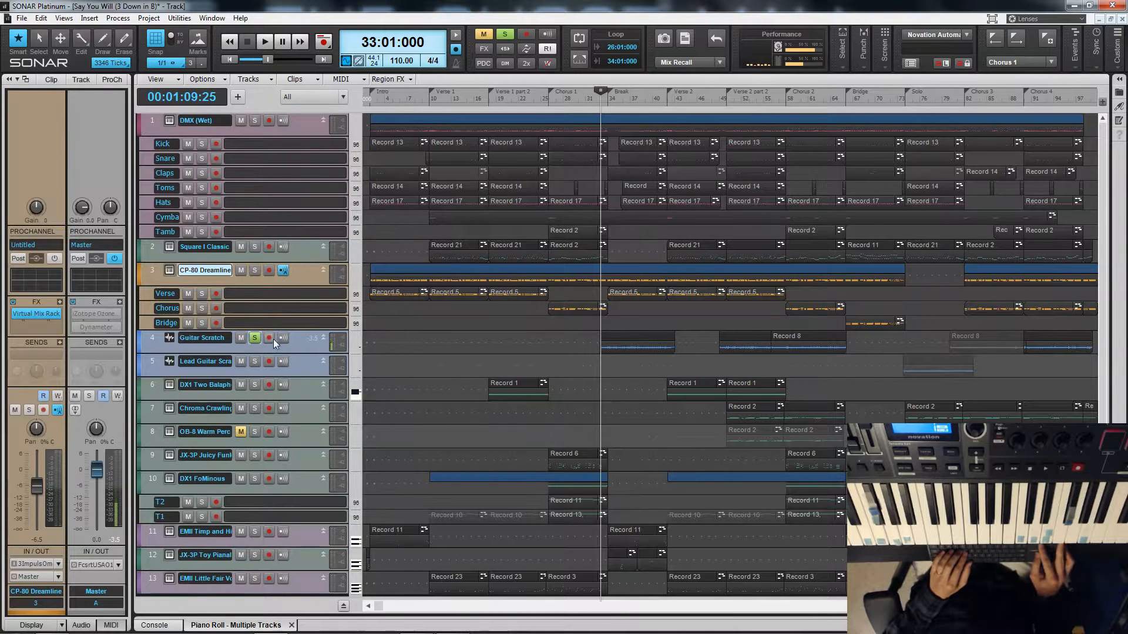
click(254, 338)
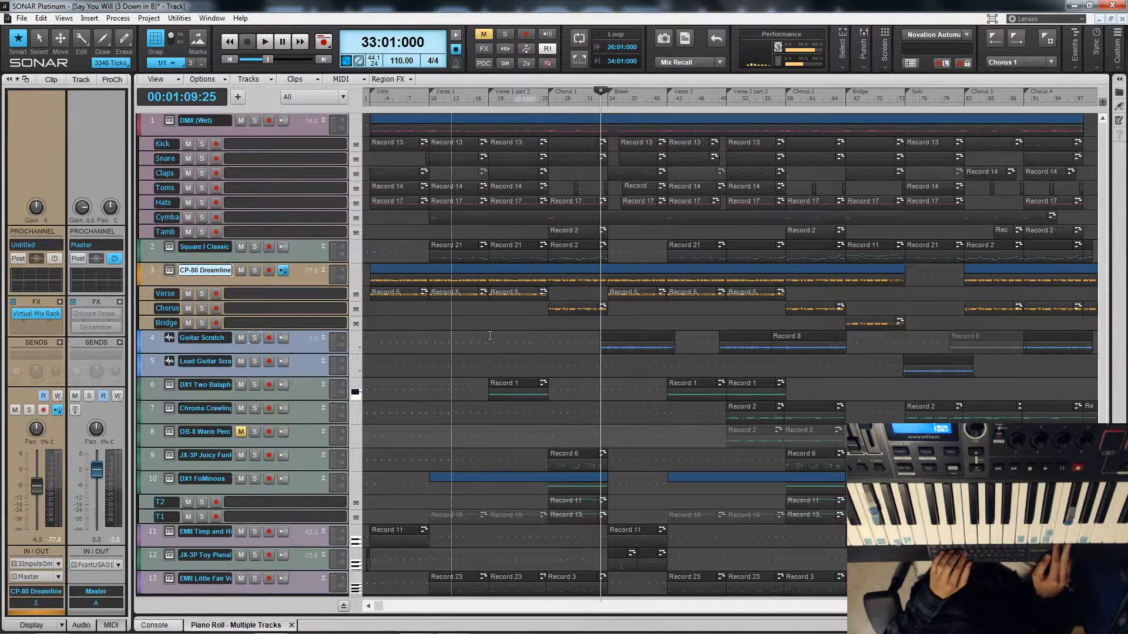
click(900, 391)
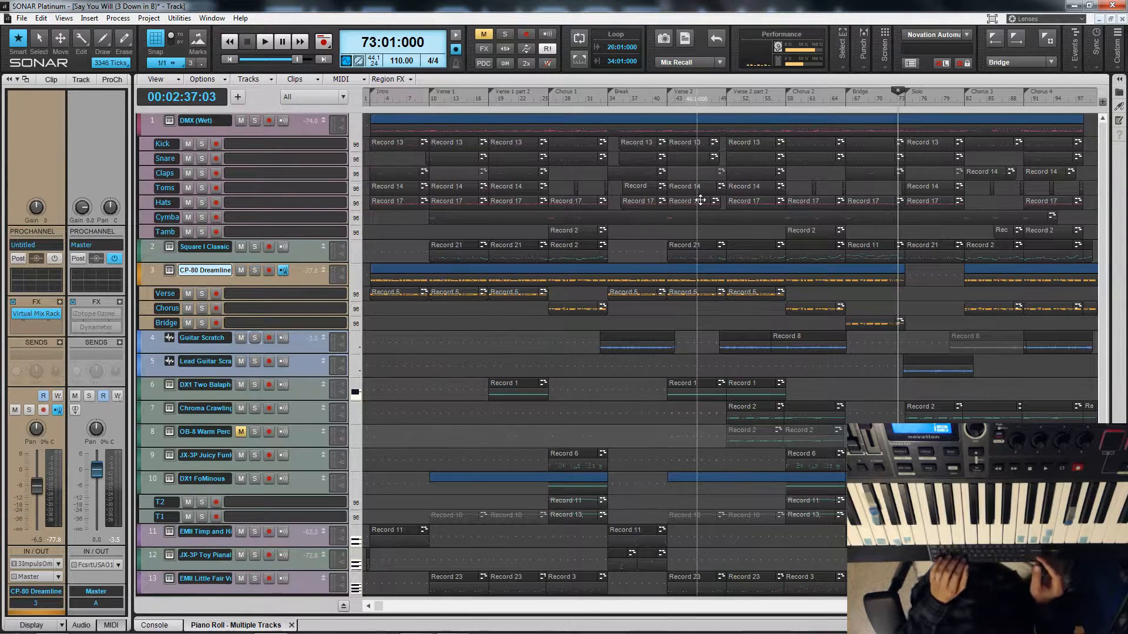
key(space)
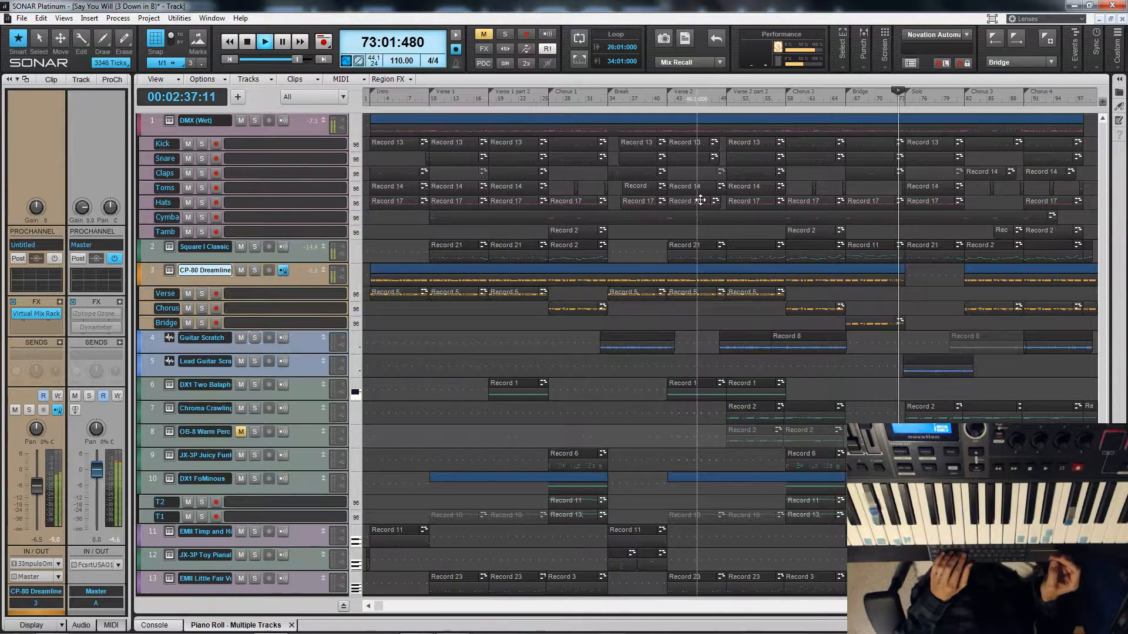
click(253, 362)
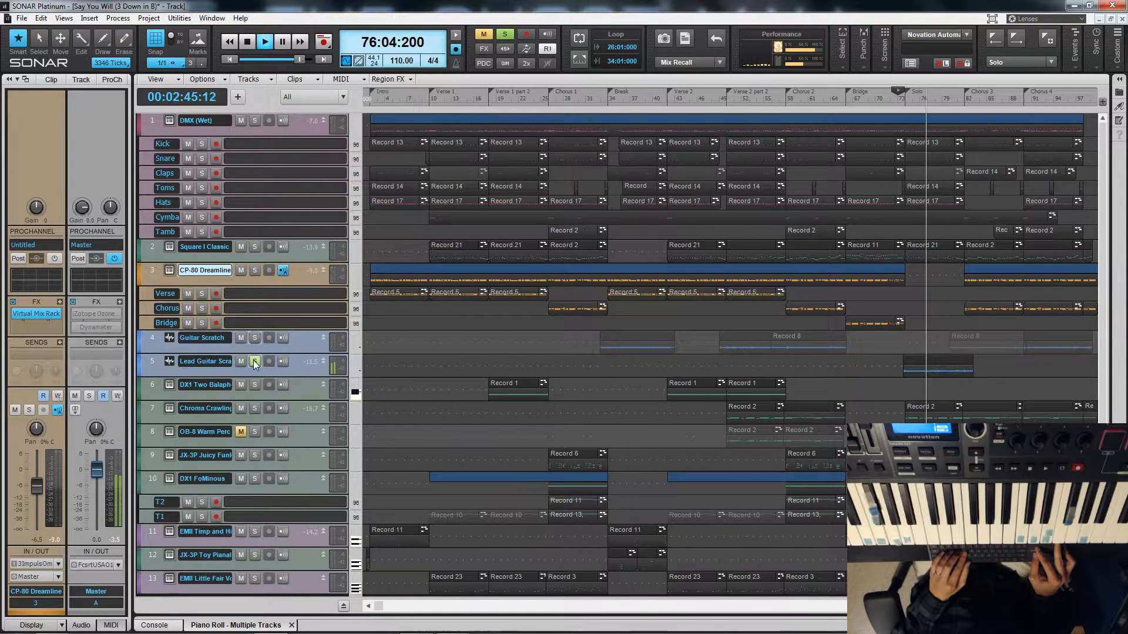
click(255, 362)
key(space)
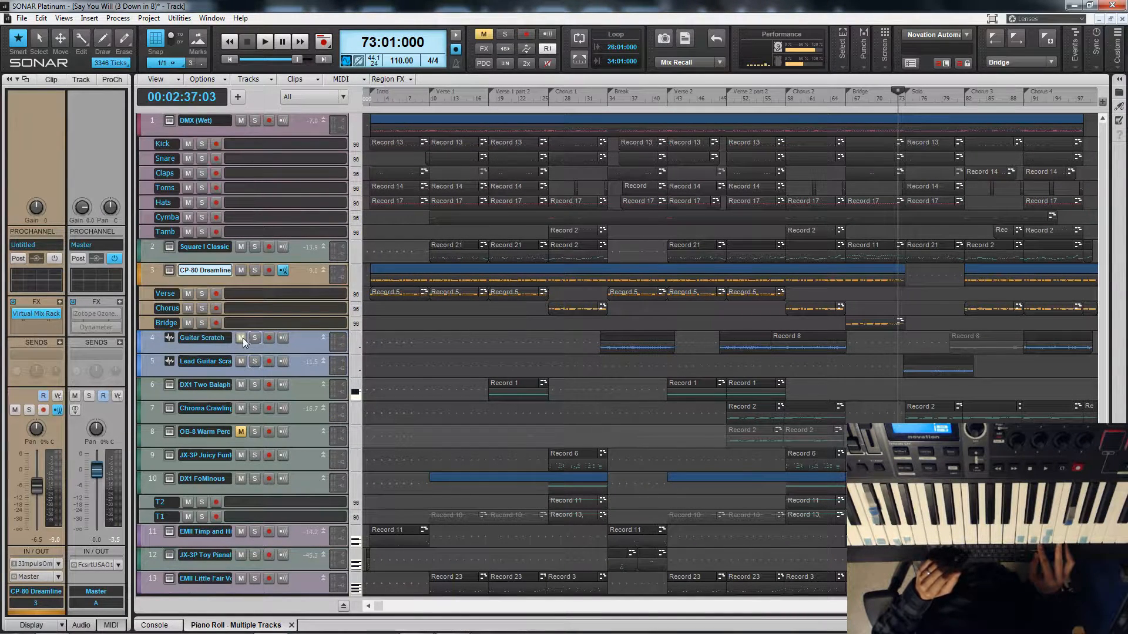
- Mute the Guitar Scratch and Lead Guitar Scratch tracks and return to the start of the song
drag(242, 337, 239, 364)
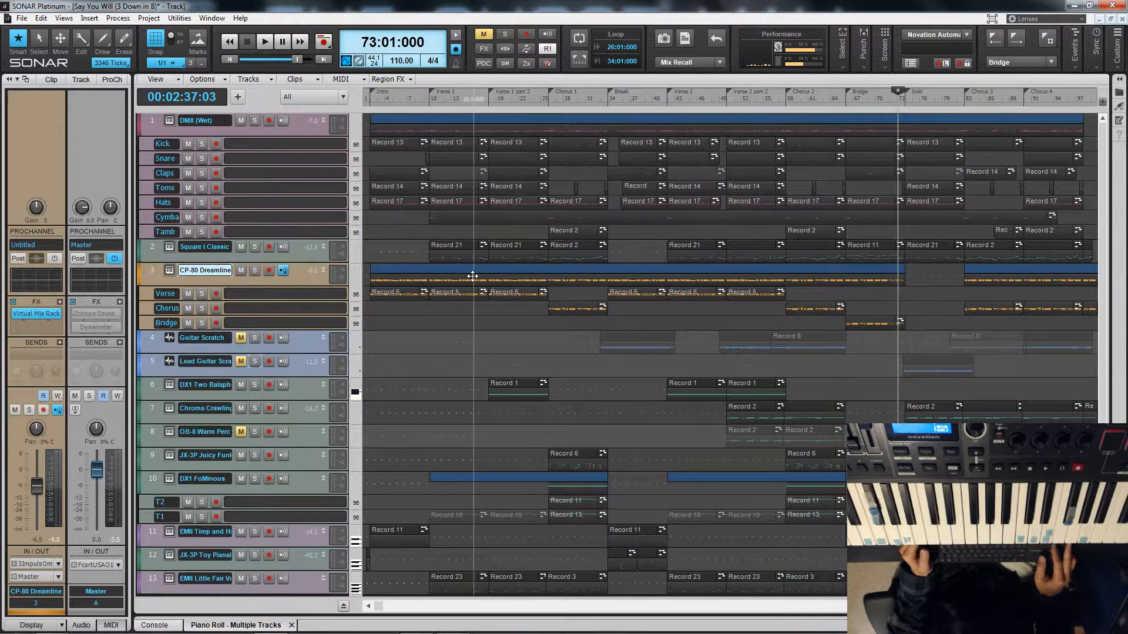
key(w)
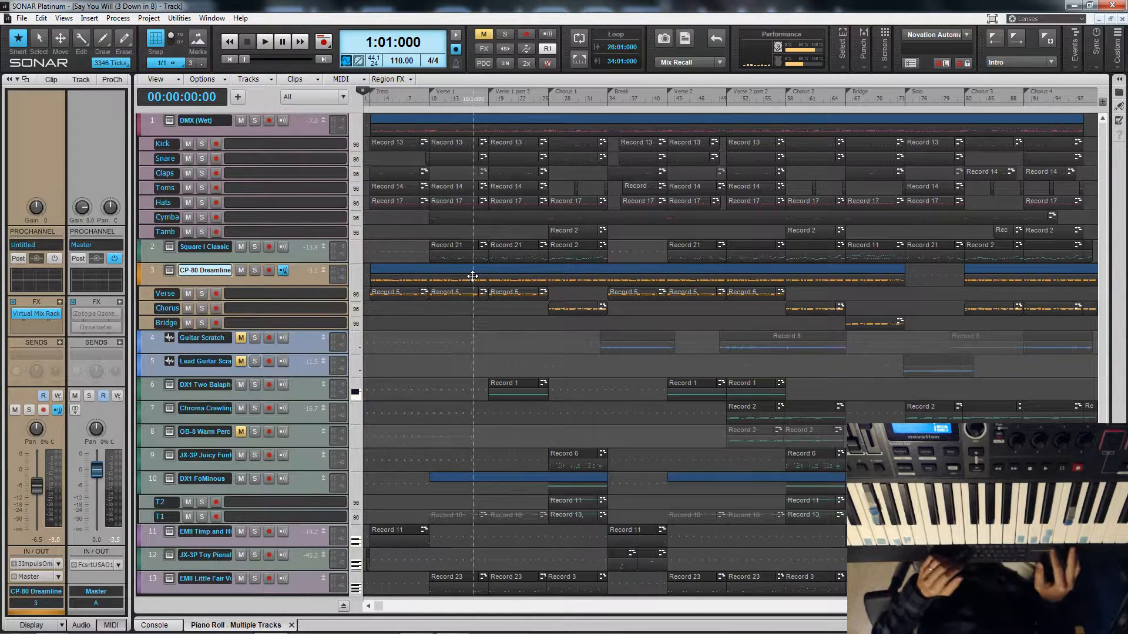
- View the Addictive Keys instrument on the CP-80 Dreamline track and close it
click(171, 273)
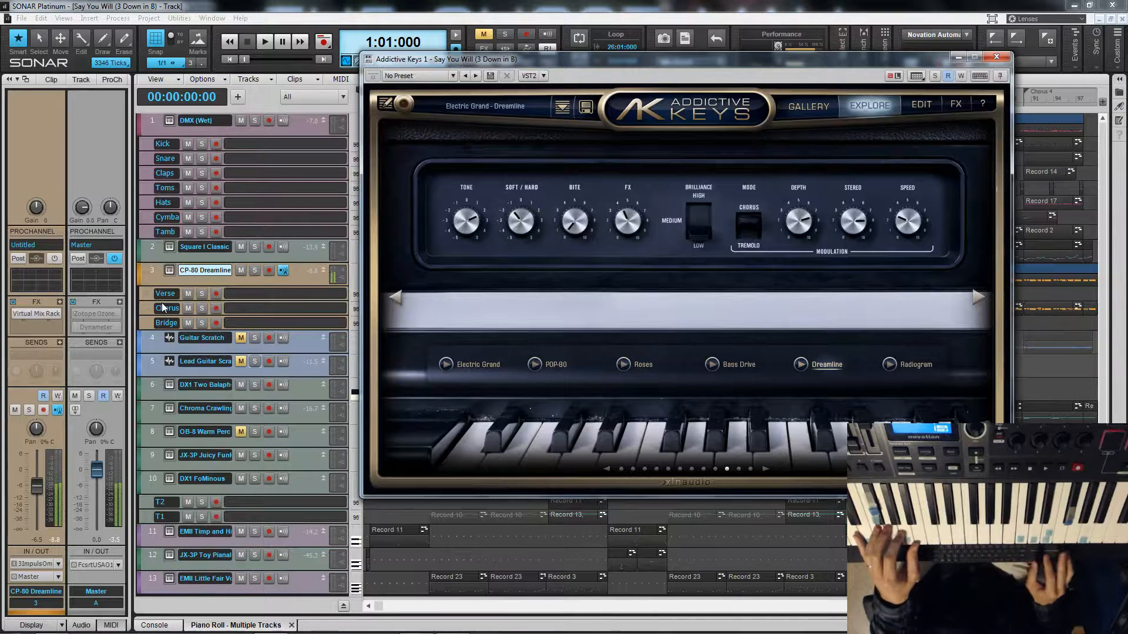
click(996, 57)
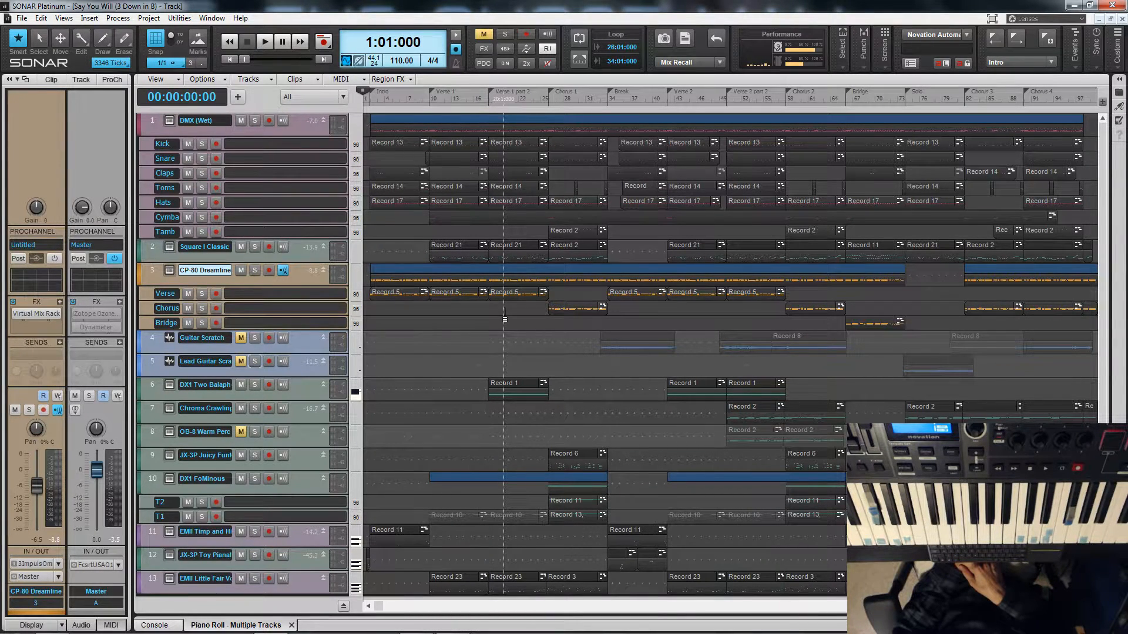
- Unmute and solo the Guitar Scratch track, play it from measure 34, stop playback and mute the track again
click(241, 338)
click(254, 338)
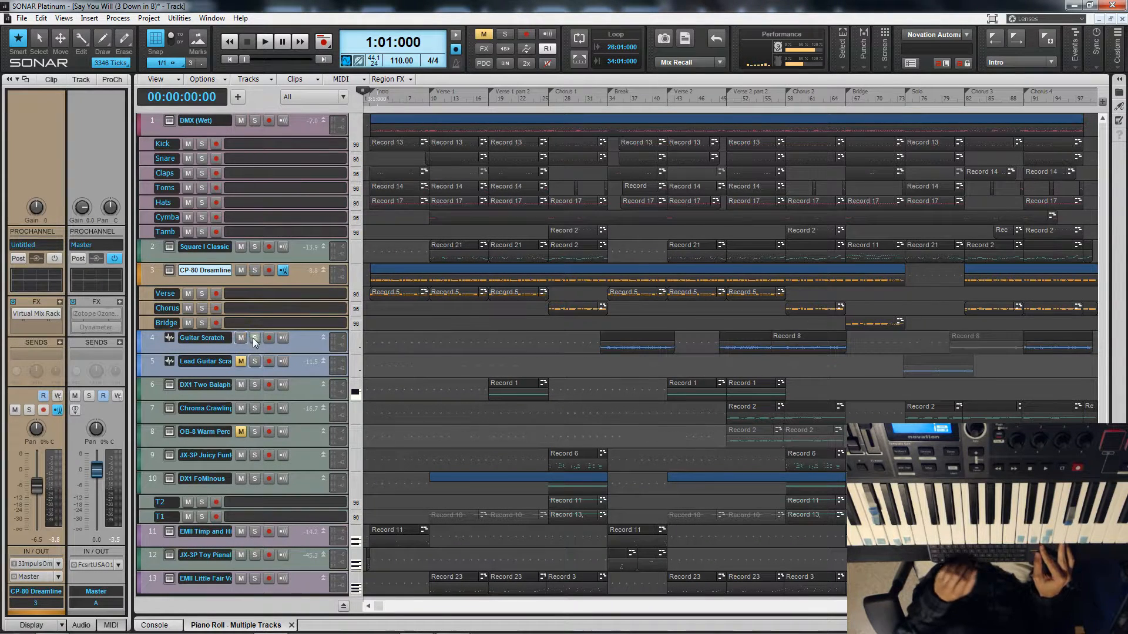
click(613, 361)
key(space)
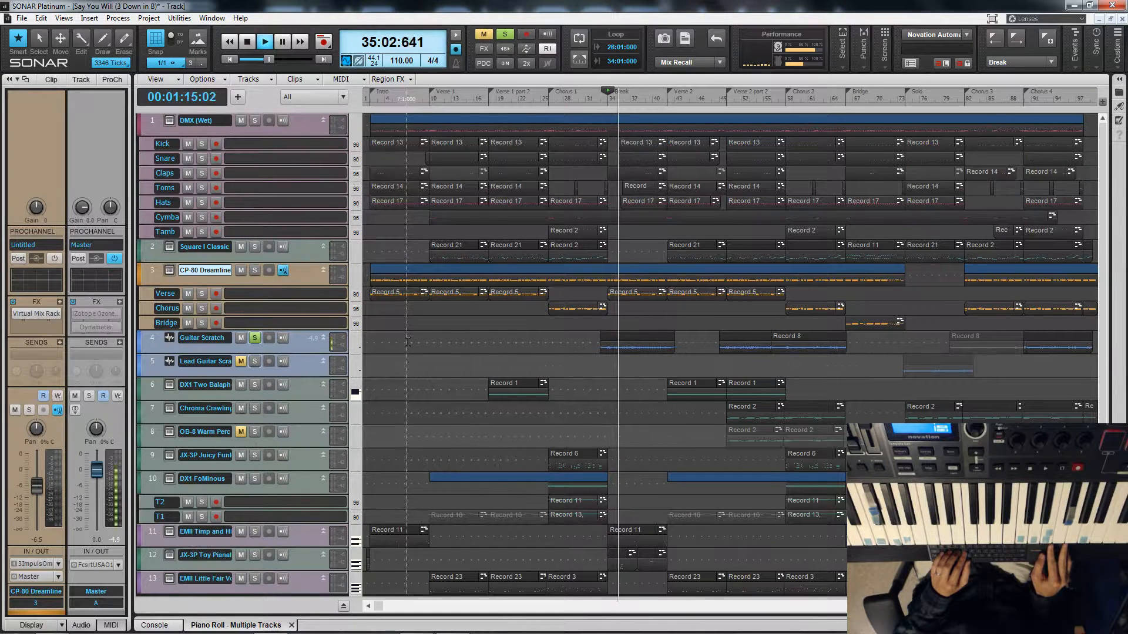
key(space)
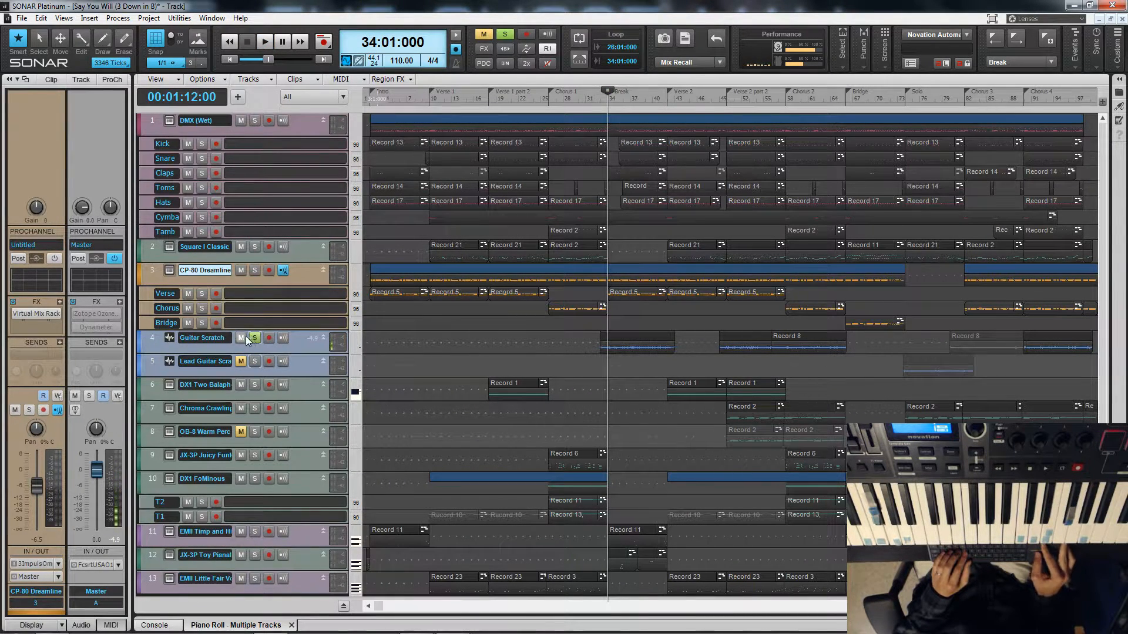
click(241, 337)
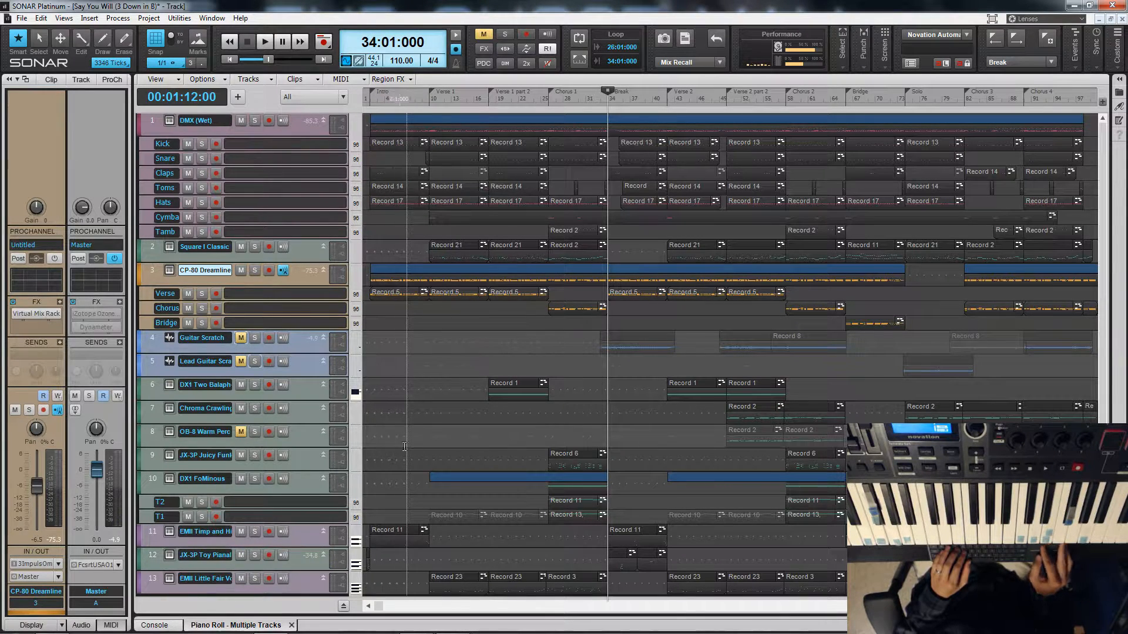
- Play the song from the start, soloing the JX-3P Toy Pianalog track for part of the audition, and stop playback
key(w)
click(255, 555)
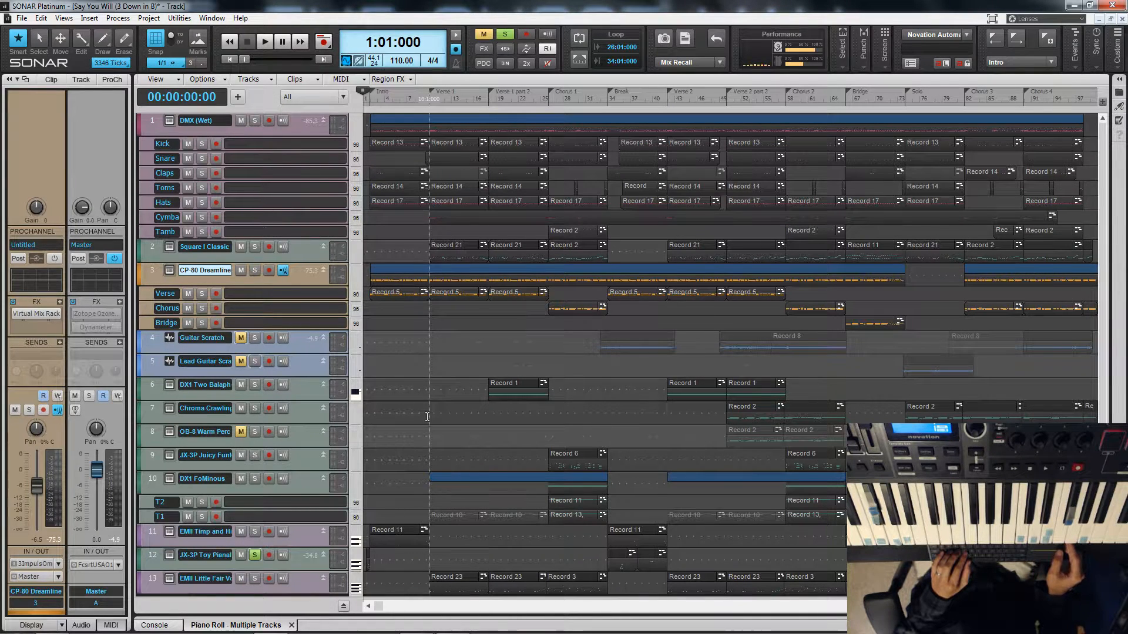
key(space)
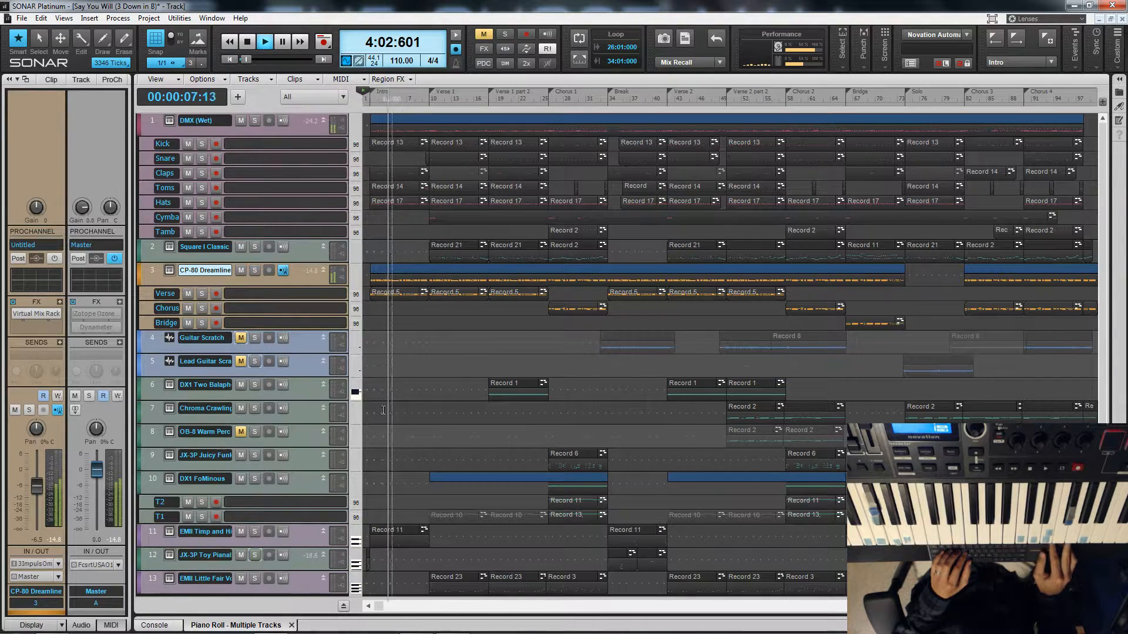
key(space)
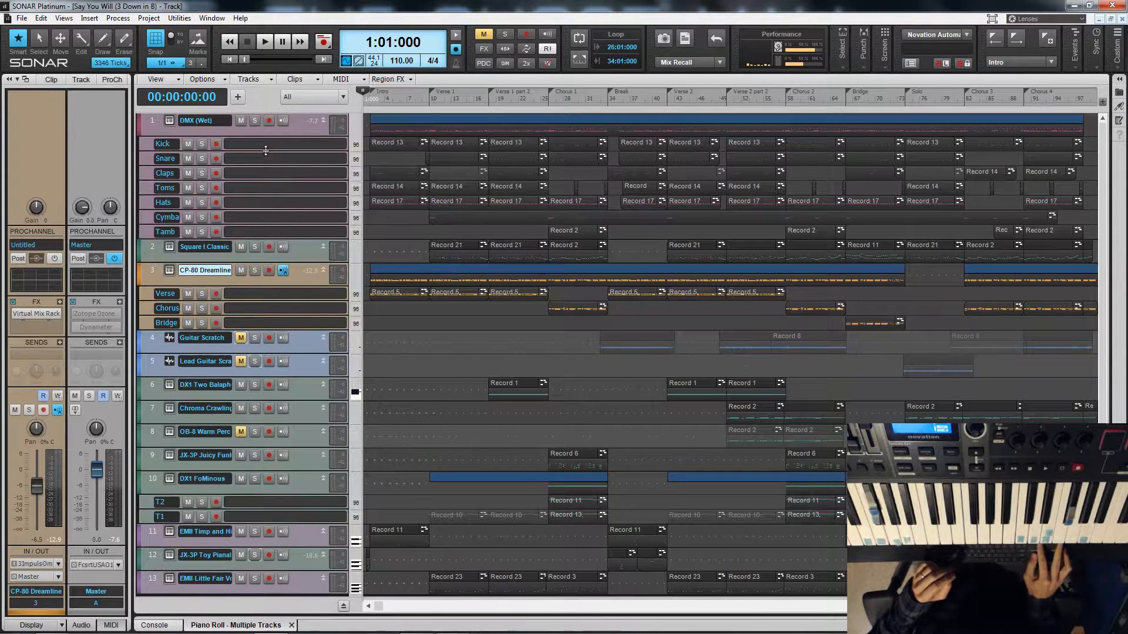
- Point out the two DX1 tracks by selecting DX1 FoMinous and DX1 Two Balaph together, and clear the selection
click(257, 132)
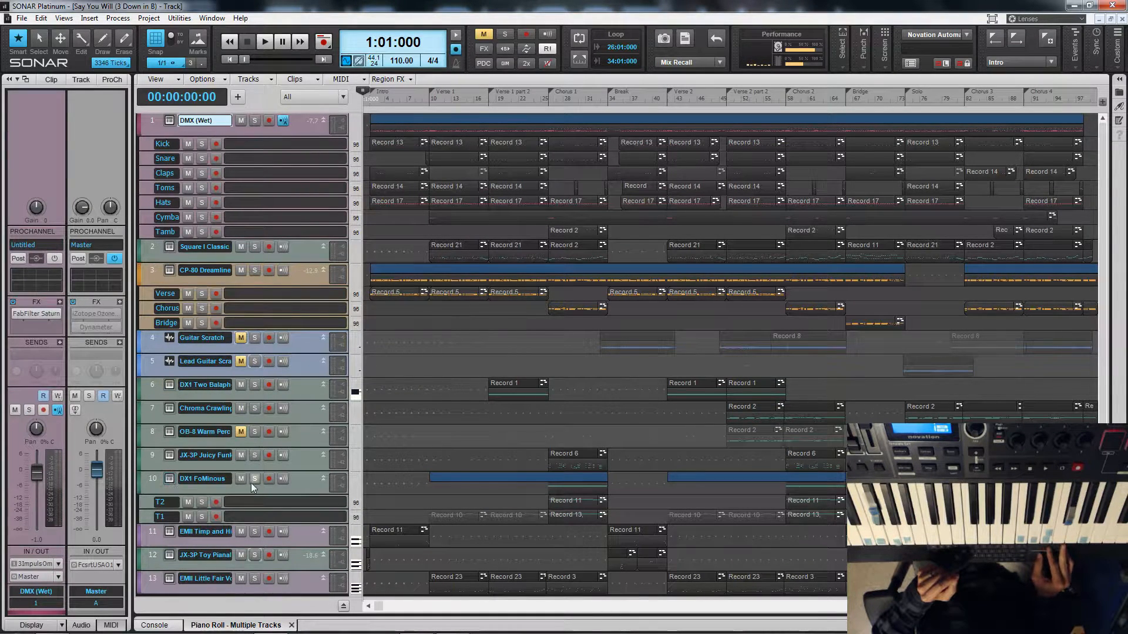
click(152, 478)
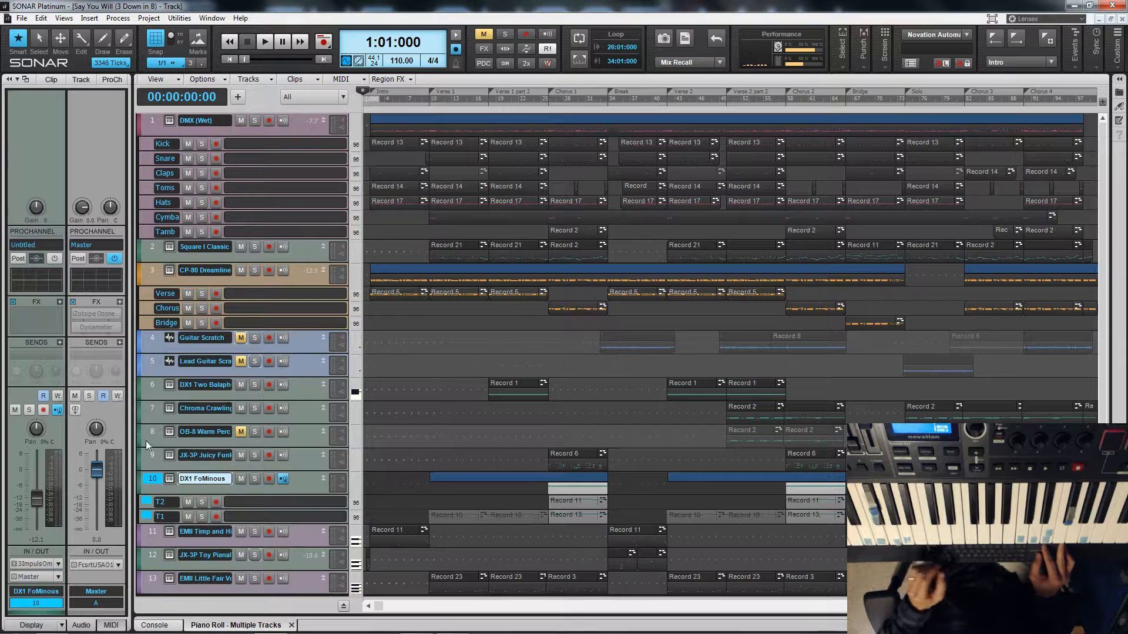
ctrl+click(151, 386)
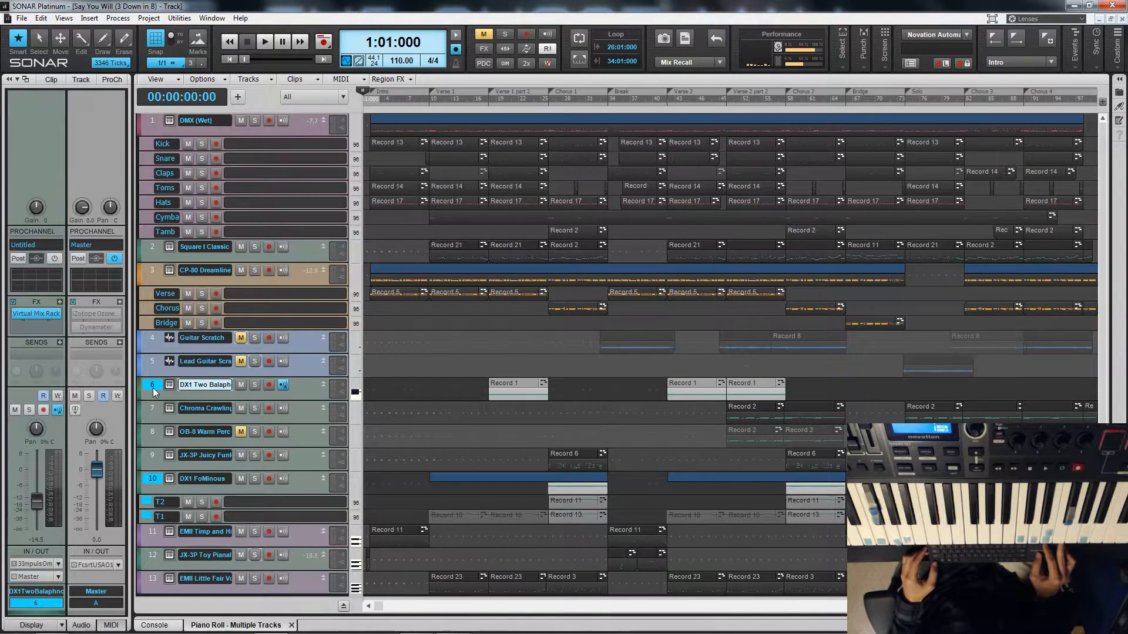
click(153, 388)
ctrl+click(152, 388)
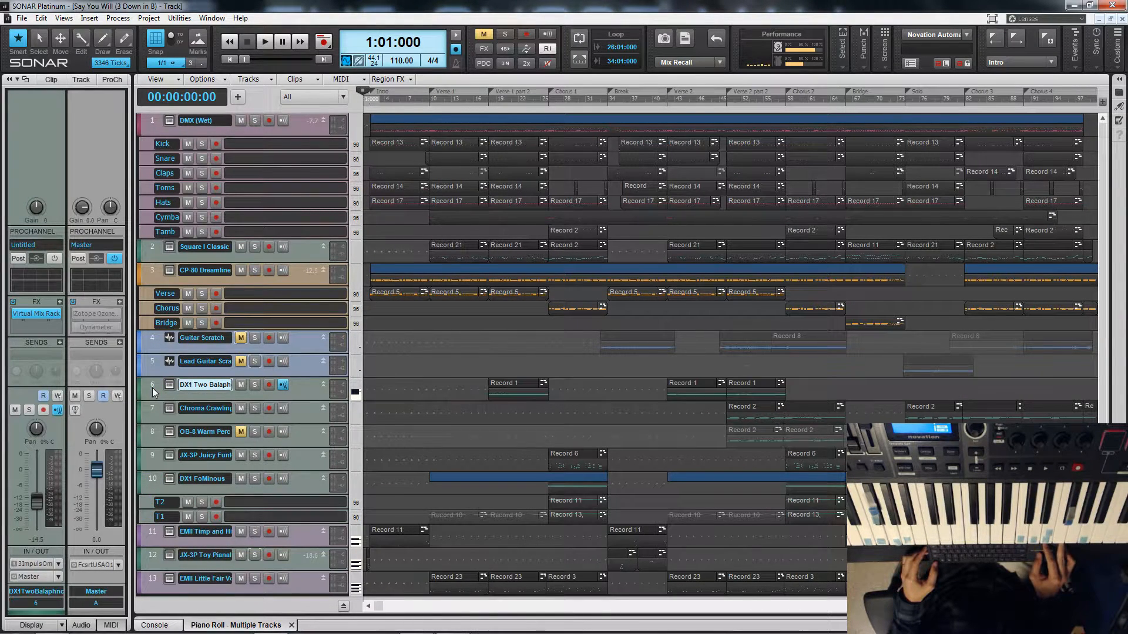
- Point out the JX-3P Juicy Funk and JX-3P Toy Pianalog tracks by selecting them together, and deselect them
click(153, 455)
click(147, 556)
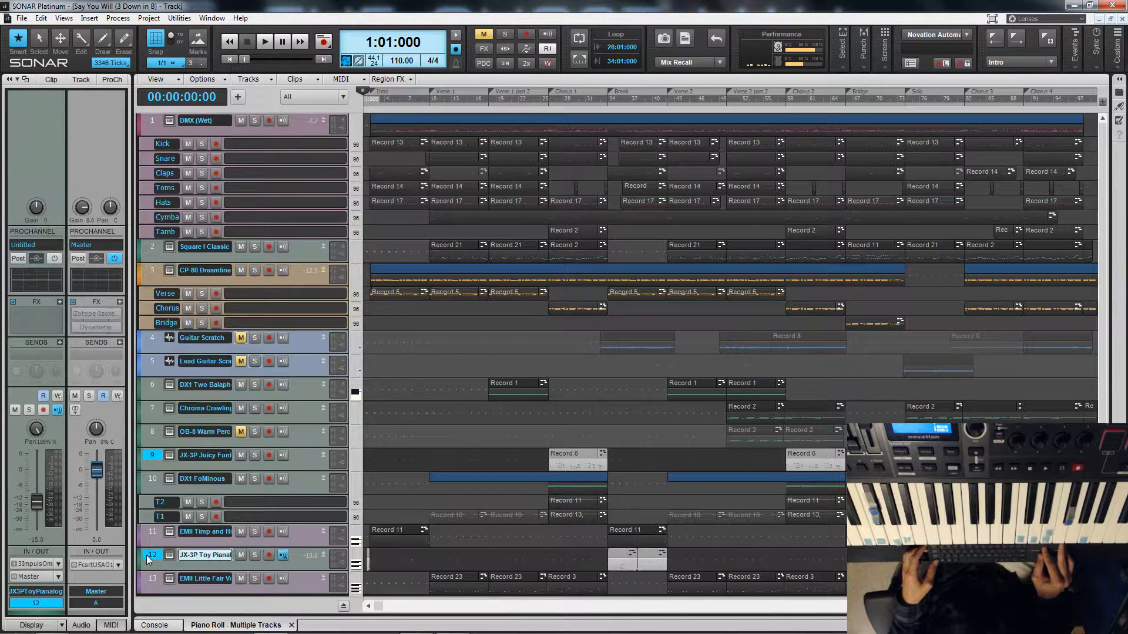
click(151, 456)
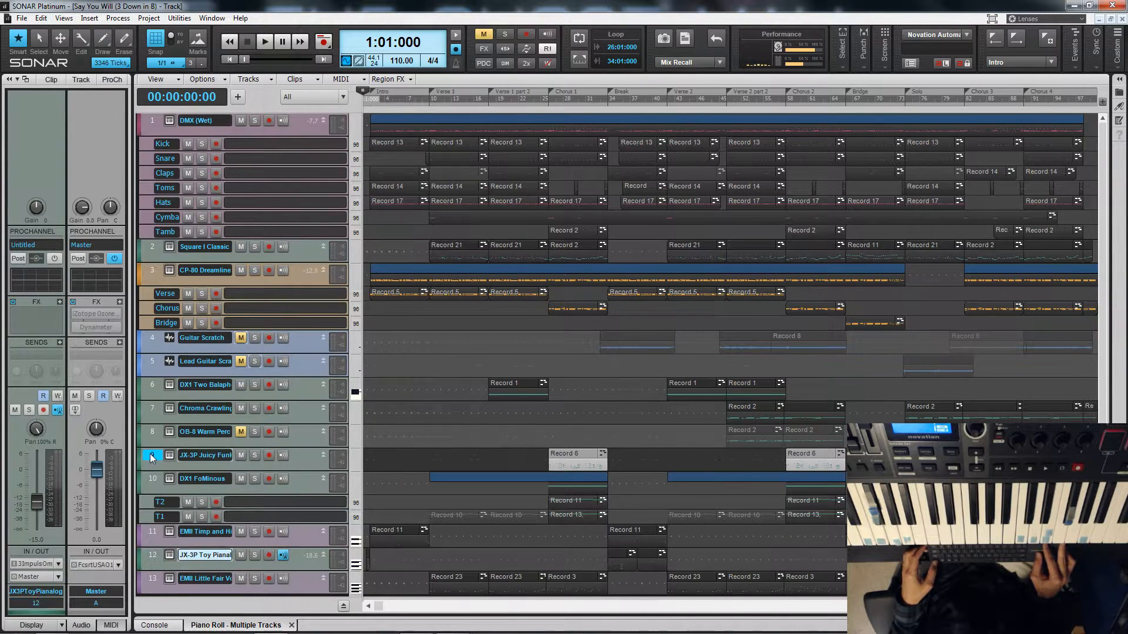
- Point out the two EMII tracks, 11 and 13, by selecting them together, and deselect them
click(152, 532)
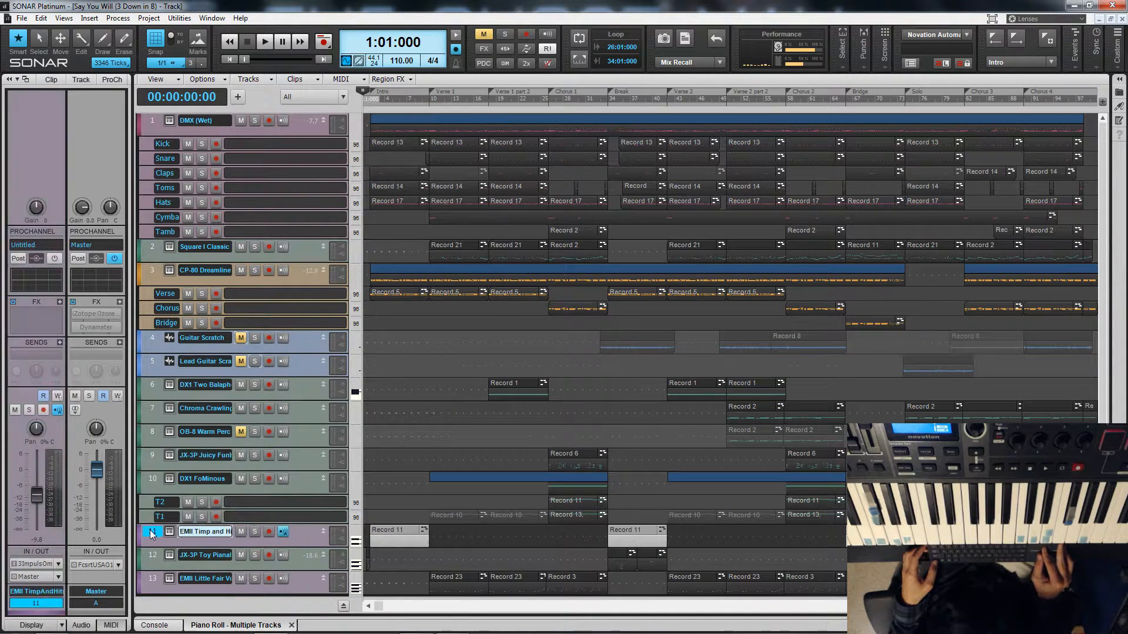
click(148, 577)
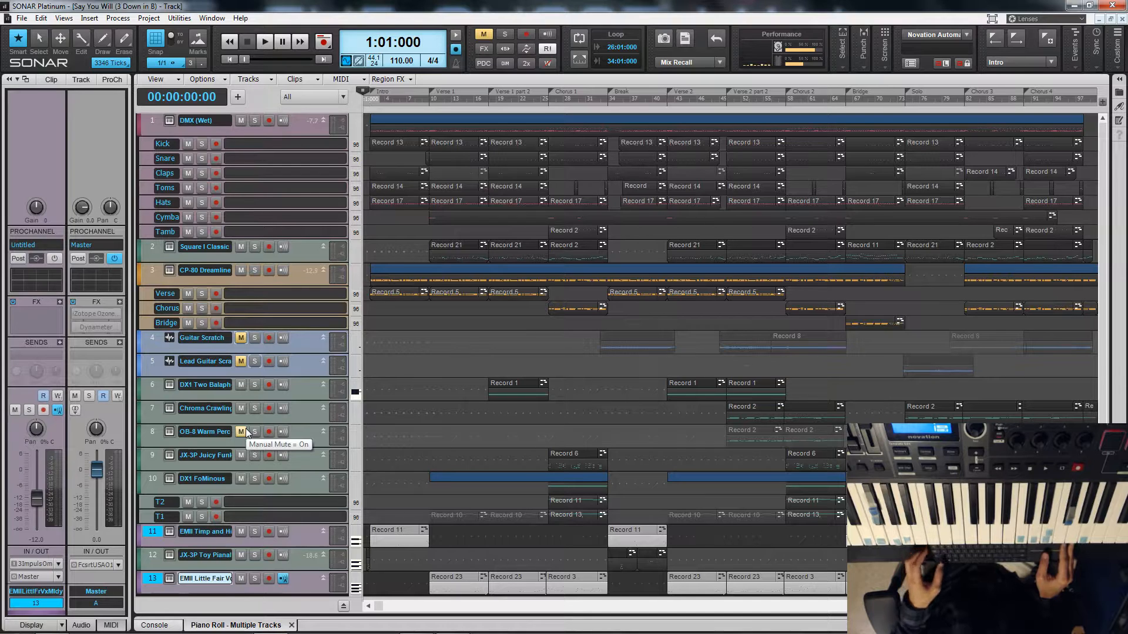
click(149, 531)
click(154, 529)
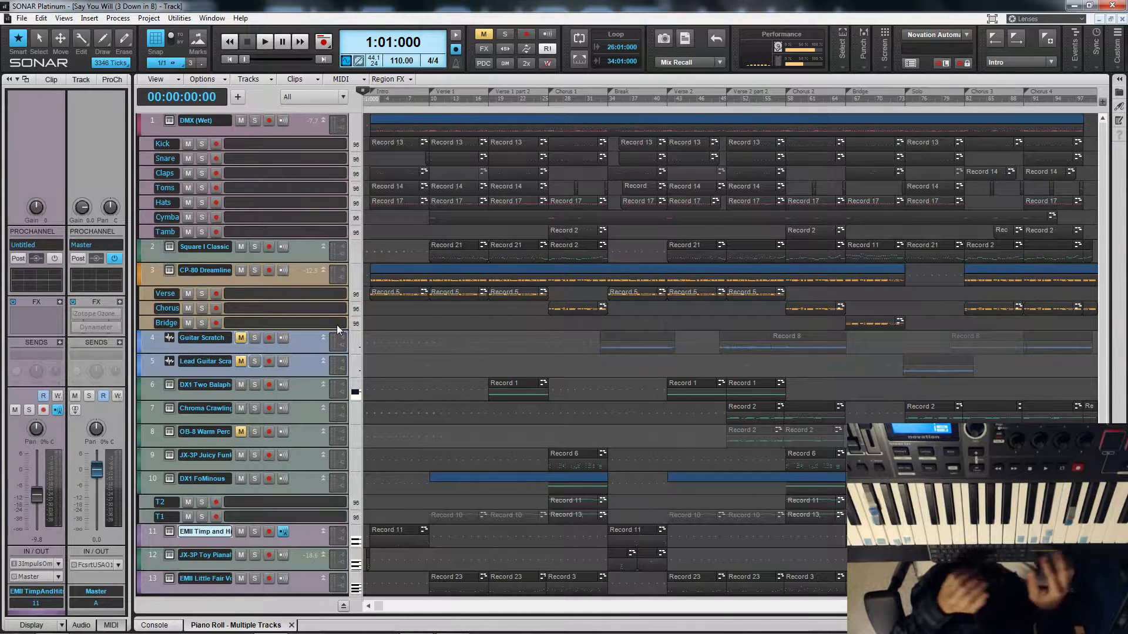
- Open the Addictive Drums 2 instrument on the DMX (Wet) track and set the playback position to measure 2, keeping the track controls uncovered
click(169, 120)
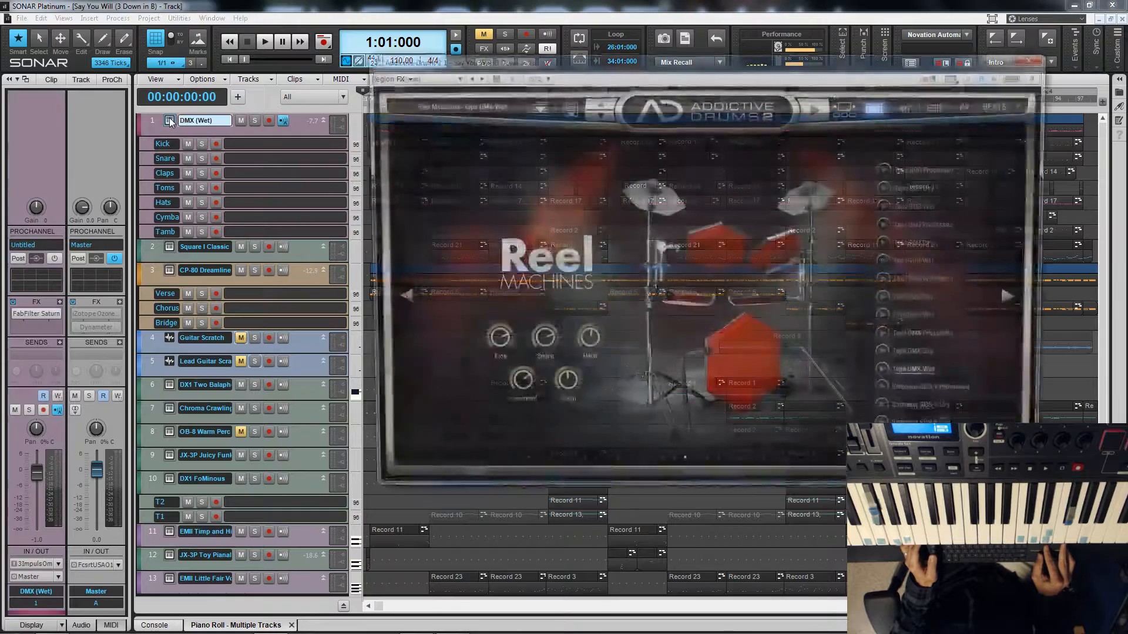
drag(577, 64, 400, 181)
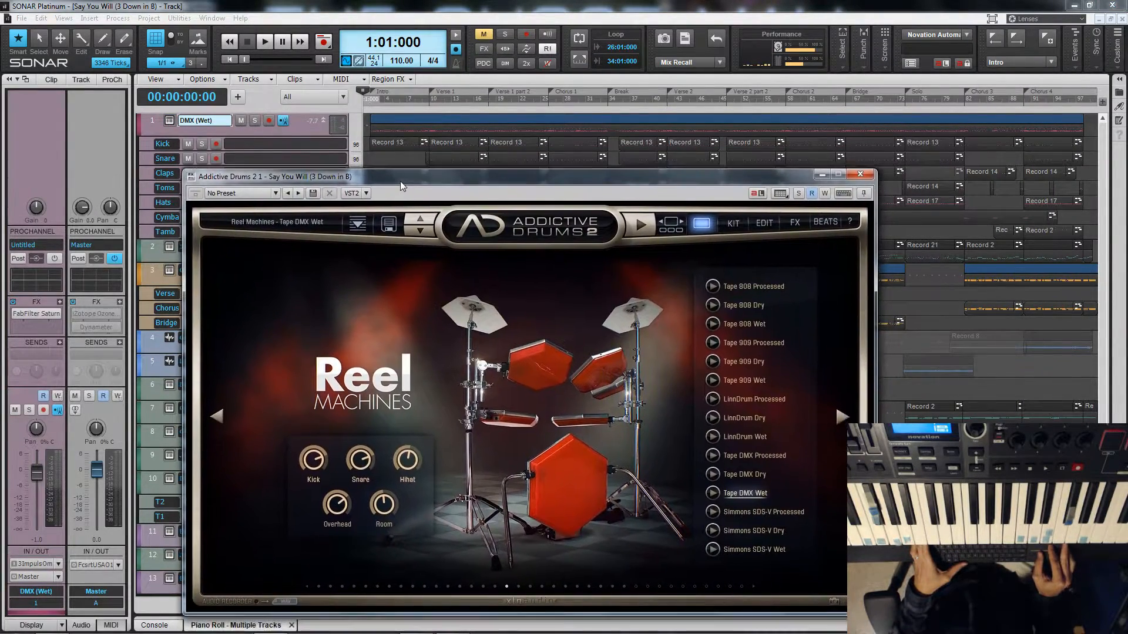
click(371, 94)
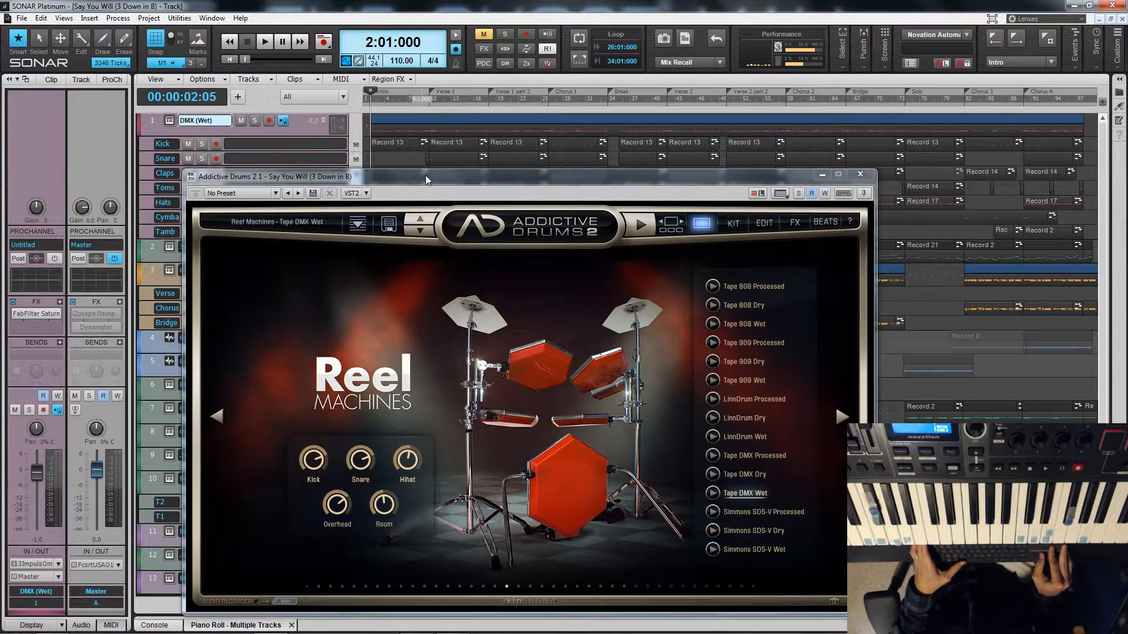
drag(426, 176, 625, 84)
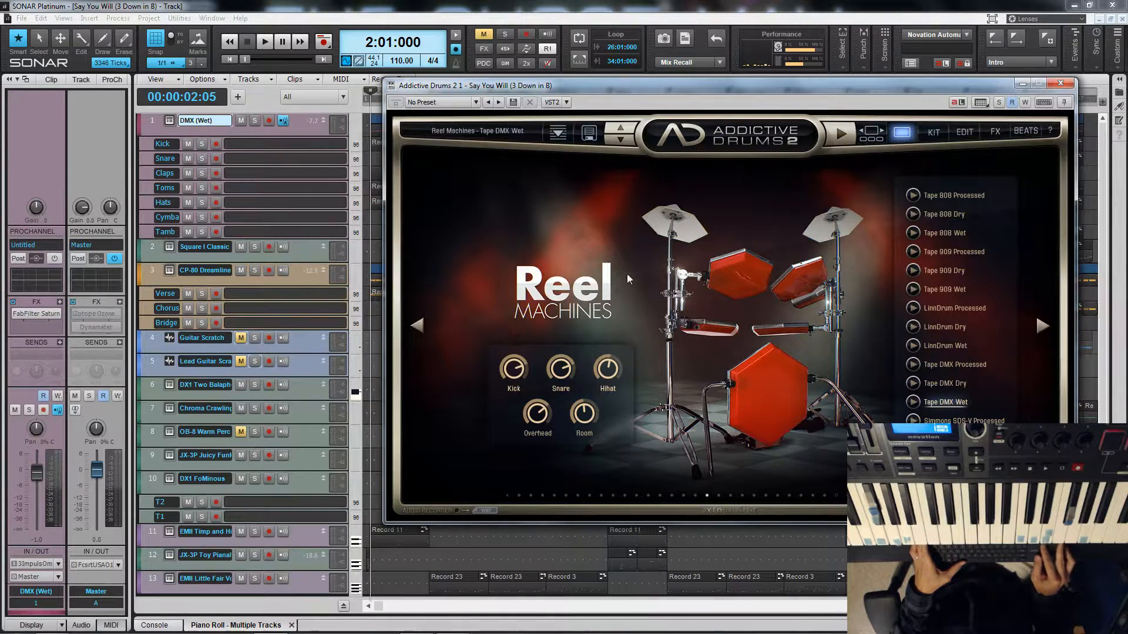
drag(755, 91, 693, 119)
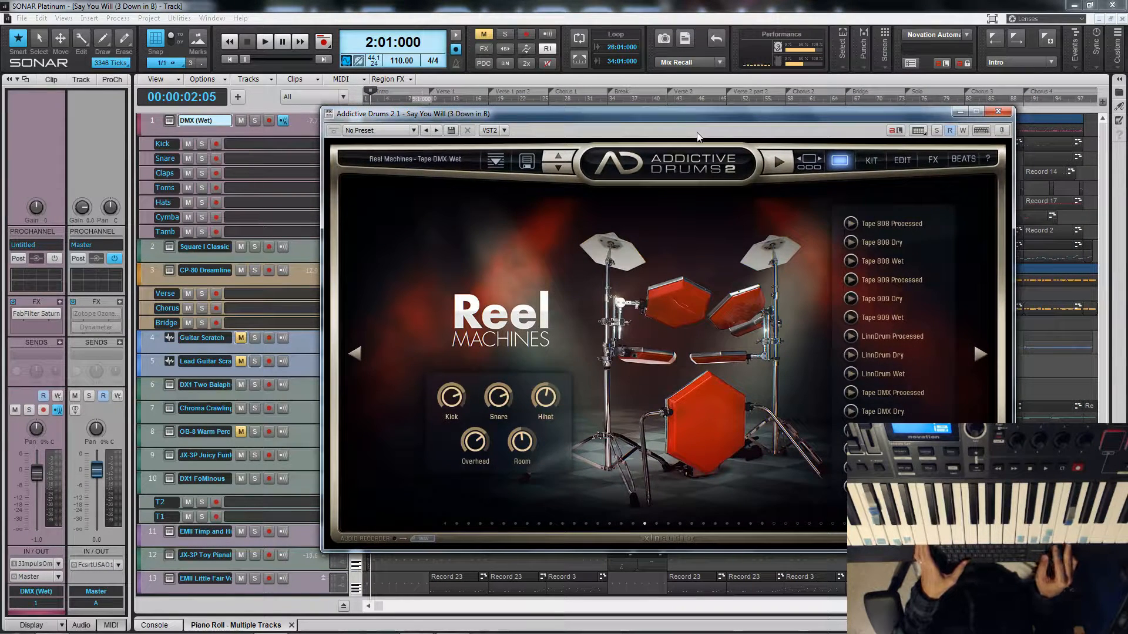
- Solo the DMX (Wet) track, play it from measure 2 with its drum lanes uncovered, and stop playback
click(255, 121)
key(space)
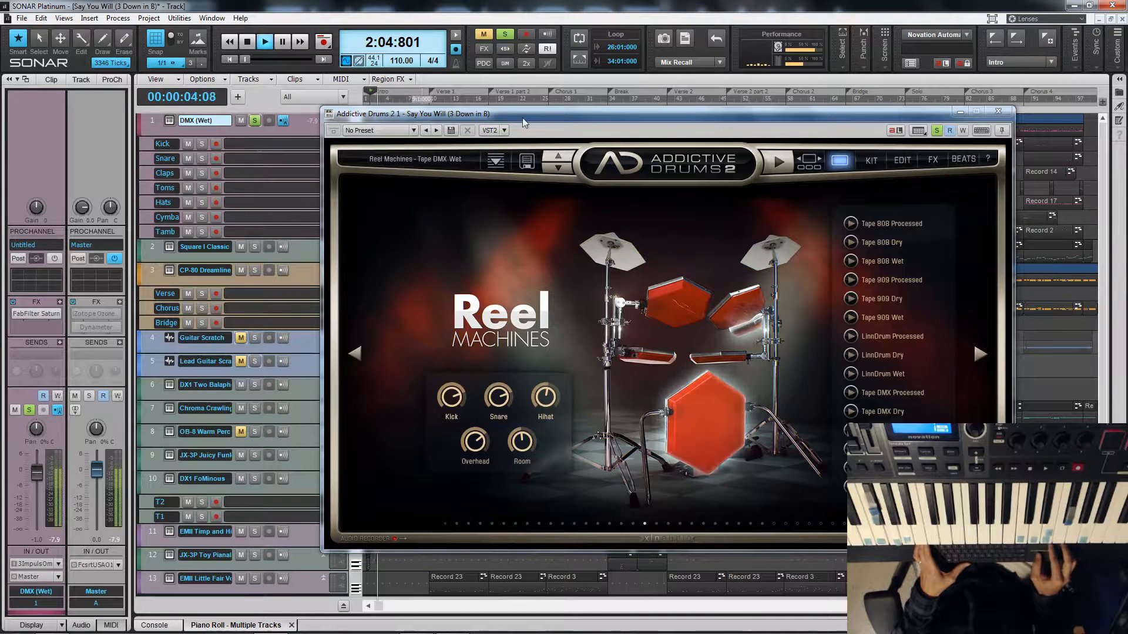
drag(555, 118, 397, 255)
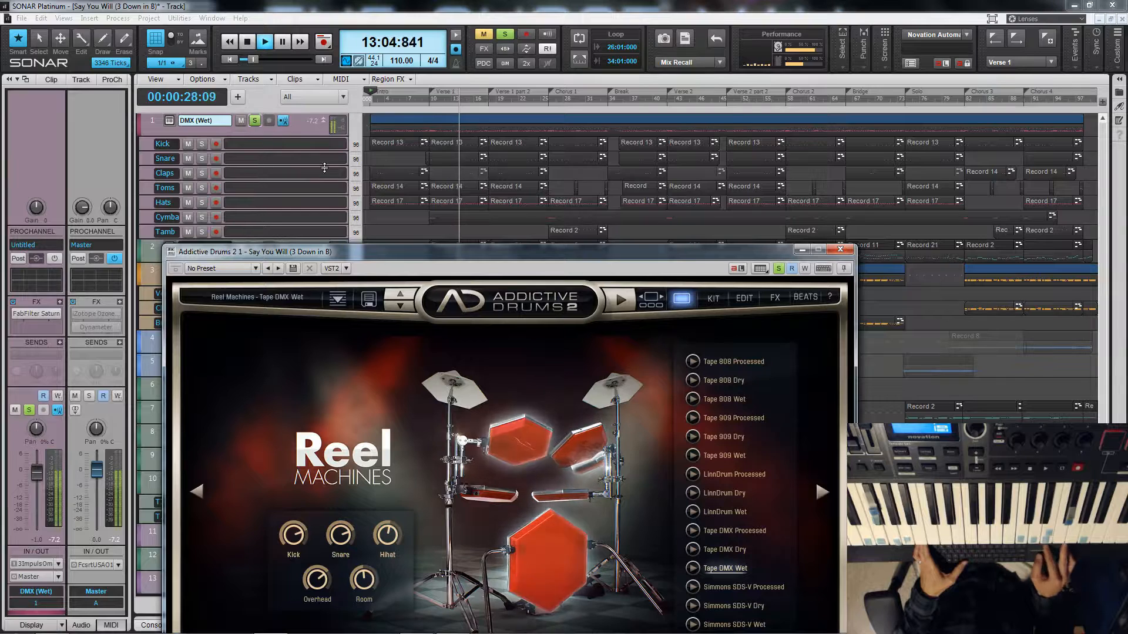
key(space)
- Show the kit page of Addictive Drums 2 and reposition its window so the kit pieces and mixer channels fit on screen
click(717, 299)
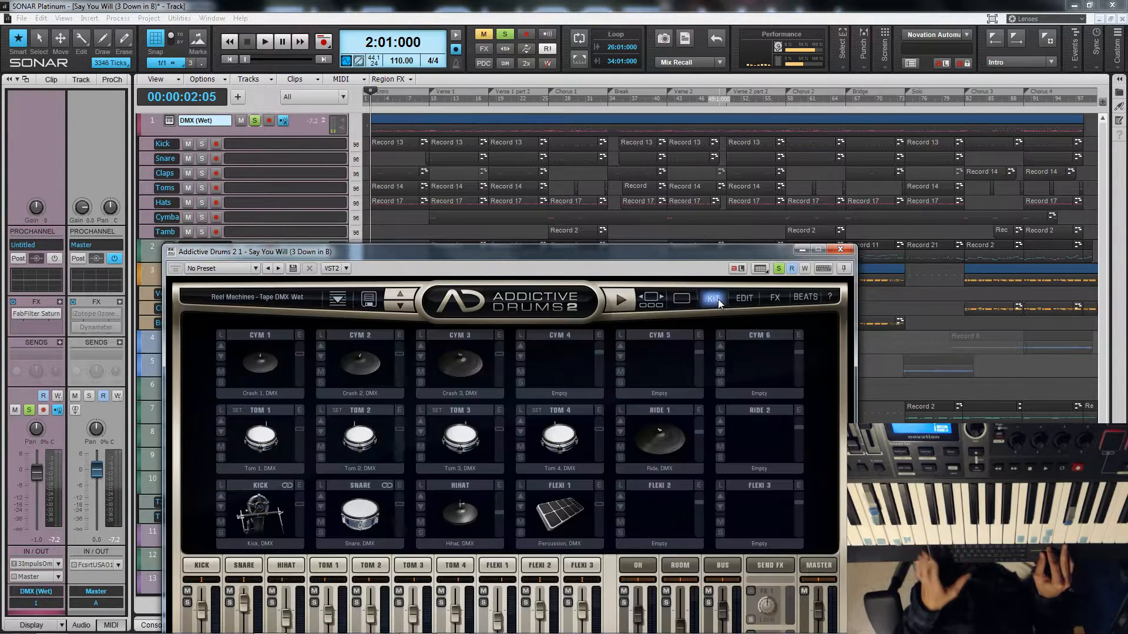
drag(689, 253, 836, 131)
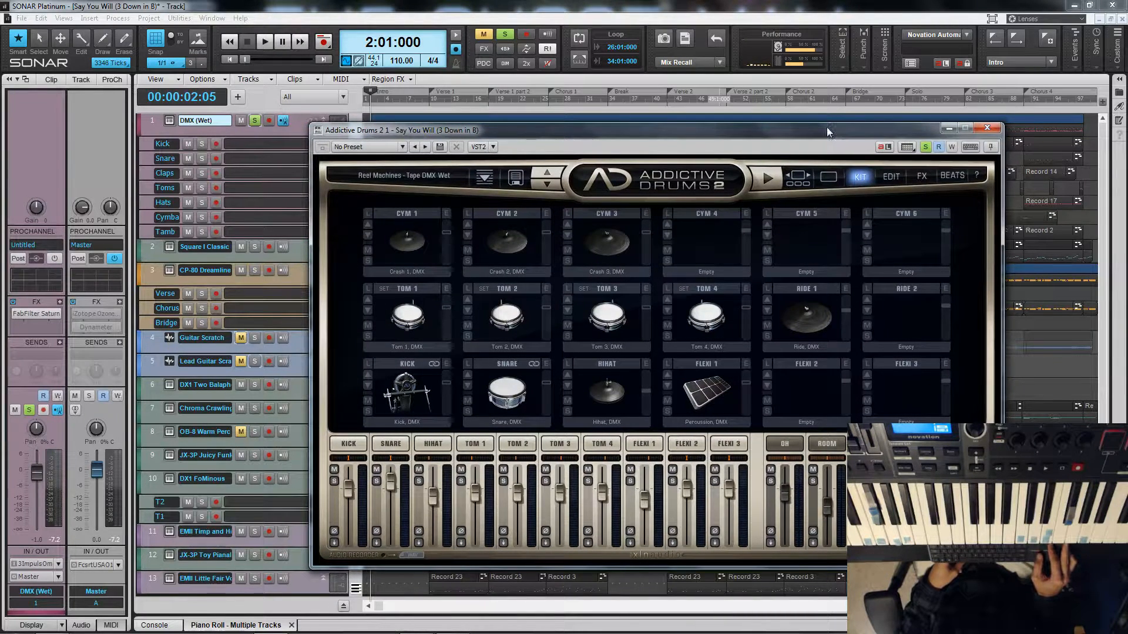
- Close the Addictive Drums 2 window, play the soloed DMX (Wet) track from the Bridge at measure 66, and stop playback
click(987, 128)
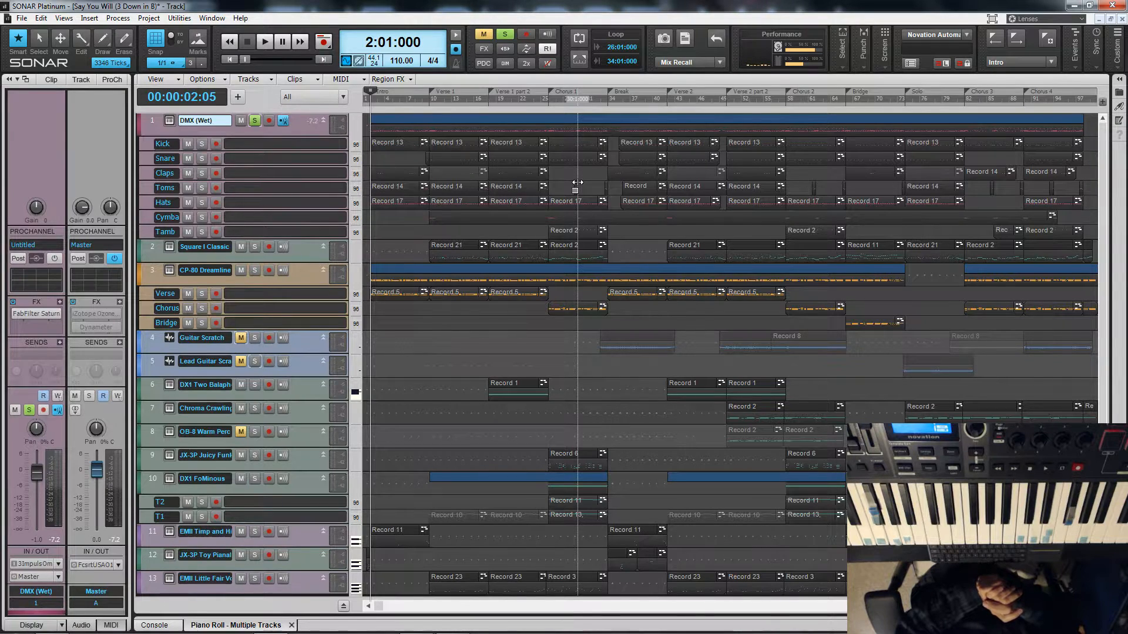
click(842, 98)
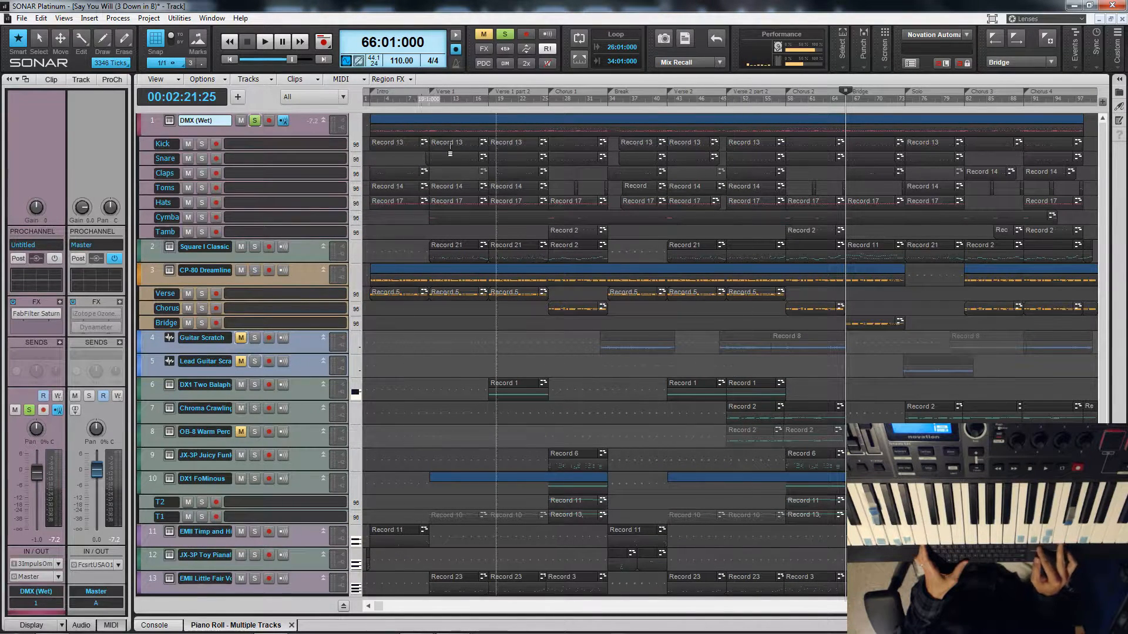
key(space)
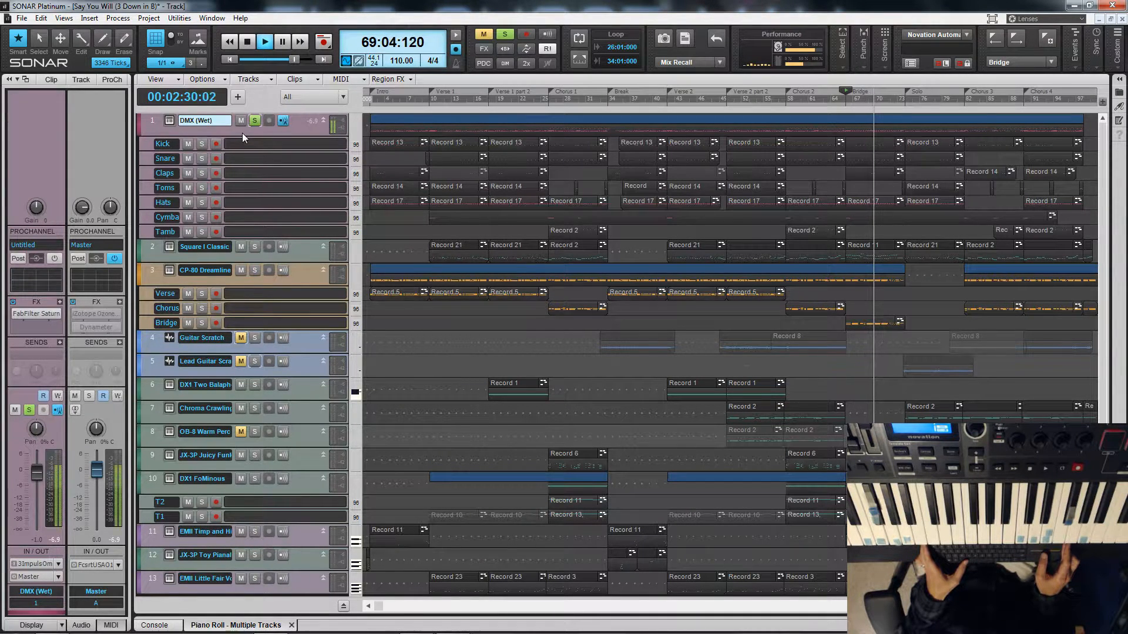
key(space)
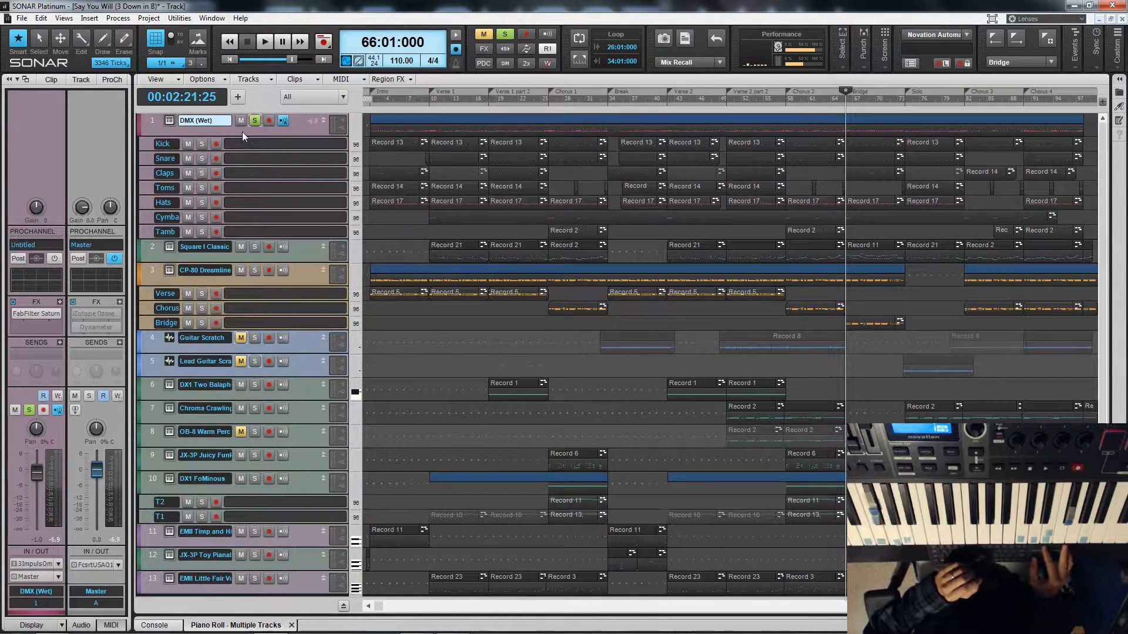
- Reopen Addictive Drums 2 with all its mixer channels in view, audition the Tom 1, Tom 2 and Flexi 1 pieces, and close it
click(169, 121)
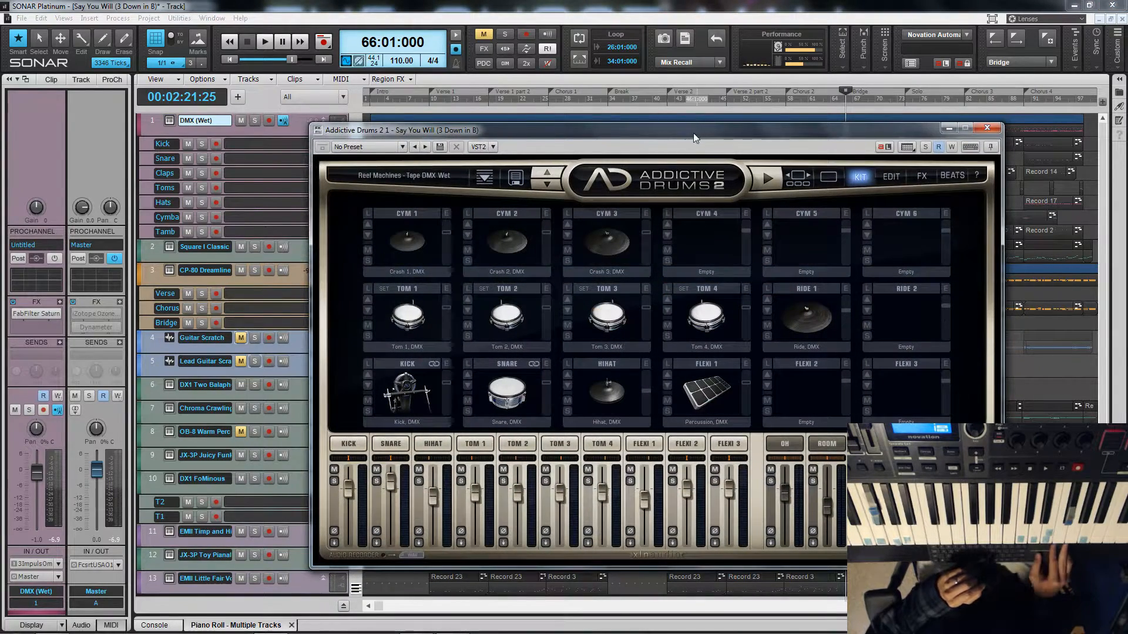
drag(693, 133, 635, 65)
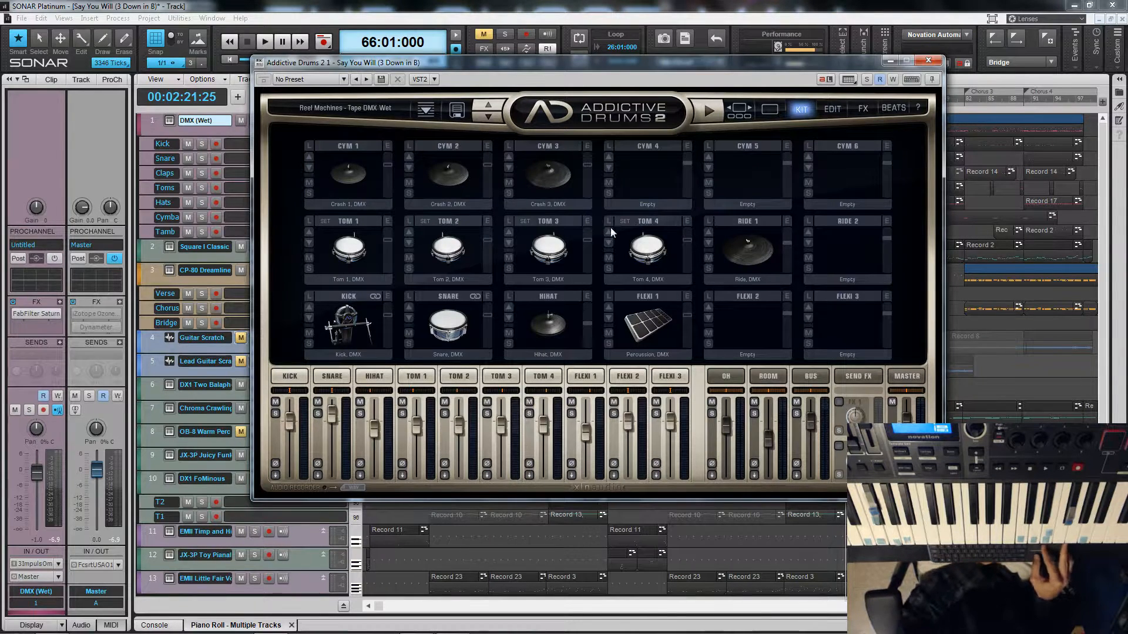
click(358, 251)
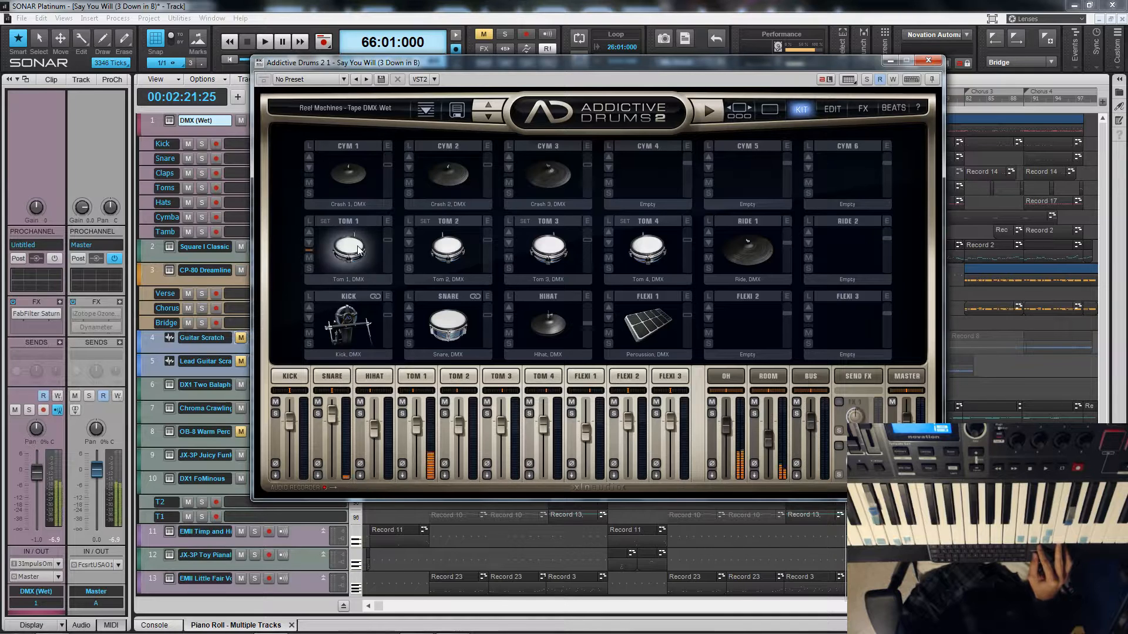
click(449, 250)
click(635, 319)
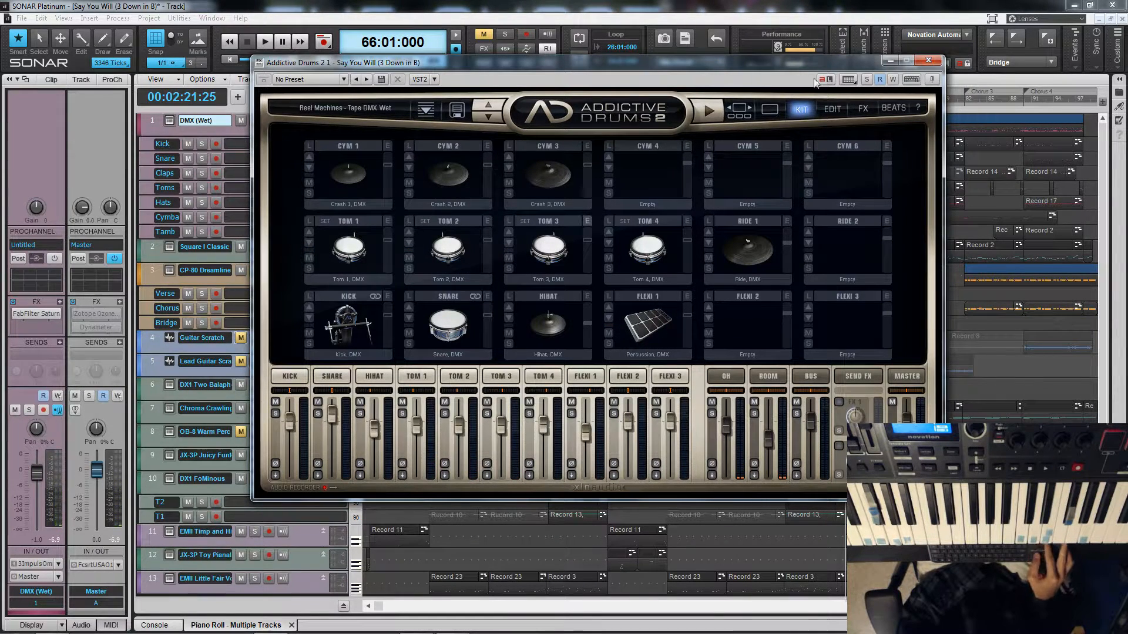
click(927, 61)
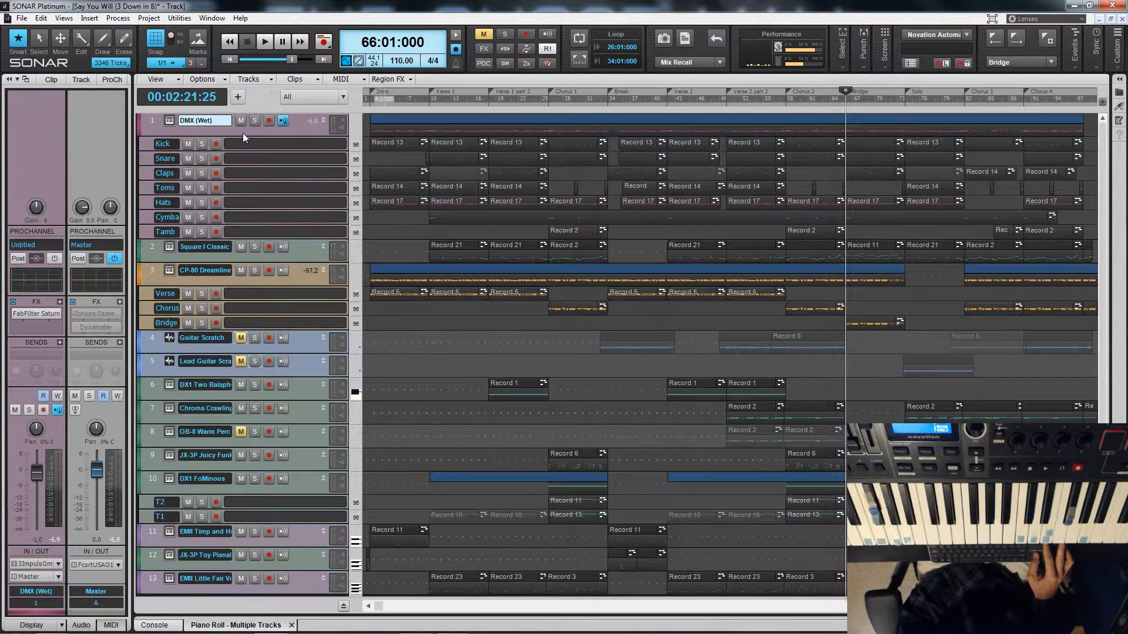
- Solo the CP-80 Dreamline track and show its Addictive Keys instrument clear of the track controls, closing the window when done
click(244, 281)
click(252, 273)
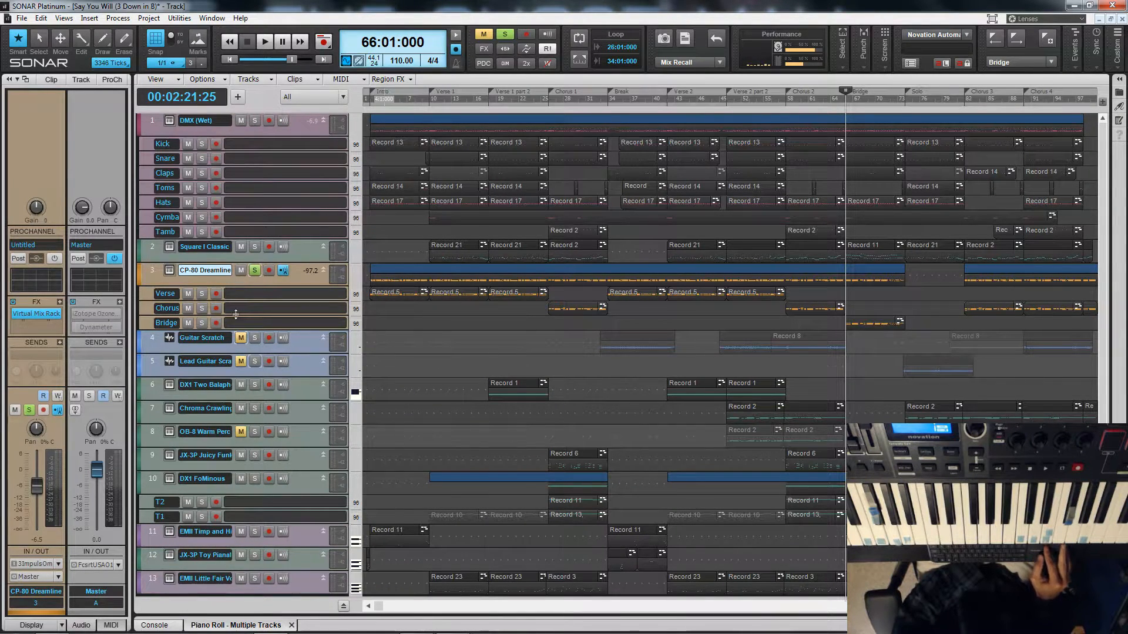
click(169, 271)
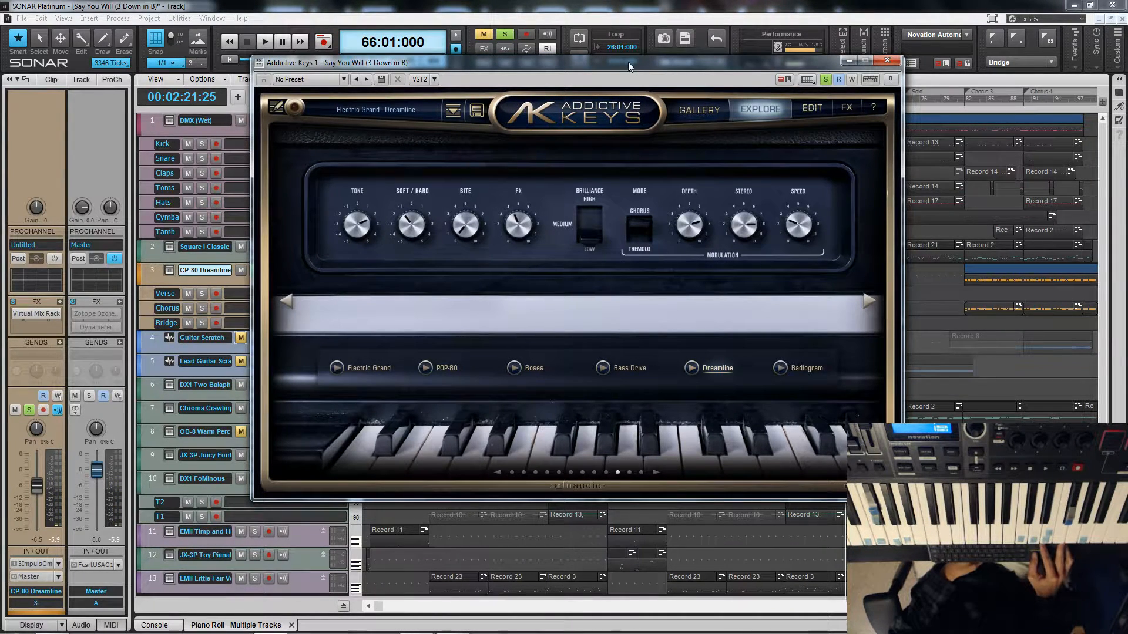
drag(628, 62, 766, 56)
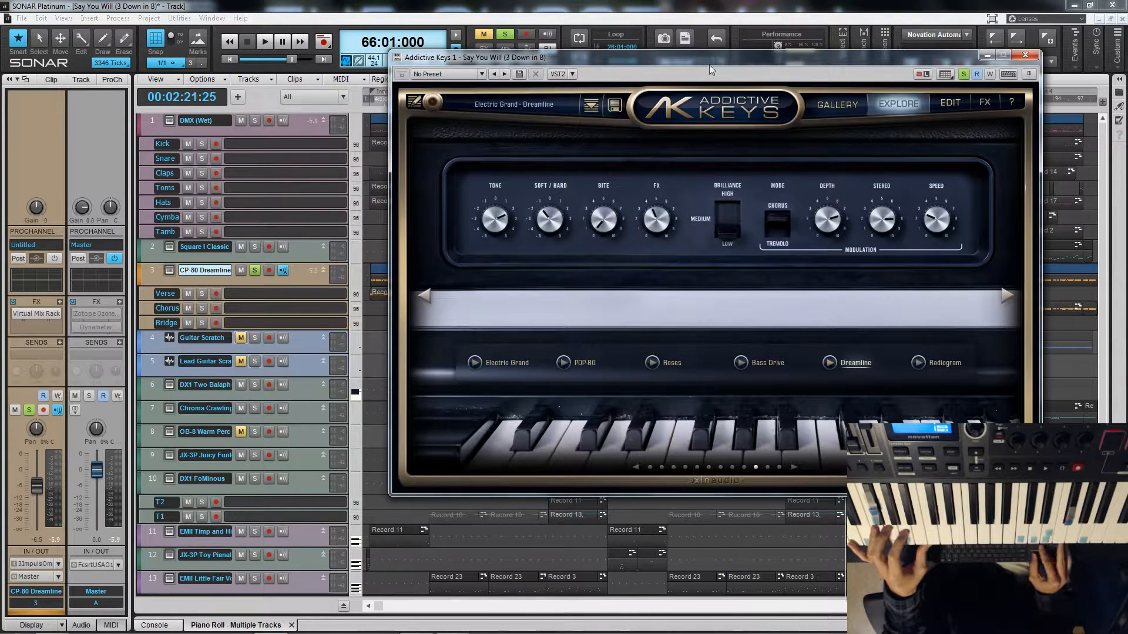
click(1024, 55)
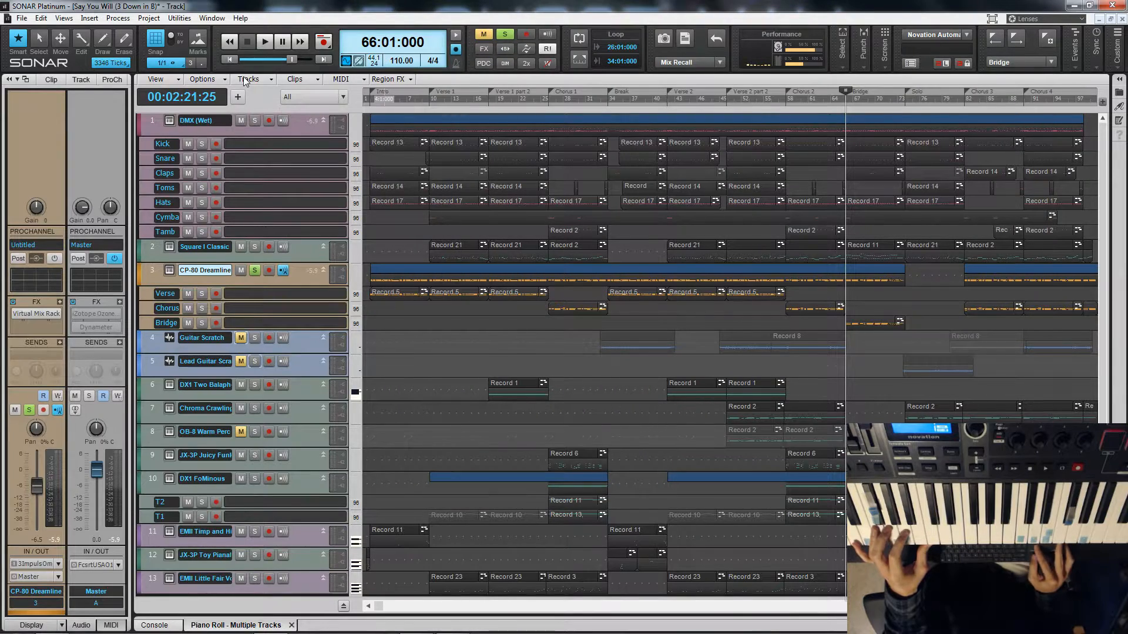
- Show the DMX (Wet) track's Addictive Drums 2 briefly, and bring back Addictive Keys from the CP-80 Dreamline track with its whole window in view
click(169, 120)
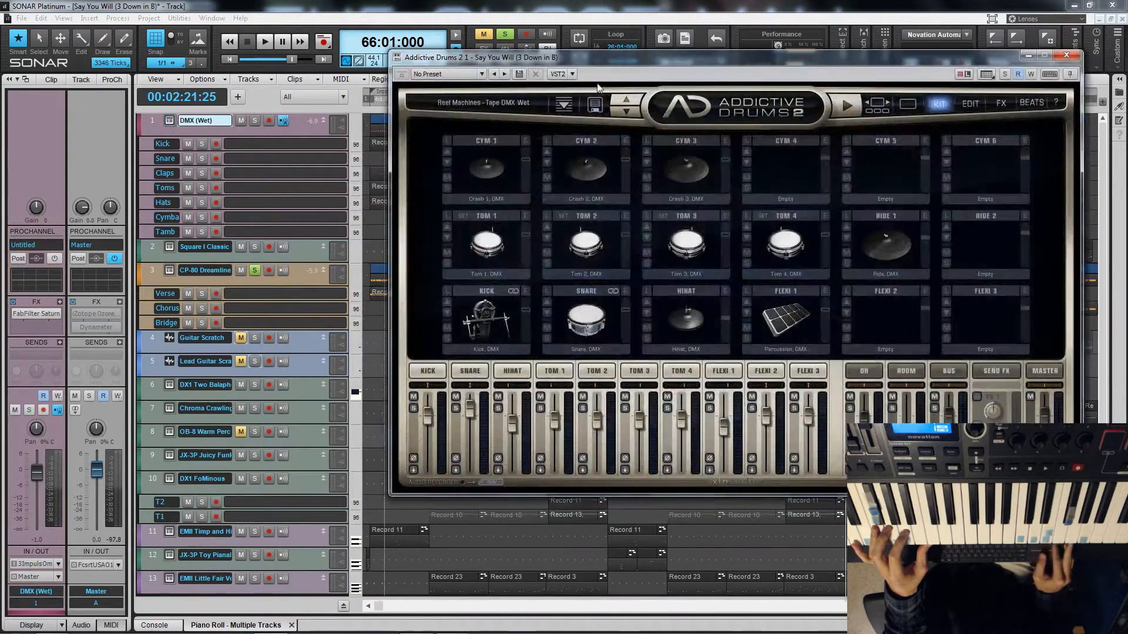
click(1067, 55)
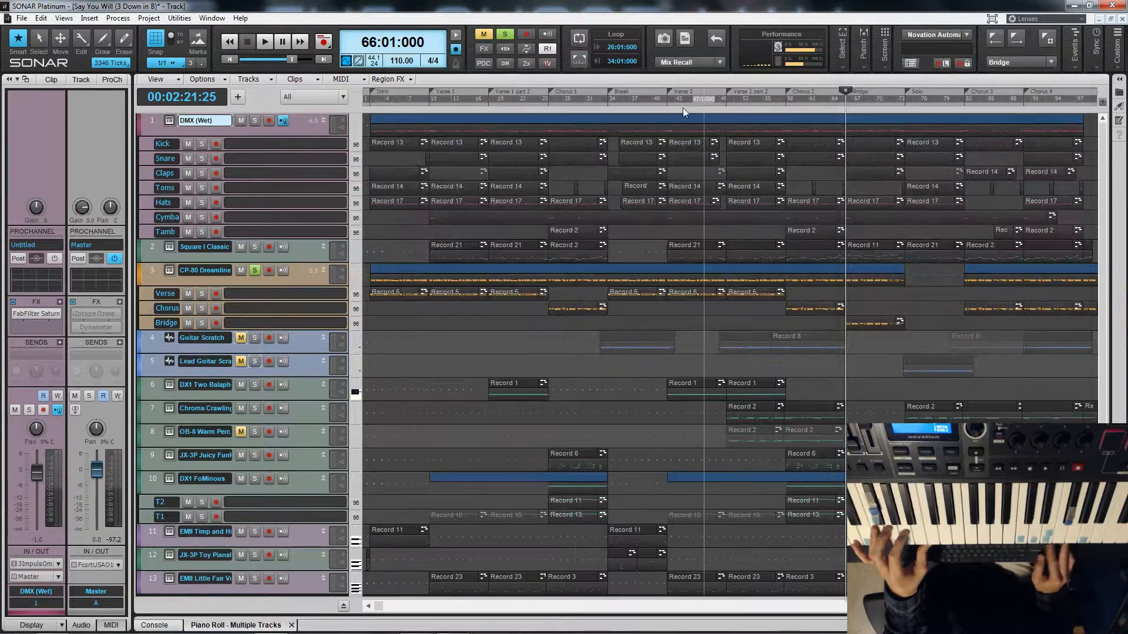
click(169, 270)
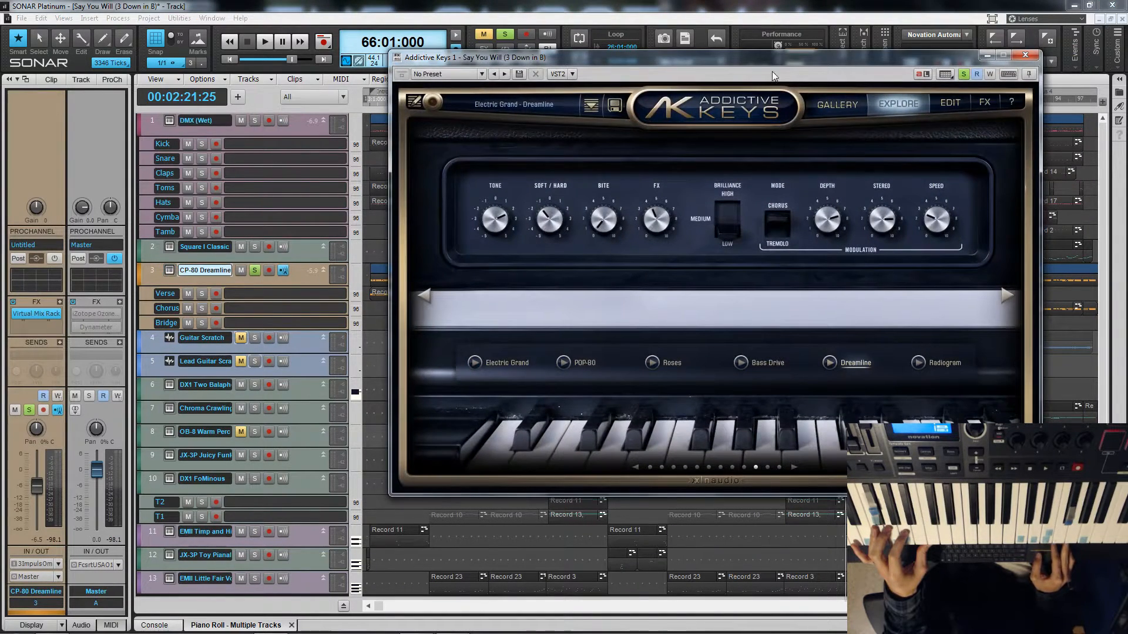
drag(771, 60, 677, 55)
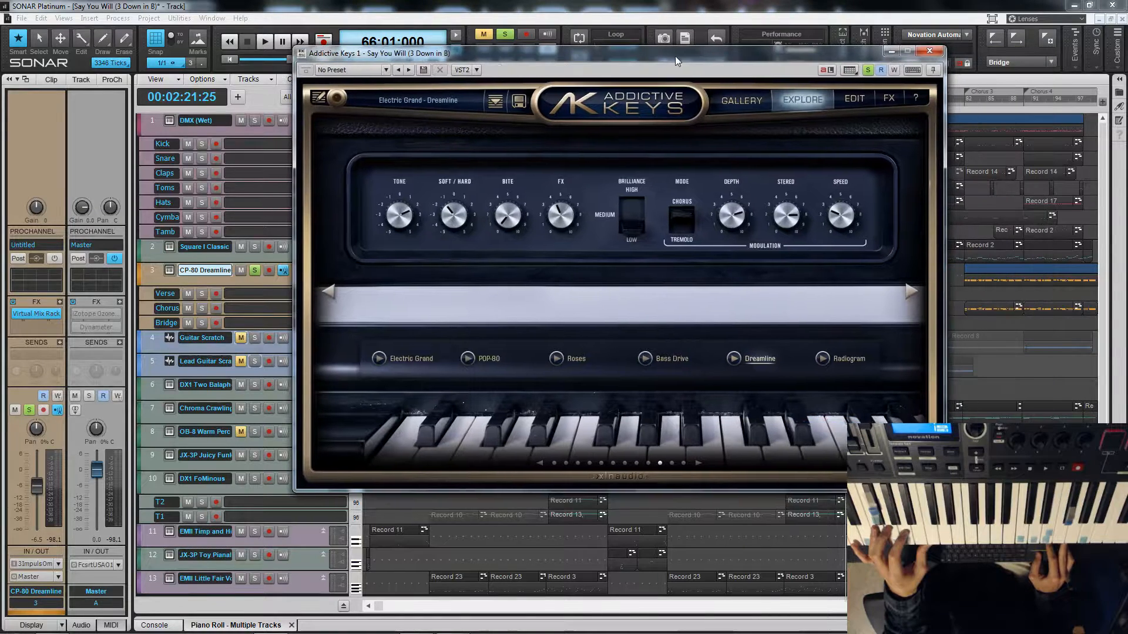
- View the Gallery and Edit pages of Addictive Keys, compare the sound with the DIM-D channel muted and unmuted, and close the instrument
click(734, 103)
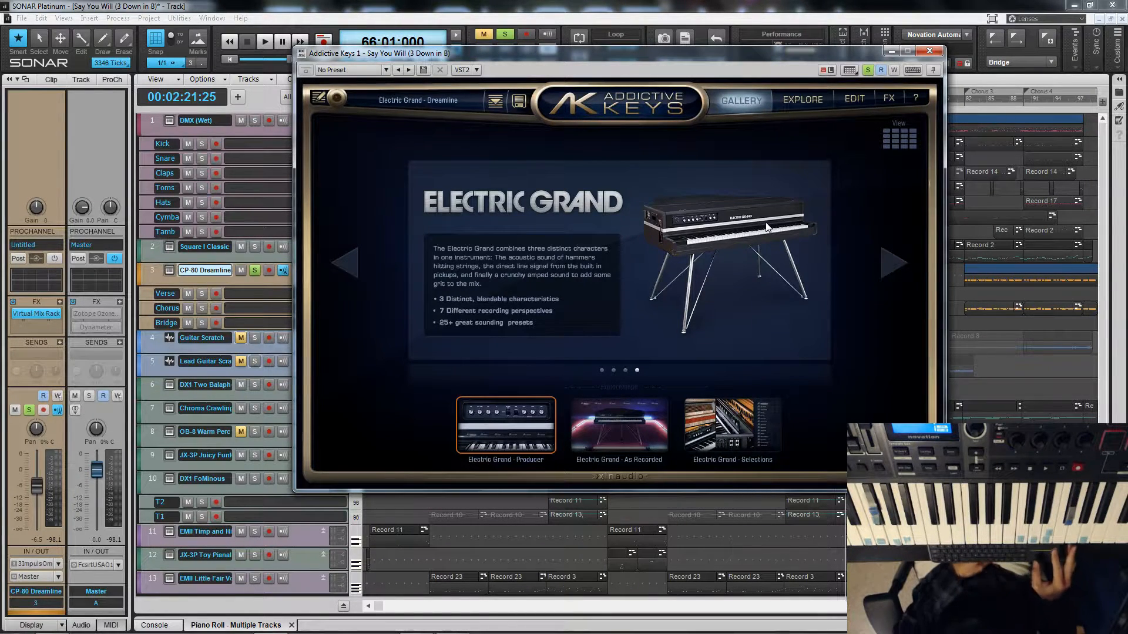
click(855, 101)
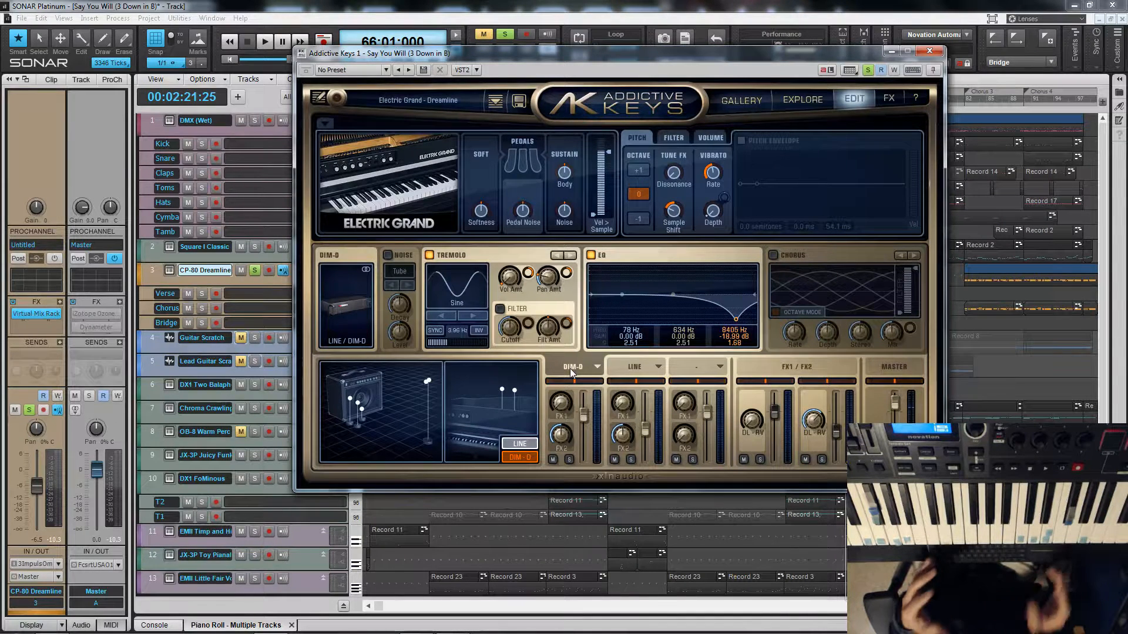
click(553, 459)
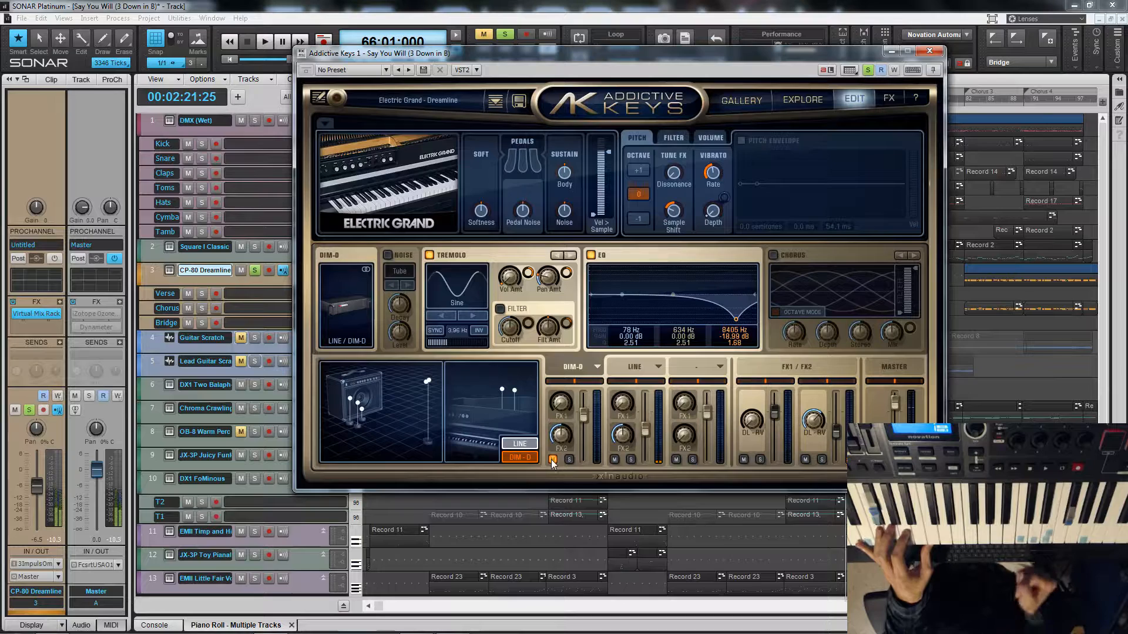
click(552, 459)
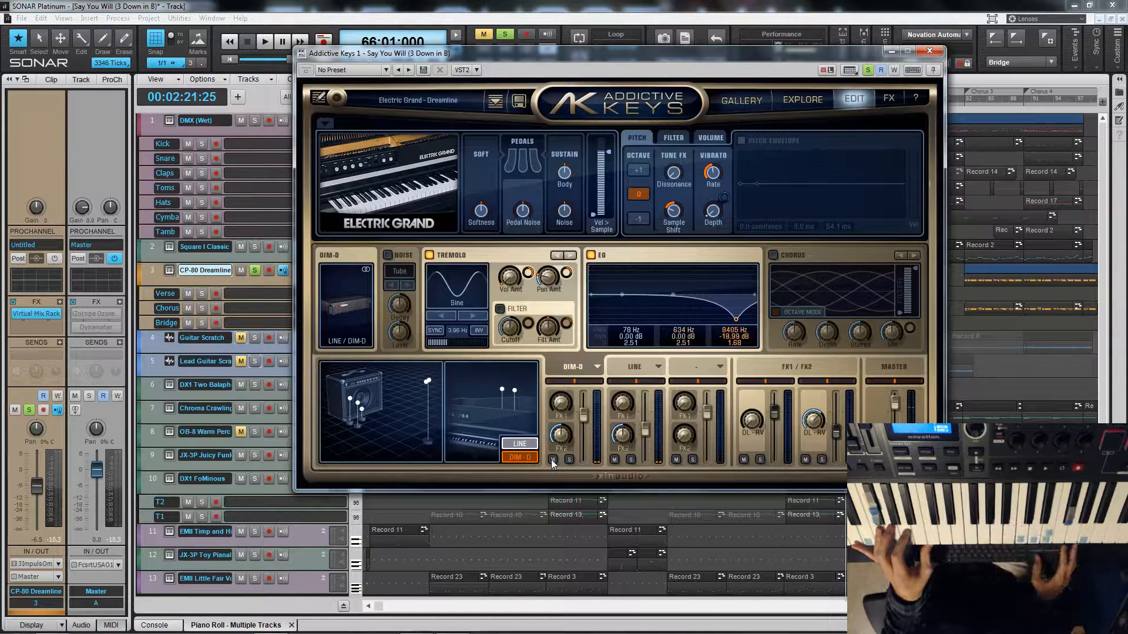
click(552, 459)
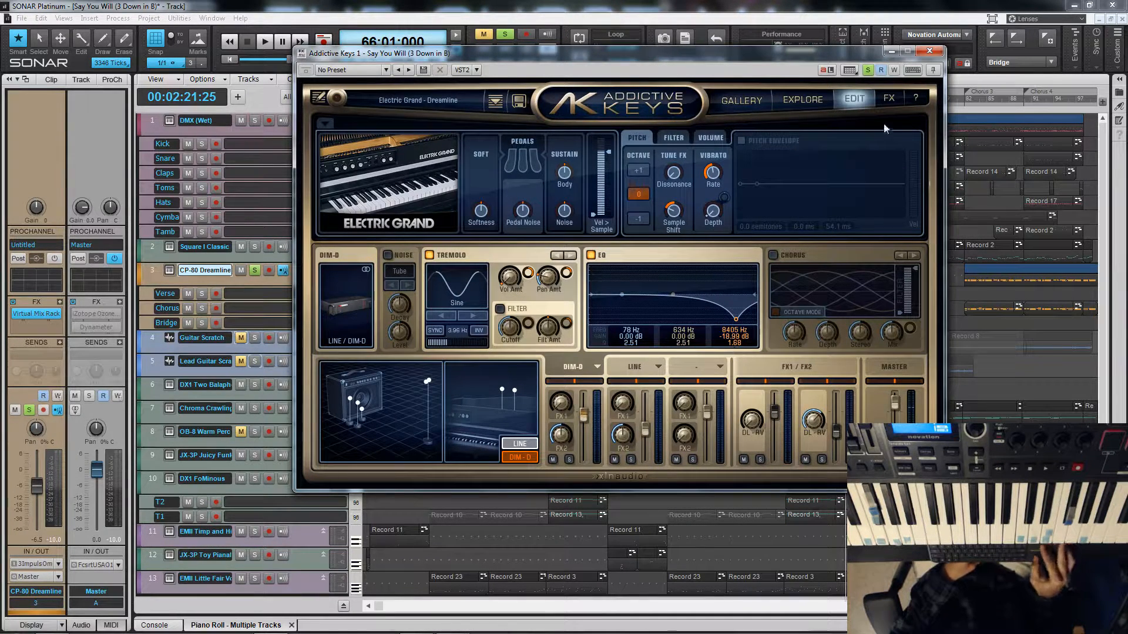
click(928, 51)
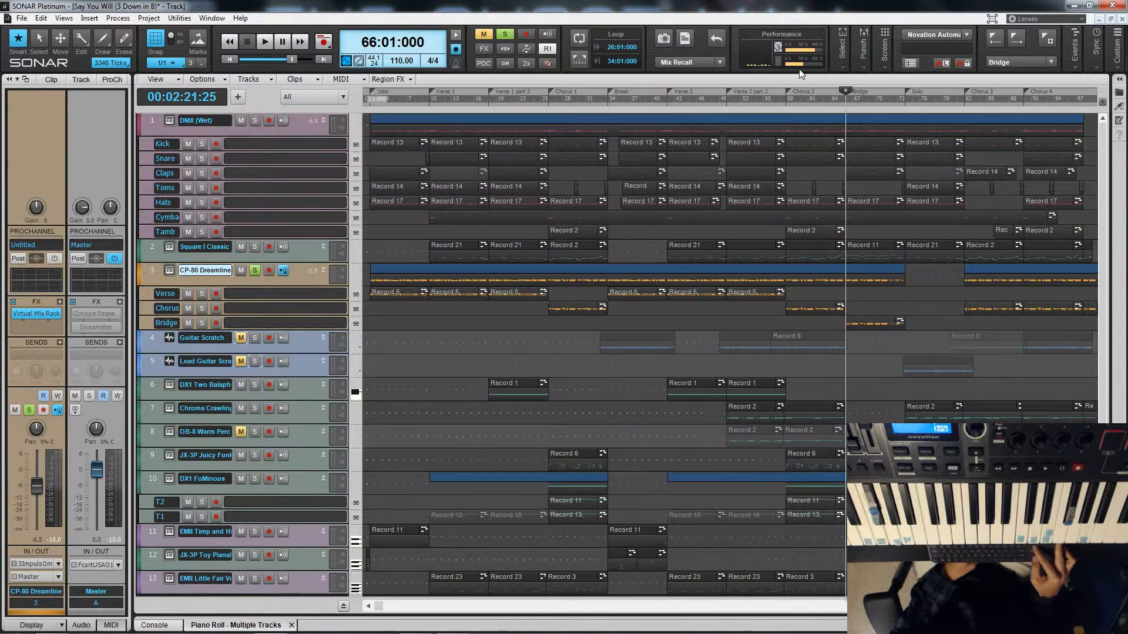
- Clear the current solo, solo the DMX (Wet), Square I Classic and EMII Little Fair tracks, and audition them from Chorus 1 at measure 26
click(504, 34)
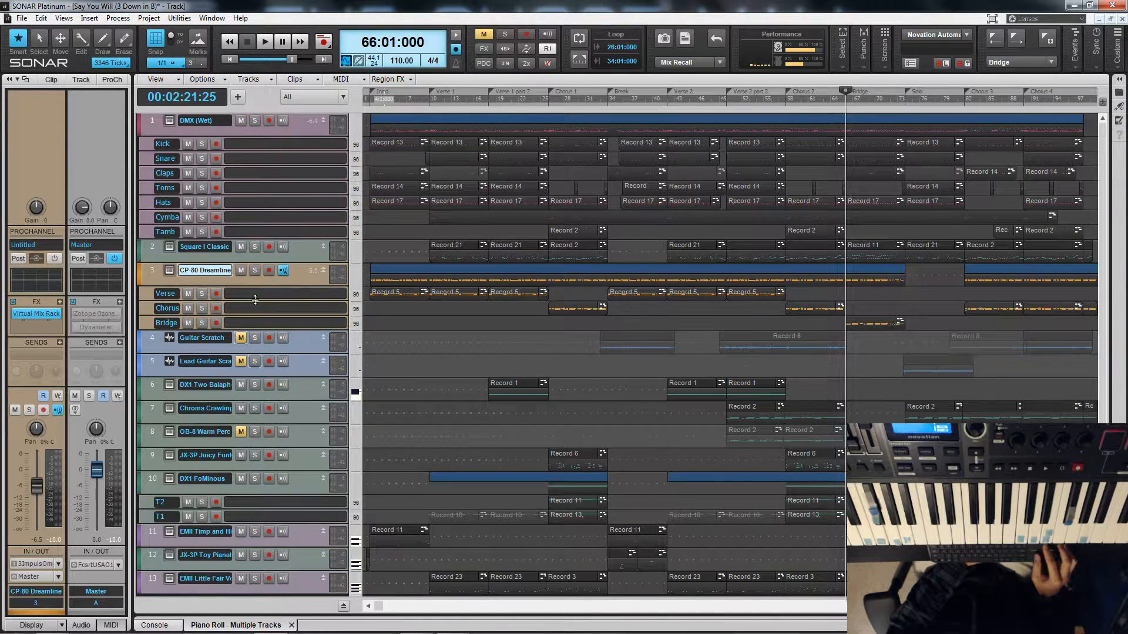
click(254, 579)
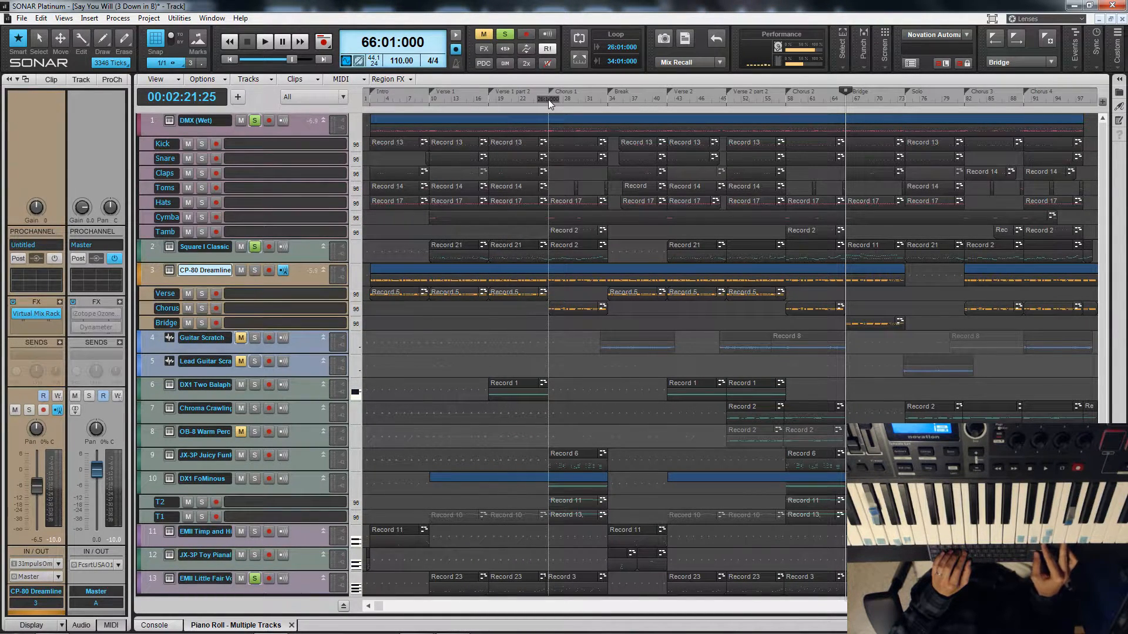
click(548, 99)
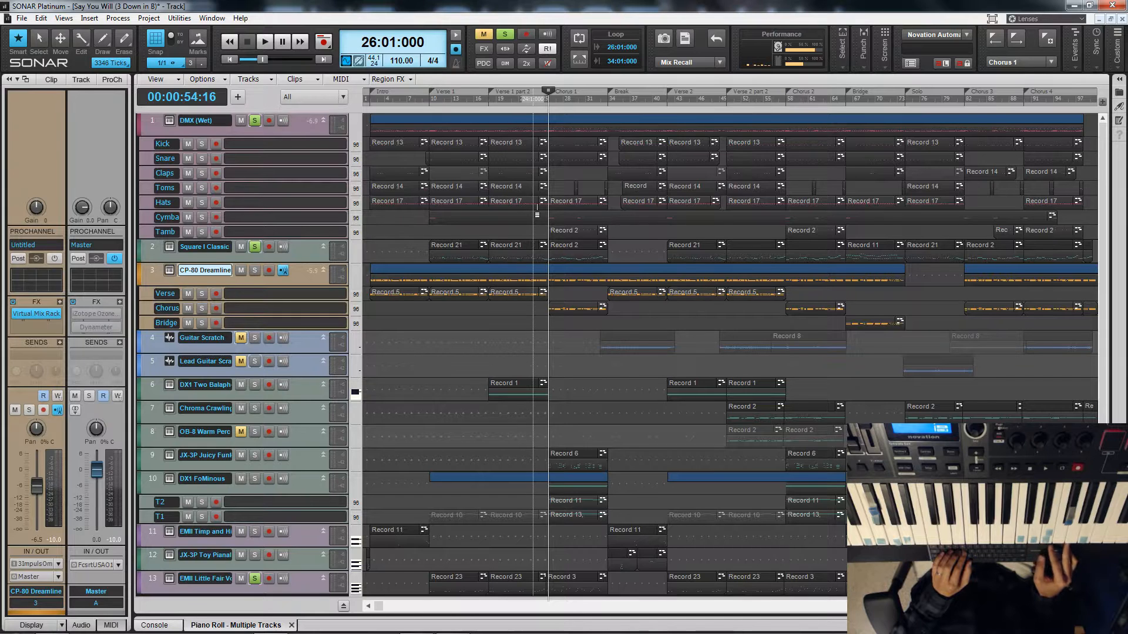
key(space)
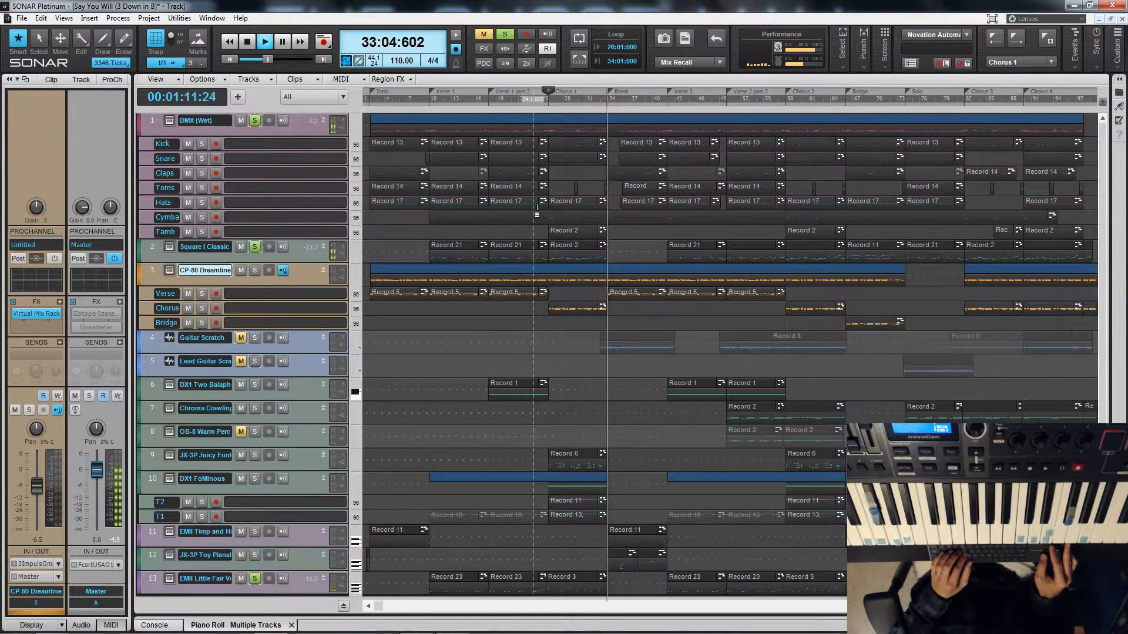
key(space)
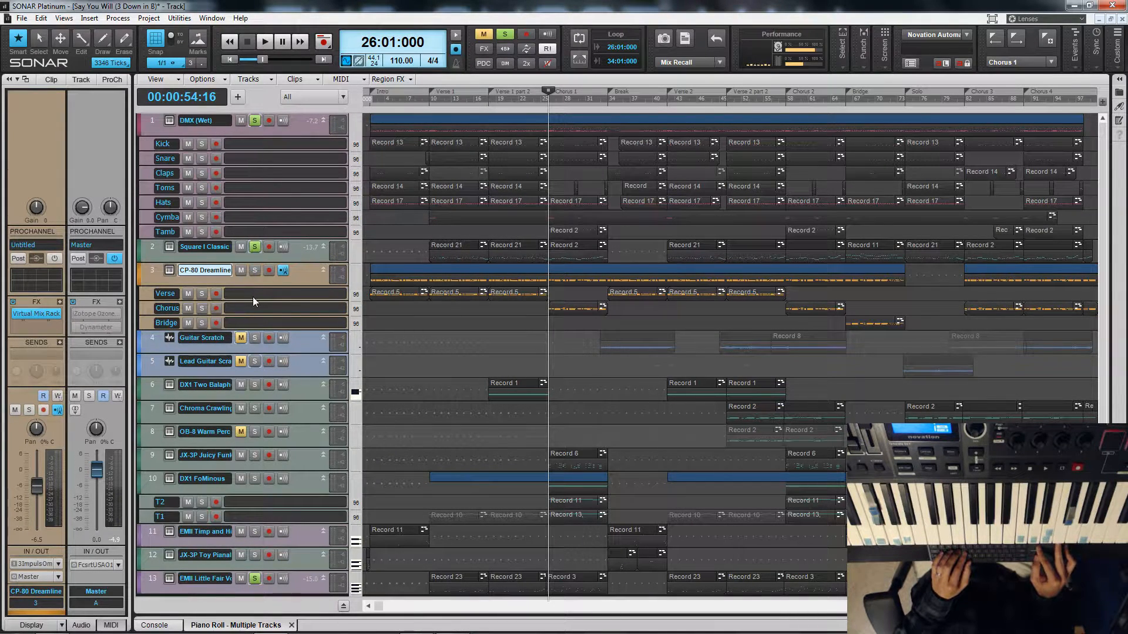
- Add the CP-80 Dreamline track to the soloed tracks, play the chorus from measure 26, and stop playback
click(254, 272)
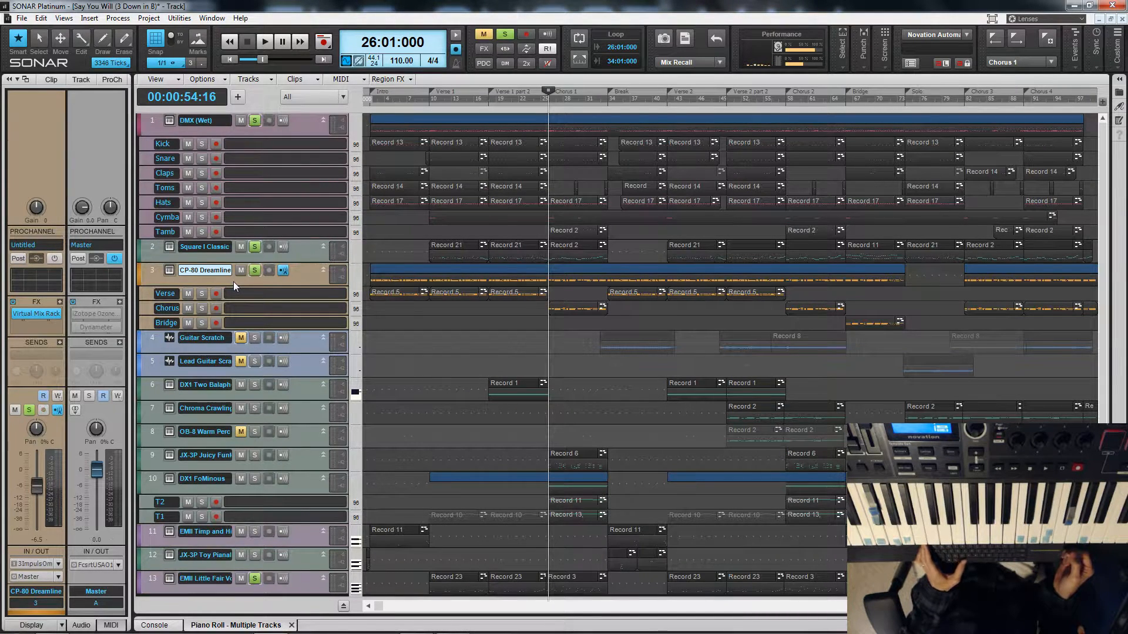
key(space)
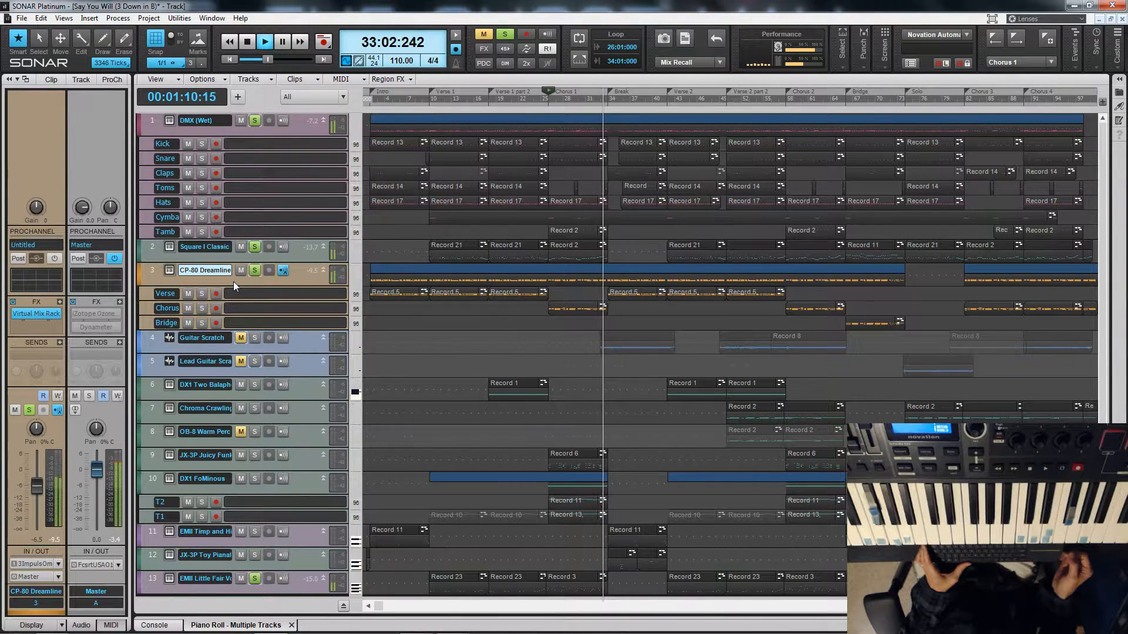
key(space)
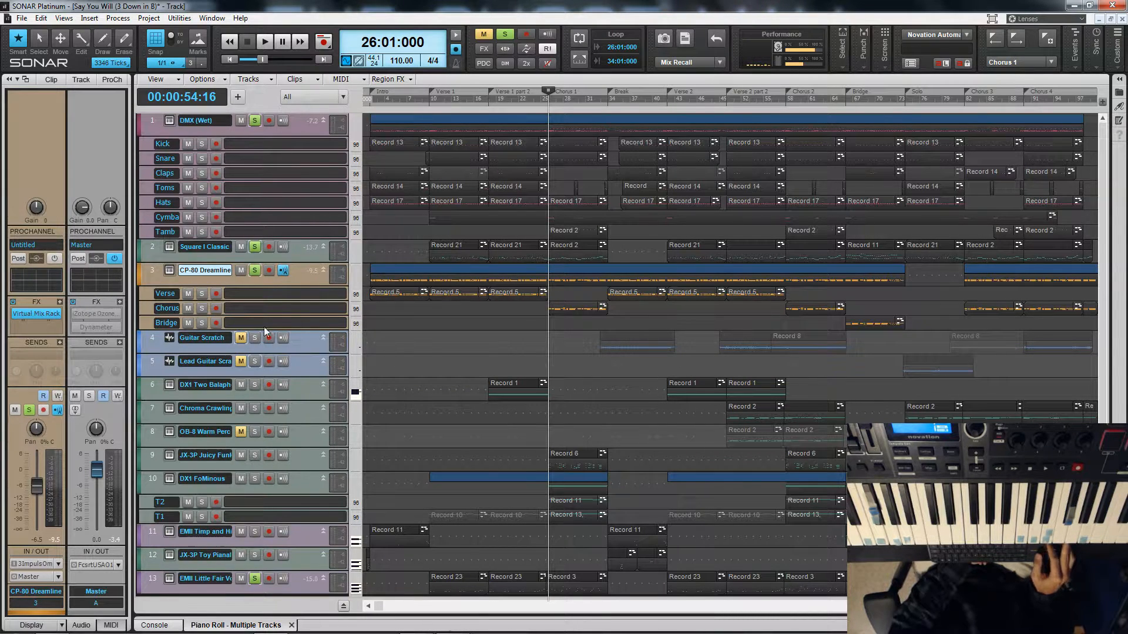
- Show the CP-80 Dreamline track's Addictive Keys and the DMX (Wet) track's Addictive Drums 2 in turn, closing each window
click(169, 271)
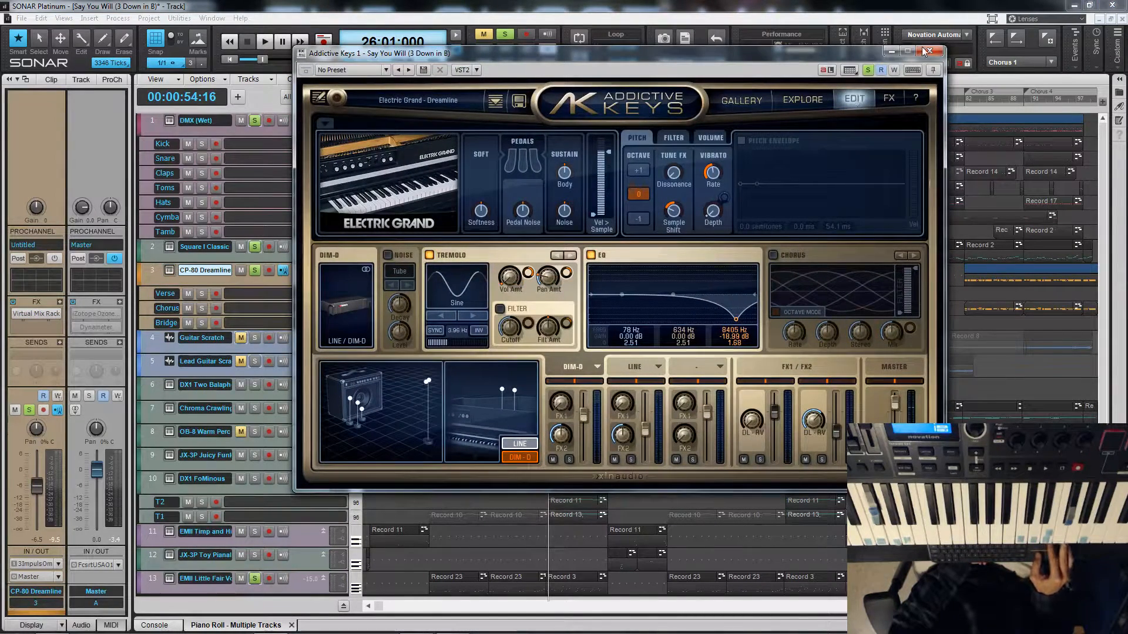
click(926, 52)
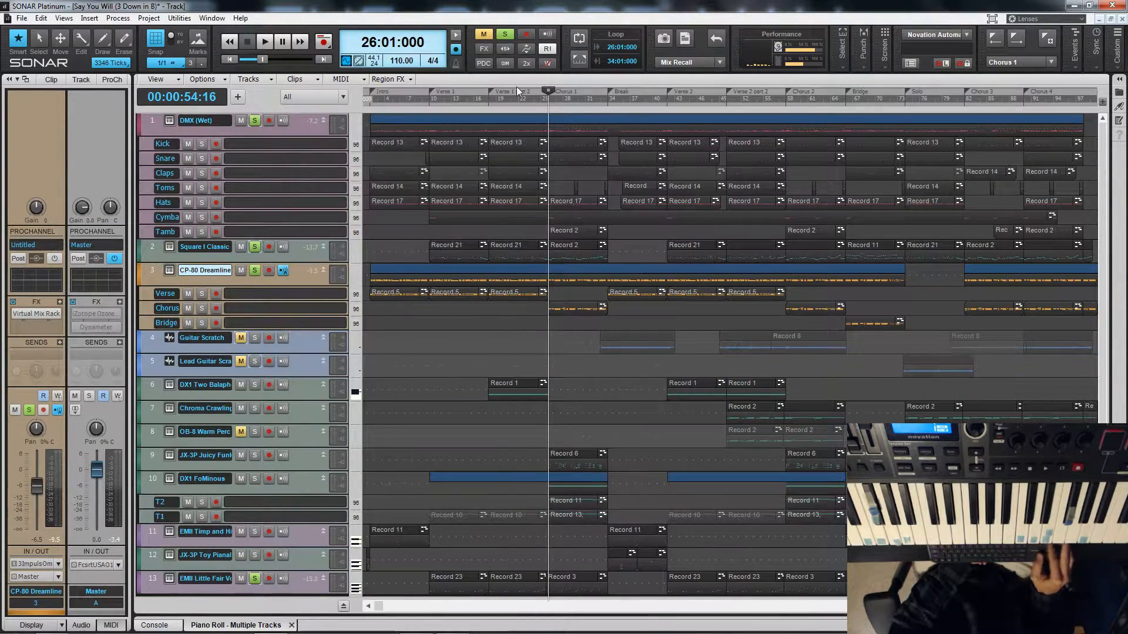
click(173, 122)
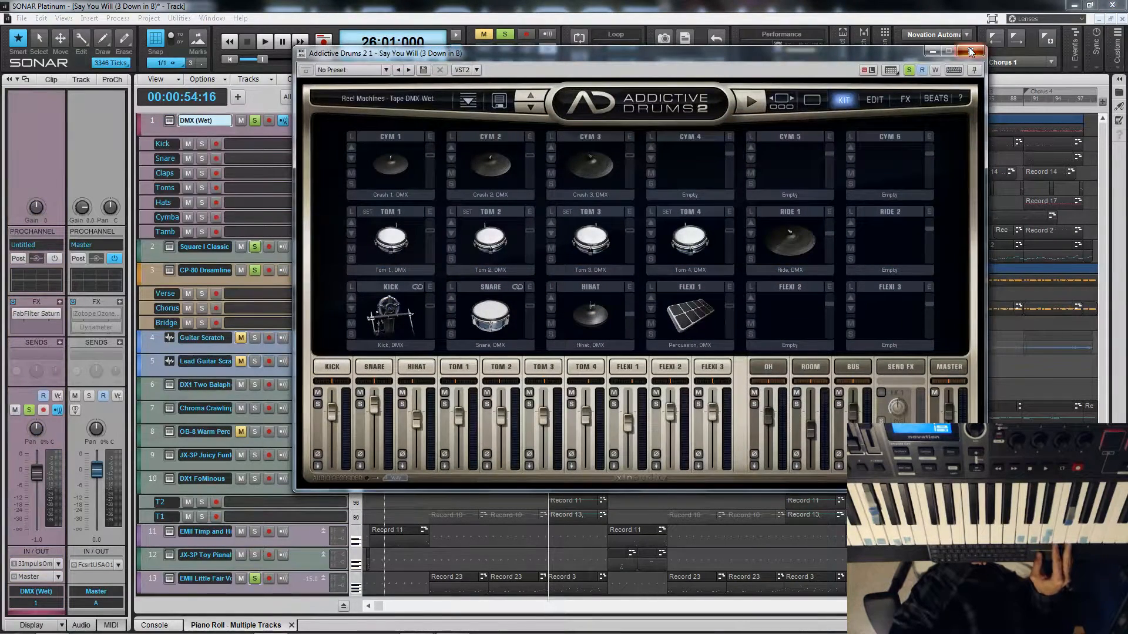
click(981, 47)
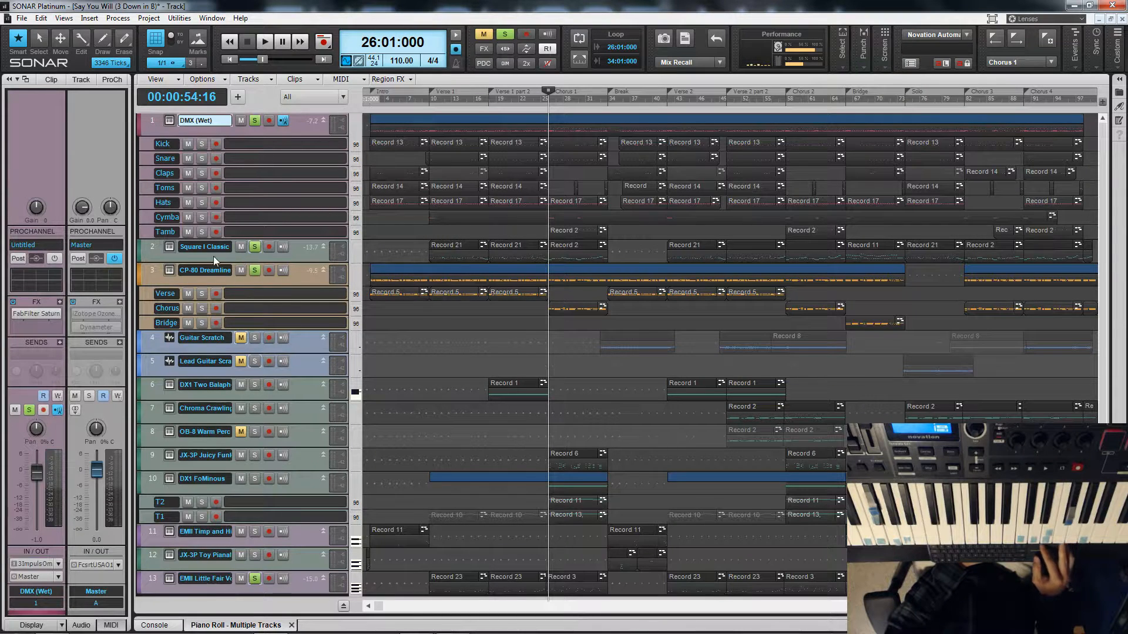
- Show the rgc:audio Square I synth of the Square I Classic track and close its window
click(169, 247)
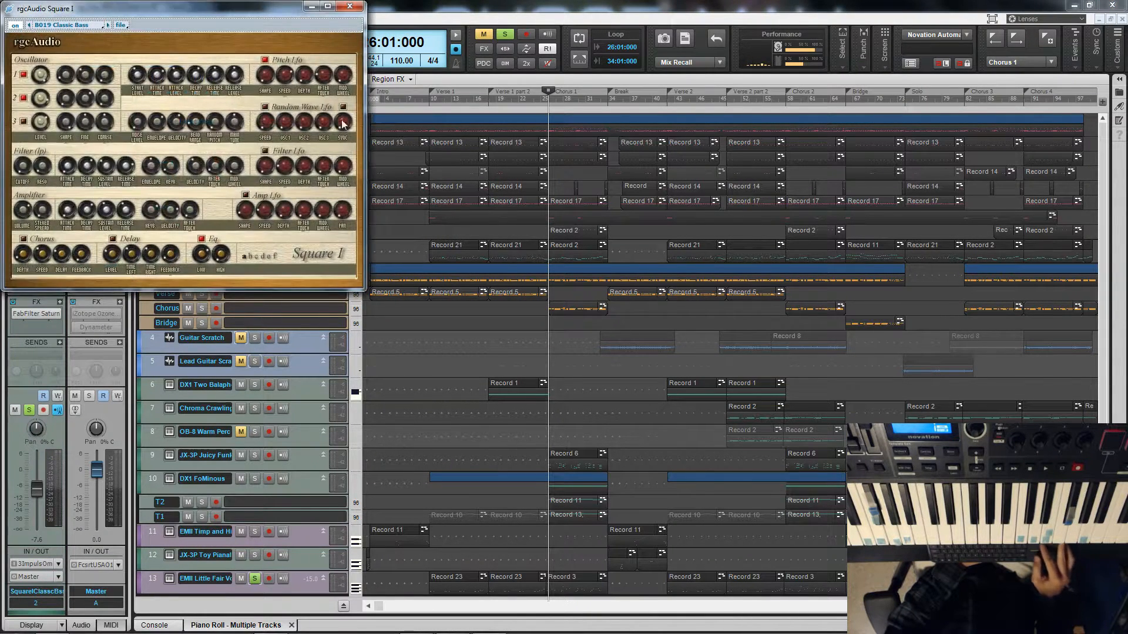
click(351, 7)
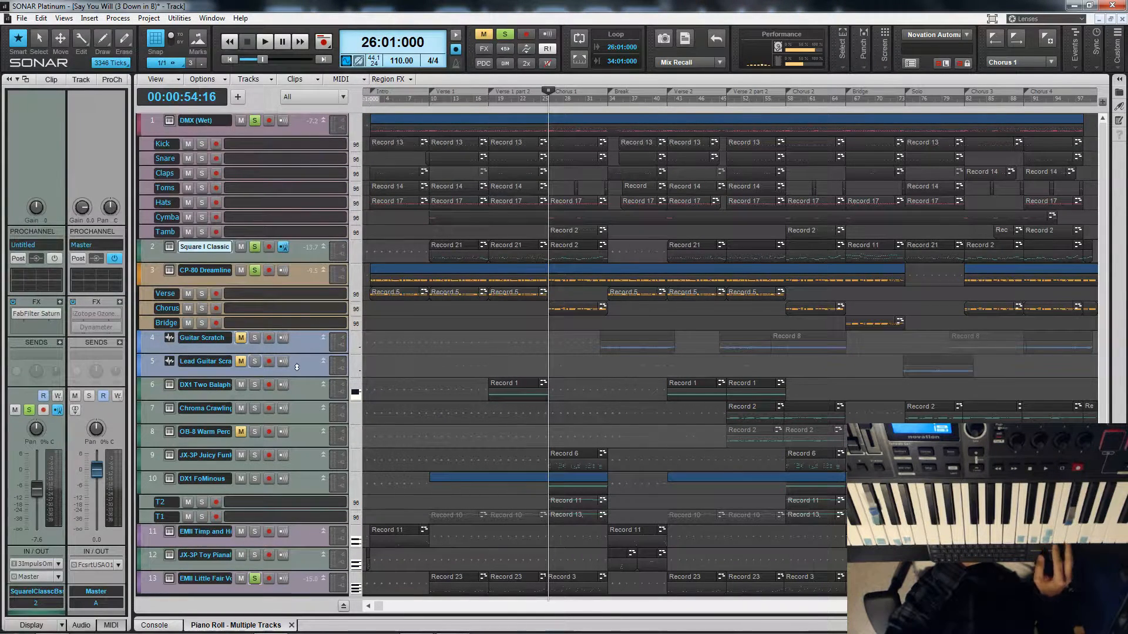
- Switch to OBS to check the recording's mixer levels, and return to the SONAR project
mouse_move(415, 633)
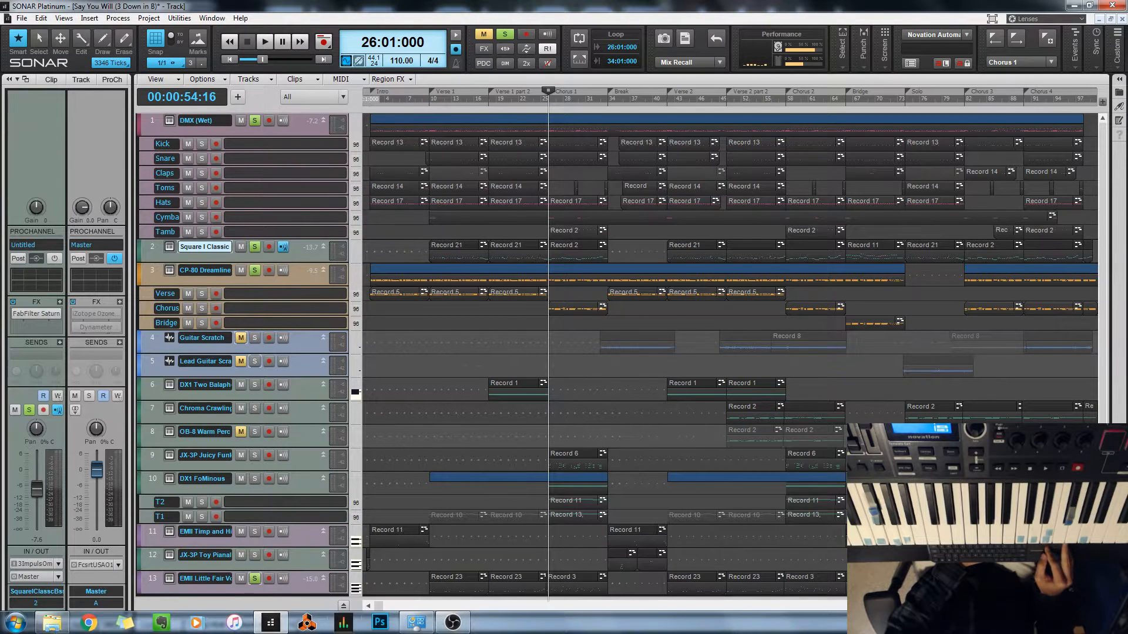
click(453, 623)
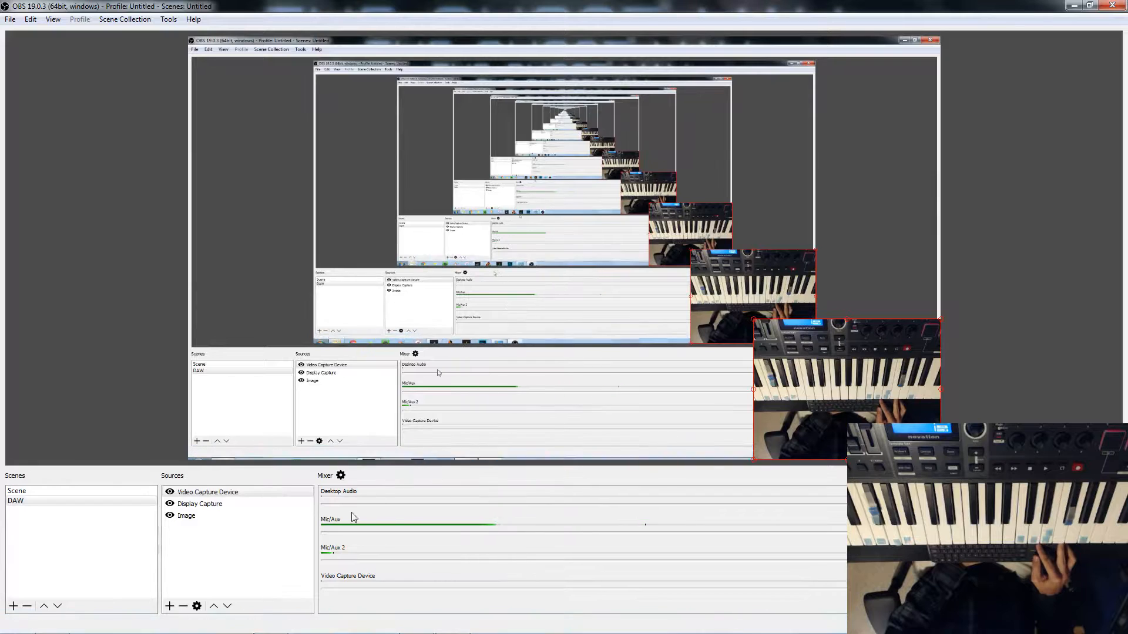
click(265, 623)
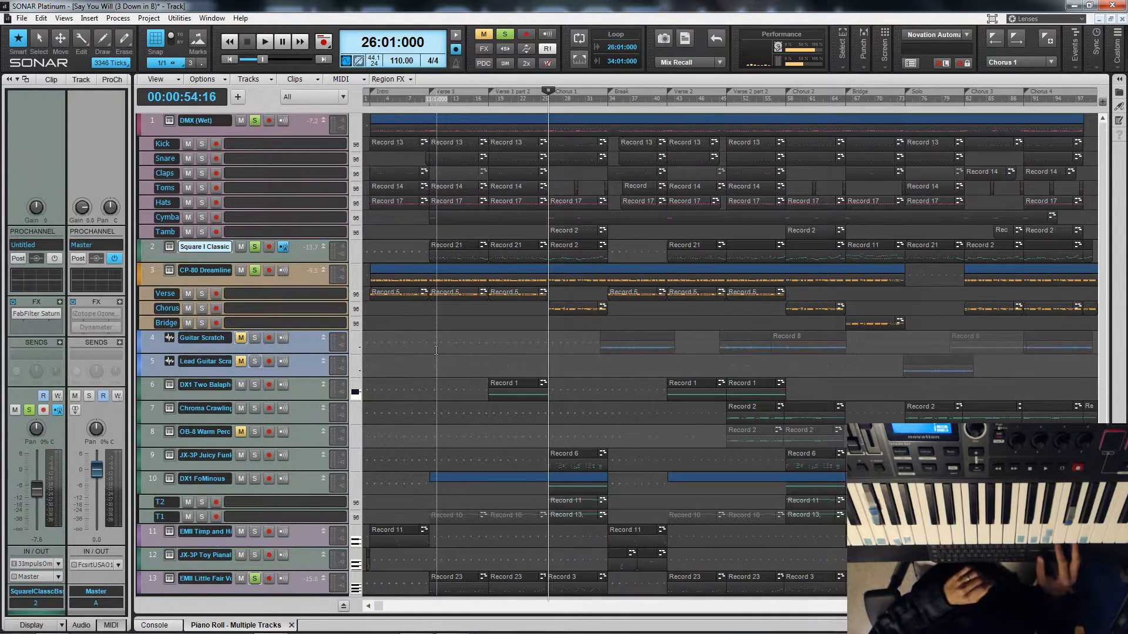
- Open the EMII Little Fair Vox instrument, replace all current solos with that track alone, and audition it from measure 26
click(170, 578)
drag(330, 8, 923, 84)
click(509, 36)
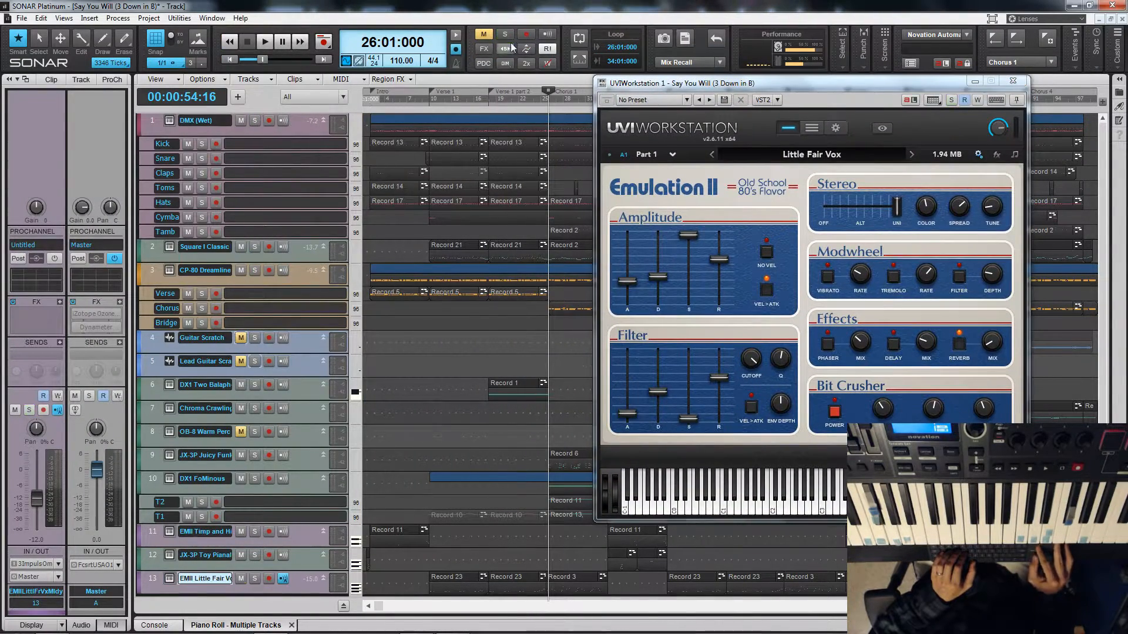
click(254, 579)
key(space)
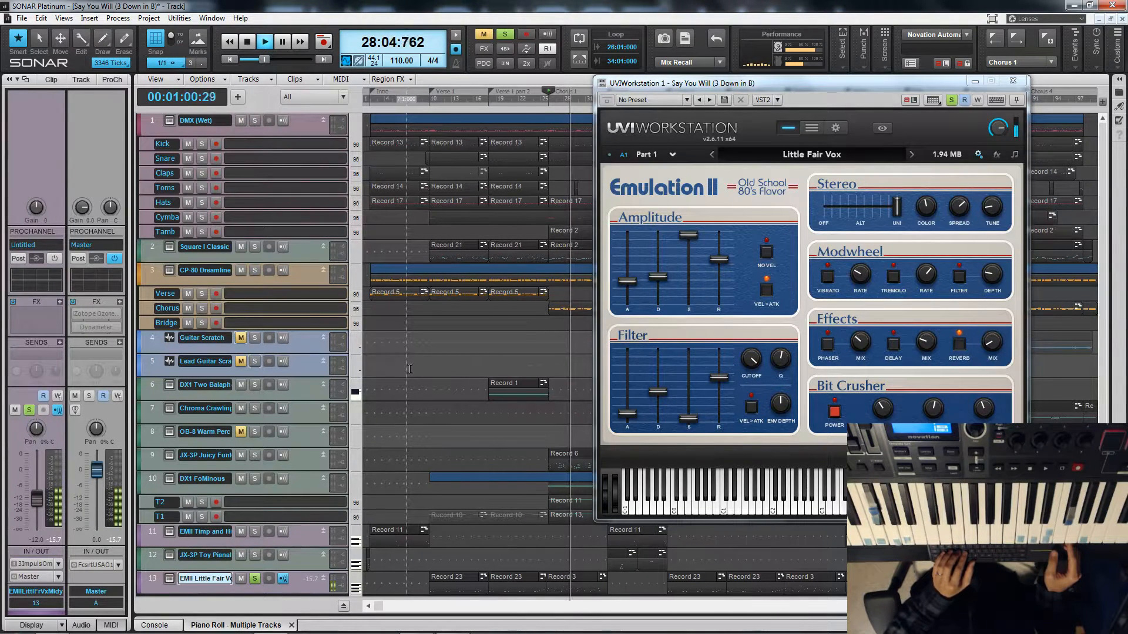
key(space)
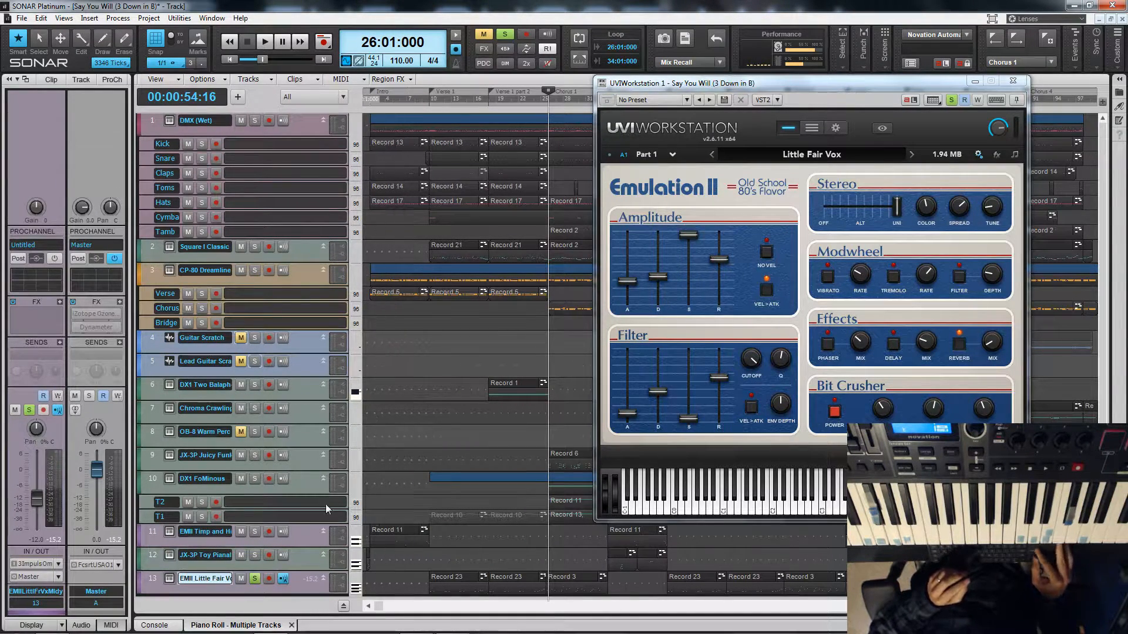
- Swap the solo to the EMII Timp and Hits track, show its UVIWorkstation instrument, audition it from measure 37, and close the window
click(255, 579)
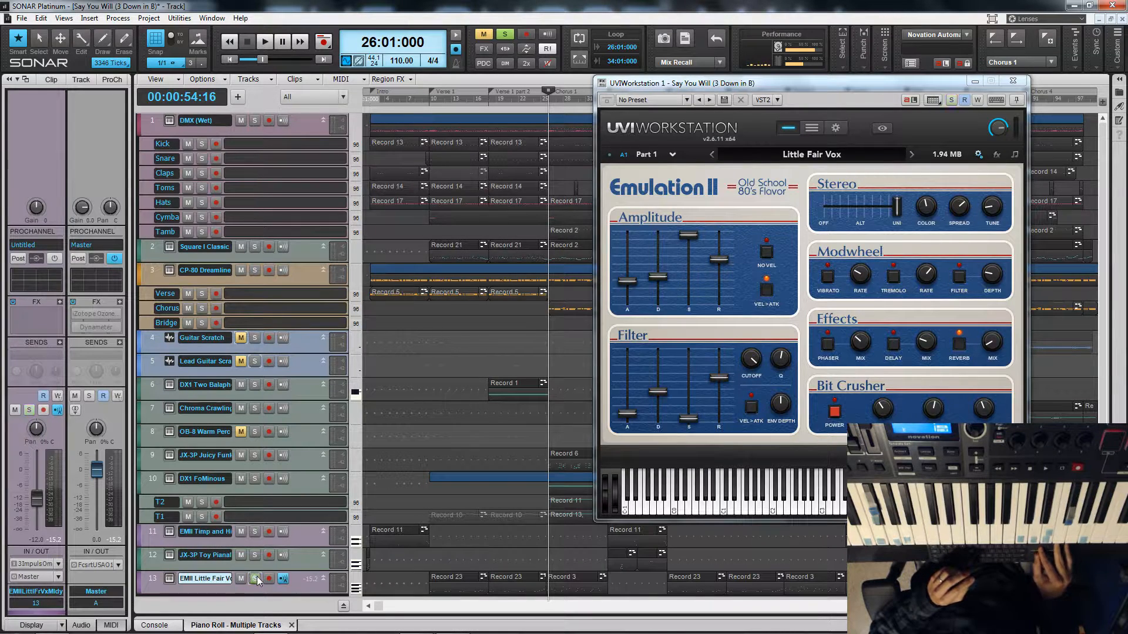
click(171, 534)
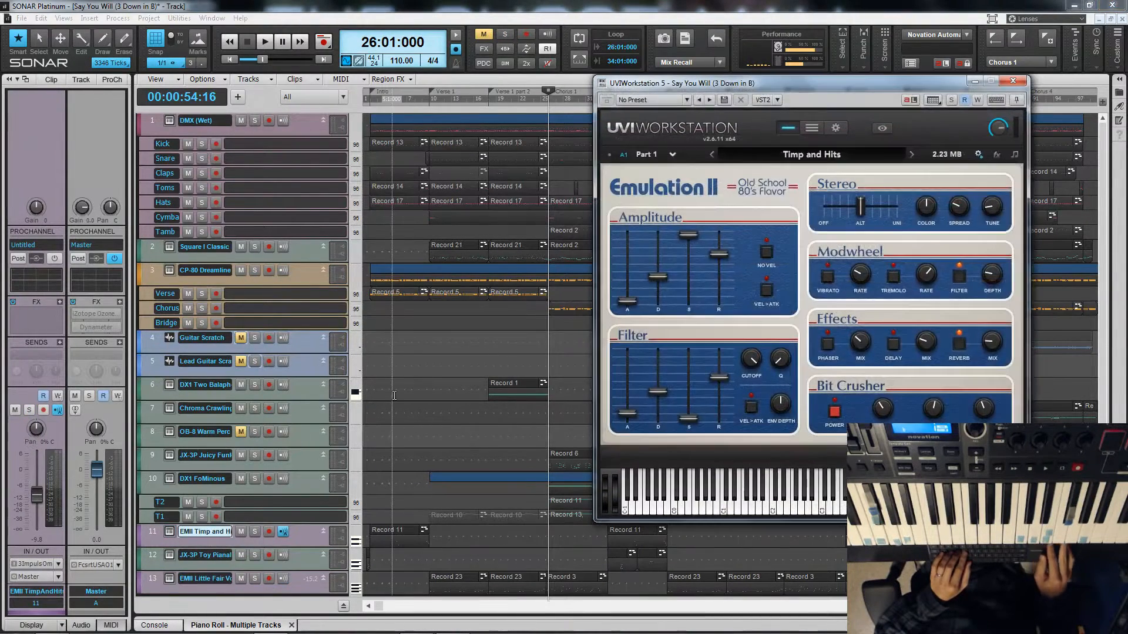
click(629, 586)
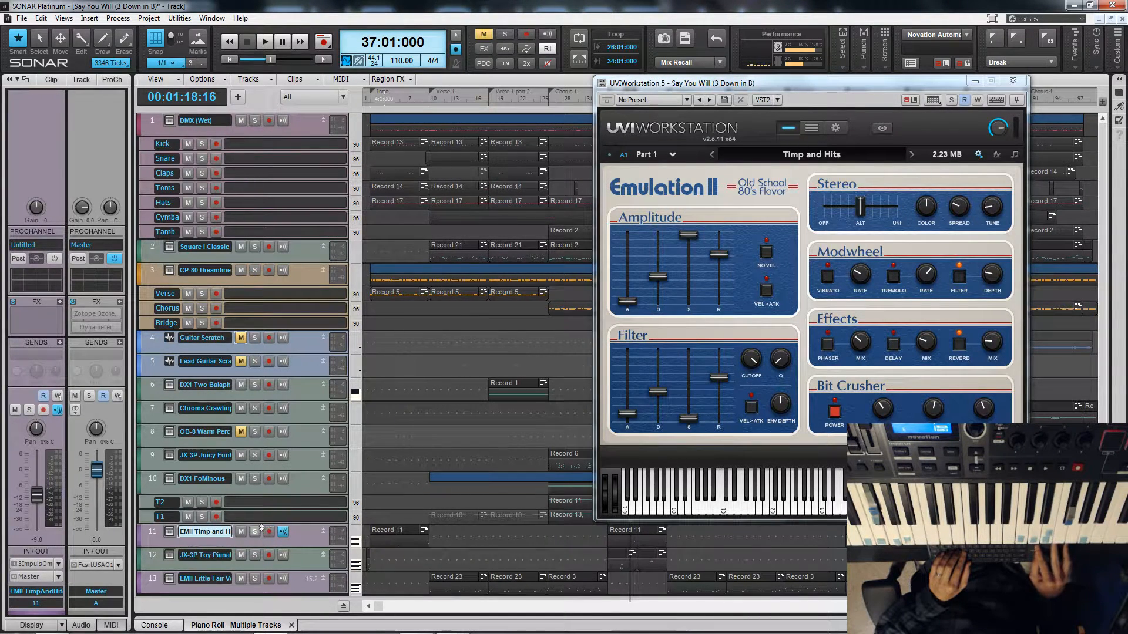
click(255, 532)
key(space)
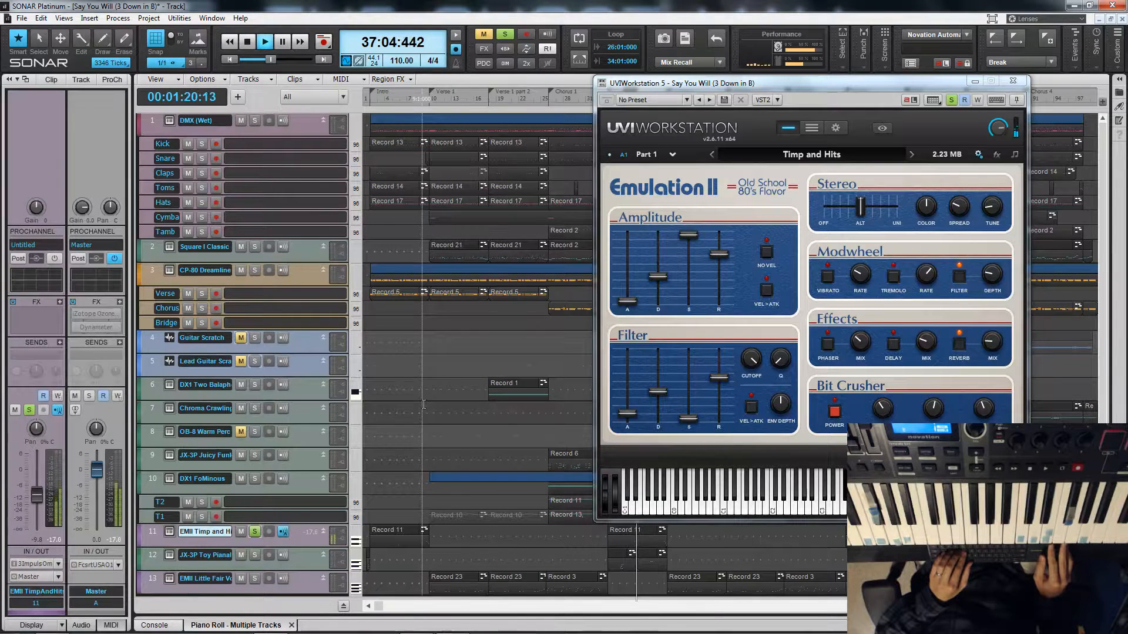
key(space)
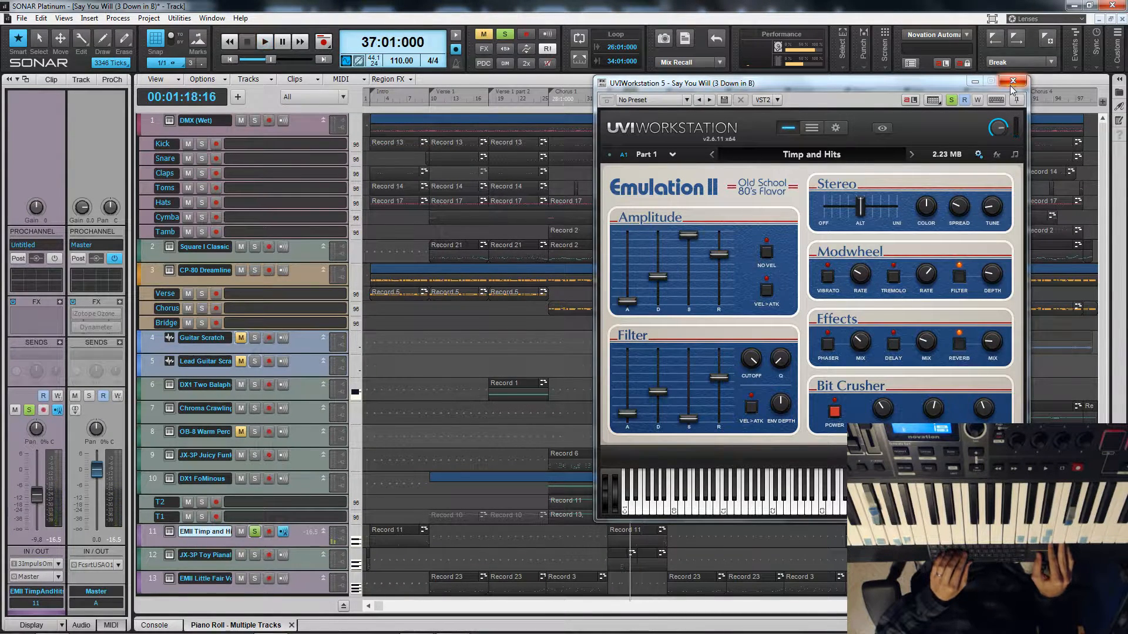
click(1012, 82)
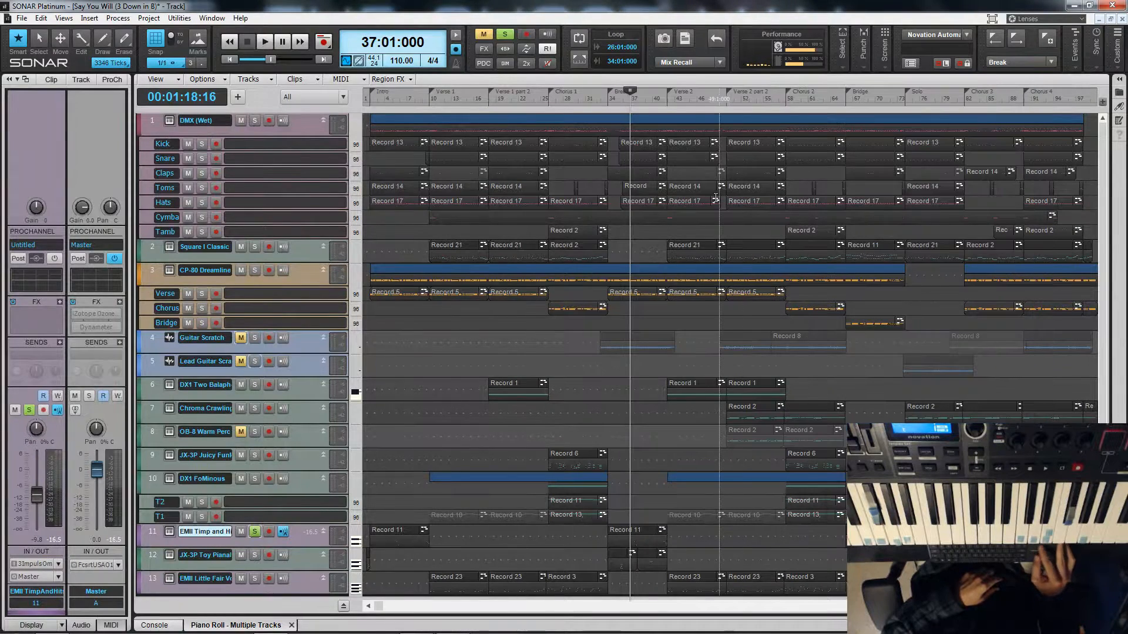
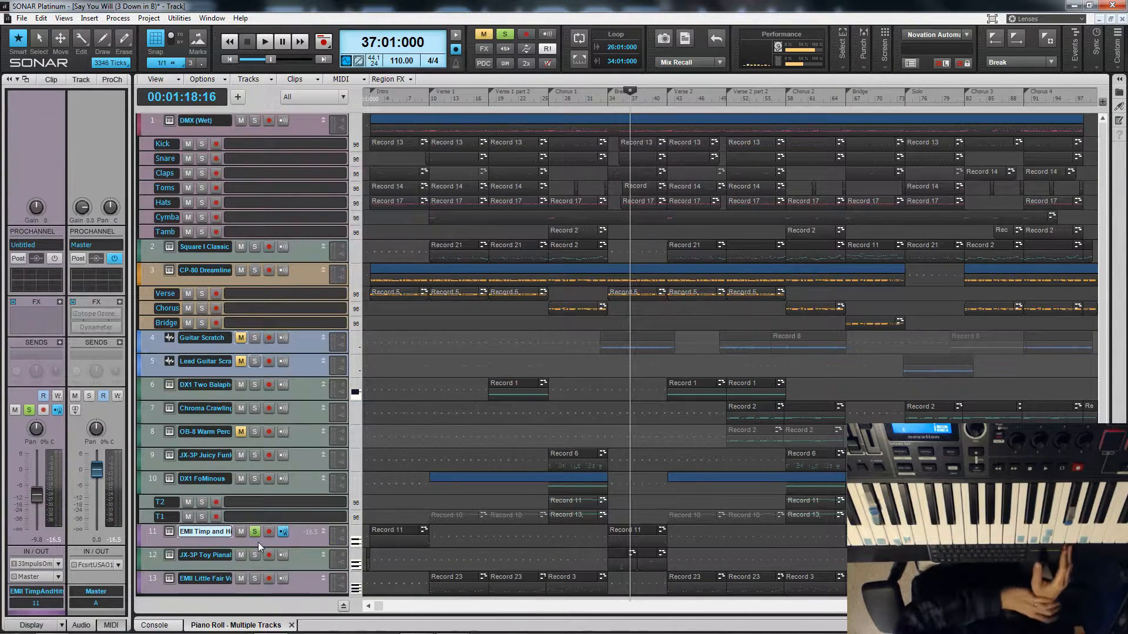
- Unsolo EMII Timp and Hits, select and solo EMII Little Fair Vox to demonstrate its sound, and clear that solo
click(253, 533)
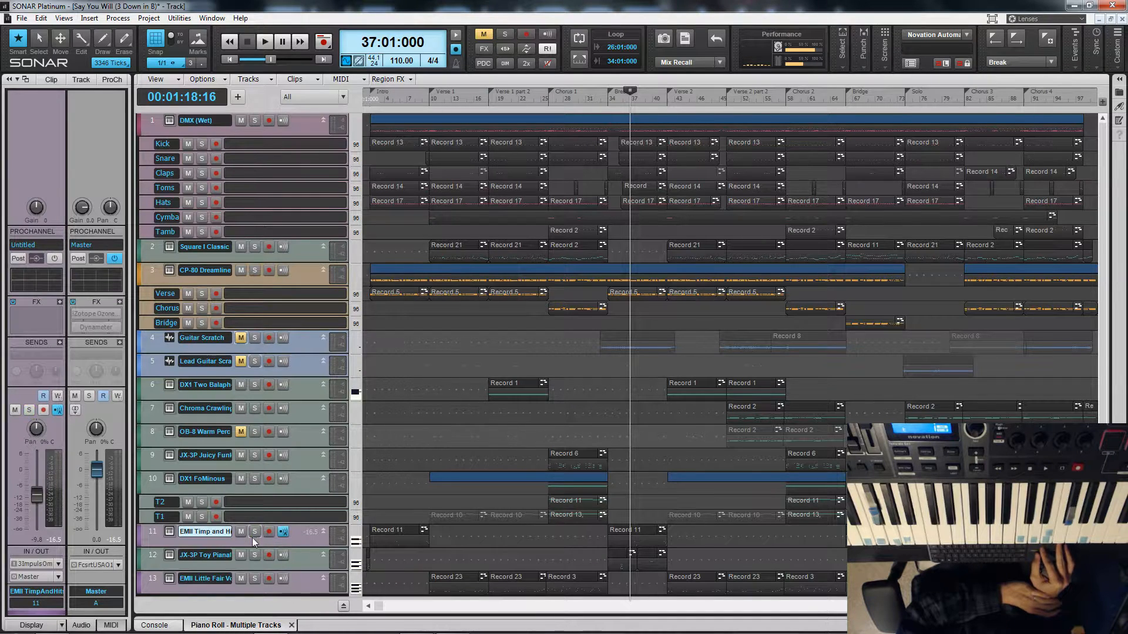
click(252, 580)
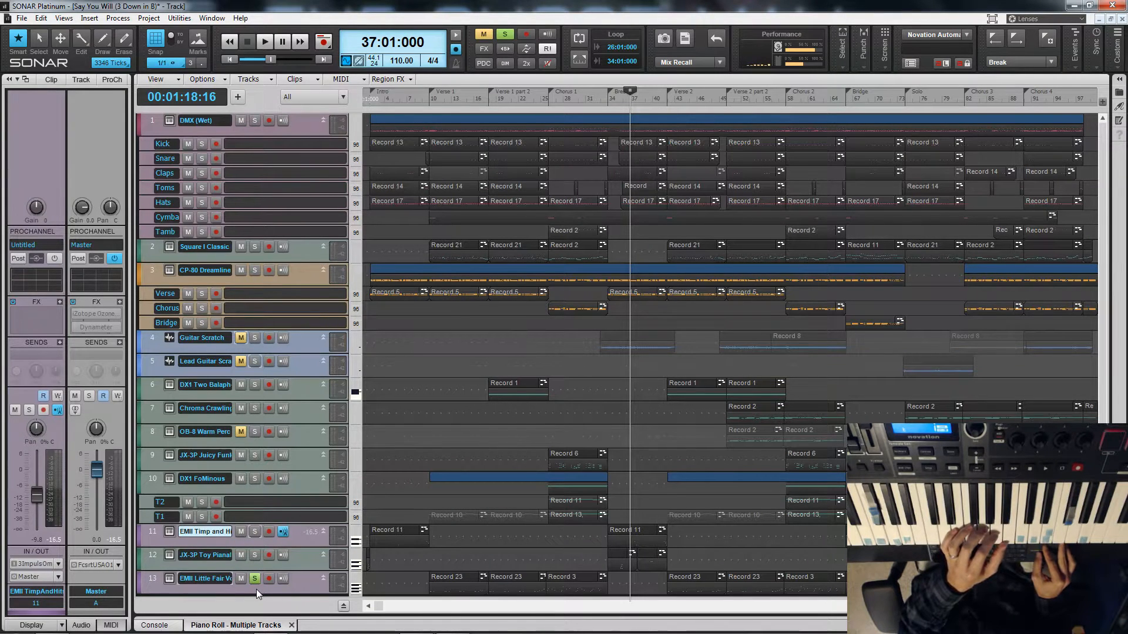
click(256, 590)
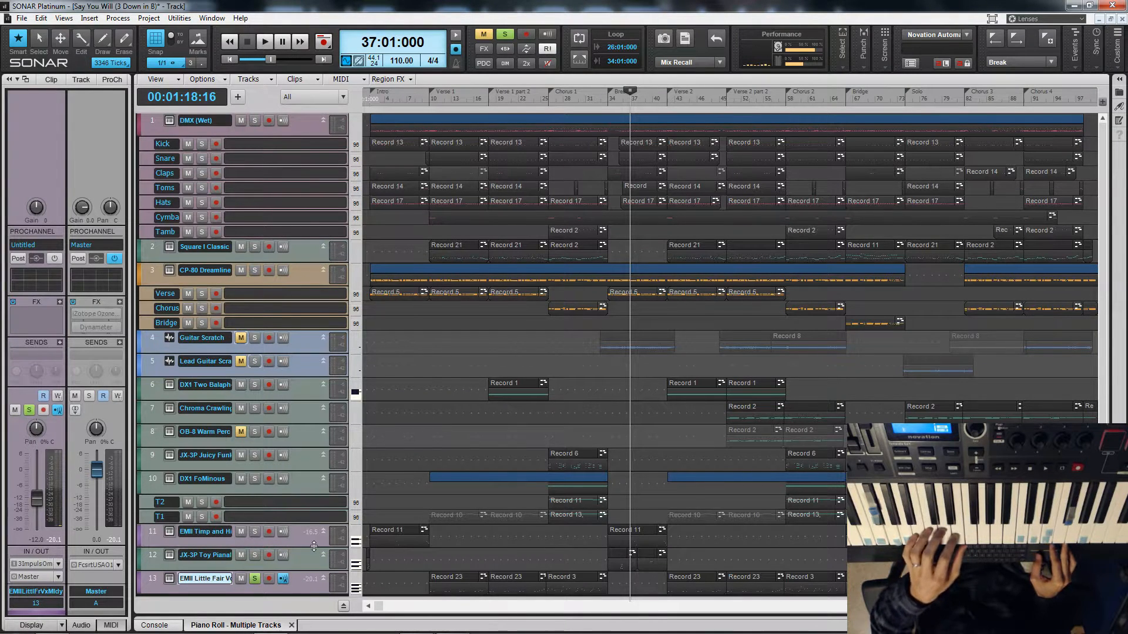
click(255, 578)
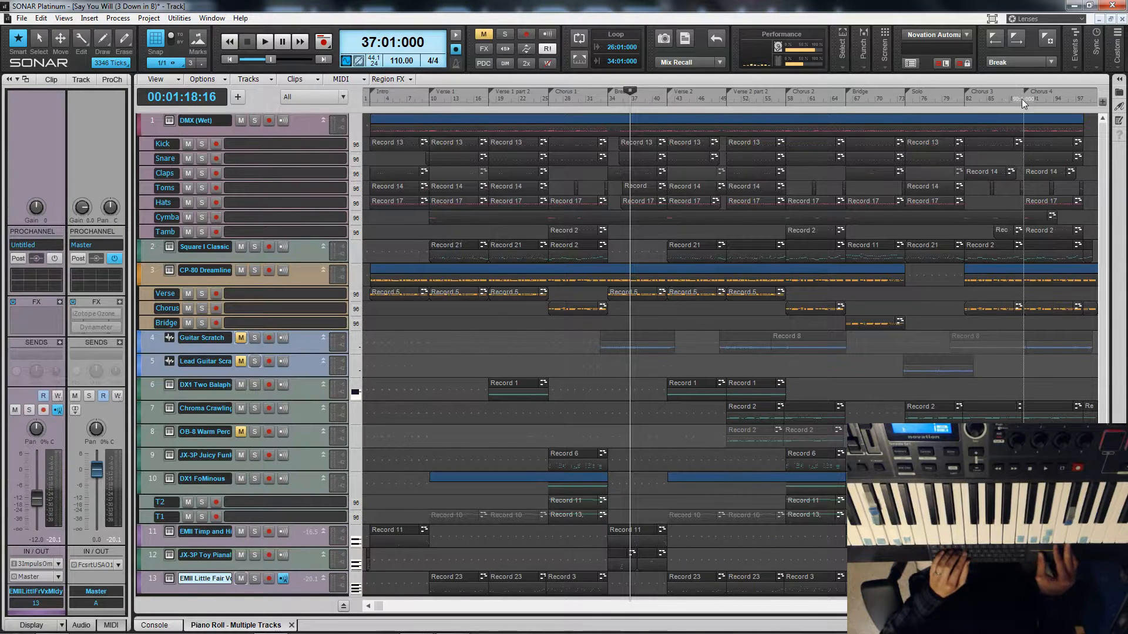
- Solo the DMX (Wet), Square I Classic, CP-80 Dreamline and EMII Little Fair Vox tracks and audition them from Chorus 4 at measure 90
click(1022, 98)
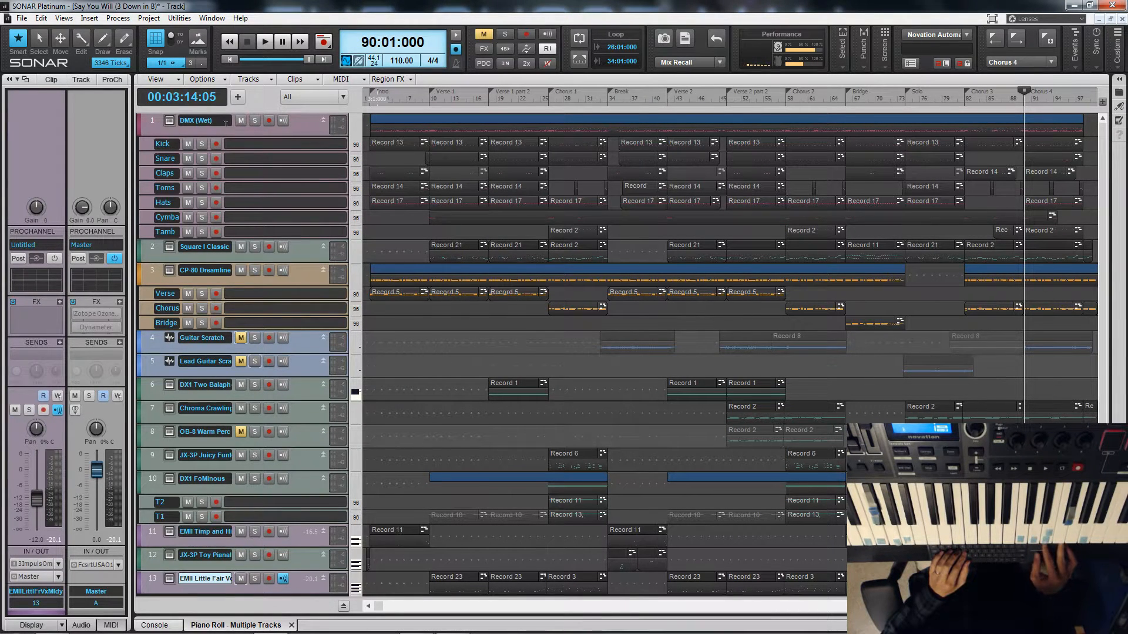
click(255, 120)
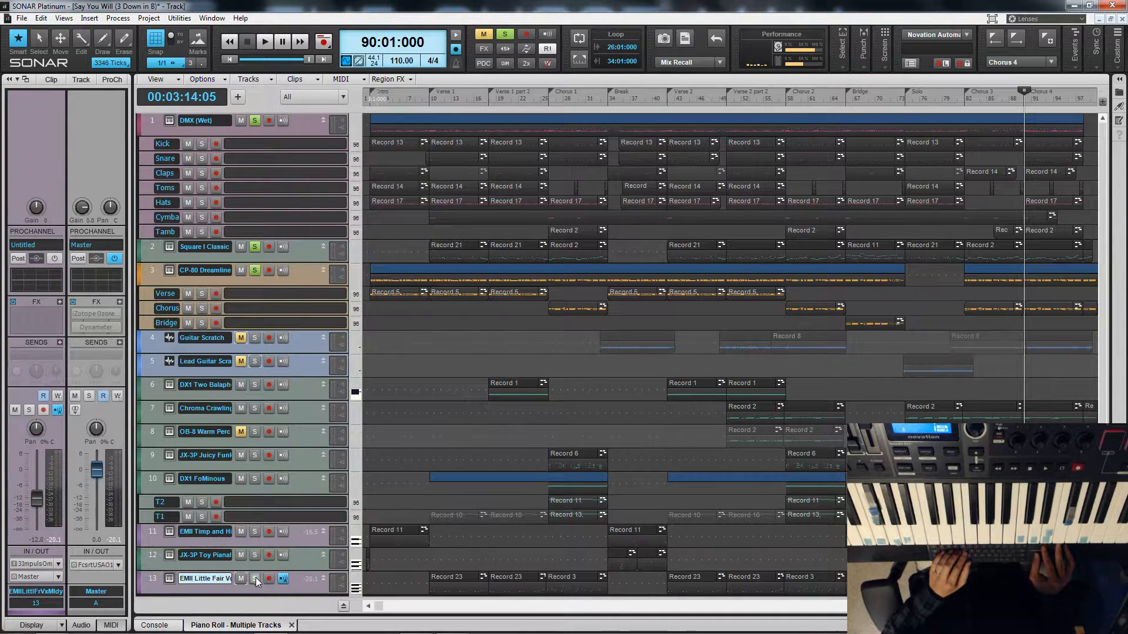
key(space)
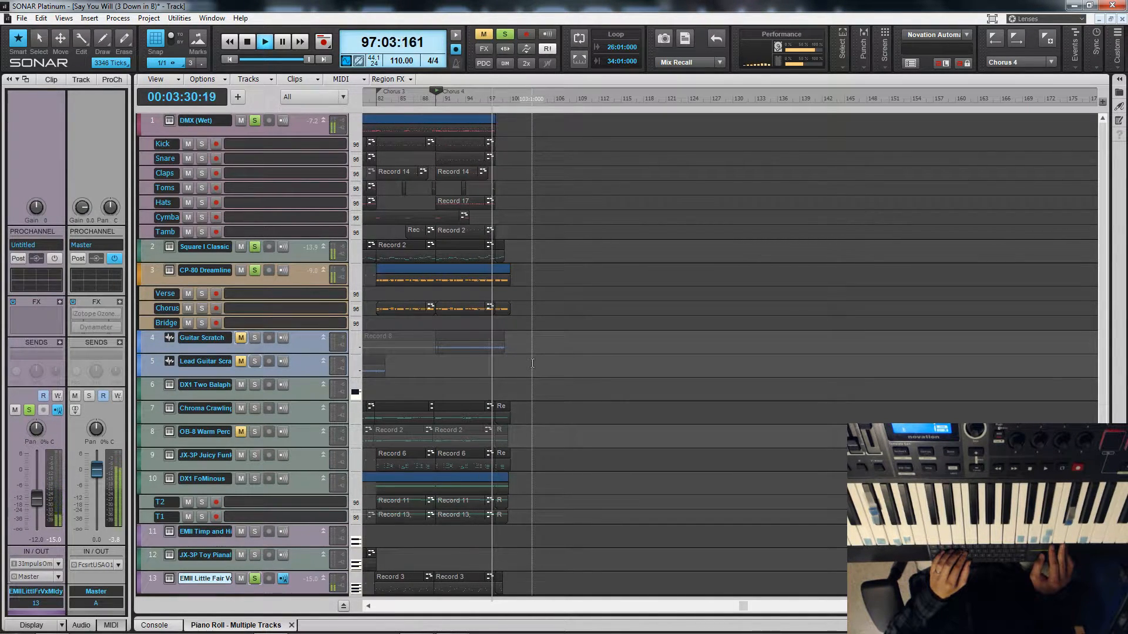
key(space)
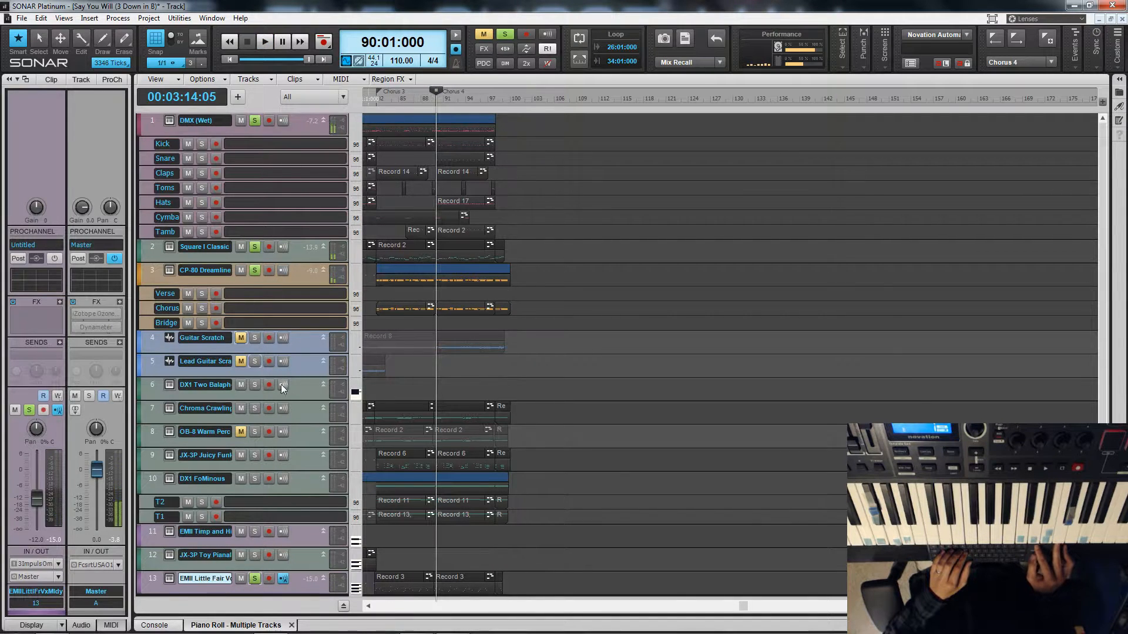
- Place the playhead at Verse 1 part 2, measure 18, clear all solos, and solo only the DX1 Two Balaphonic track
key(w)
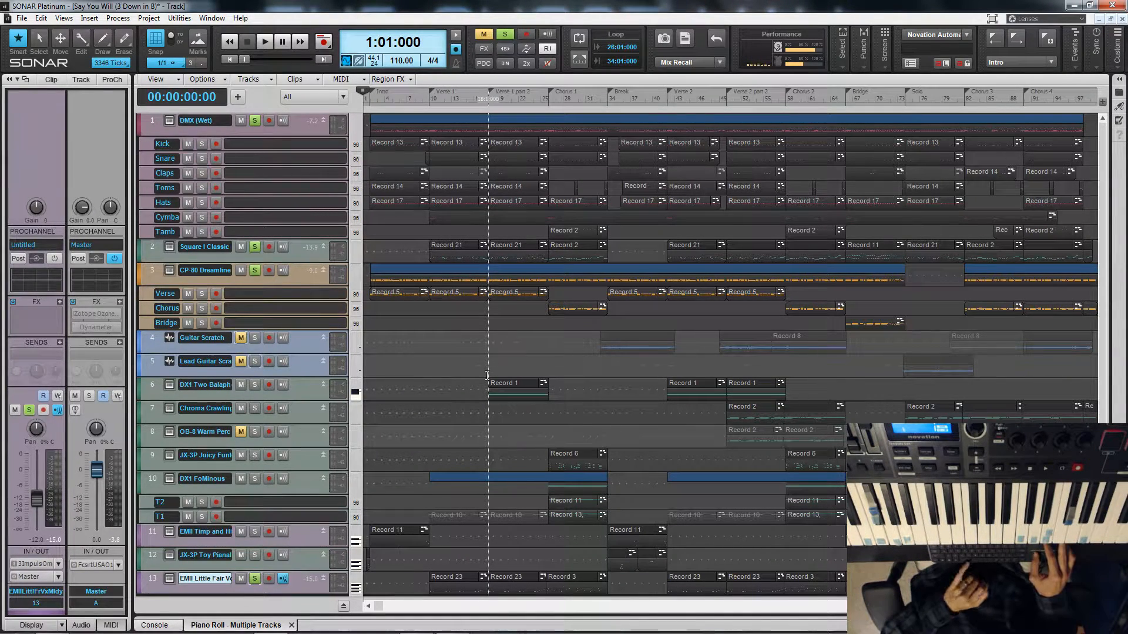
click(488, 392)
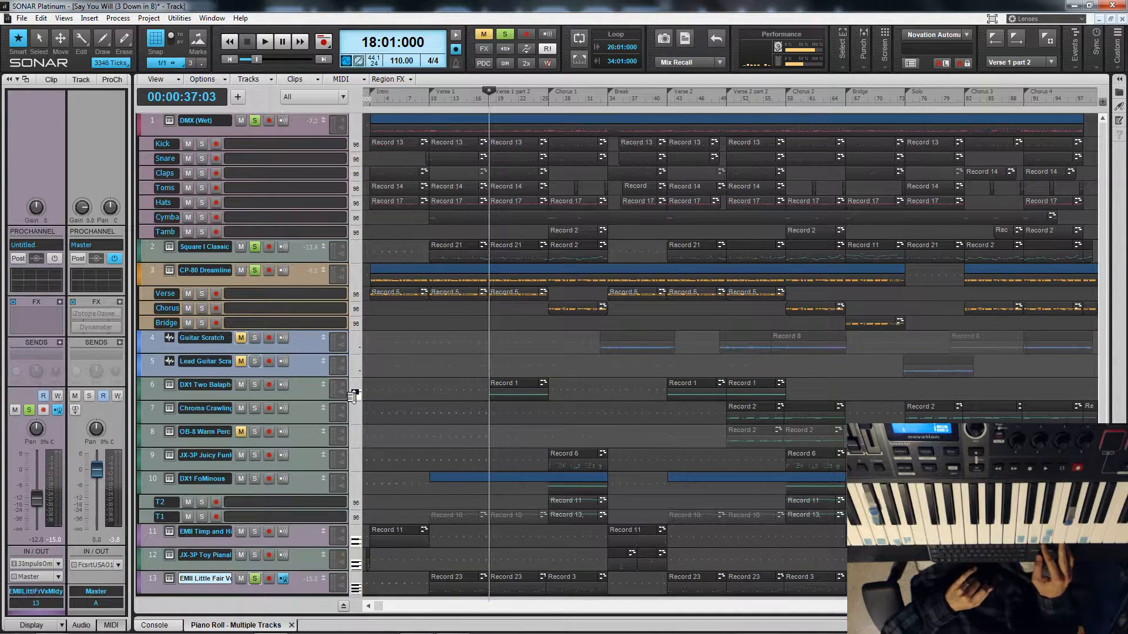
click(254, 388)
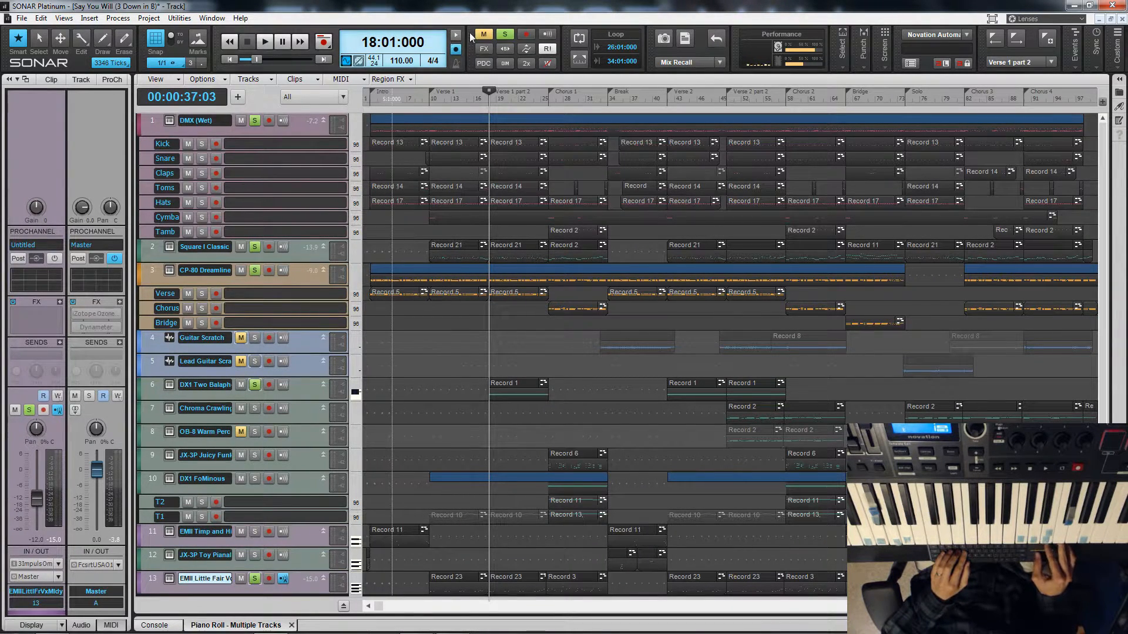
click(504, 34)
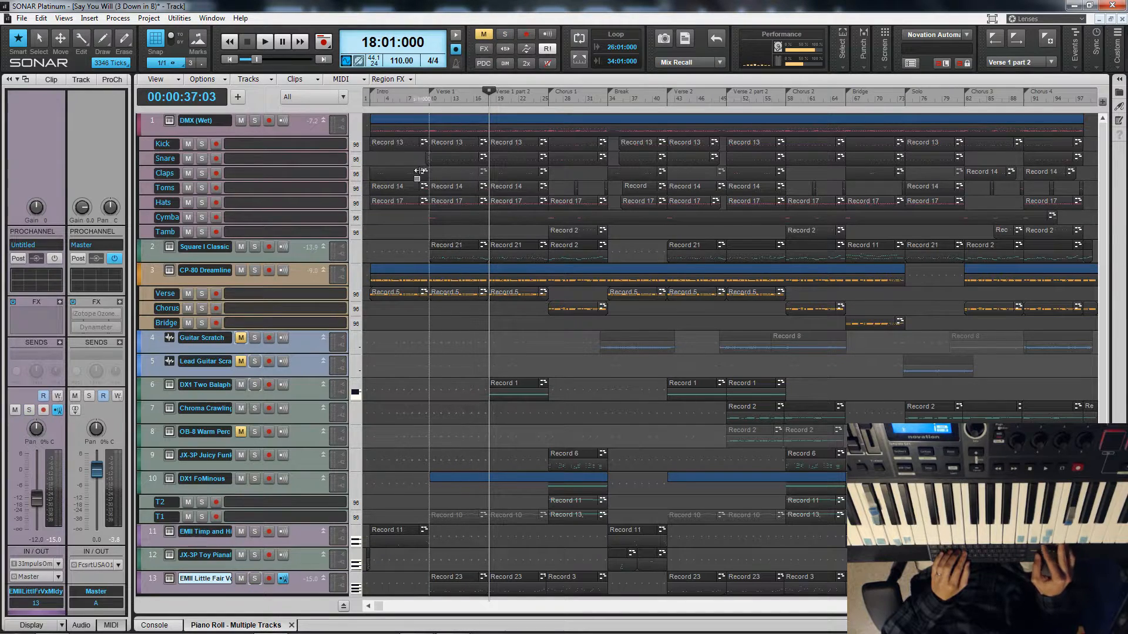
click(257, 386)
- Show the Two Balaphonic patch in the DX1 track's UVIWorkstation instrument and close the window
click(169, 387)
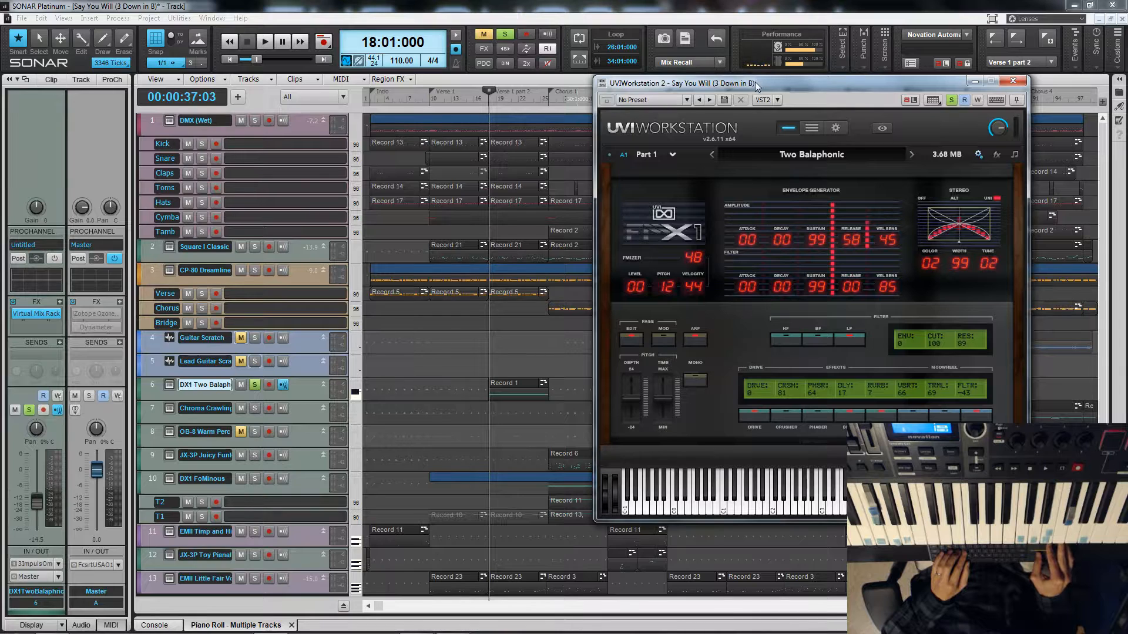
drag(755, 81, 799, 86)
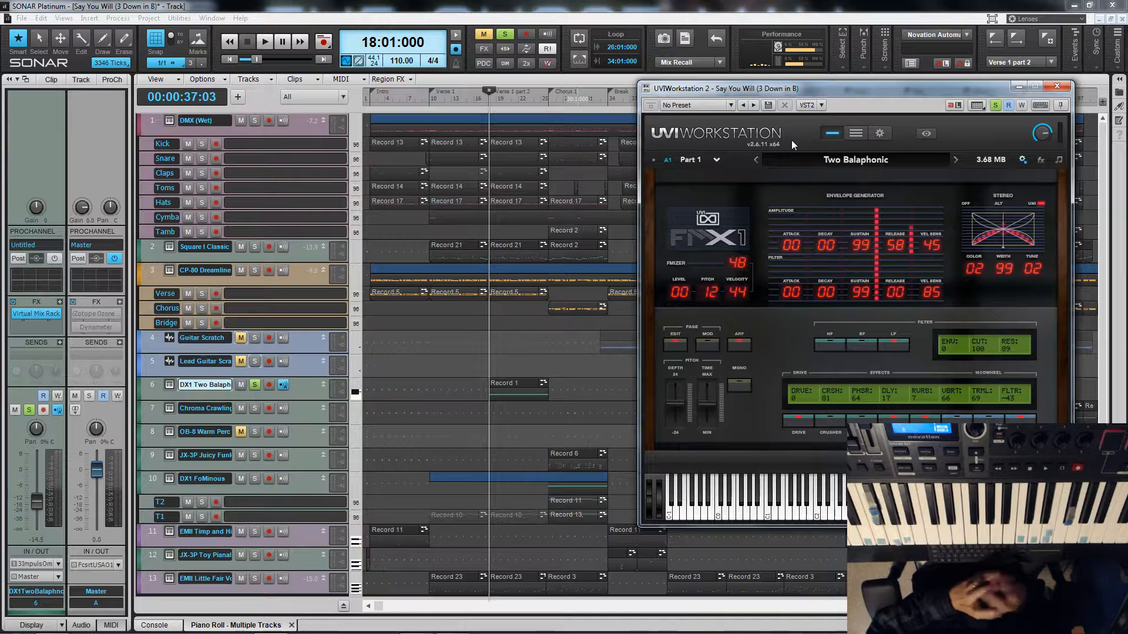
click(1061, 89)
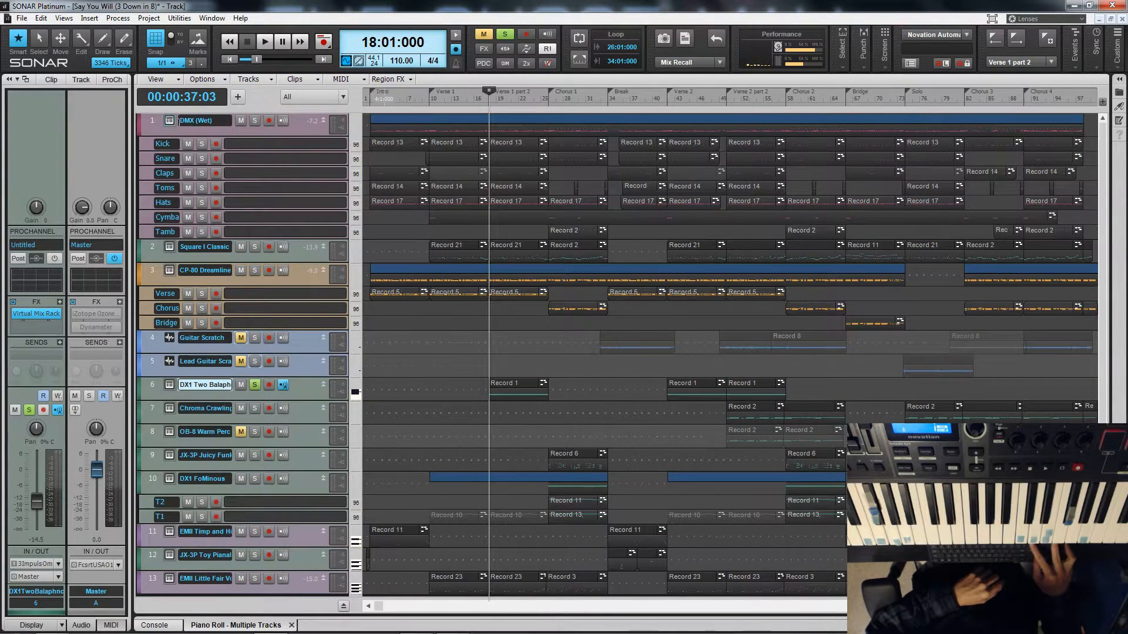
- Show Addictive Drums 2 on the DMX (Wet) track and Addictive Keys on the CP-80 Dreamline track, closing each window
click(170, 121)
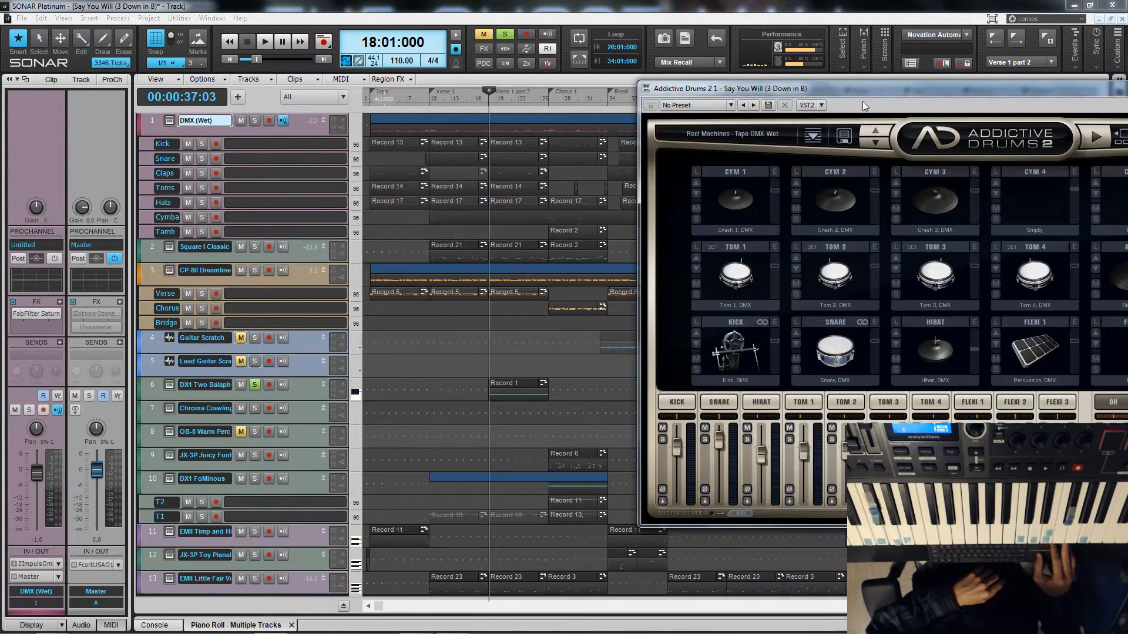
drag(861, 94, 575, 84)
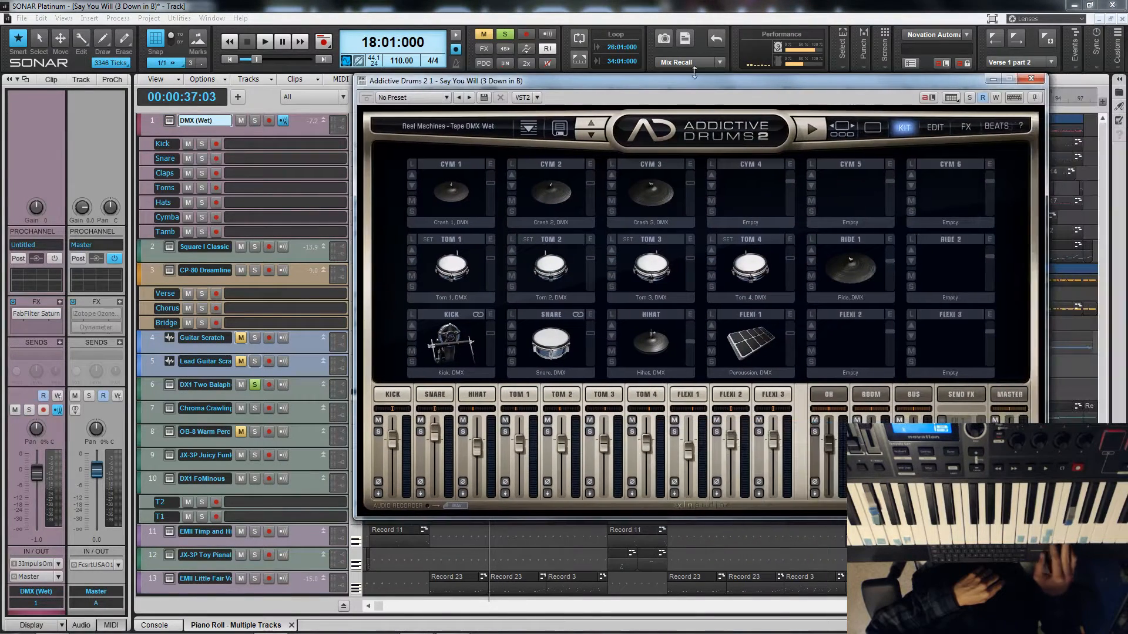
click(1031, 79)
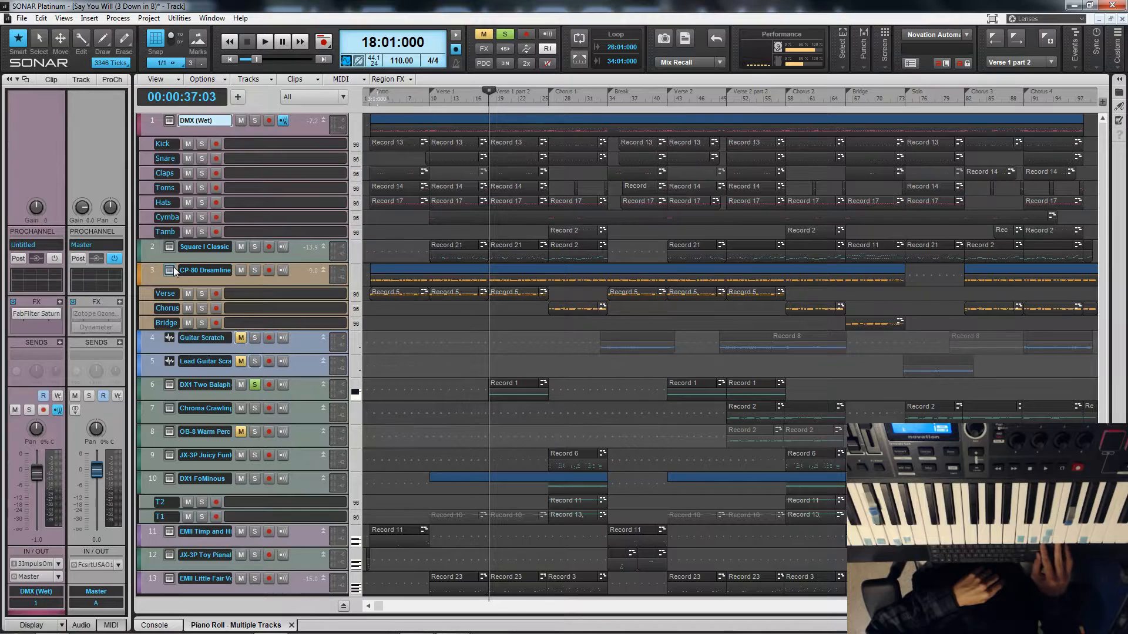
click(170, 271)
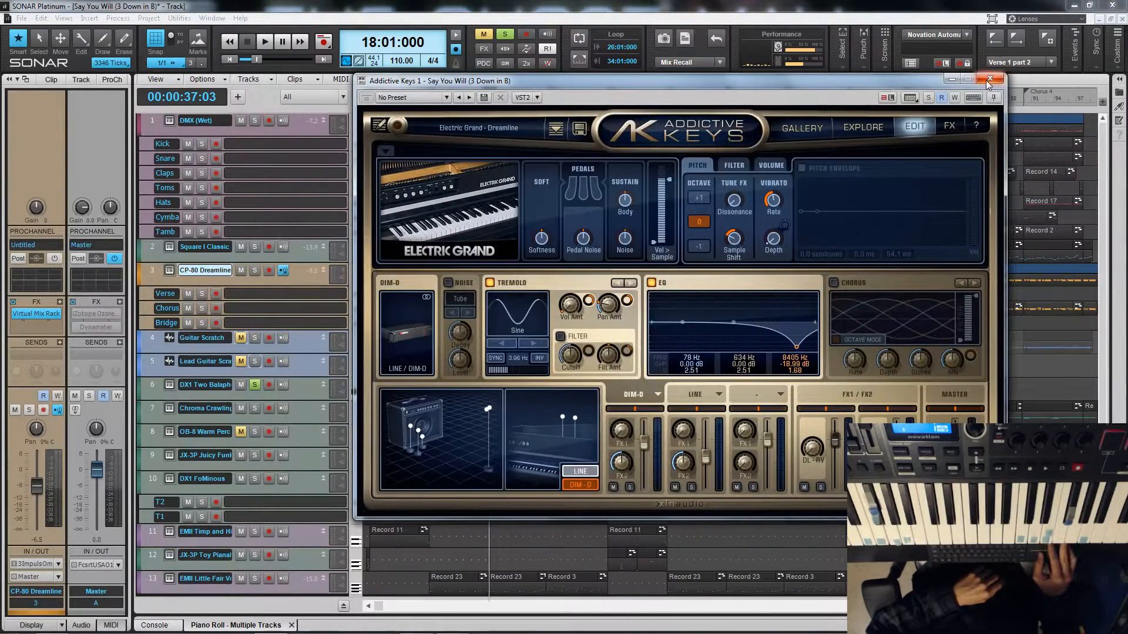
click(989, 80)
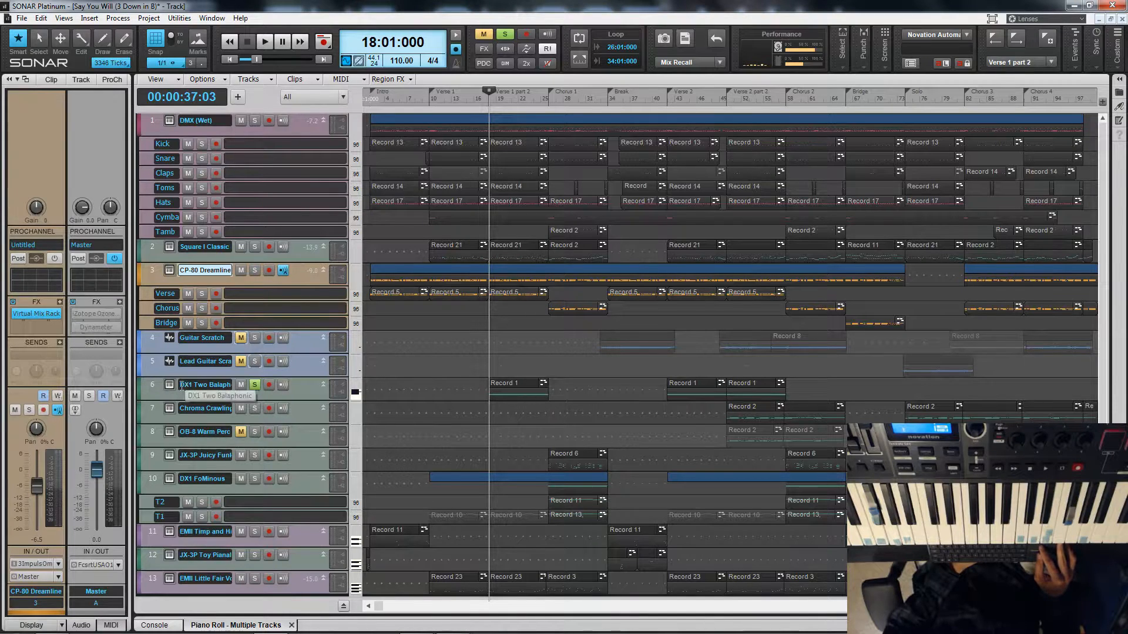
- Show the Little Fair Vox patch in the EMII Little Fair Vox track's UVIWorkstation instrument and close the window
click(170, 582)
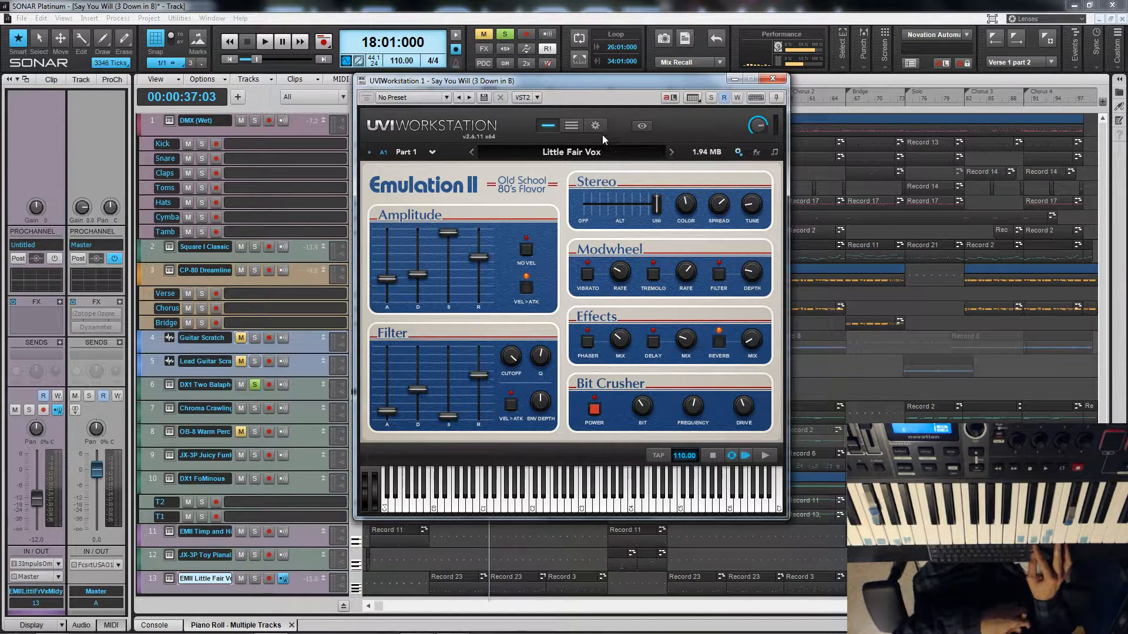
click(771, 79)
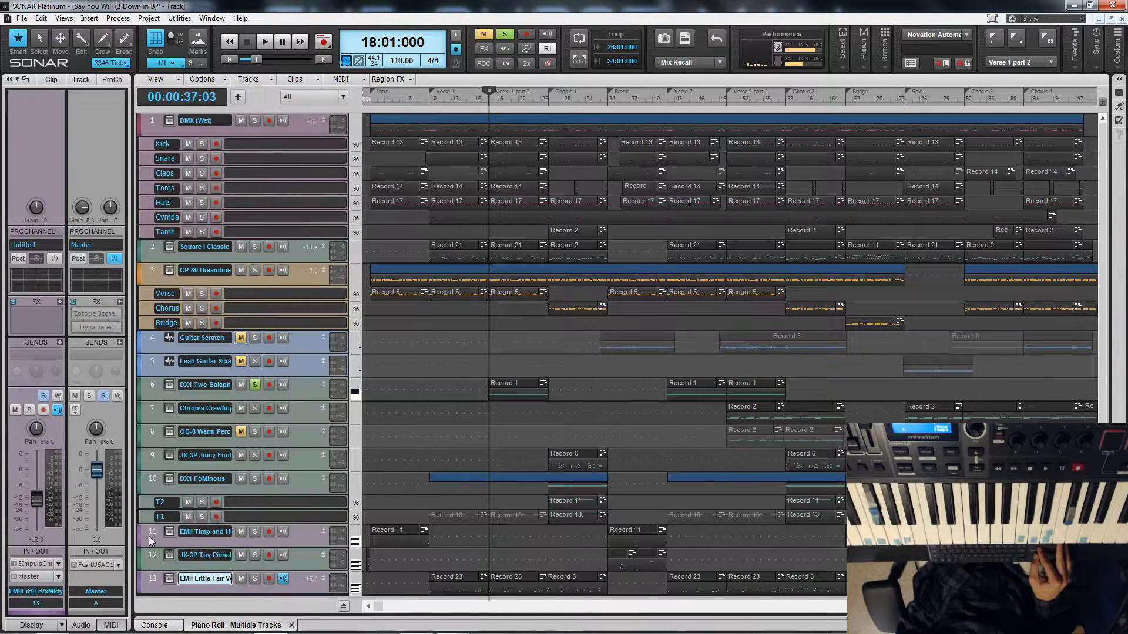
- Open the soloed DX1 Two Balaphonic track's instrument, move its window off the track controls, and audition the part from measure 18
click(168, 385)
drag(578, 80, 816, 55)
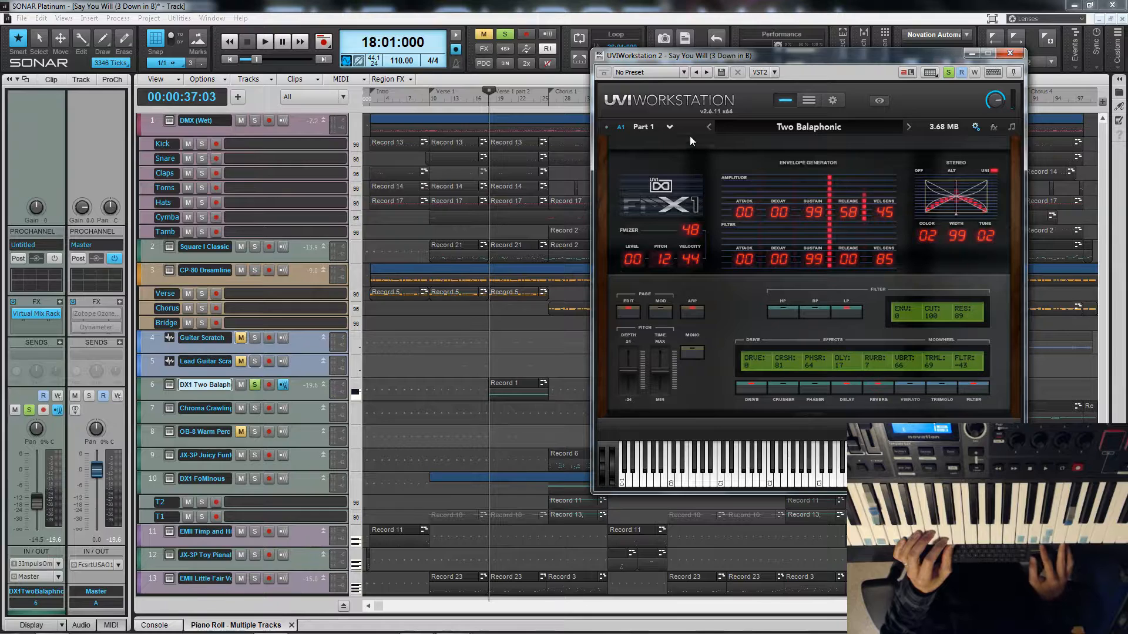
drag(747, 57, 639, 51)
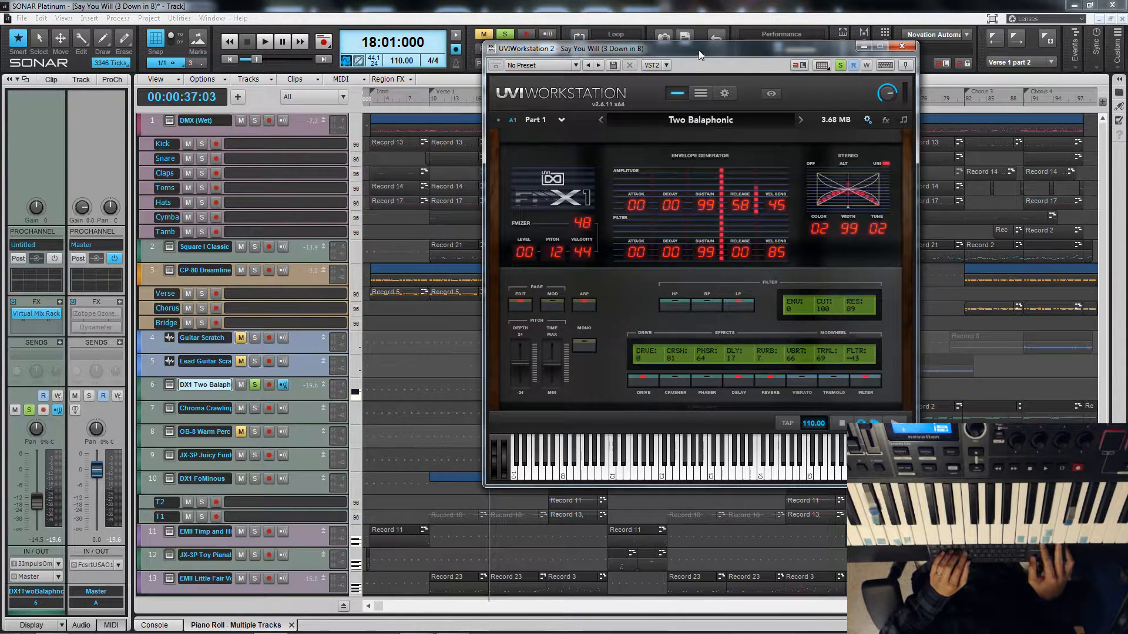
drag(722, 52, 830, 43)
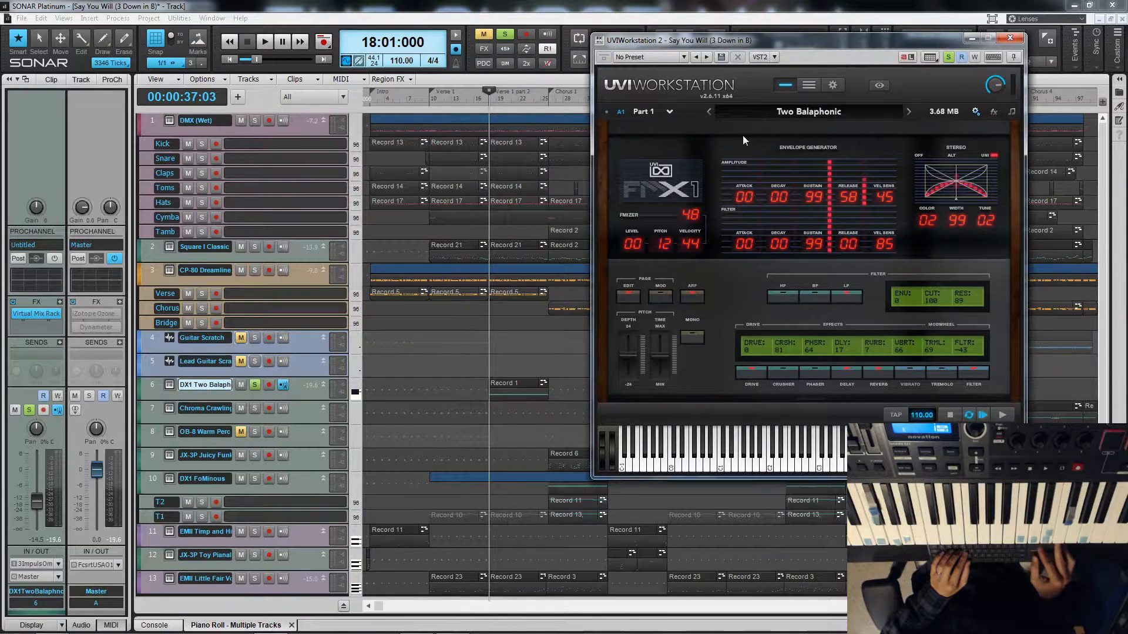
key(space)
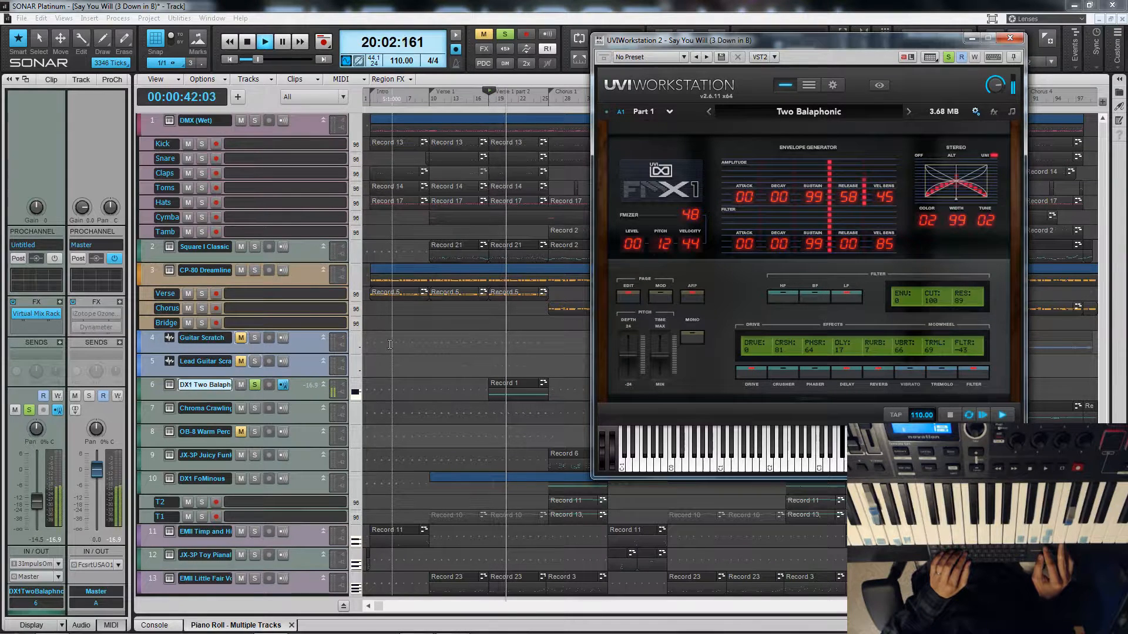
key(space)
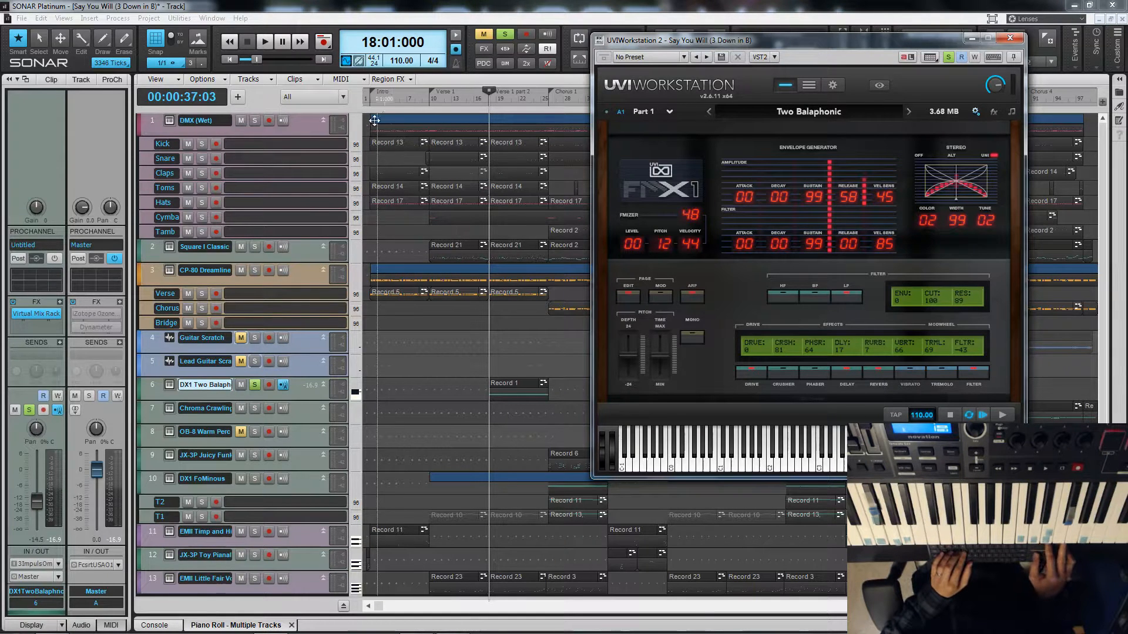
- Place the playhead at measure 16, clear all solos, close the instrument window, and audition the full mix into Verse 1 part 2
click(476, 100)
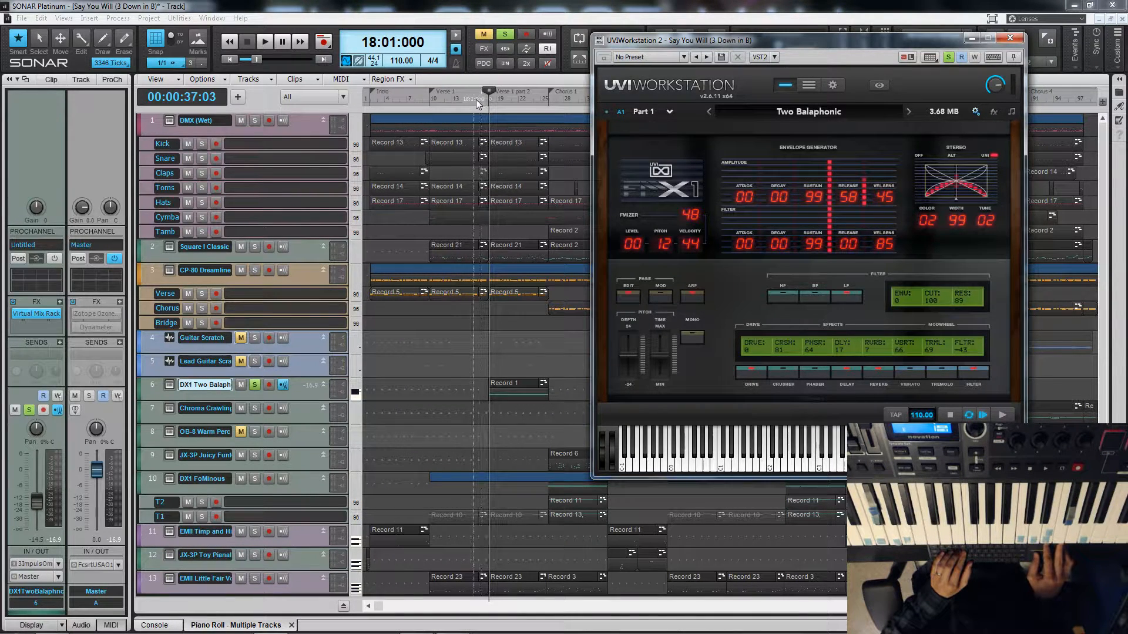
click(504, 34)
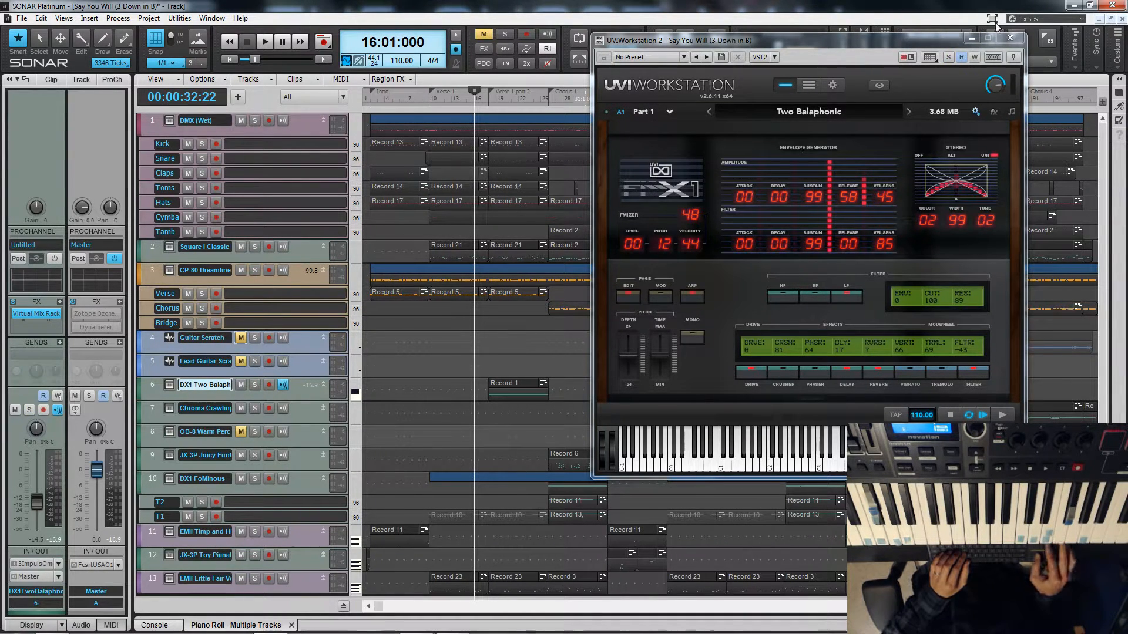
click(1010, 38)
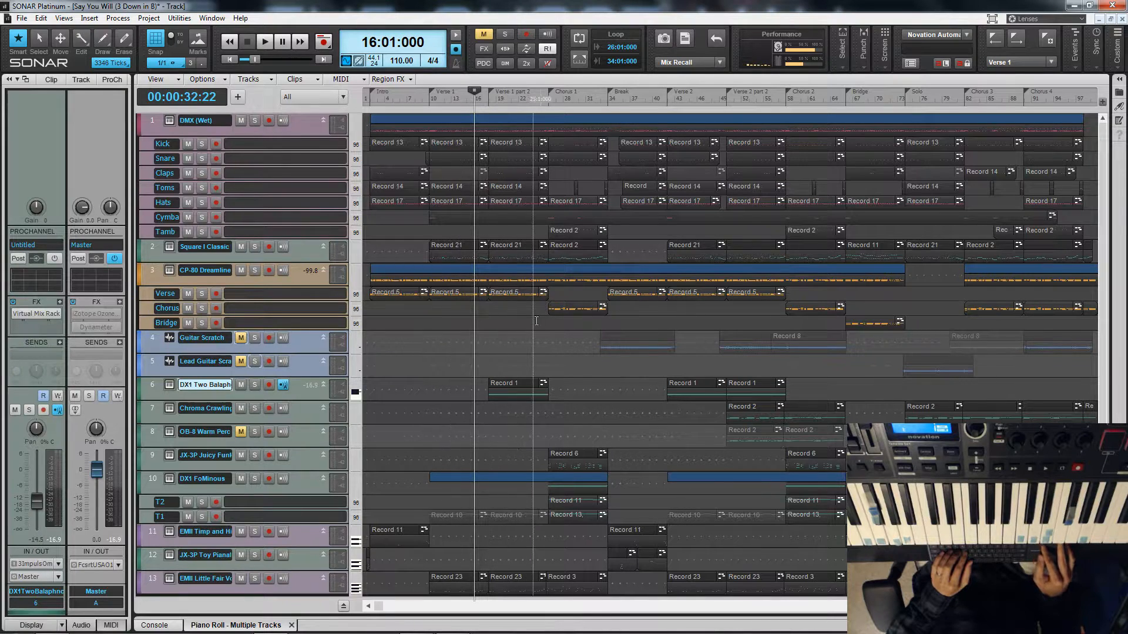
key(space)
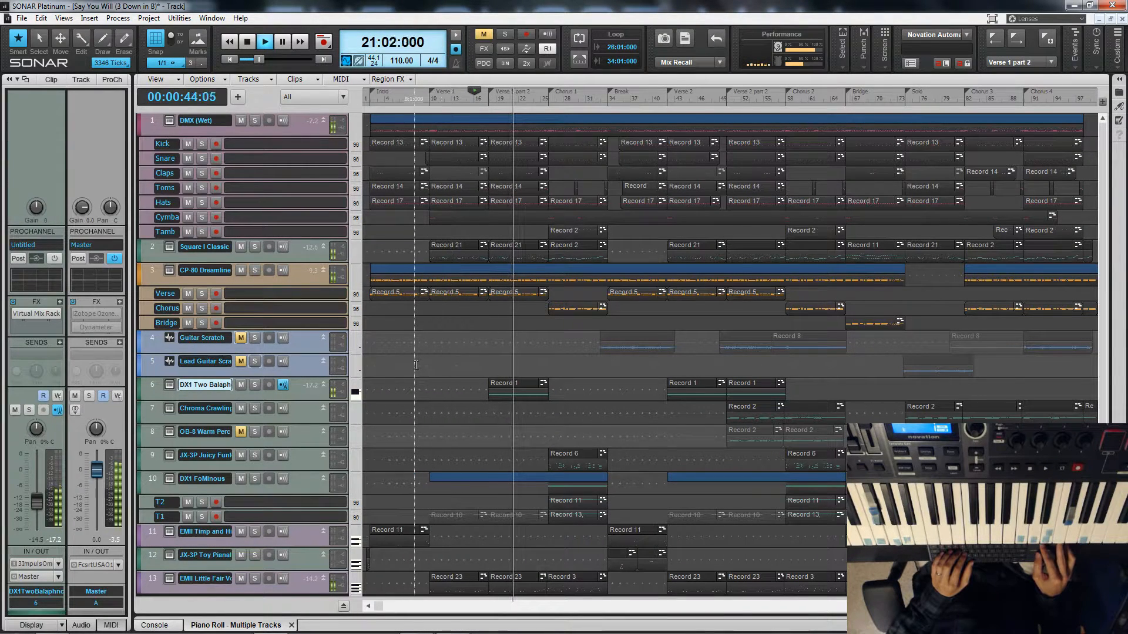
key(space)
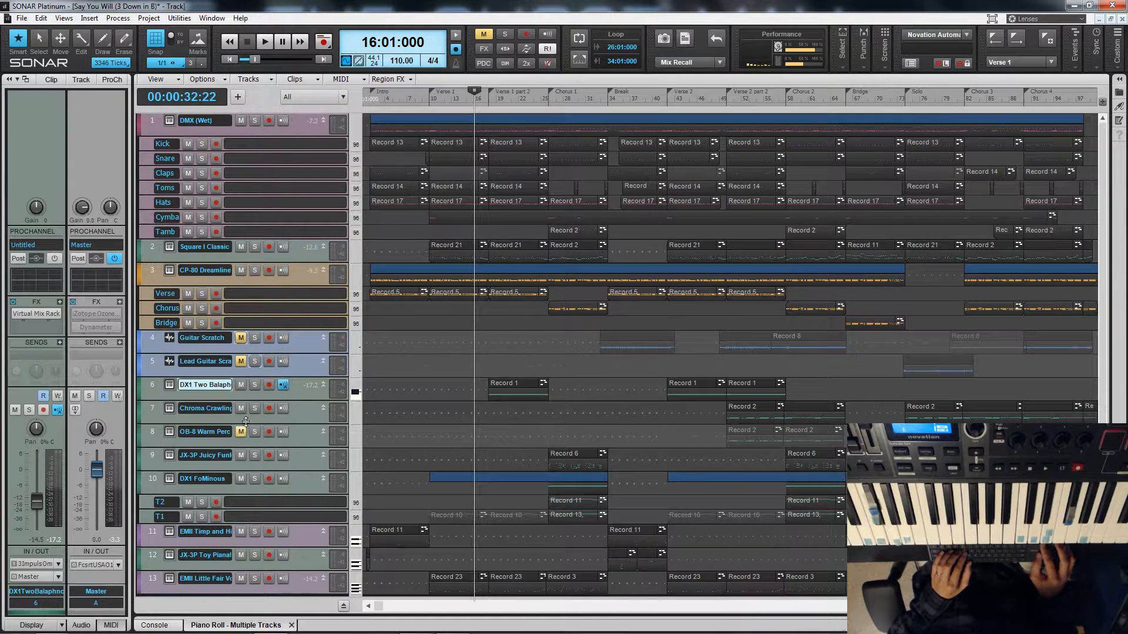
- Solo the DX1 FoMinous track, audition it from Chorus 1 at measure 26 with its instrument shown, and unsolo it and close the window
click(255, 481)
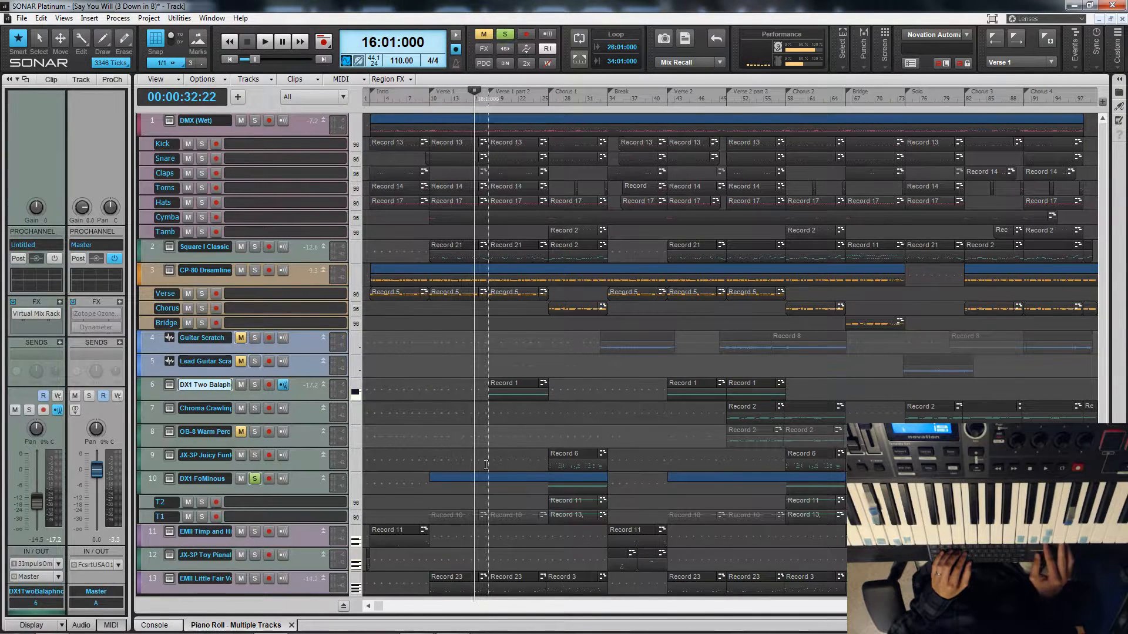
click(547, 435)
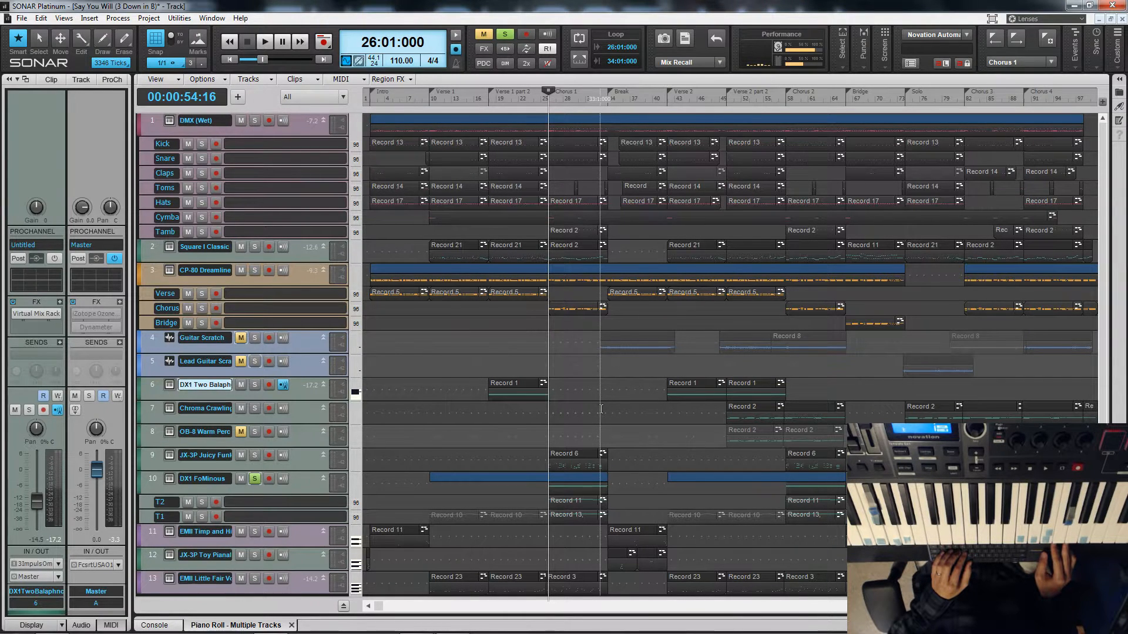
key(space)
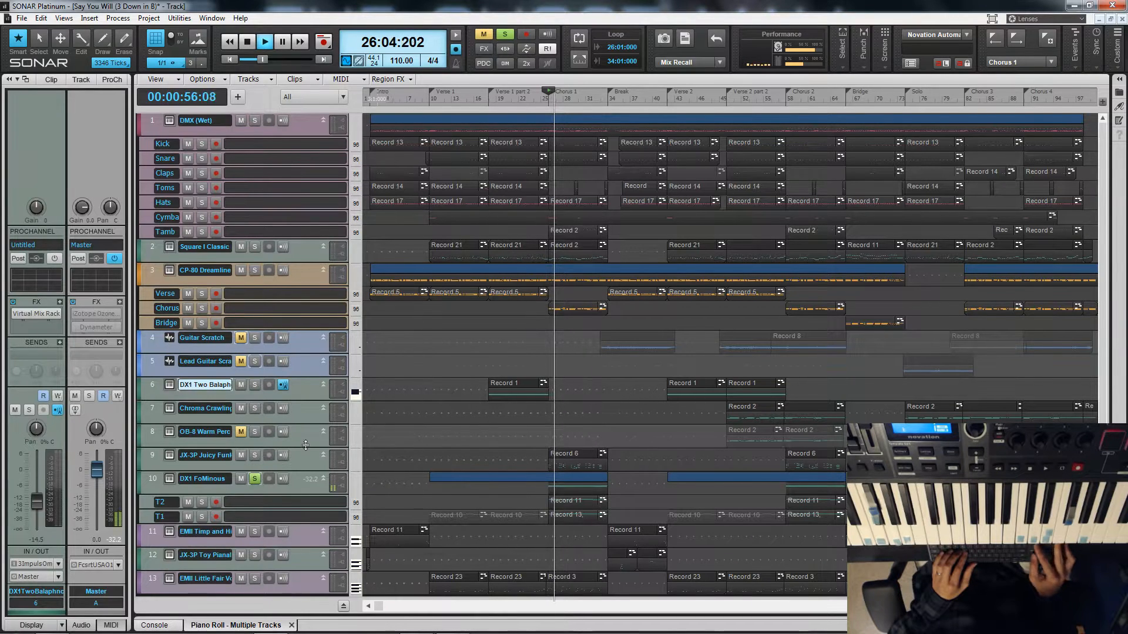
click(169, 479)
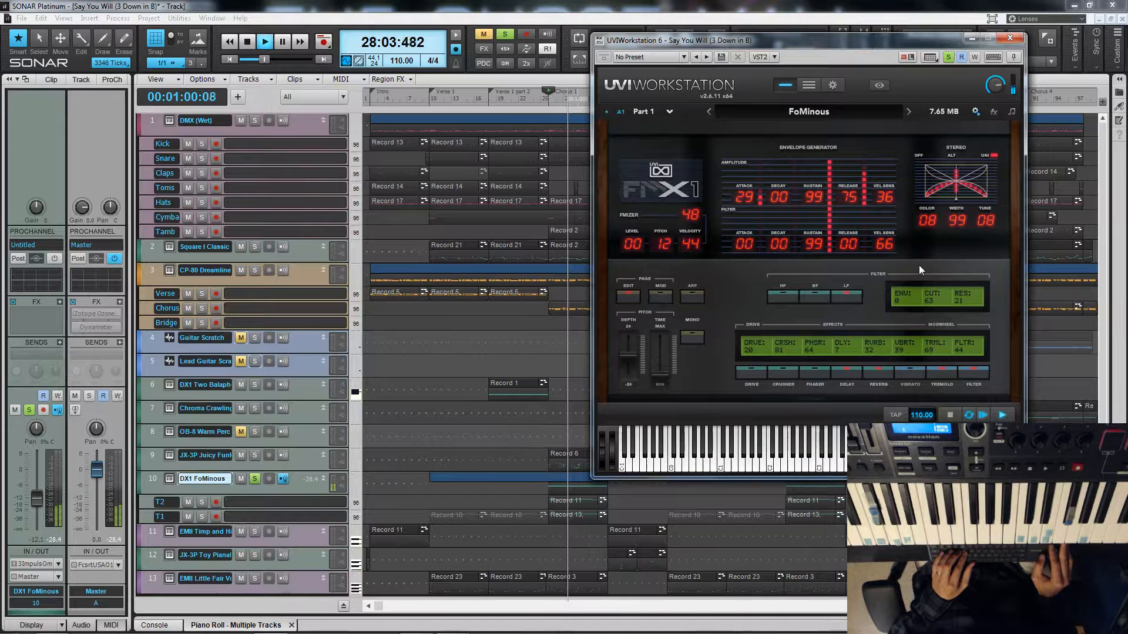
key(space)
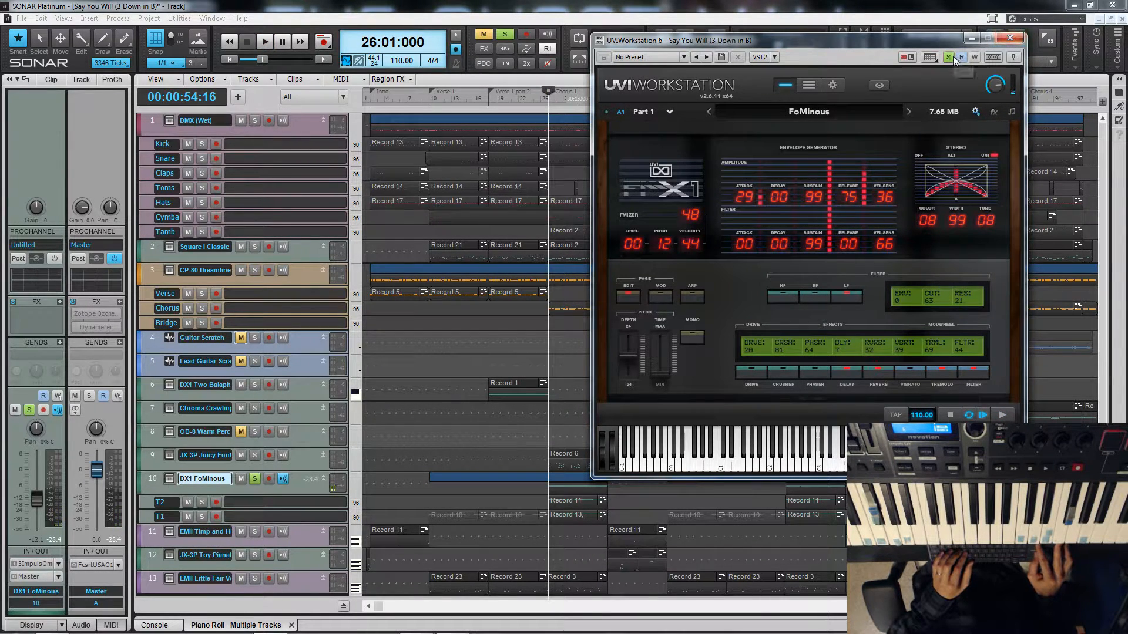
click(948, 56)
click(1010, 39)
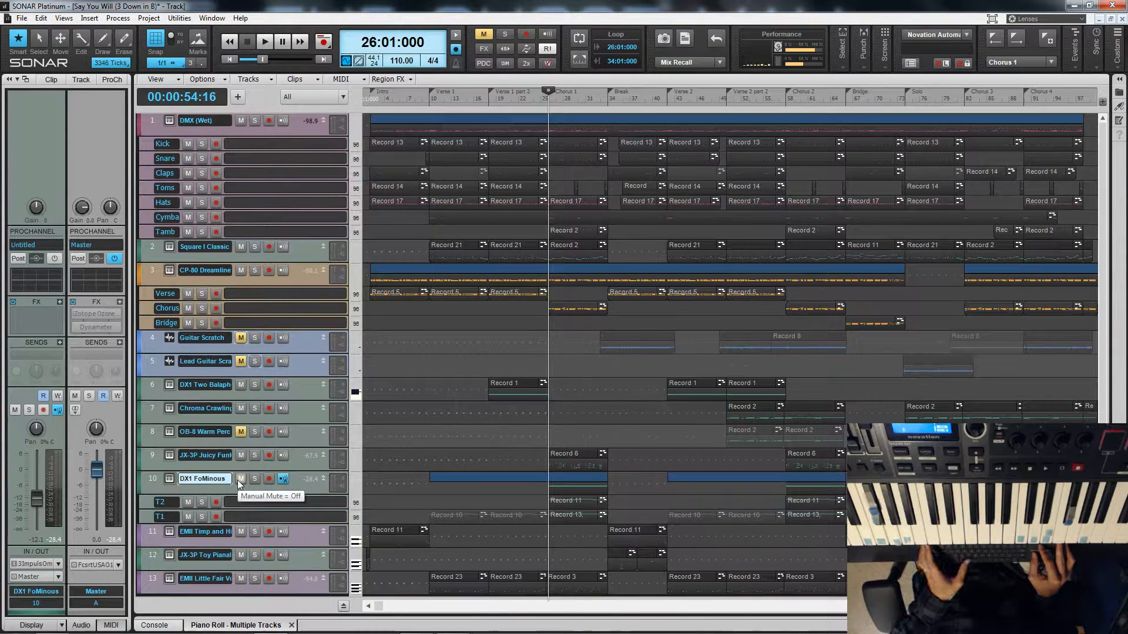
- Play Chorus 1 in the full mix, muting and unmuting the DX1 FoMinous track to compare
key(space)
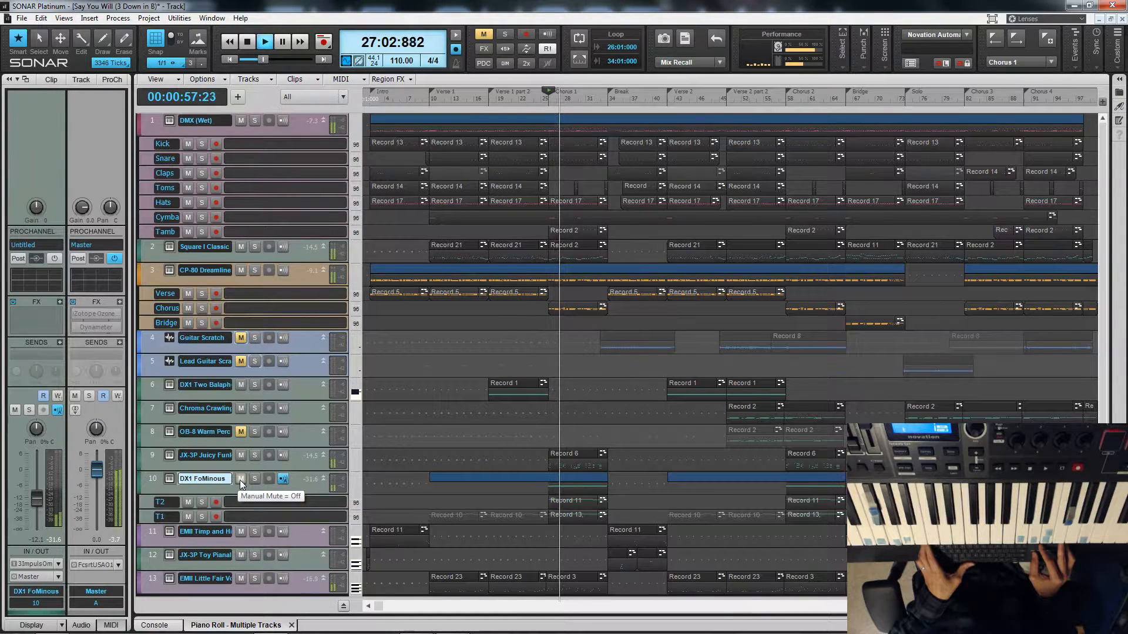
click(240, 480)
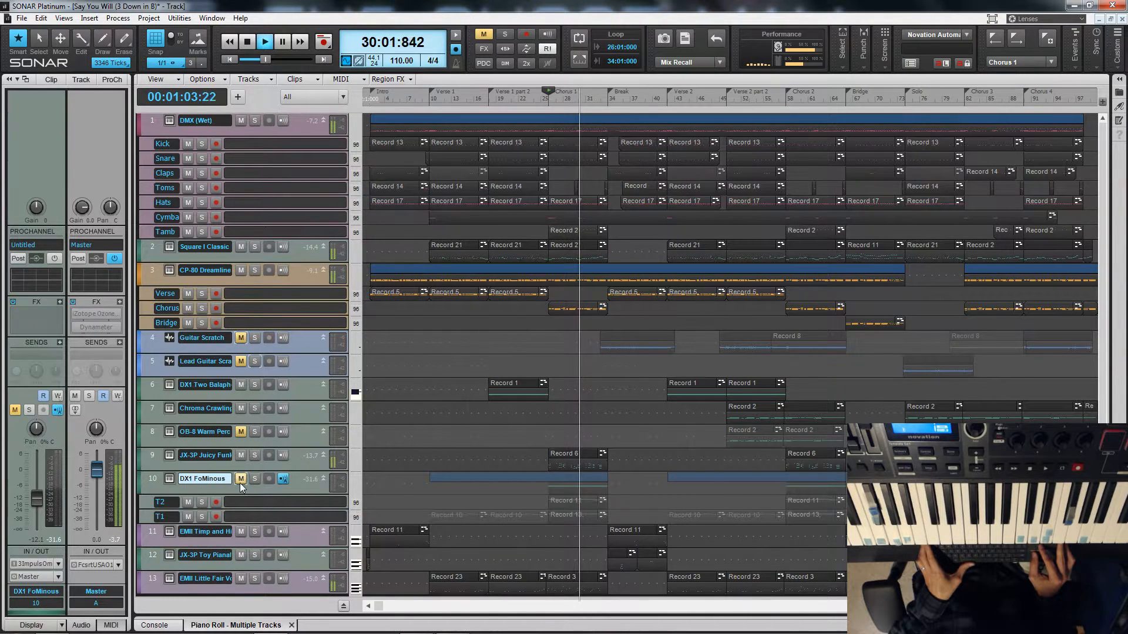
click(240, 480)
key(space)
- Replay Chorus 1 with only DX1 FoMinous and CP-80 Dreamline soloed, and clear all solos after stopping
key(space)
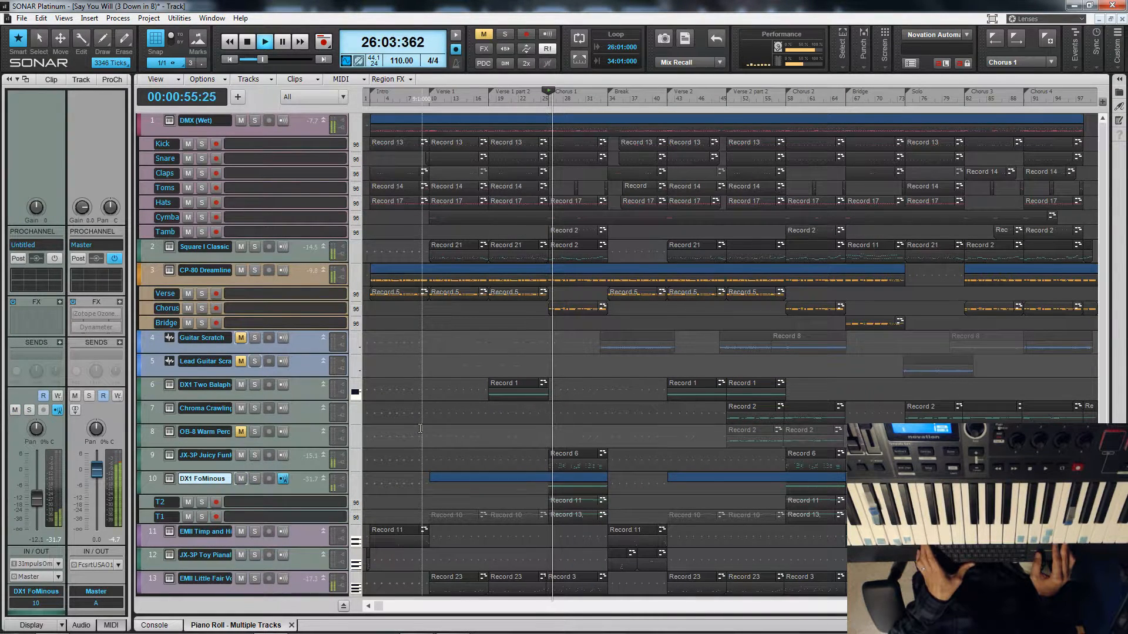
click(255, 478)
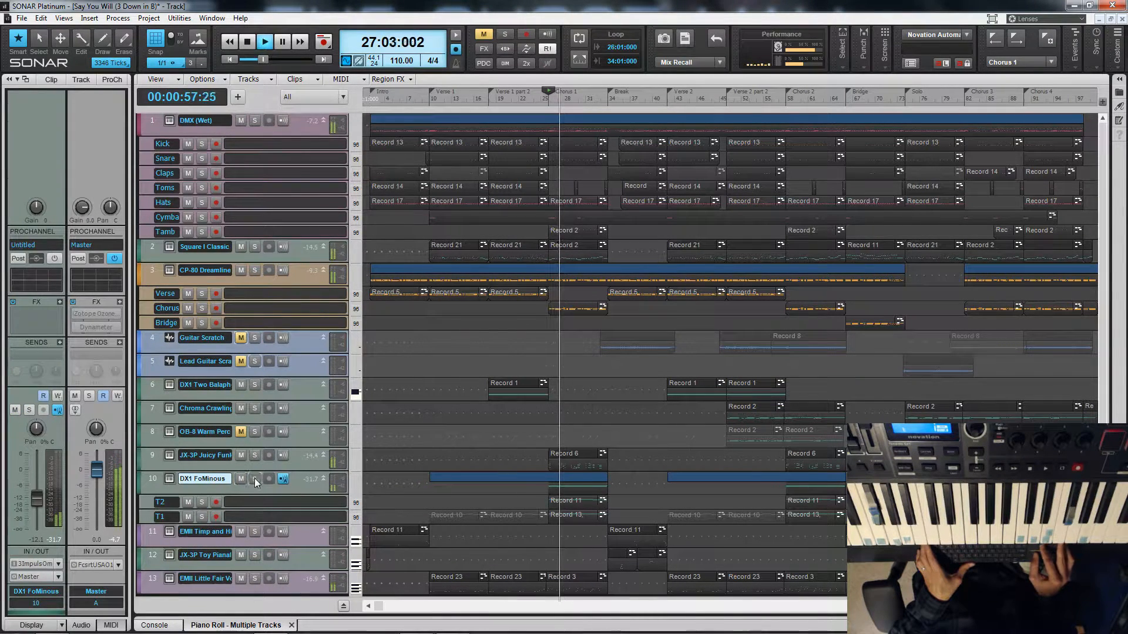
click(255, 270)
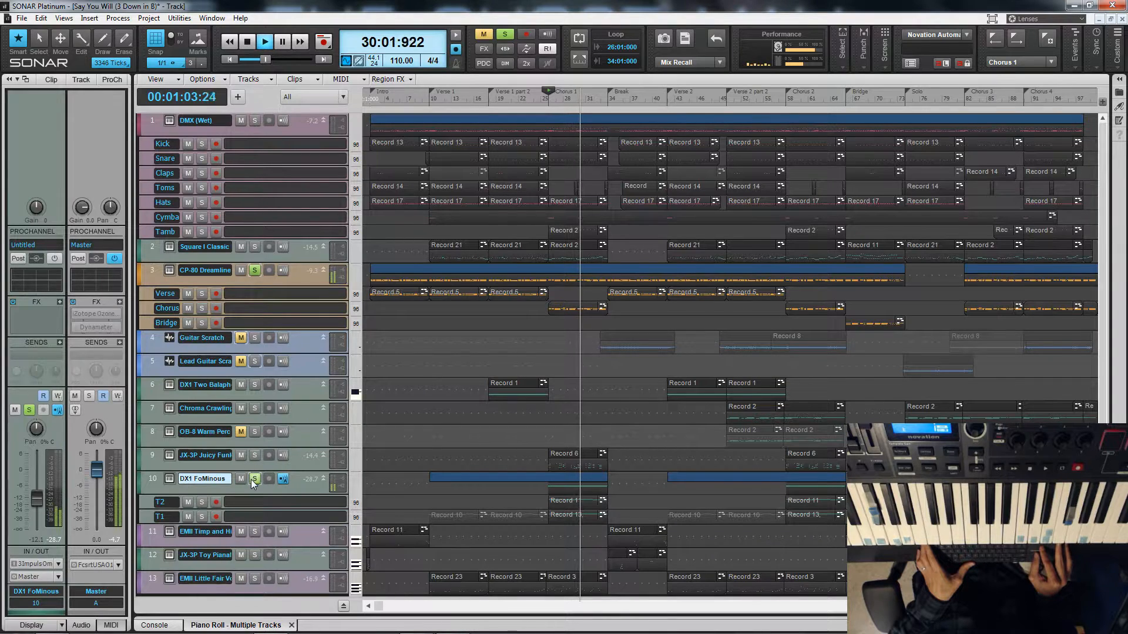
key(space)
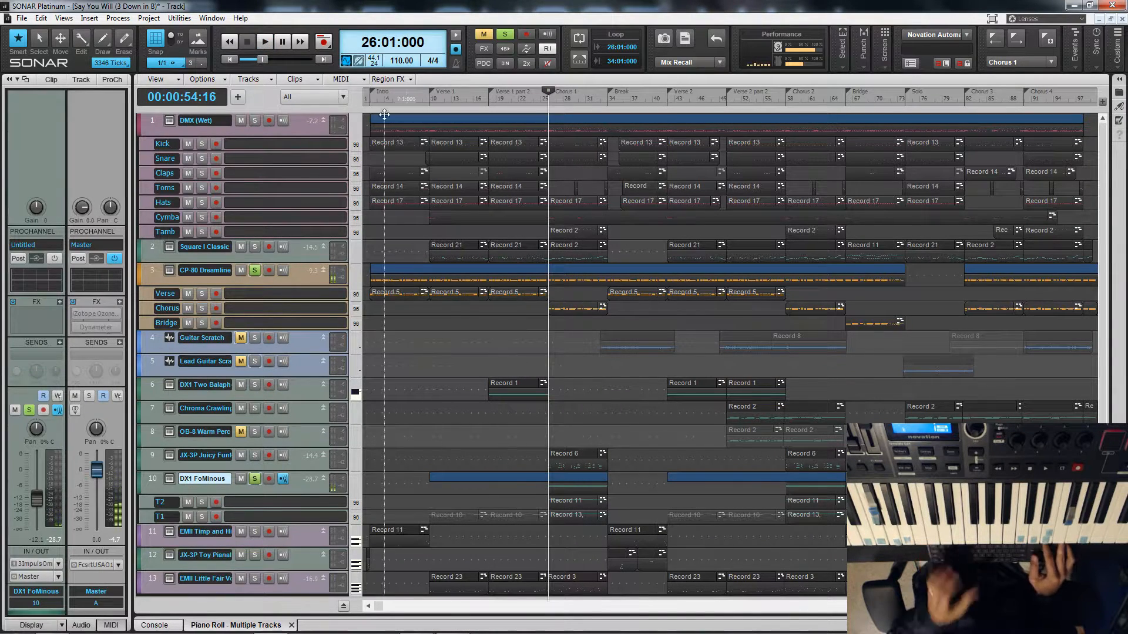
click(502, 34)
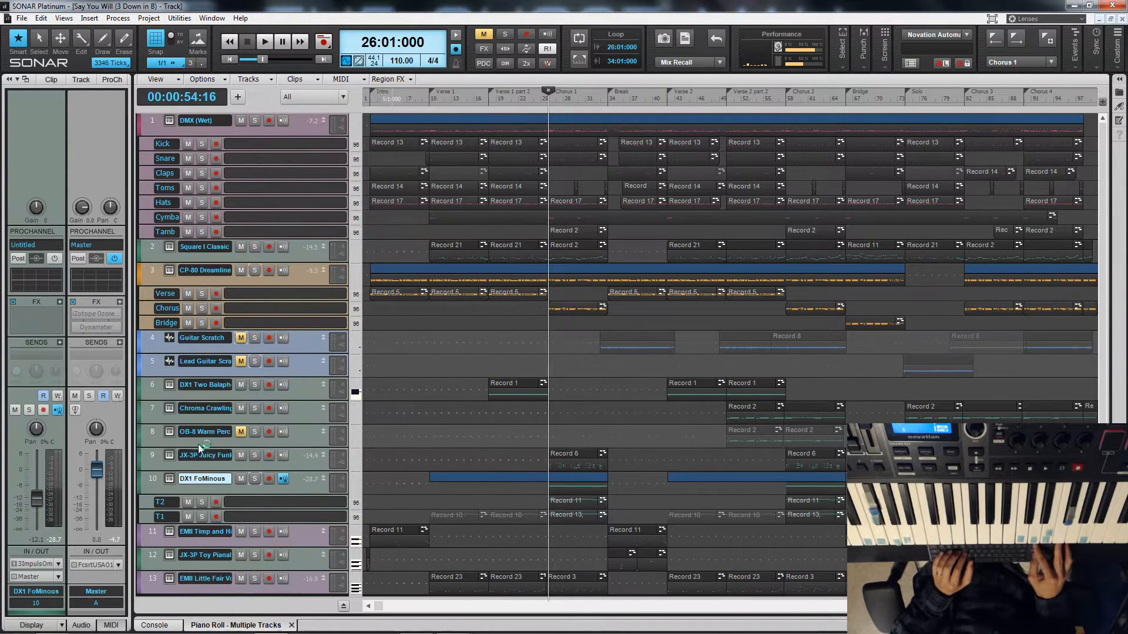
- Show the Juicy Poly patch in the JX-3P Juicy Funk track's instrument, solo the track, and audition it from measure 26
click(170, 455)
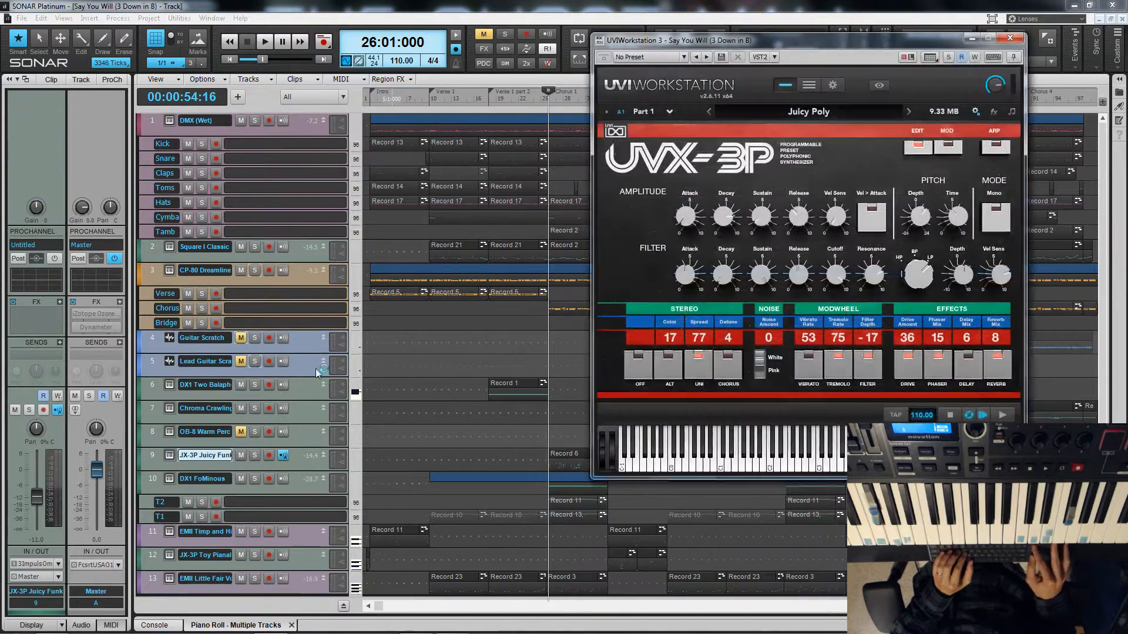
click(255, 456)
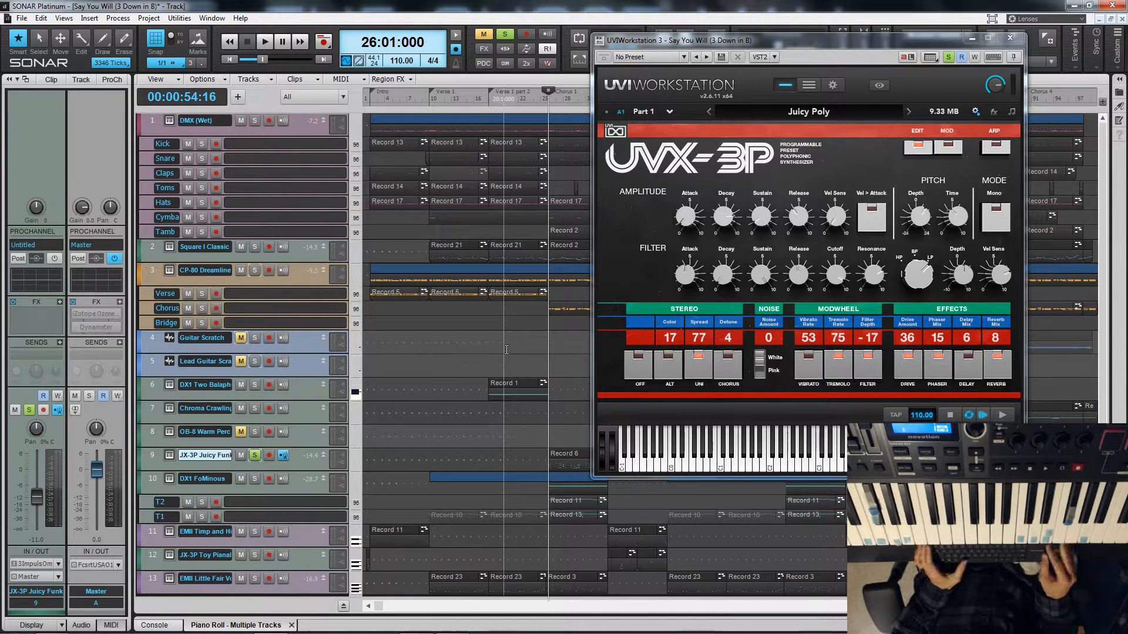
key(space)
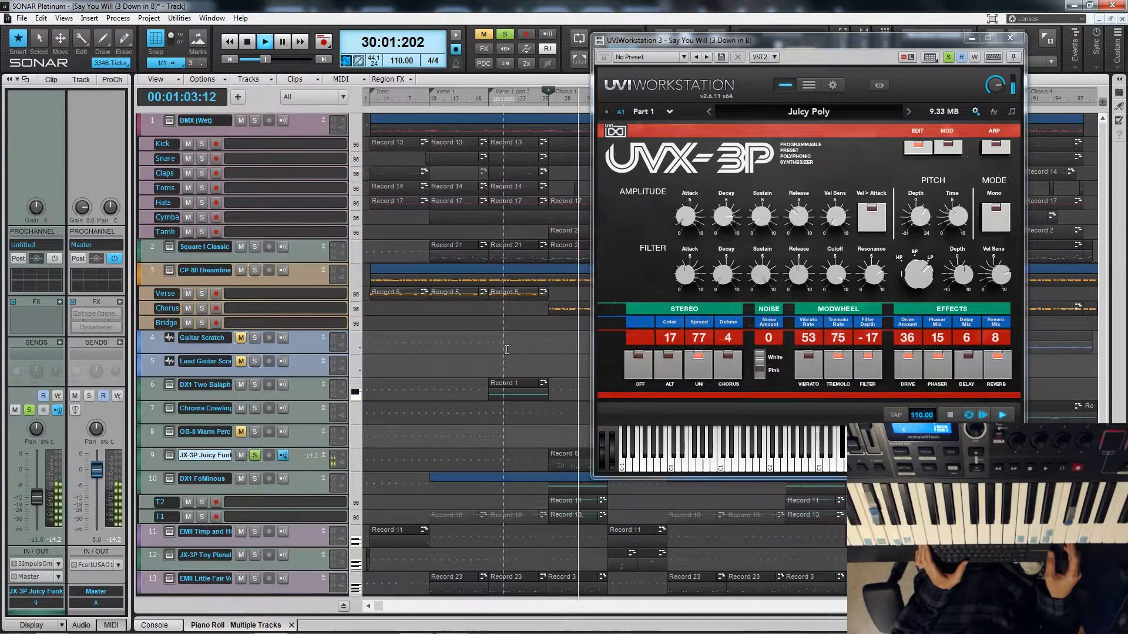
key(space)
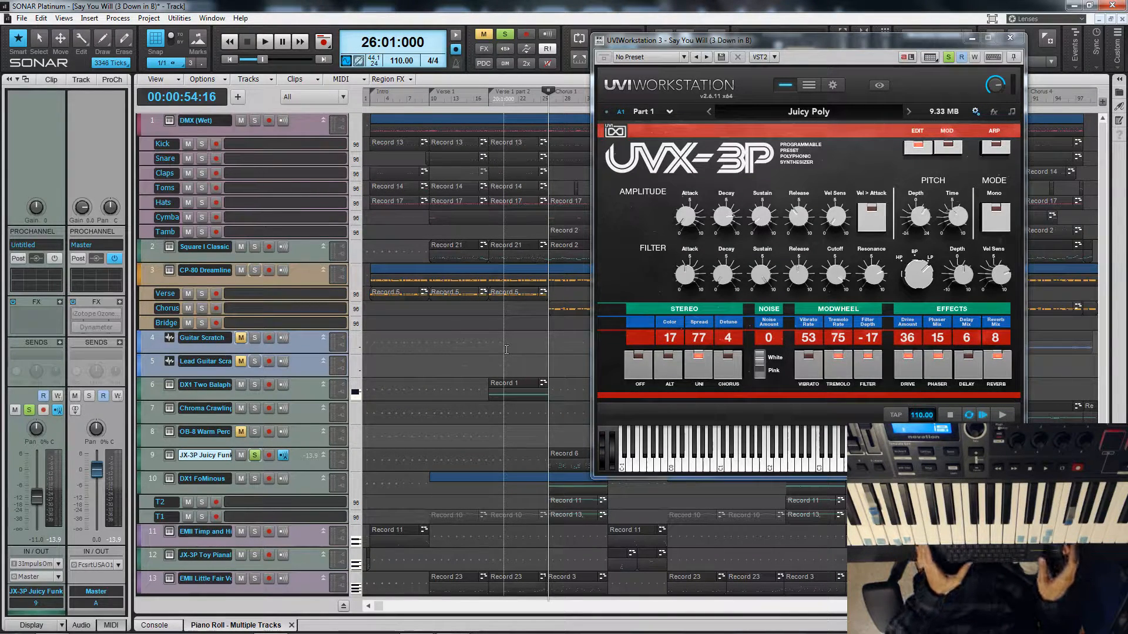
- Audition JX-3P Juicy Funk with CP-80 Dreamline and DMX (Wet) added to the solos, and clear all solos and close the instrument window
key(space)
key(space)
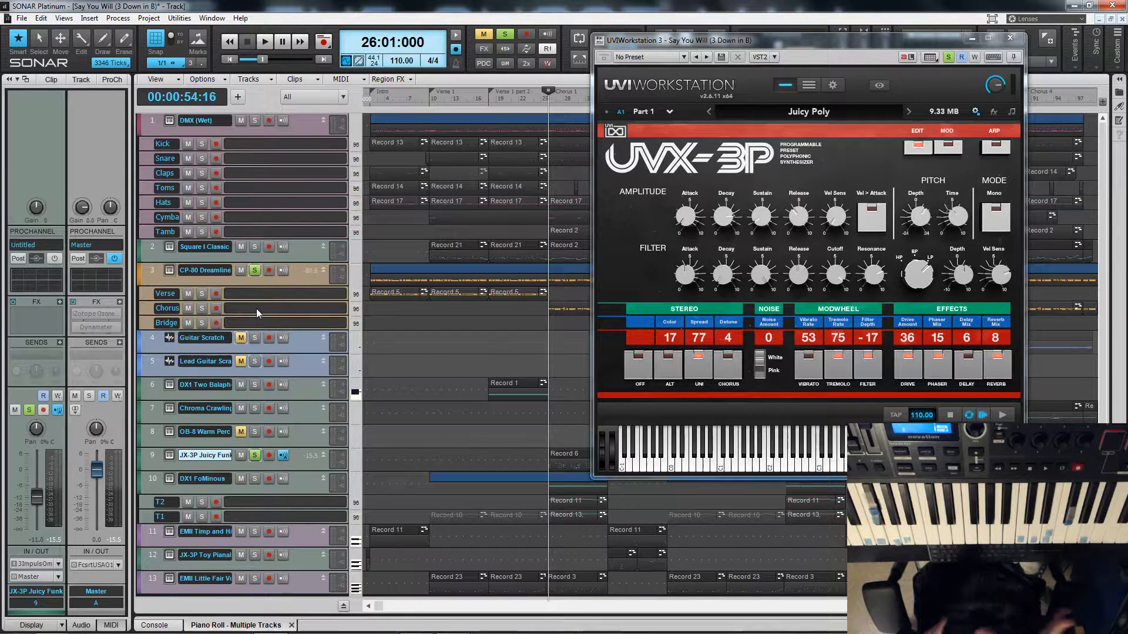
key(space)
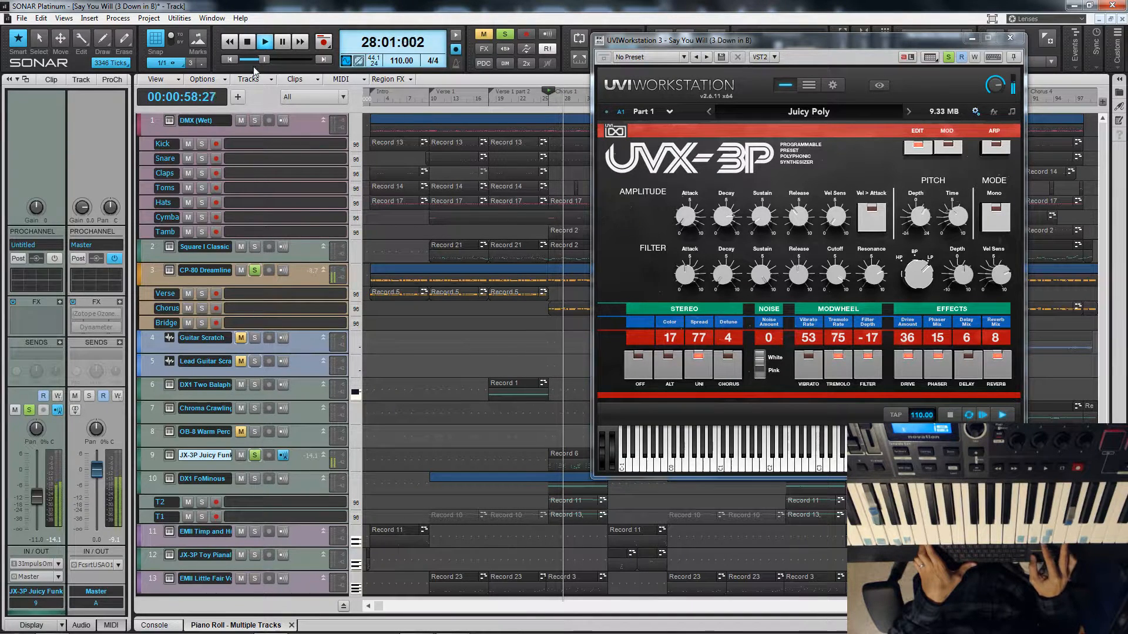
click(255, 121)
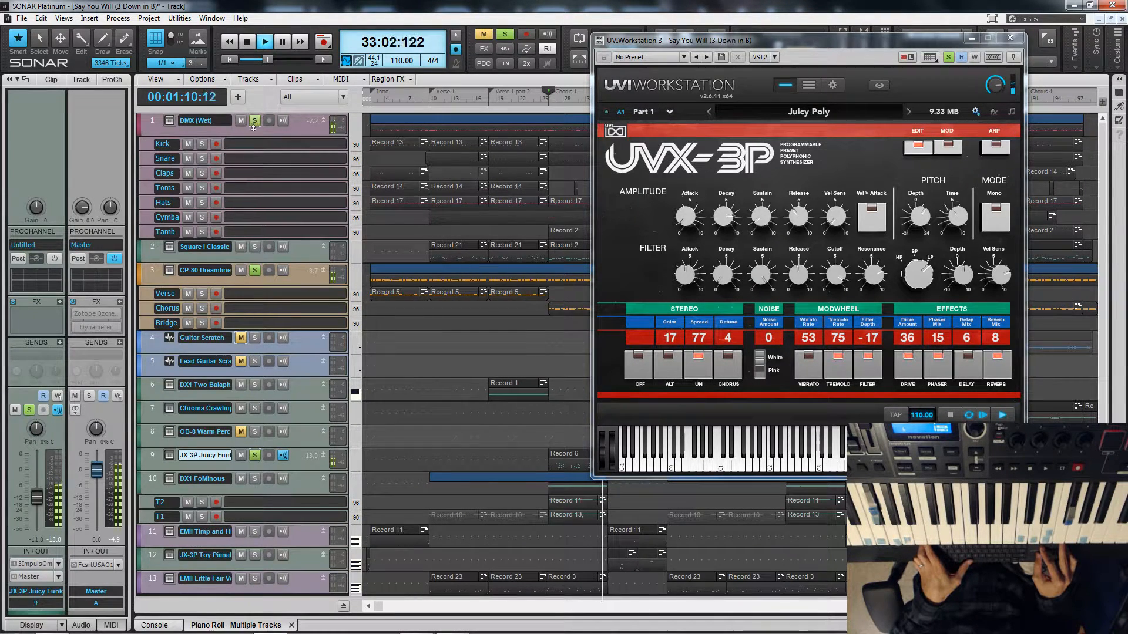
key(space)
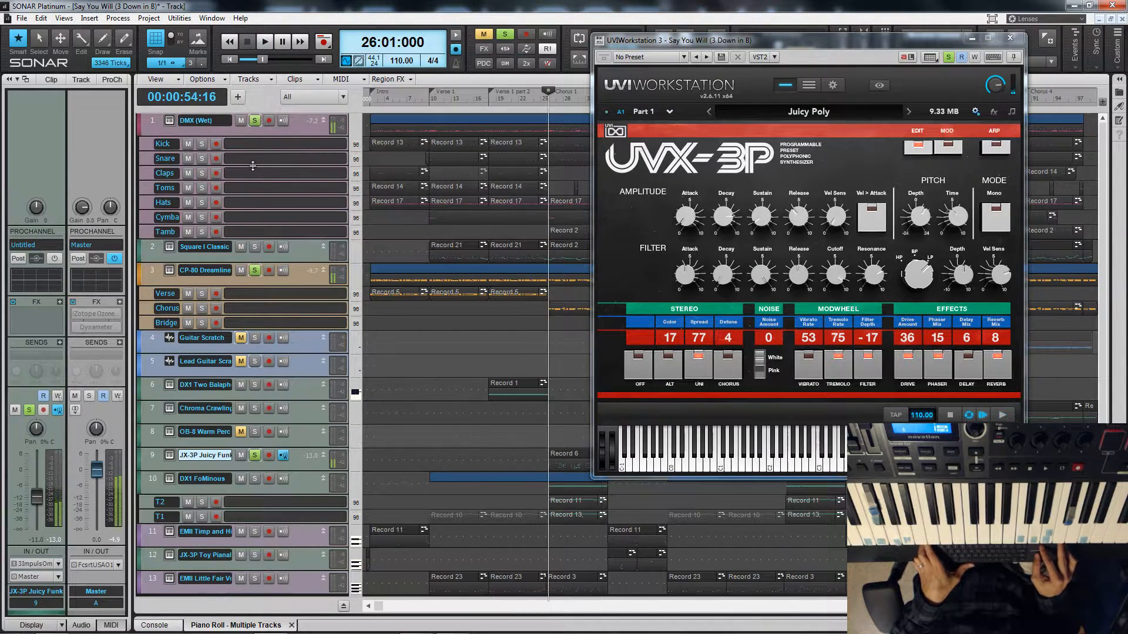
click(504, 33)
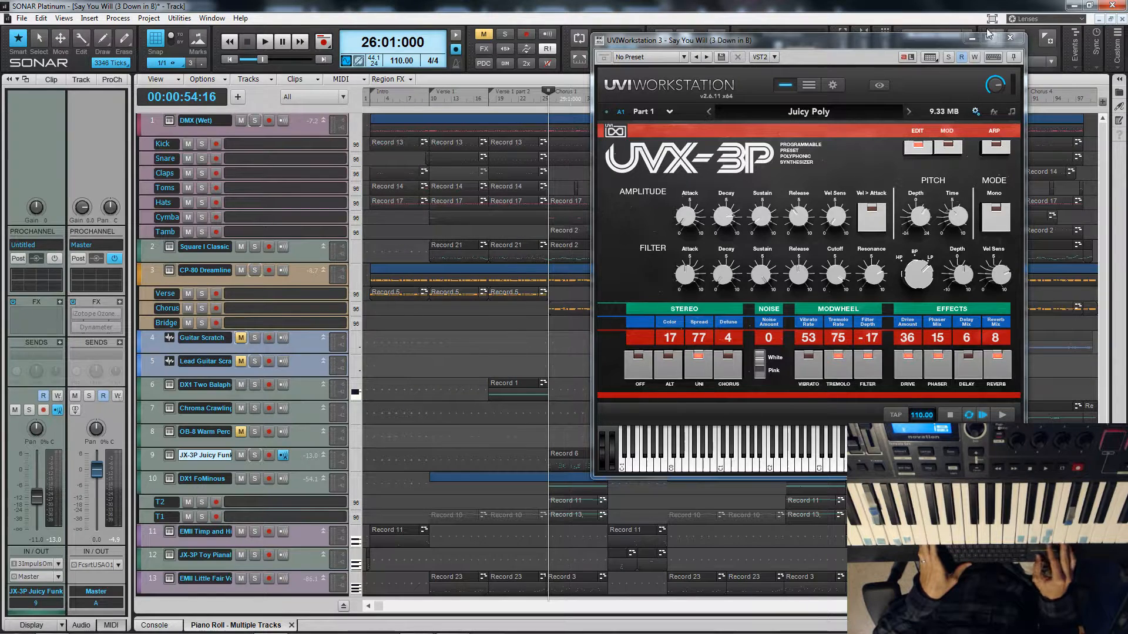
click(1009, 37)
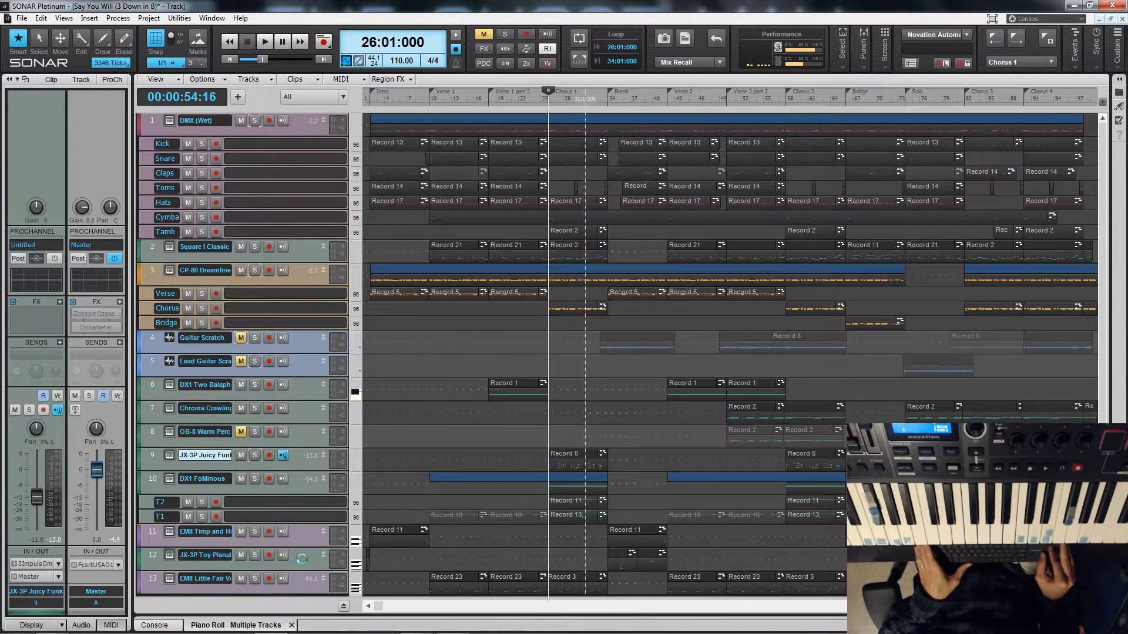
- Solo the JX-3P Toy Pianalog track, audition it from the start of the project, and stop playback
click(254, 557)
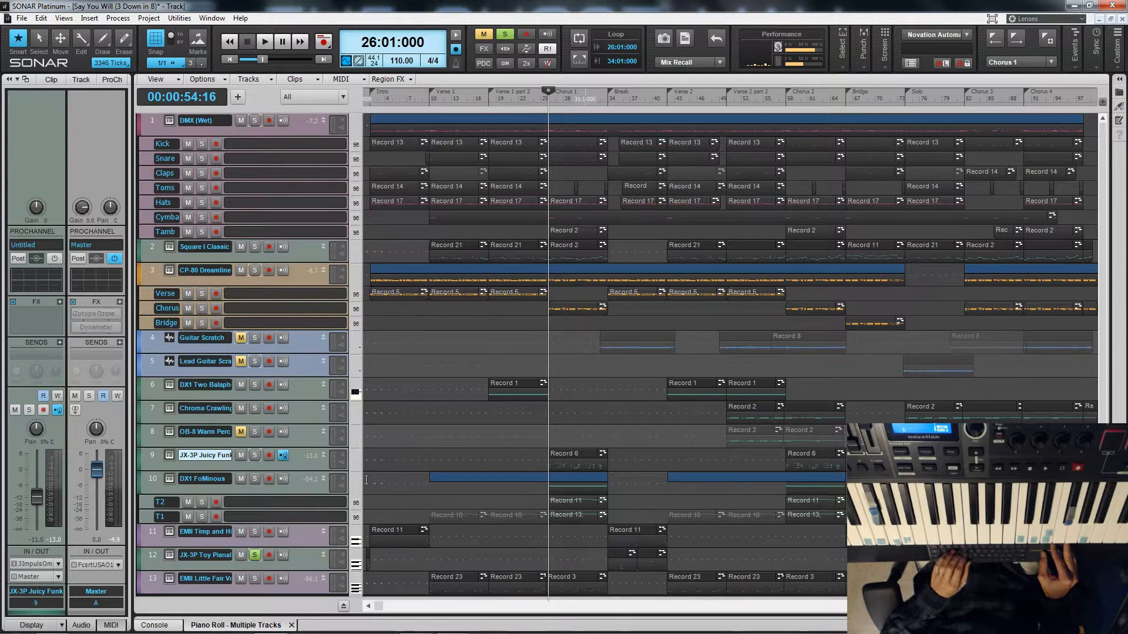
key(ctrl+Home)
key(space)
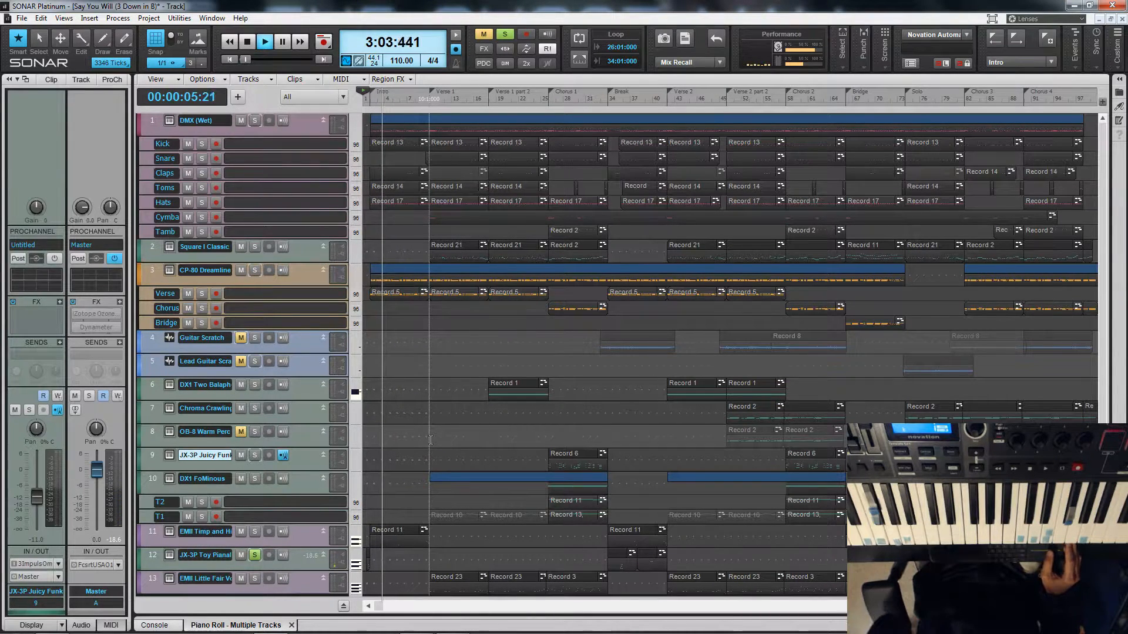
key(space)
- Unsolo JX-3P Toy Pianalog and play the Break in the full mix from measure 34
click(609, 415)
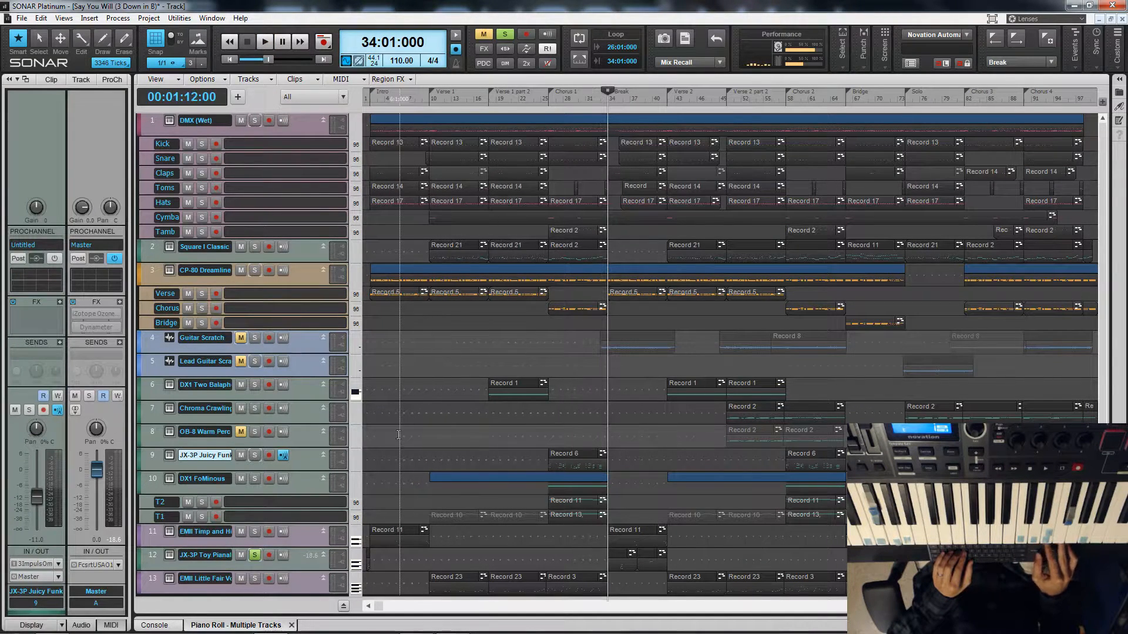
click(255, 553)
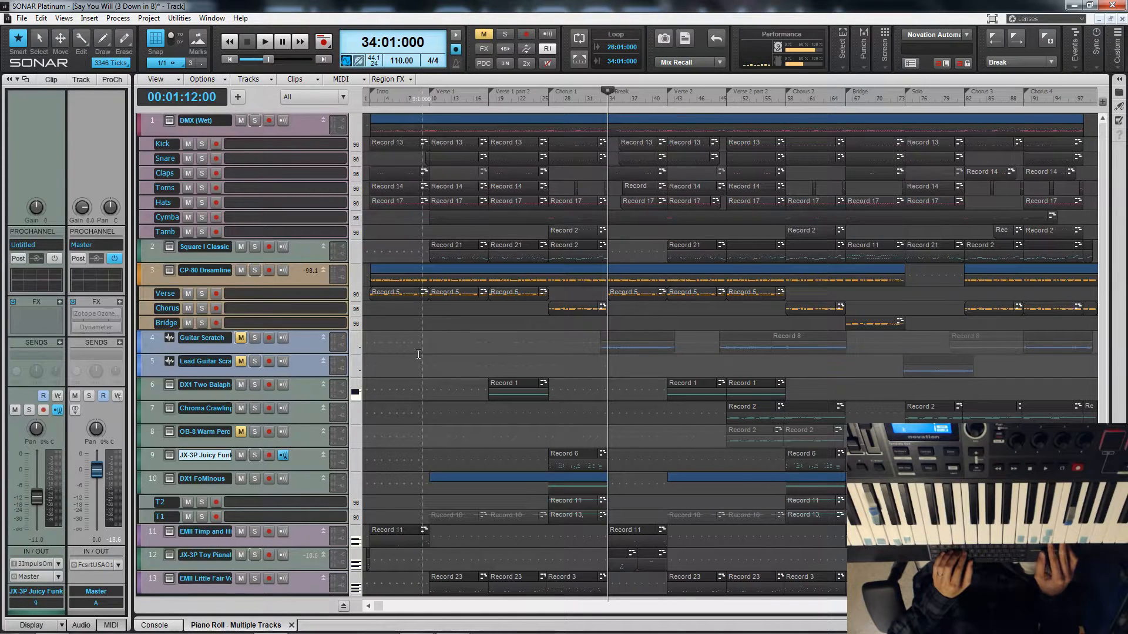
key(space)
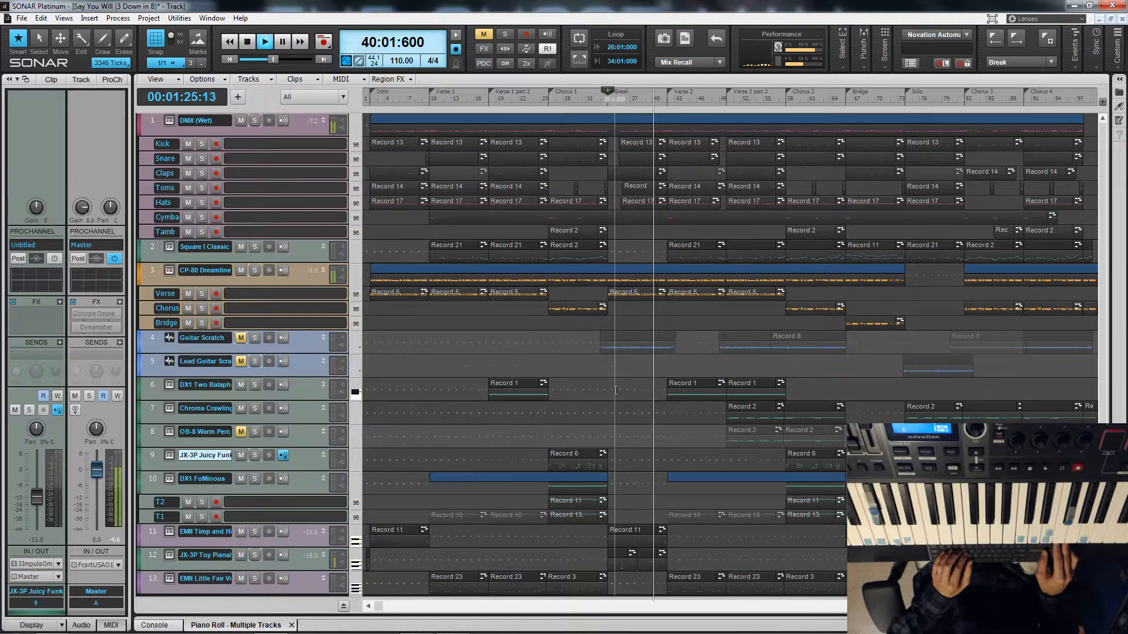
key(space)
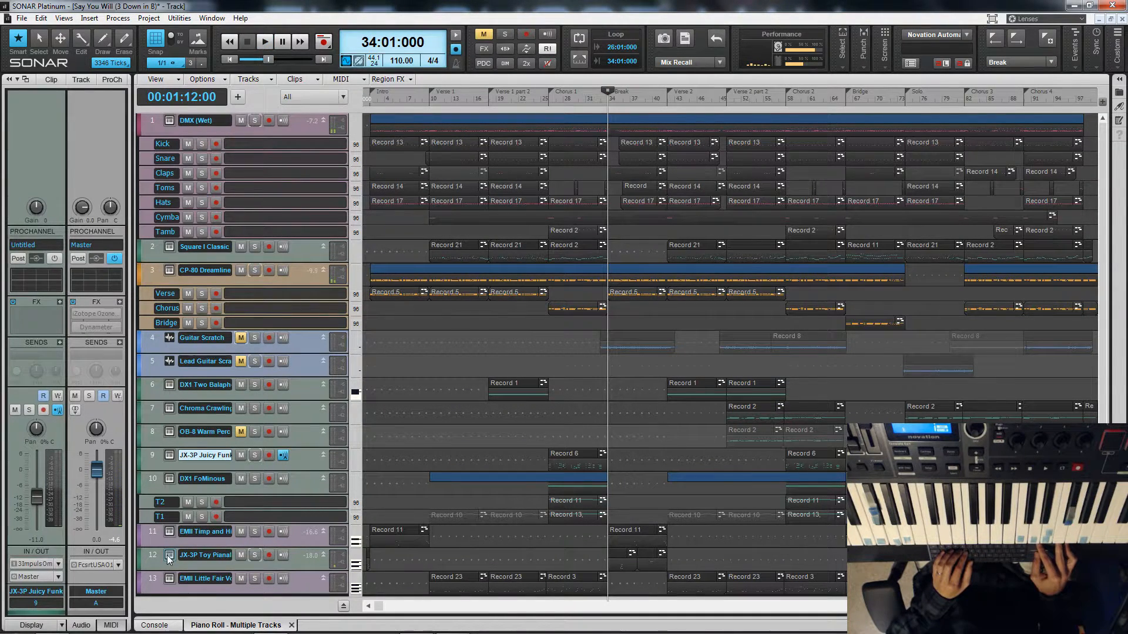
- Show the Toy Pianalog patch in the JX-3P Toy Pianalog track's instrument, solo the track, and set the playback position to measure 35
click(168, 555)
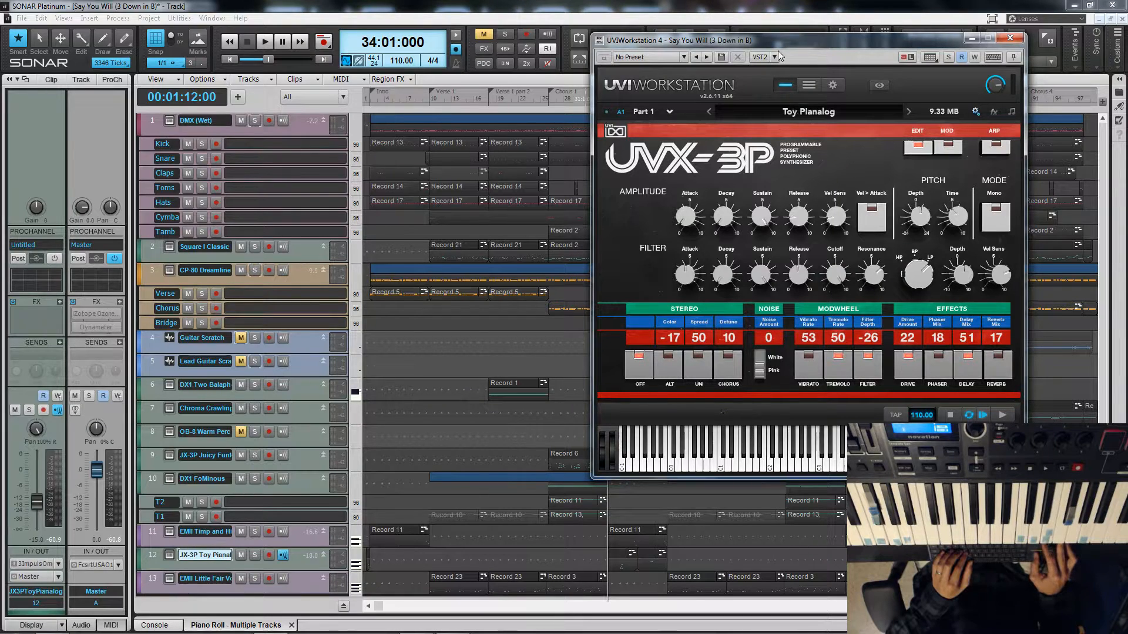
drag(780, 43, 364, 66)
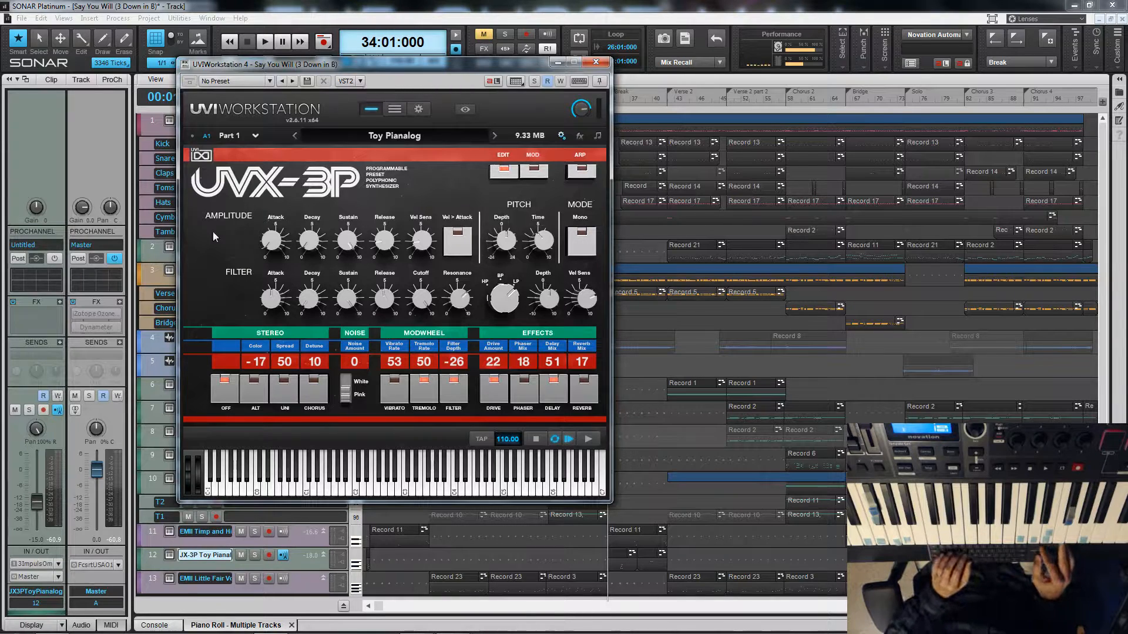
click(254, 555)
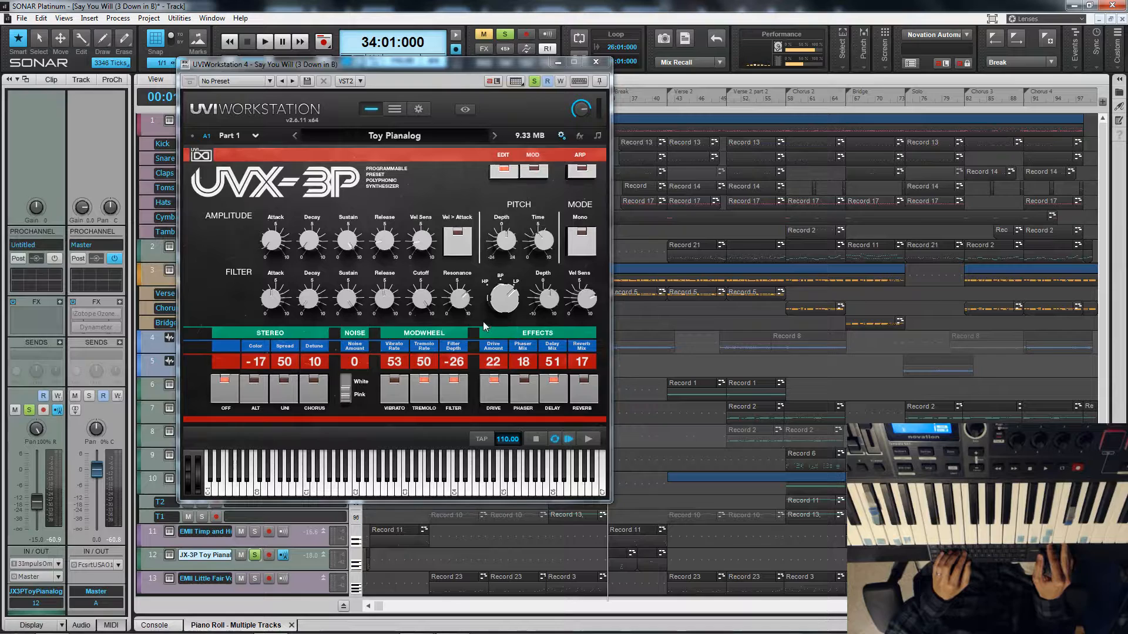
click(617, 461)
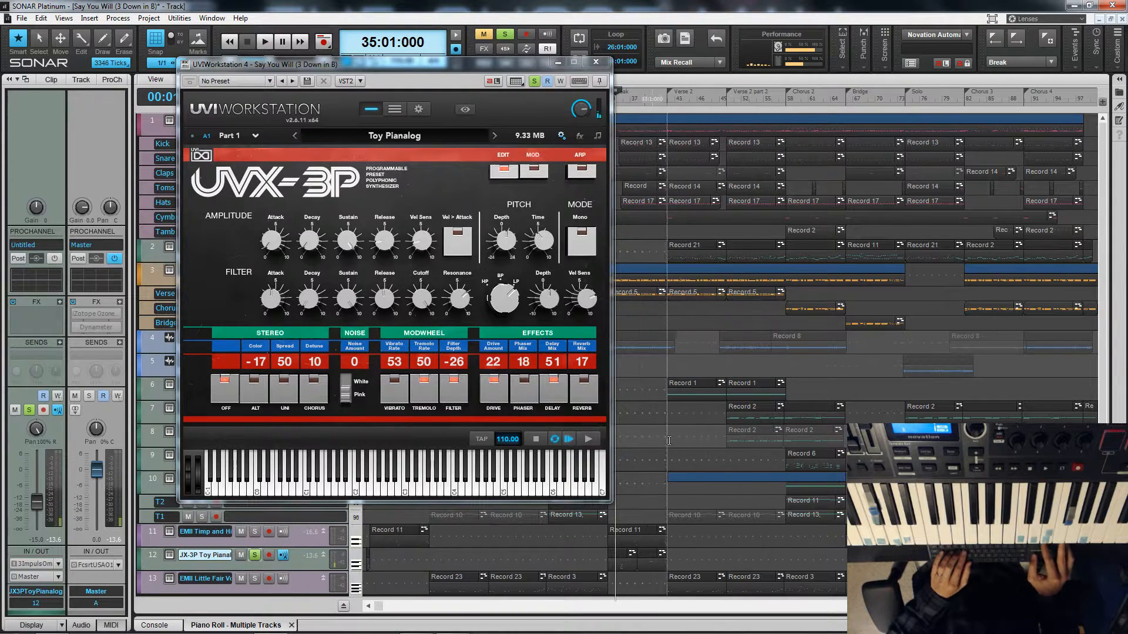
- Switch off the Toy Pianalog patch's delay, audition the part from measure 35, and switch the delay back on
click(560, 395)
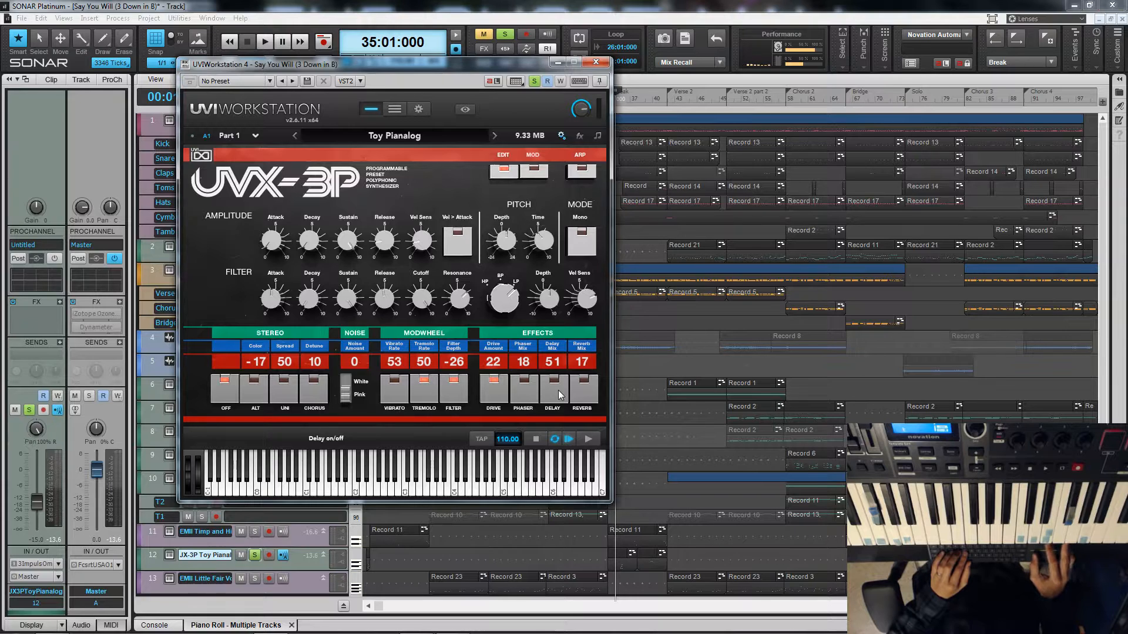
key(space)
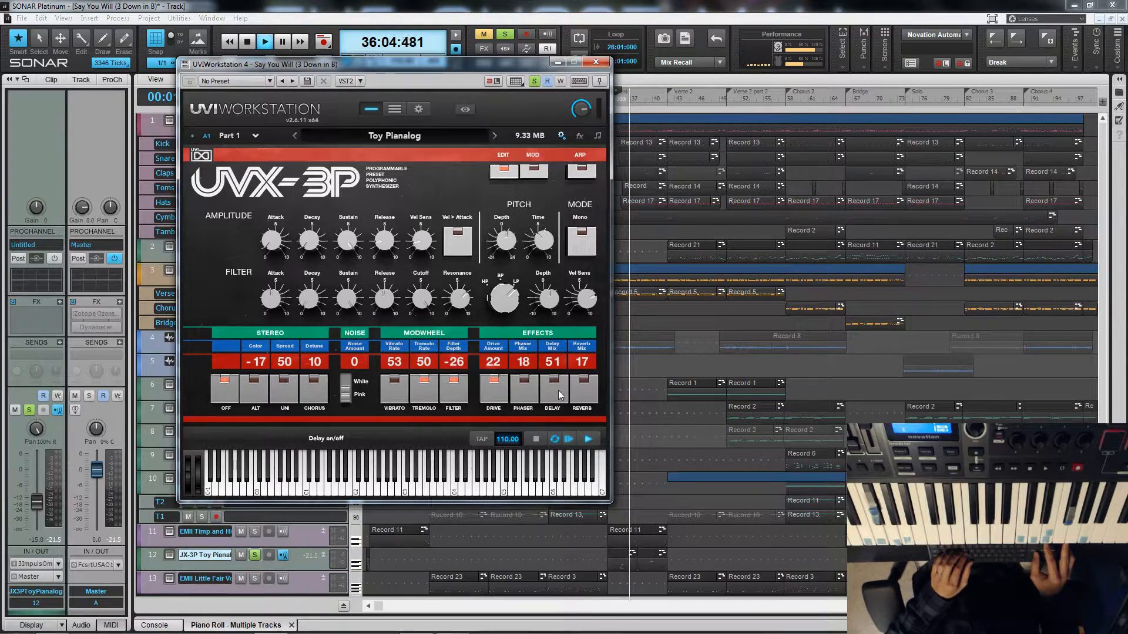
key(space)
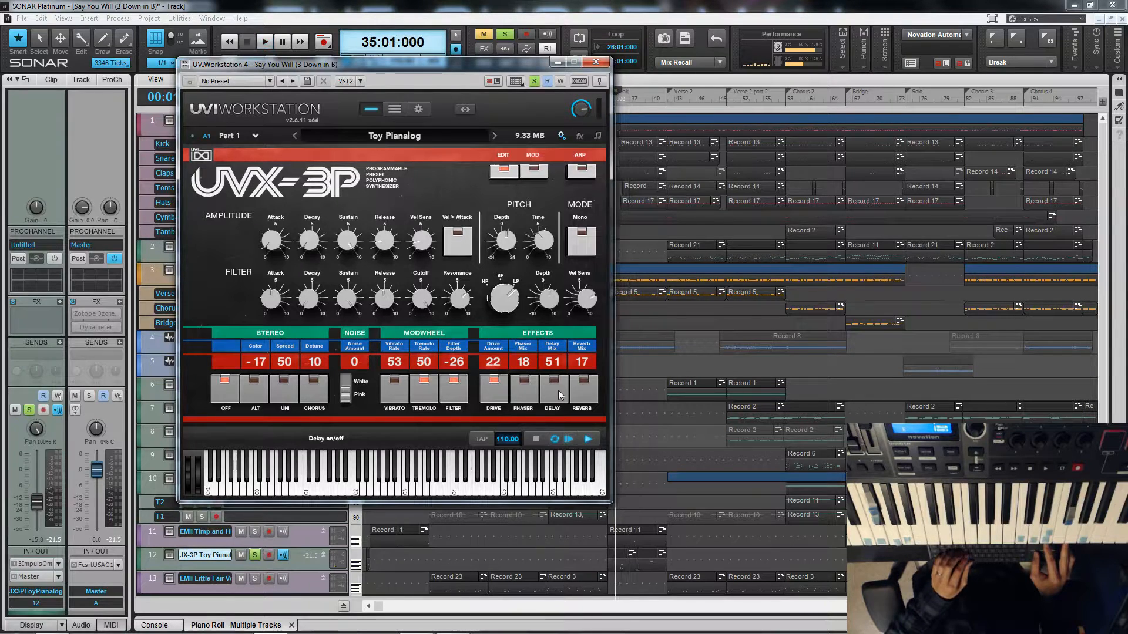
click(558, 391)
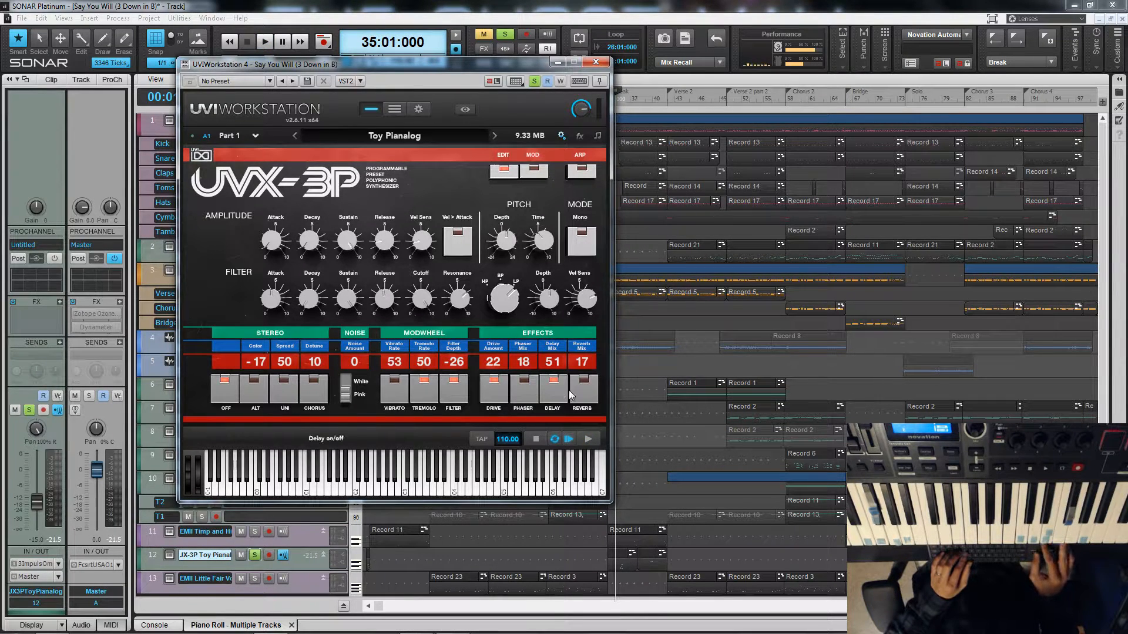
- Replay the Toy Pianalog part from measure 35 with delay on, close the instrument window, and unsolo the track
key(space)
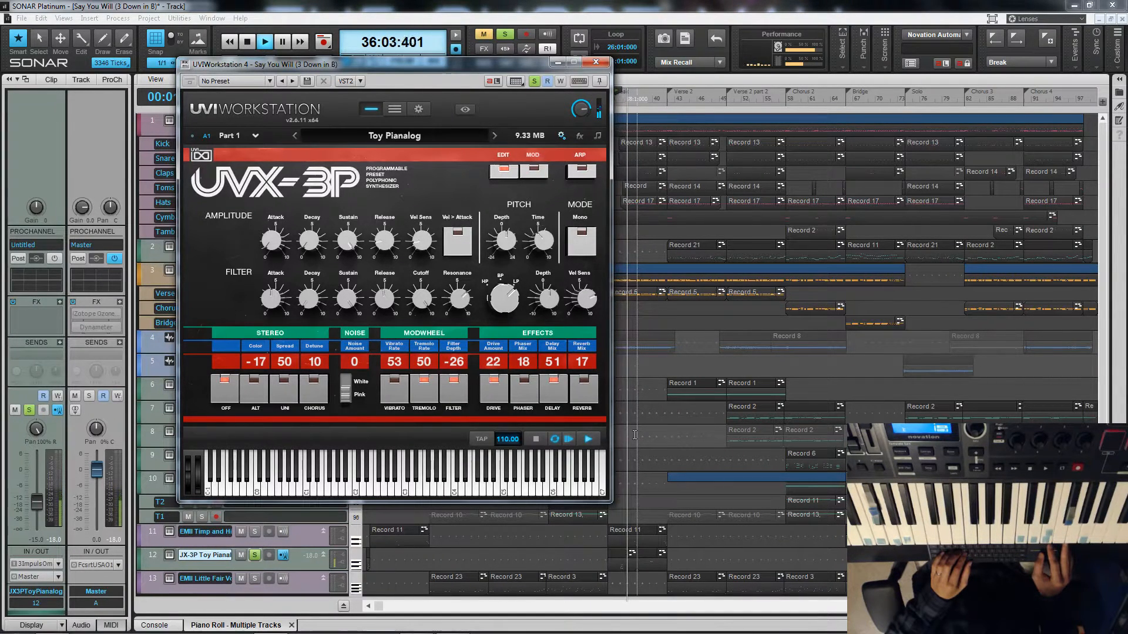
click(595, 61)
key(space)
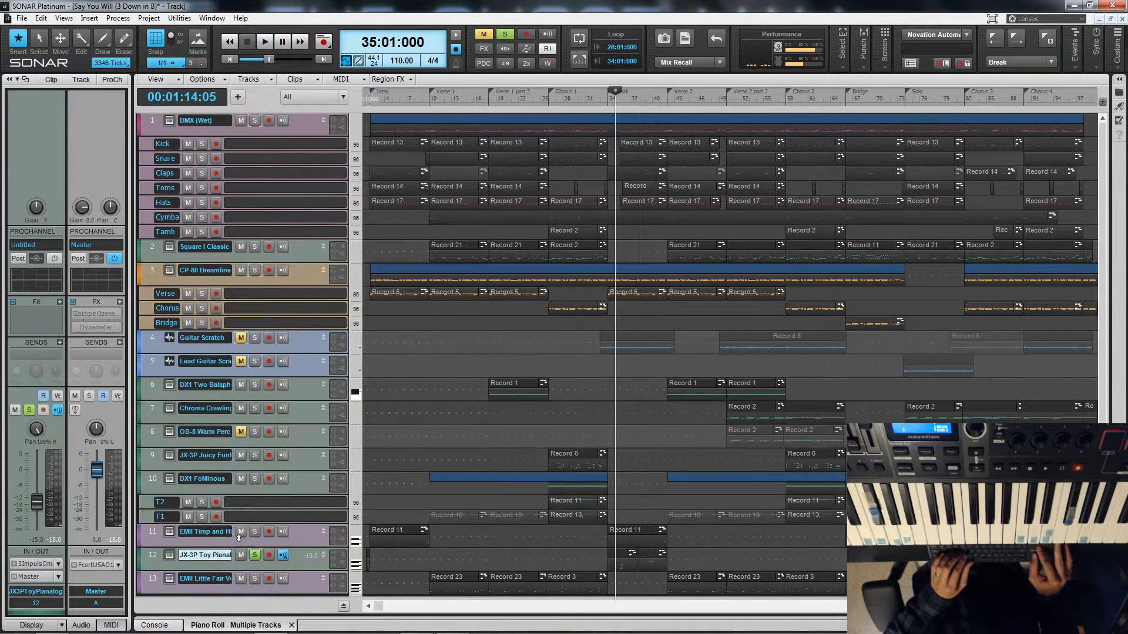
click(253, 555)
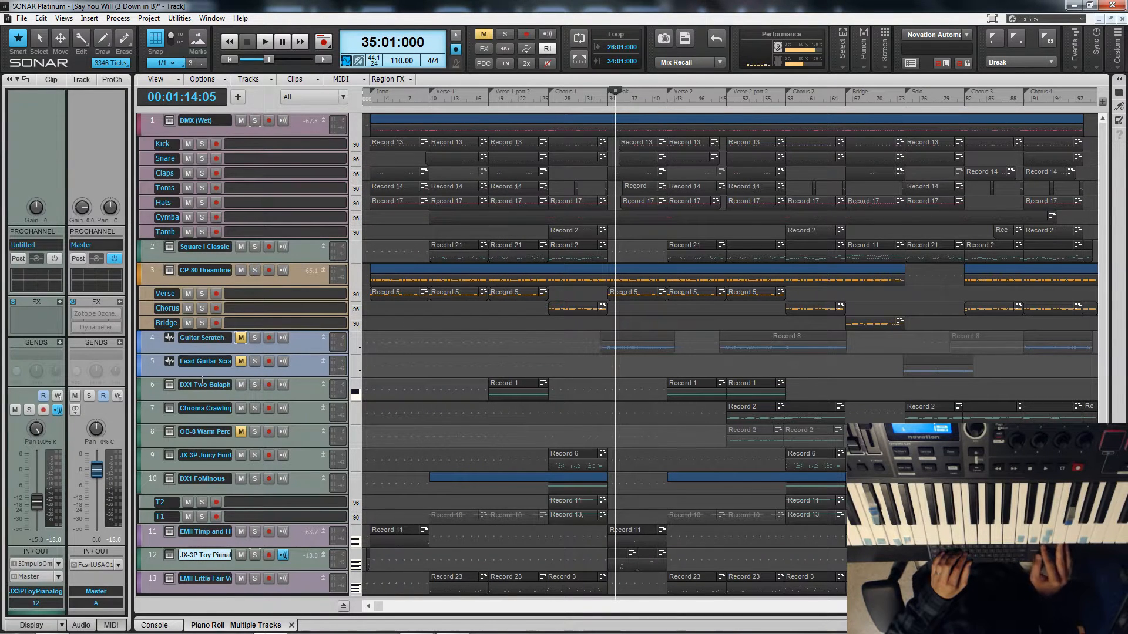
- Show the Crawling patch in the Chroma Crawling track's instrument, and close the instrument window
click(168, 408)
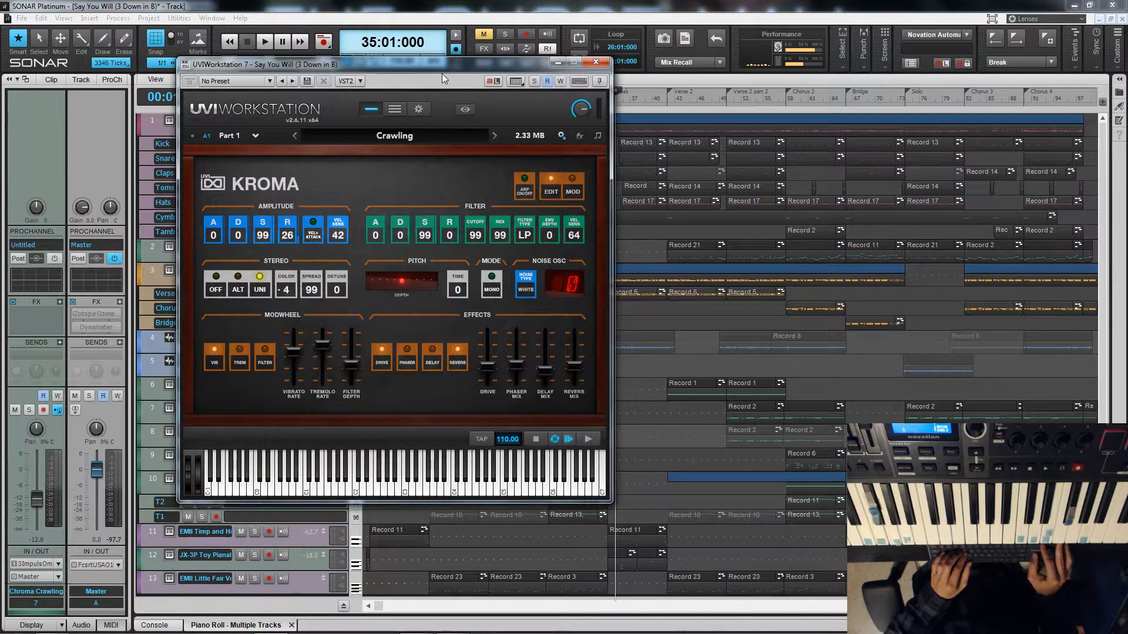
drag(439, 66, 647, 65)
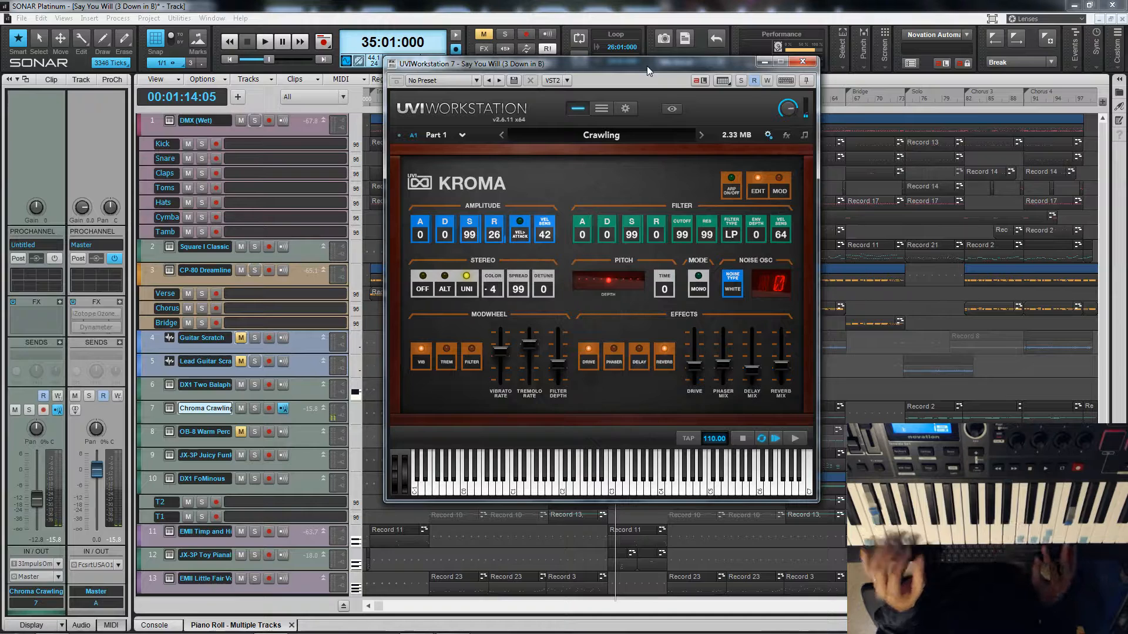
click(802, 61)
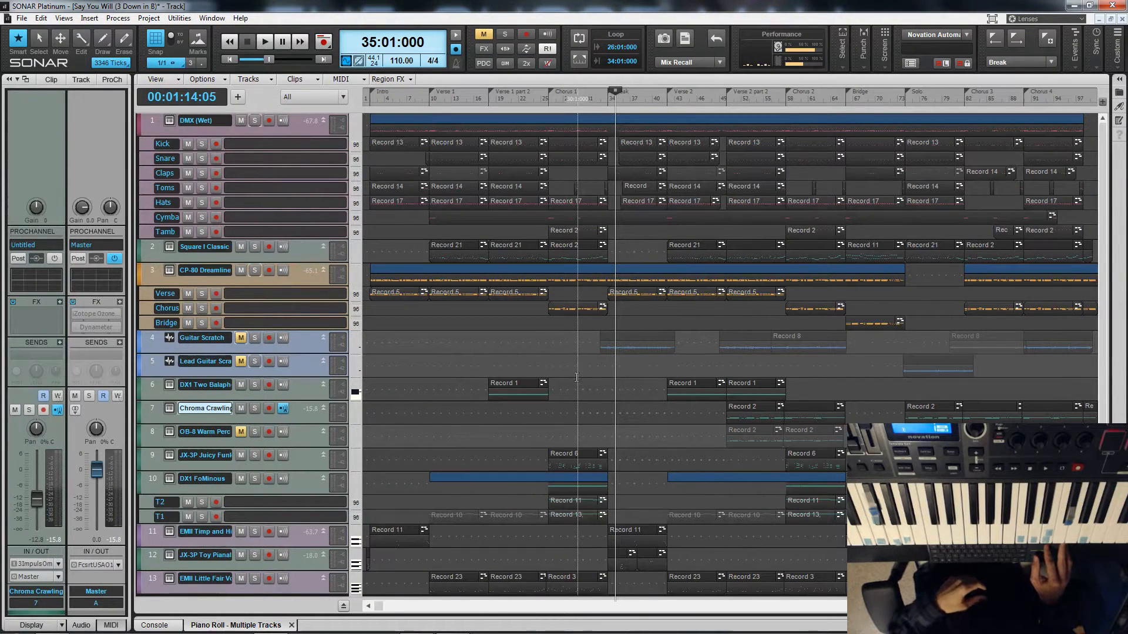
- Audition Chroma Crawling as the only soloed track from measure 50, showing its instrument during playback, and close the window after stopping
click(254, 271)
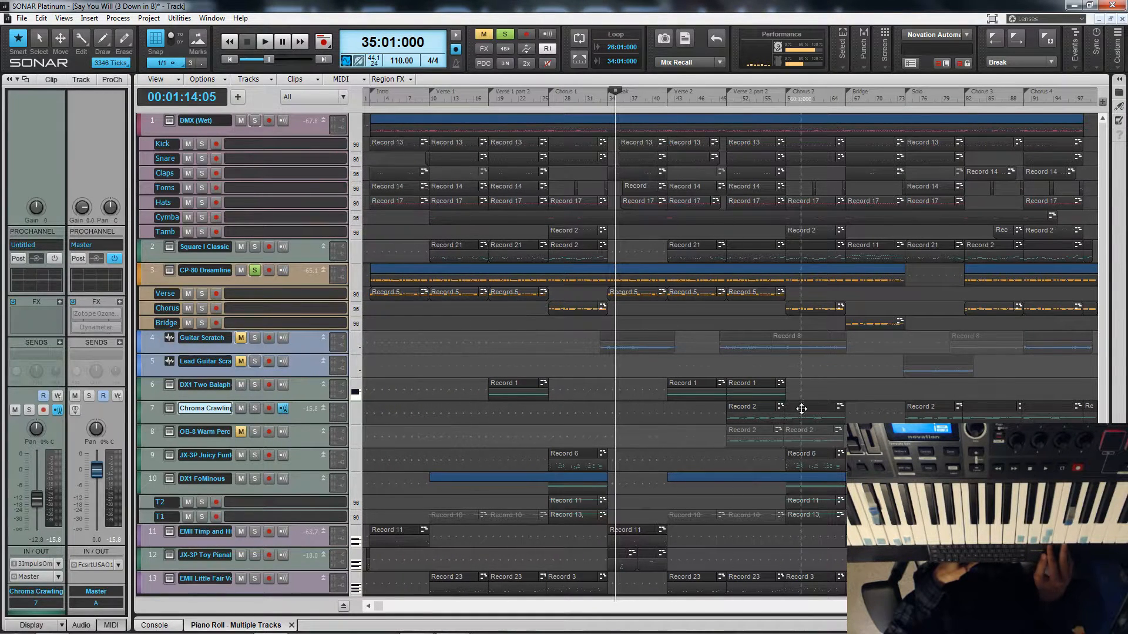
click(157, 408)
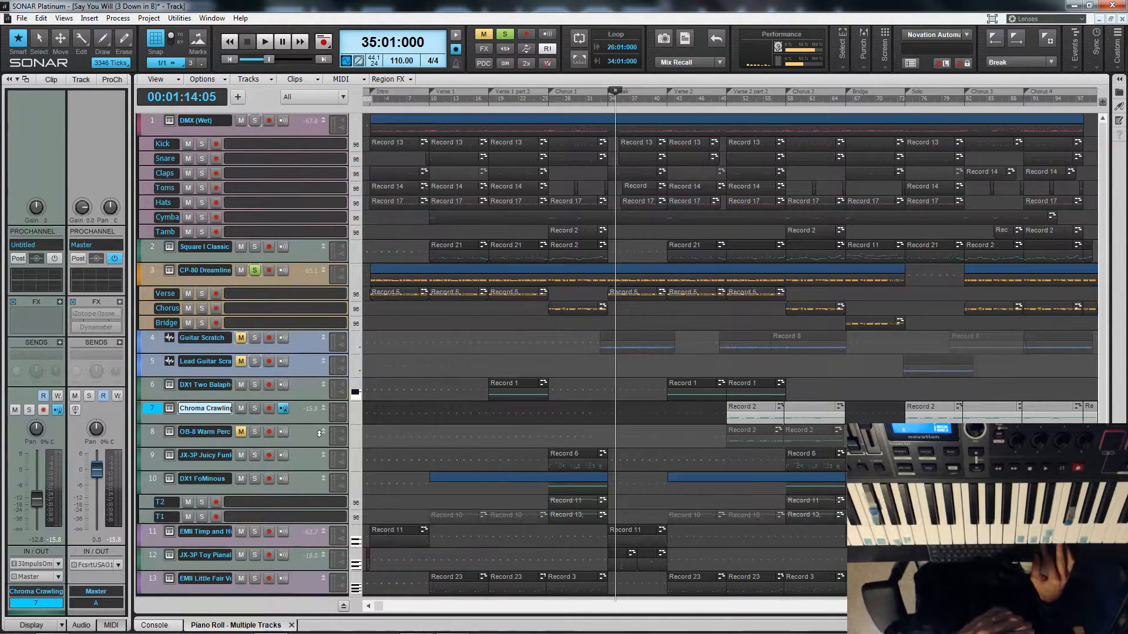
click(255, 409)
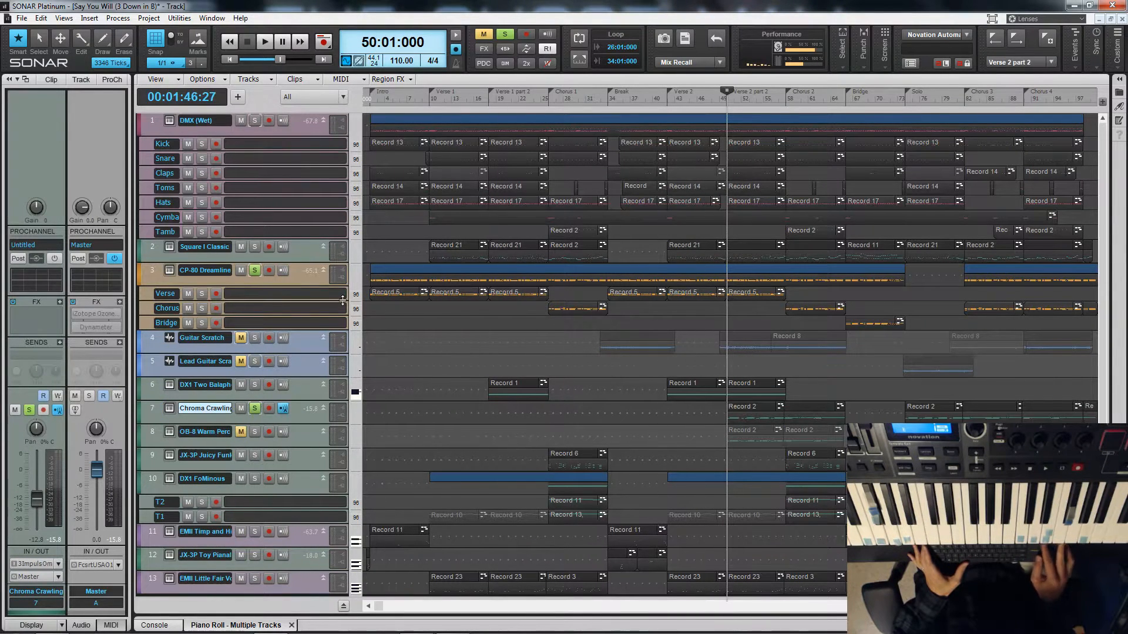
click(257, 270)
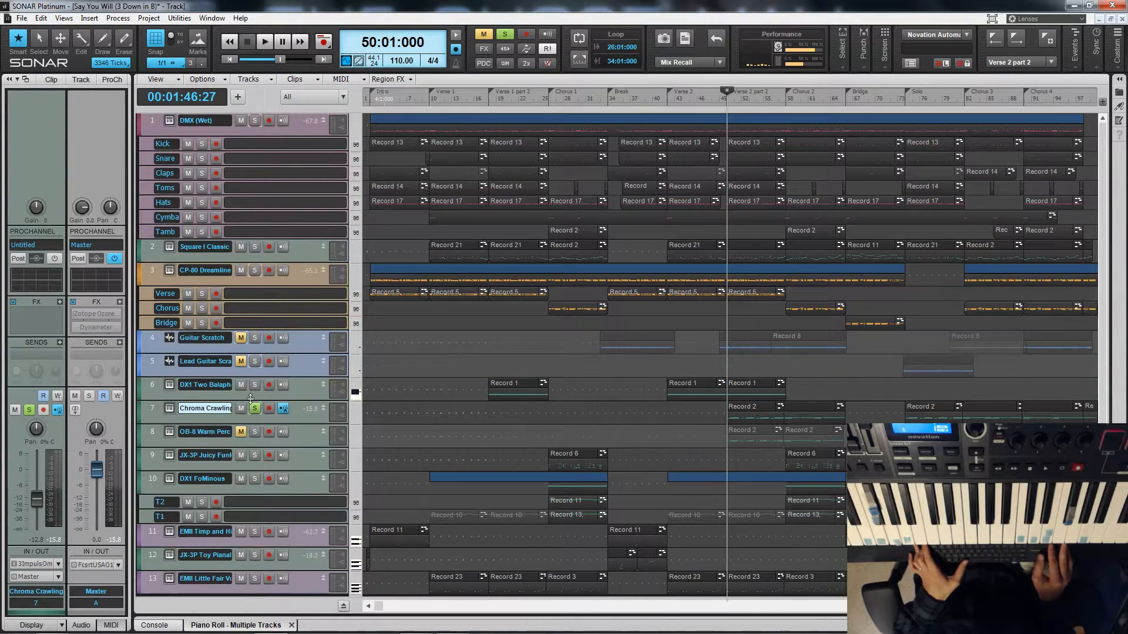
key(space)
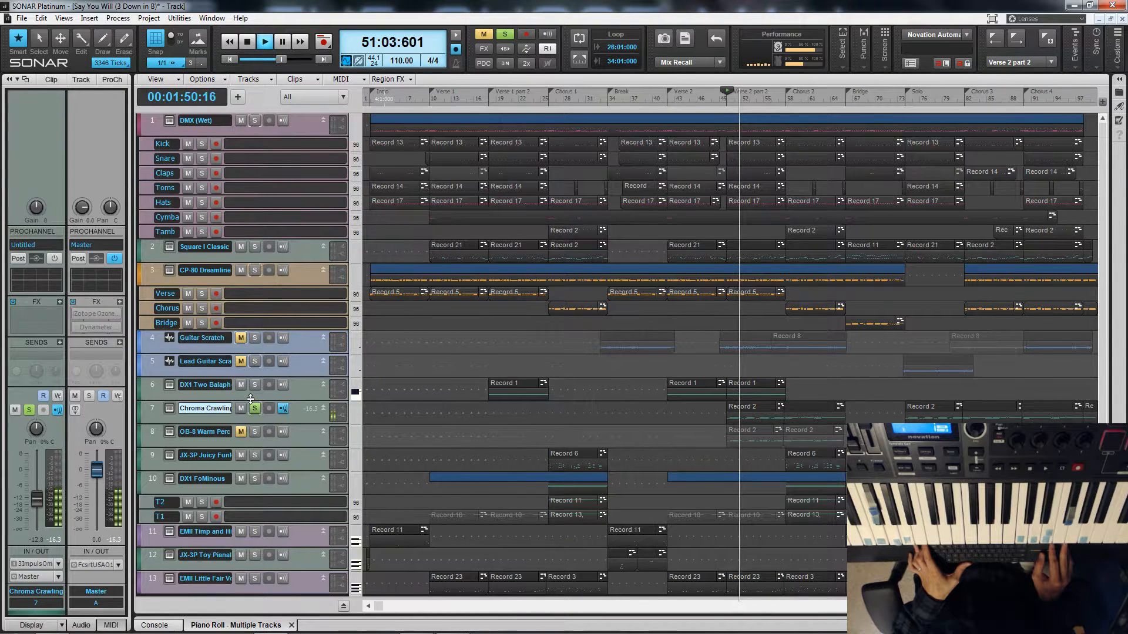
click(169, 408)
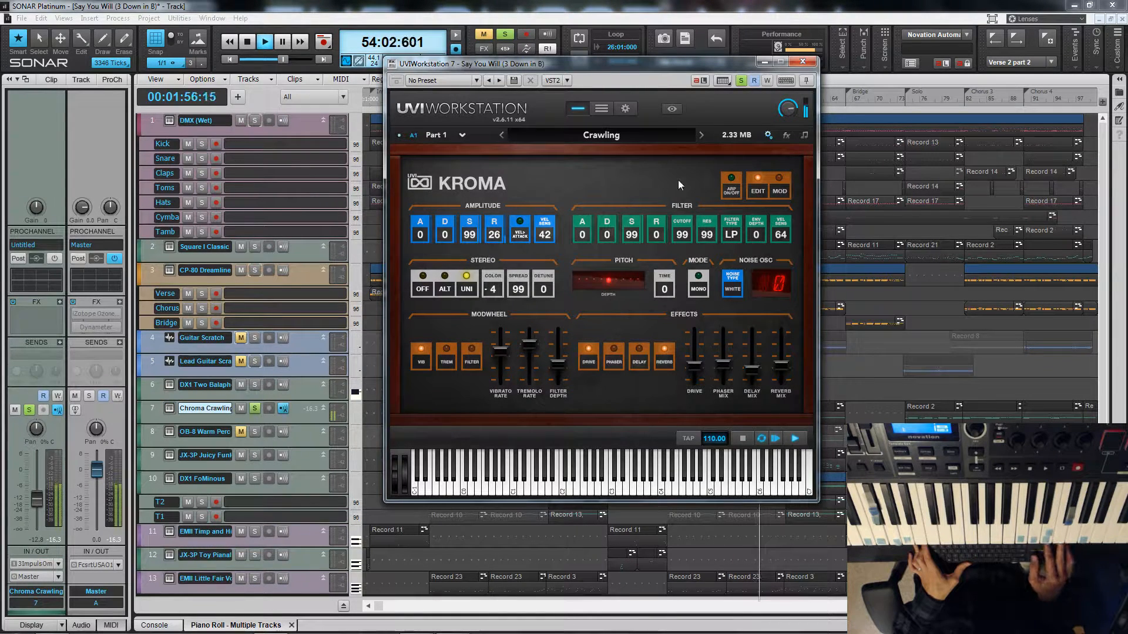
key(space)
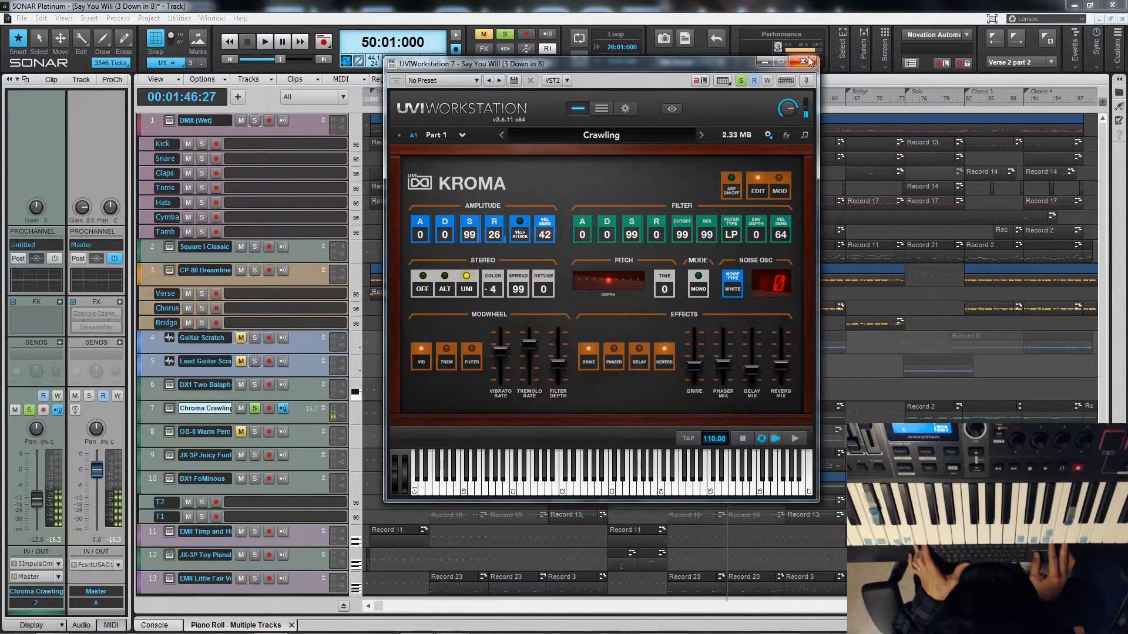
click(806, 60)
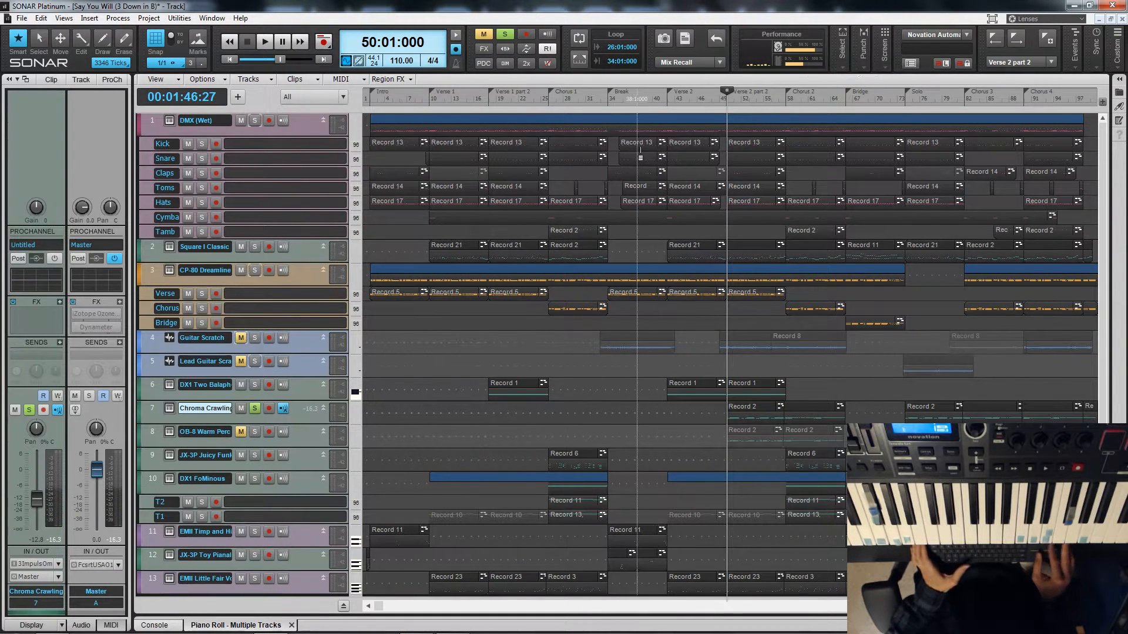
- Add CP-80 Dreamline to the solos and replay Verse 2 part 2 from measure 50
click(255, 270)
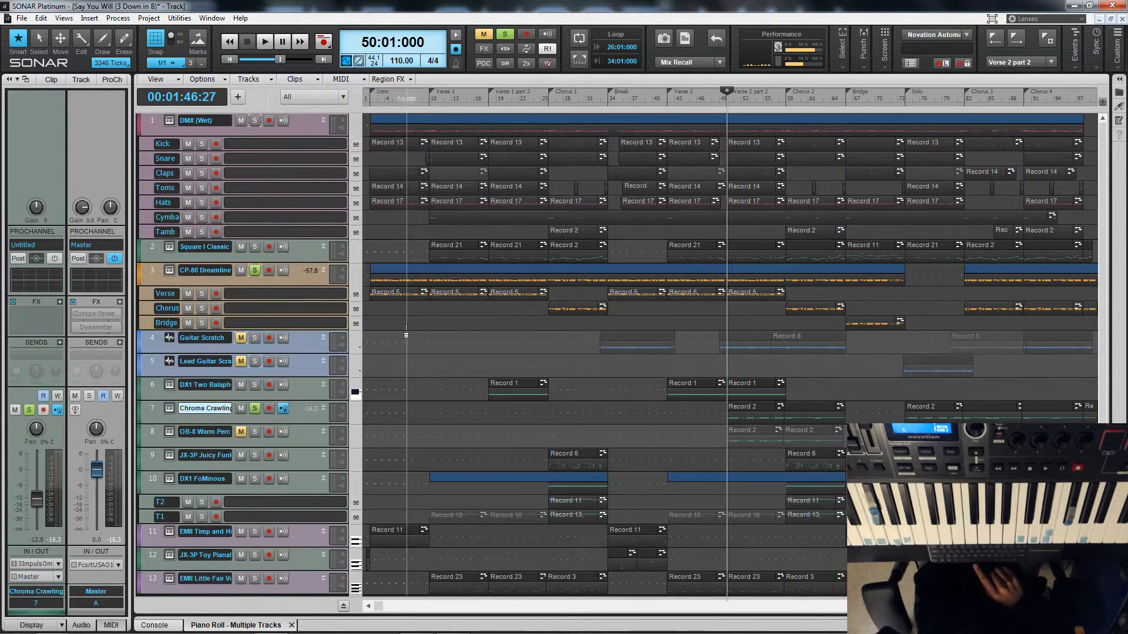
key(space)
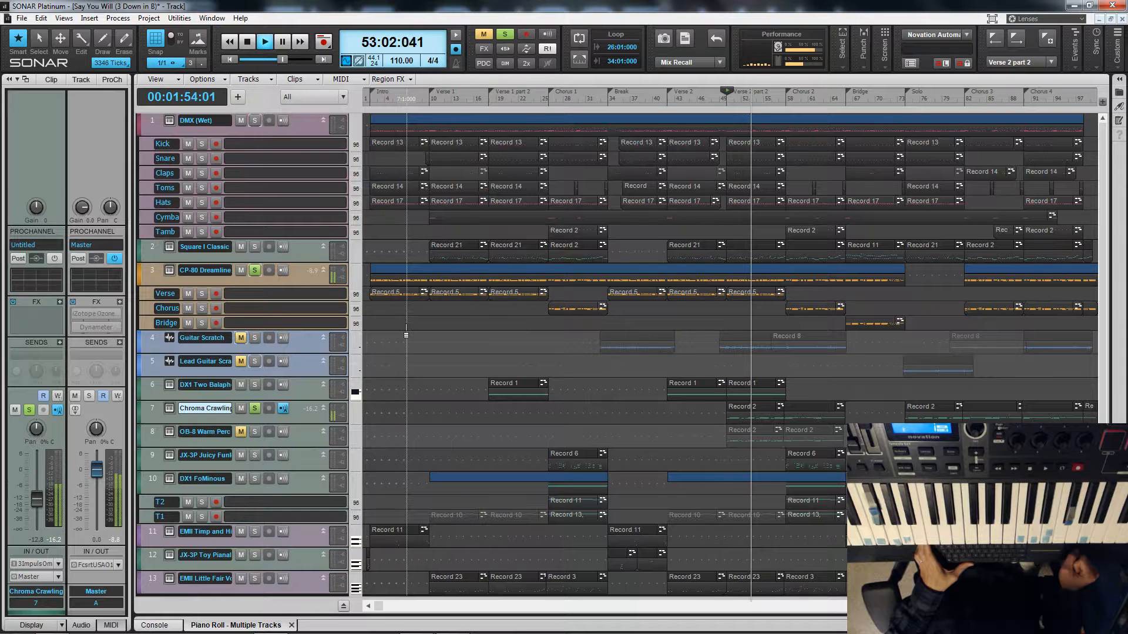
key(space)
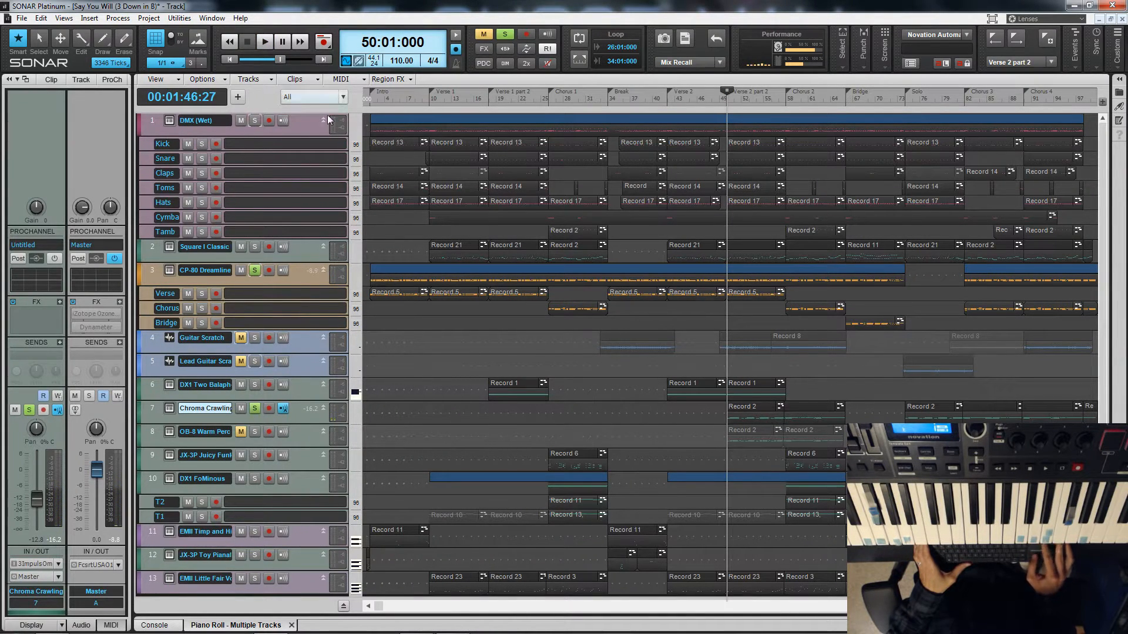
- Clear all solos and play the full mix from measure 48 through Verse 2 part 2
click(499, 37)
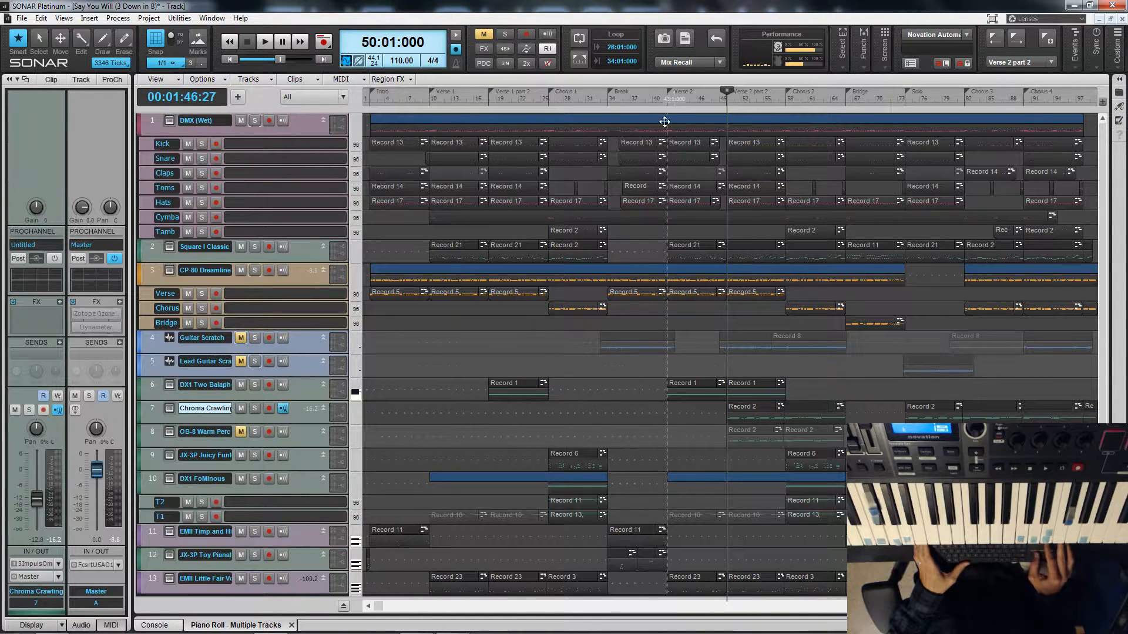
click(720, 102)
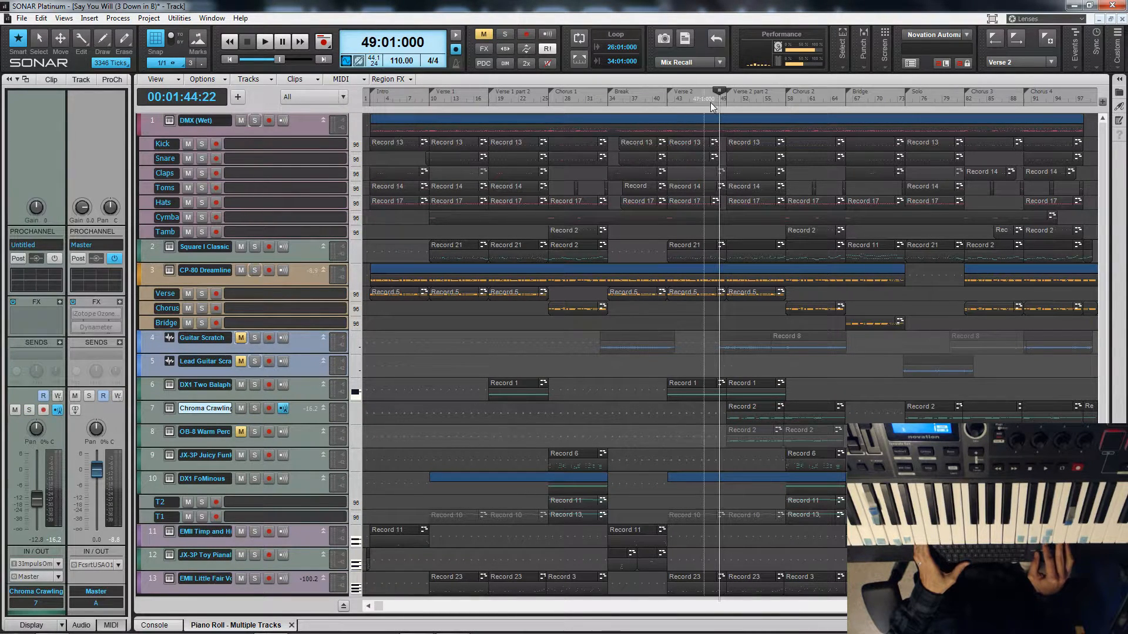
click(711, 102)
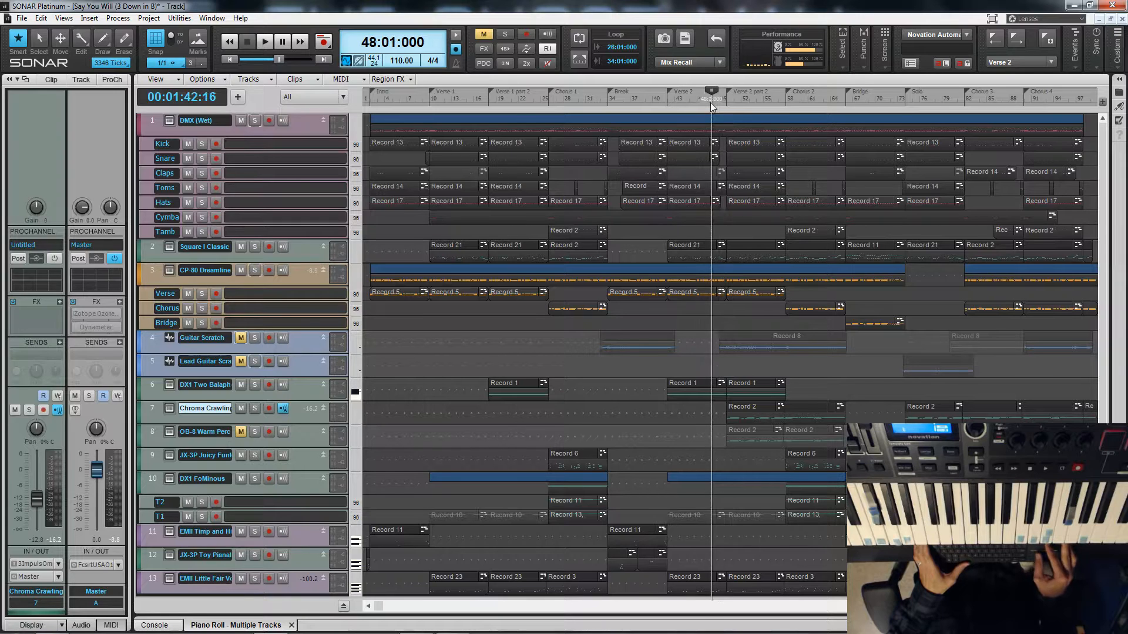
key(space)
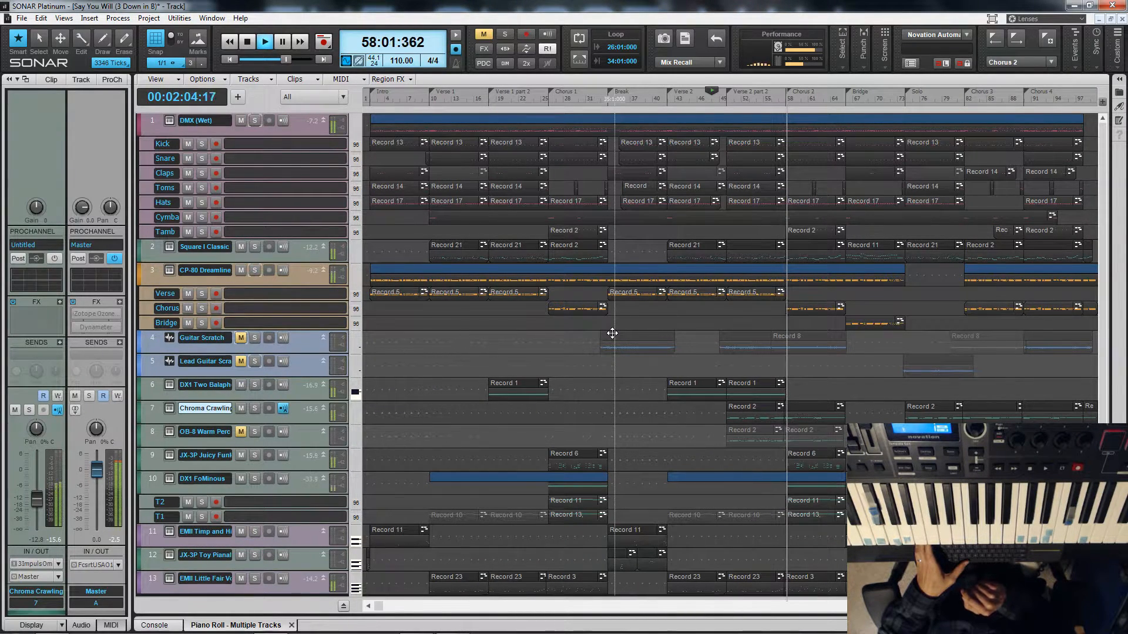
- Play the full mix from measure 58 through Chorus 2 and the Bridge, and reposition to measure 74 at the Solo
click(716, 361)
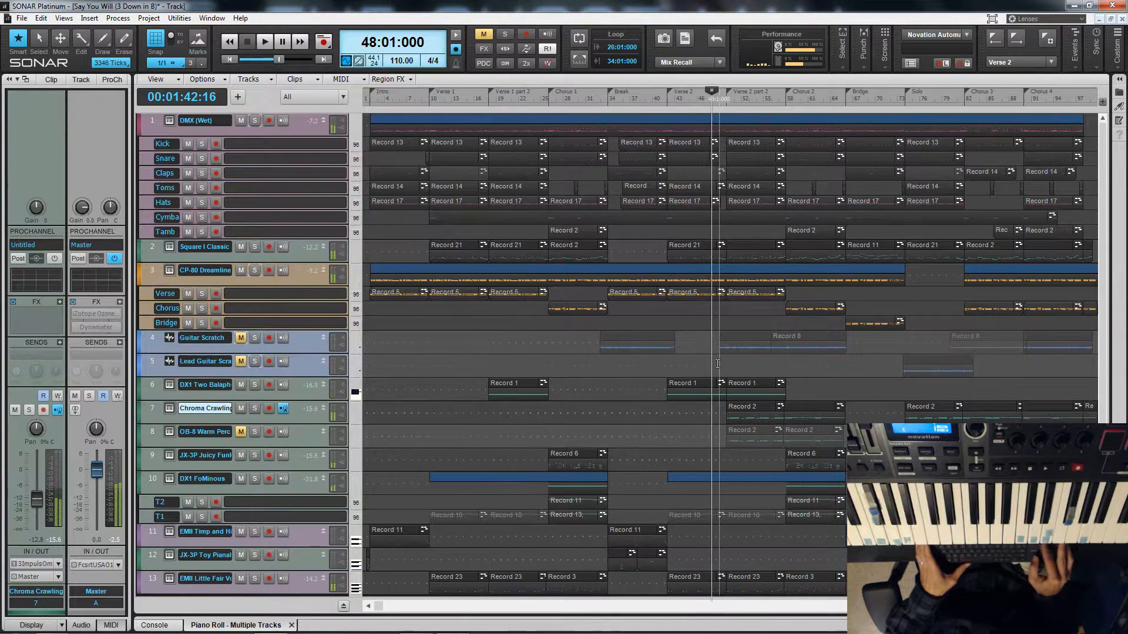
click(786, 371)
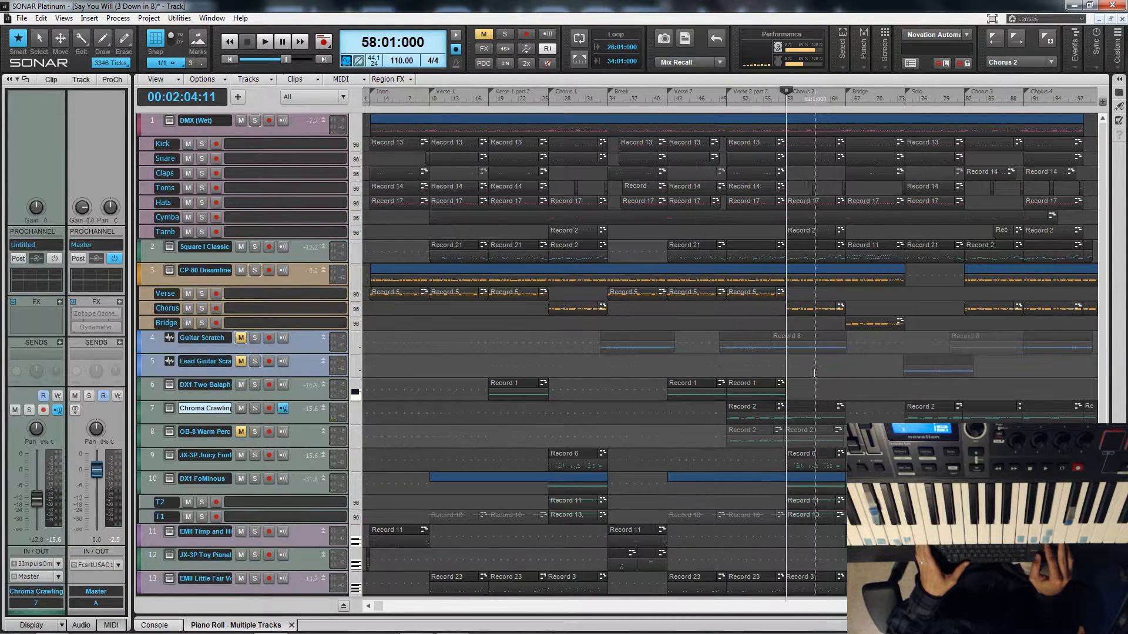
click(903, 336)
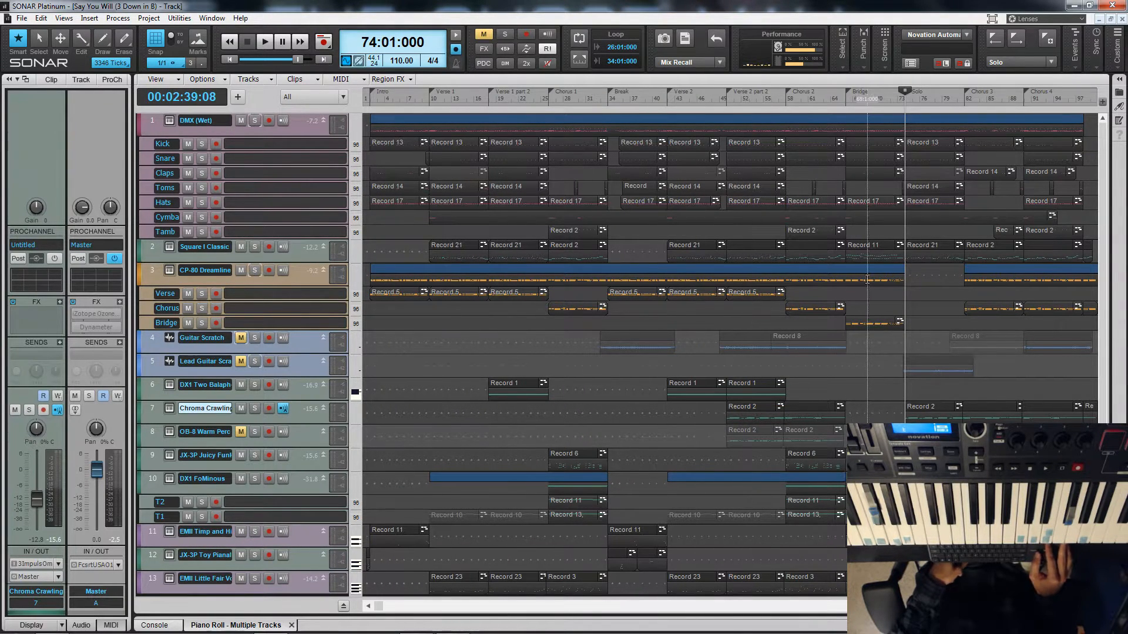
- Place the playback position at measure 73, then show the Chroma Crawling track's instrument and close its window
click(898, 291)
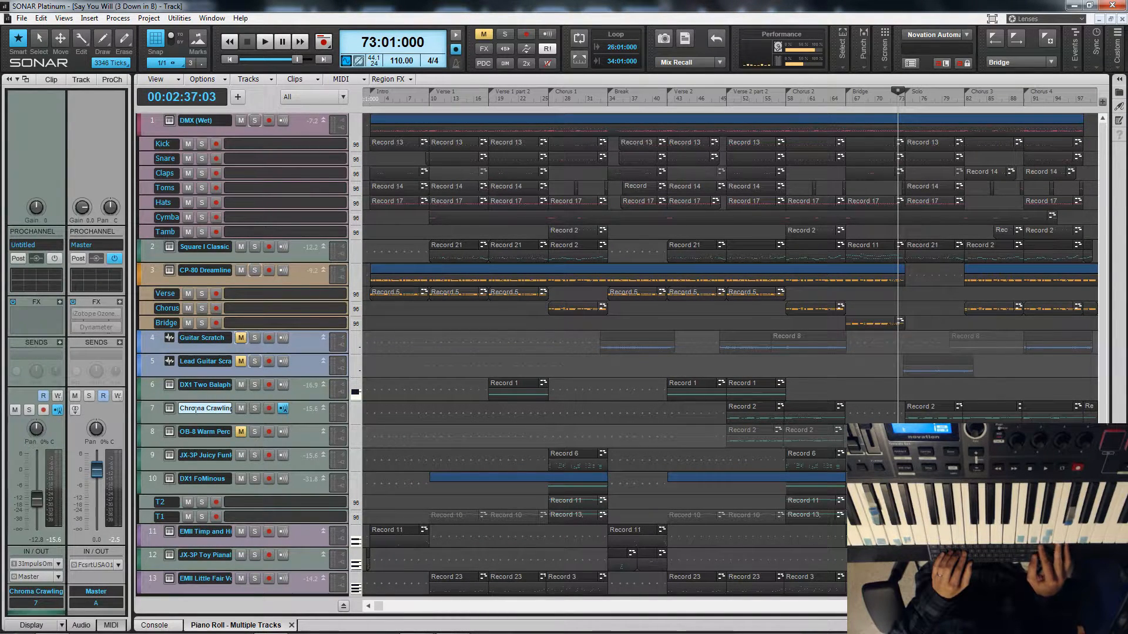
click(170, 409)
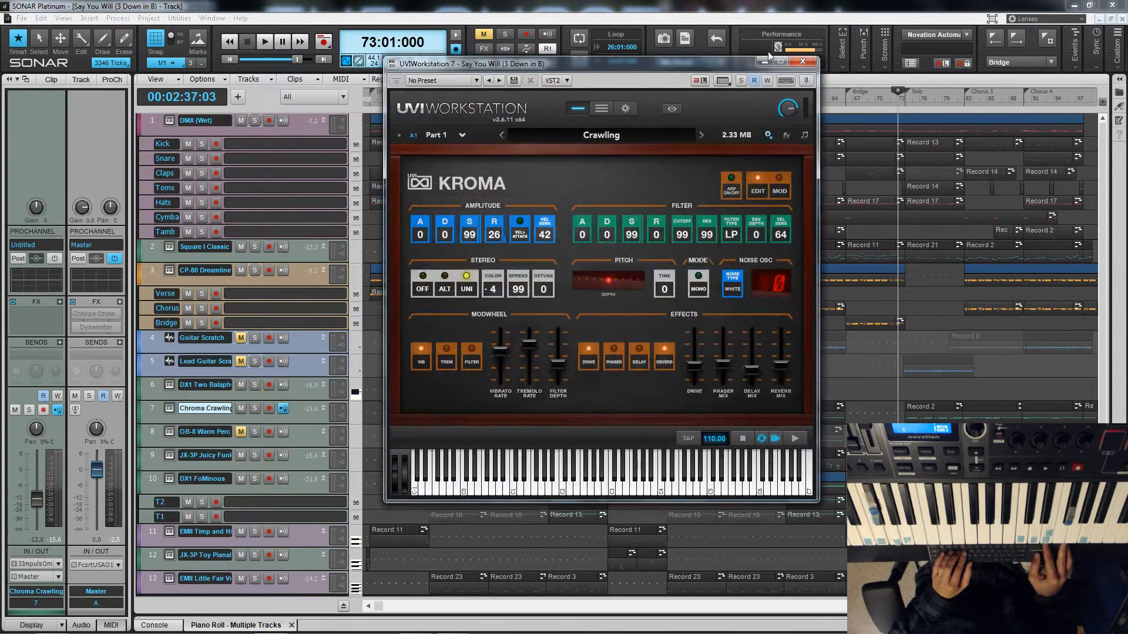
click(802, 62)
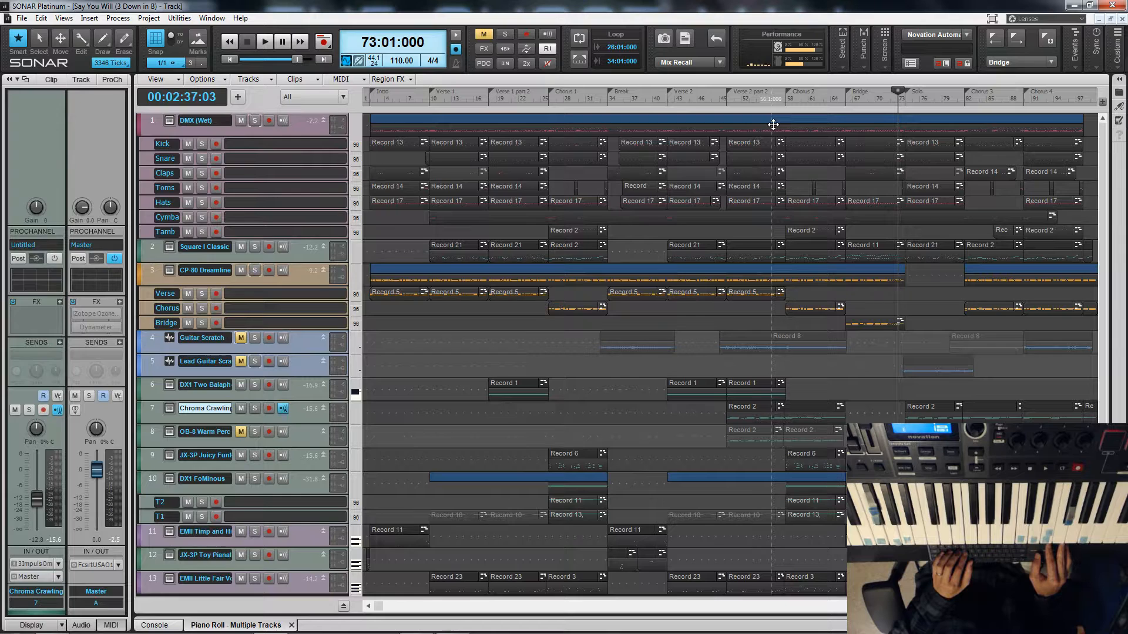
- Play the Solo section from measure 73, briefly unmuting the Lead Guitar Scratch track during playback, and stop
key(space)
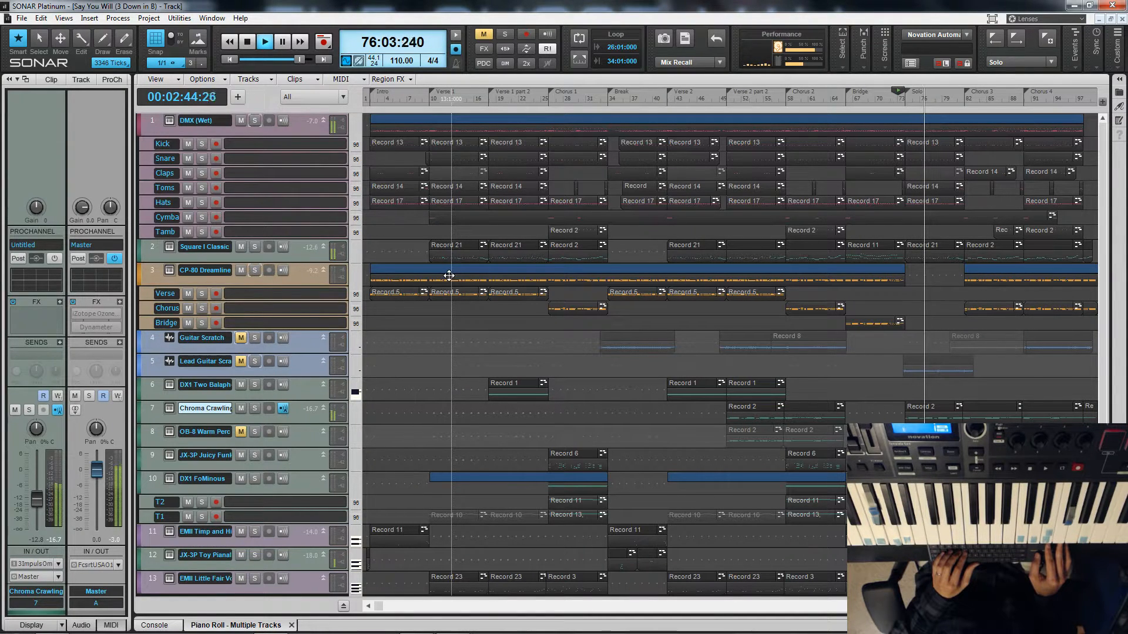
click(241, 361)
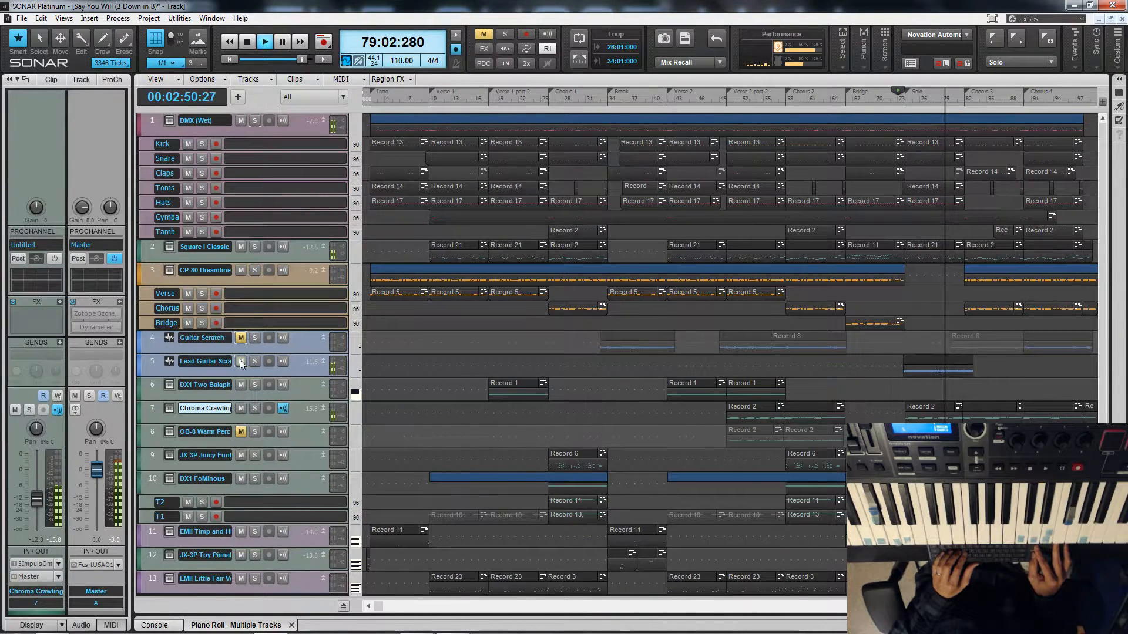
click(241, 361)
key(space)
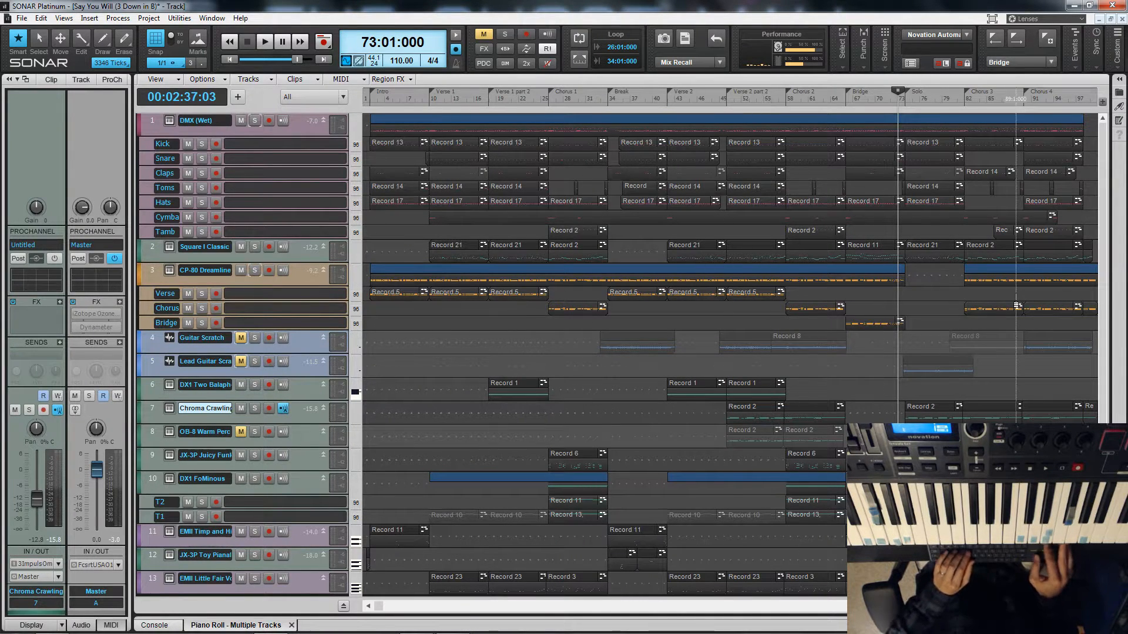
- Play the full mix from measure 81 into Chorus 3 and stop playback
click(953, 306)
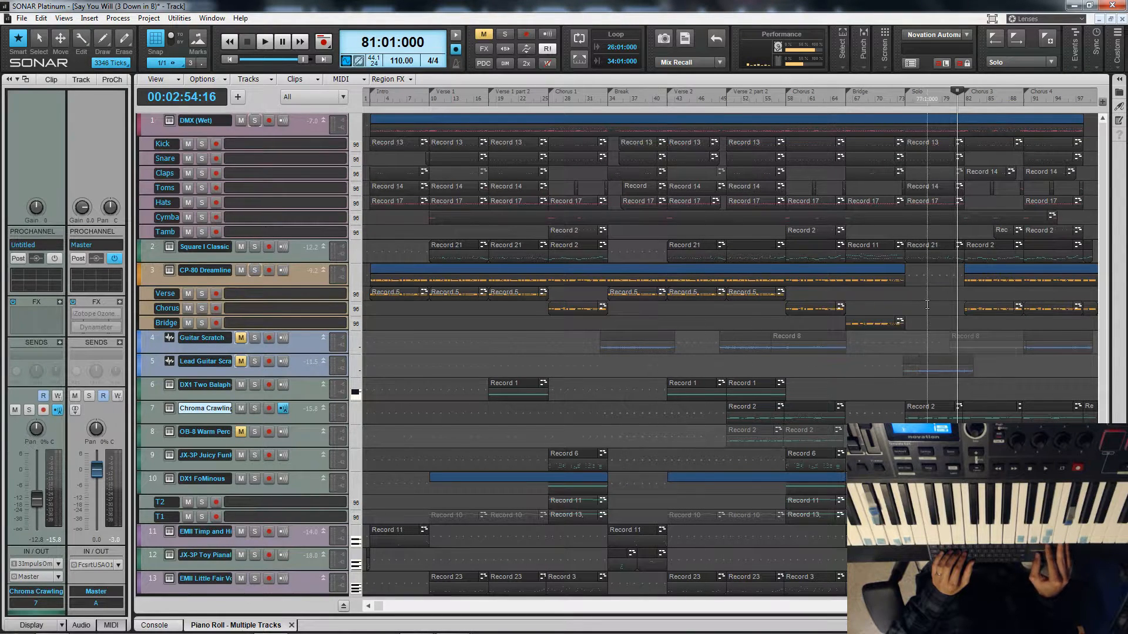
key(space)
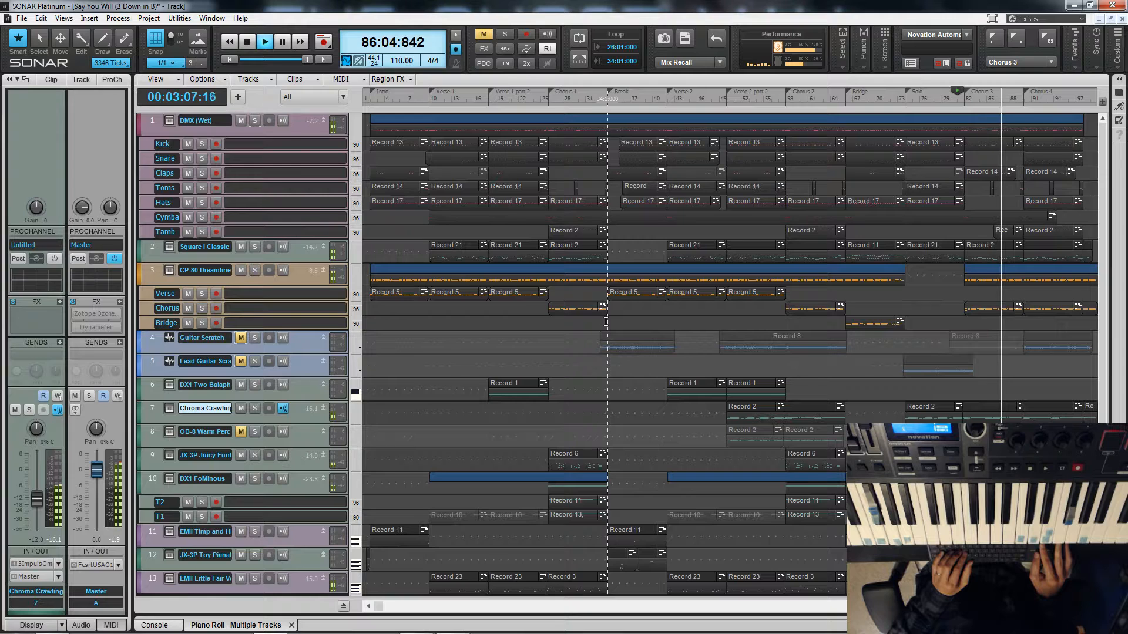
key(space)
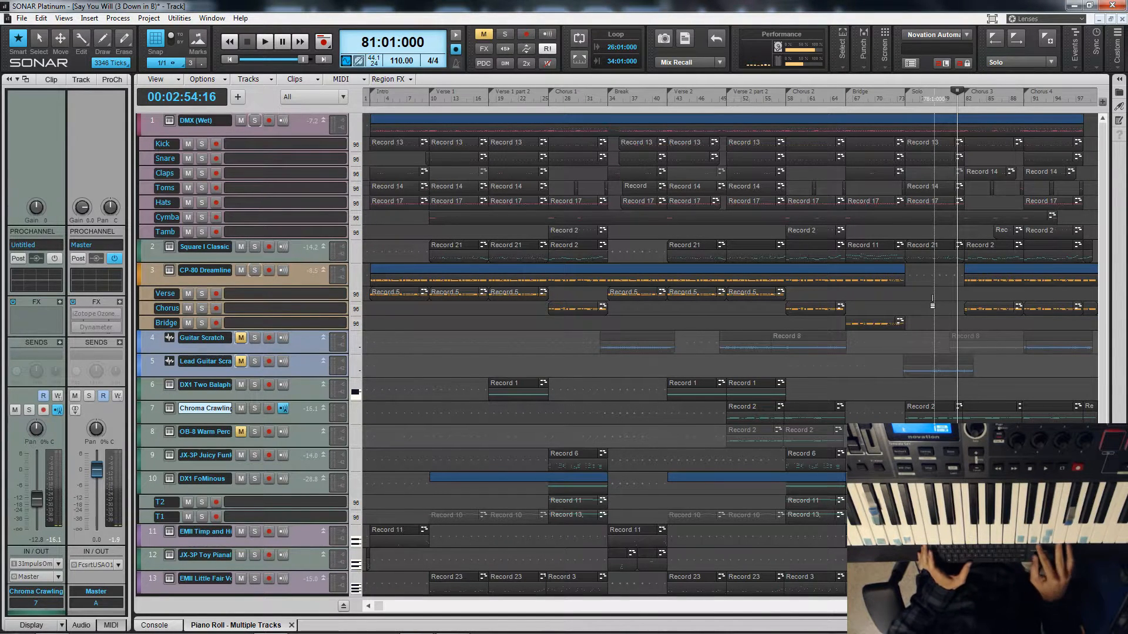
- Highlight the Chorus 3 and Chorus 4 time ranges in turn, clear the selection, and play from measure 81 to the song's end
drag(967, 101, 1023, 104)
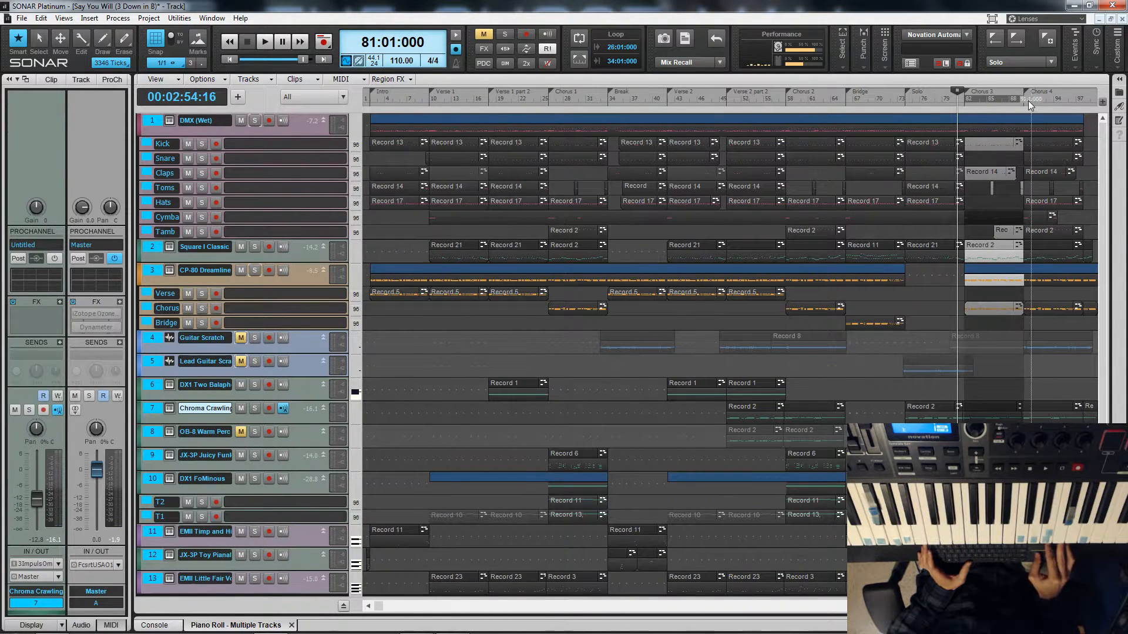
drag(1085, 100, 1074, 103)
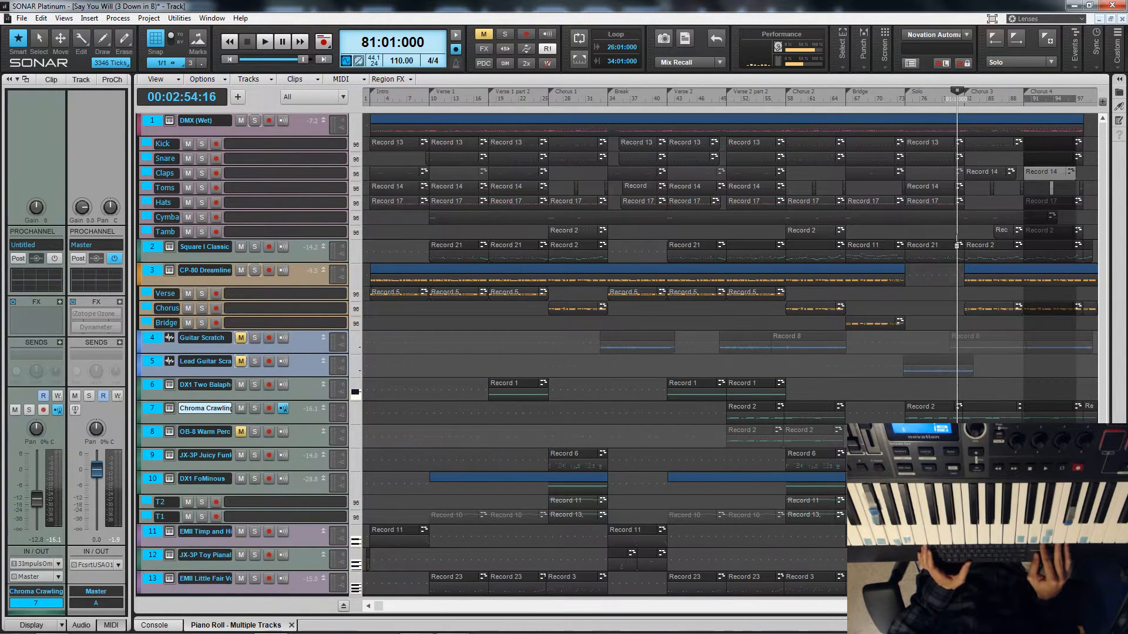
click(956, 279)
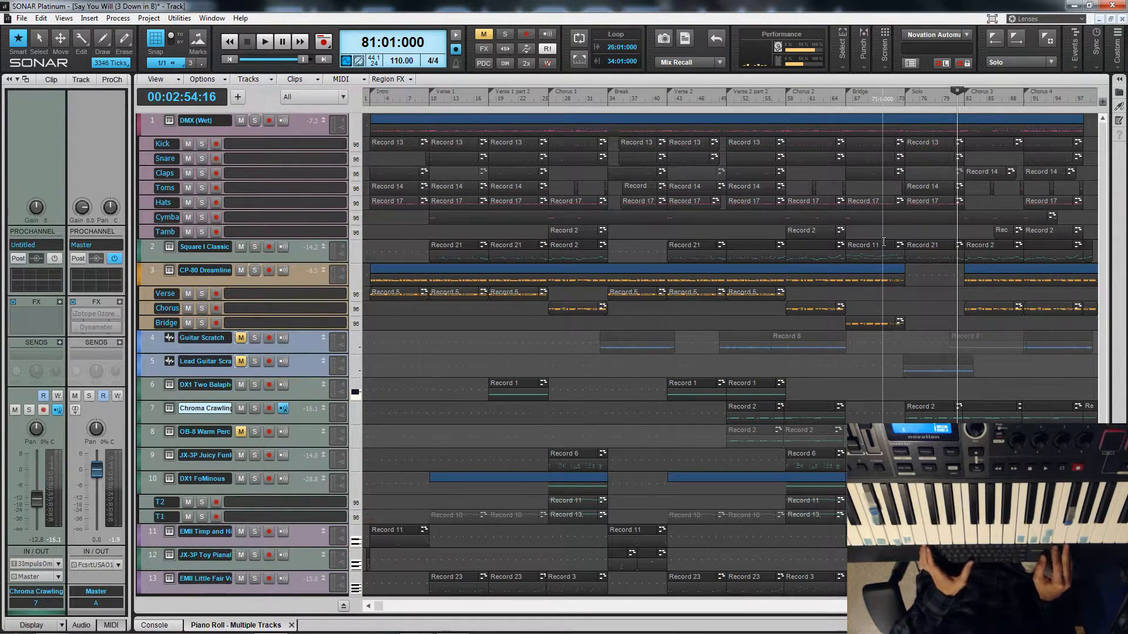
key(space)
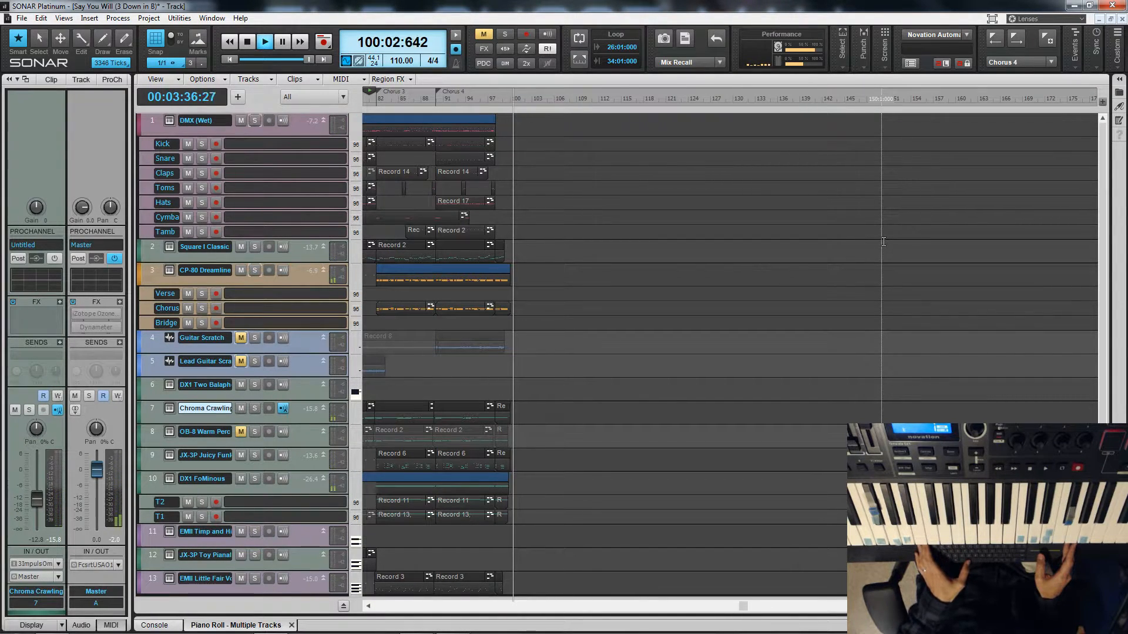
key(space)
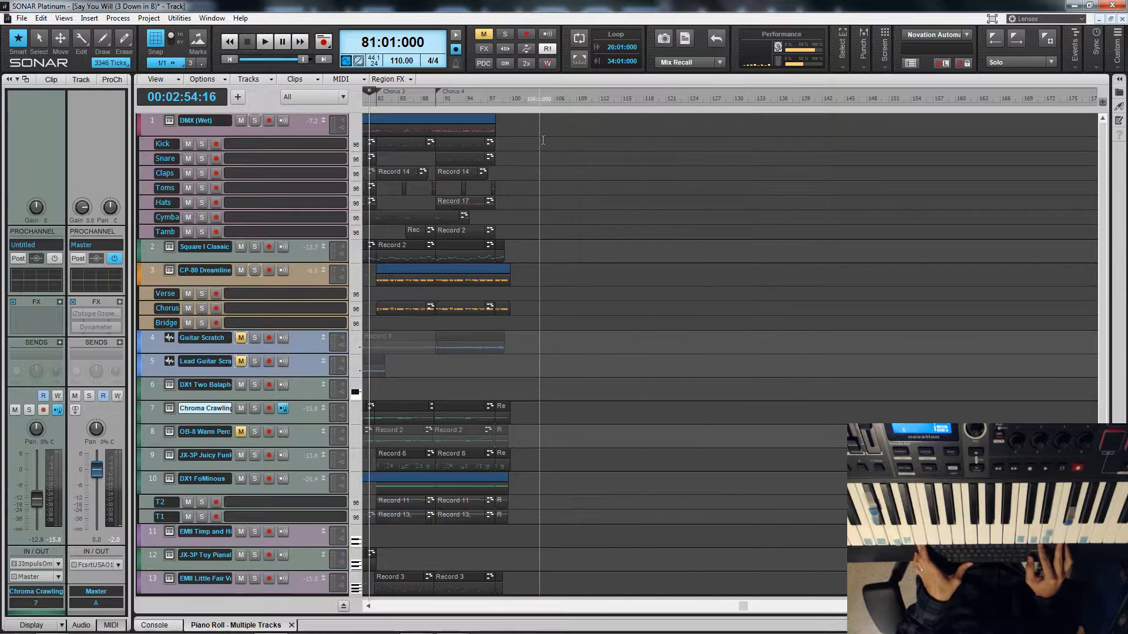
- Select the Chorus 4 time range, play the ending from measure 98, and rewind to the start of the project
click(492, 100)
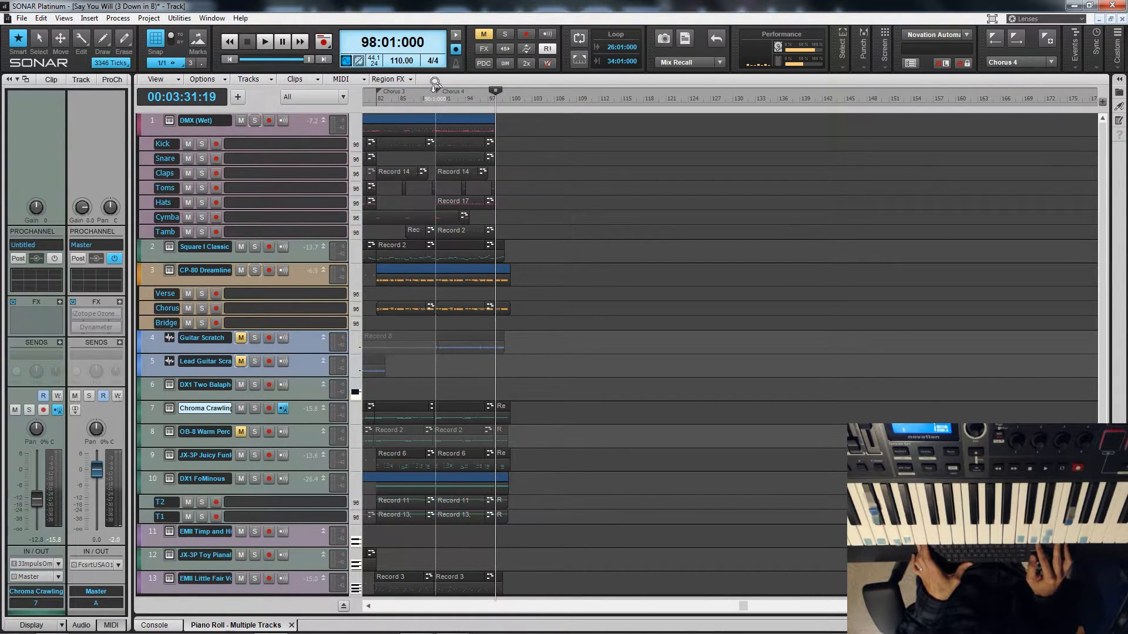
drag(438, 104, 495, 105)
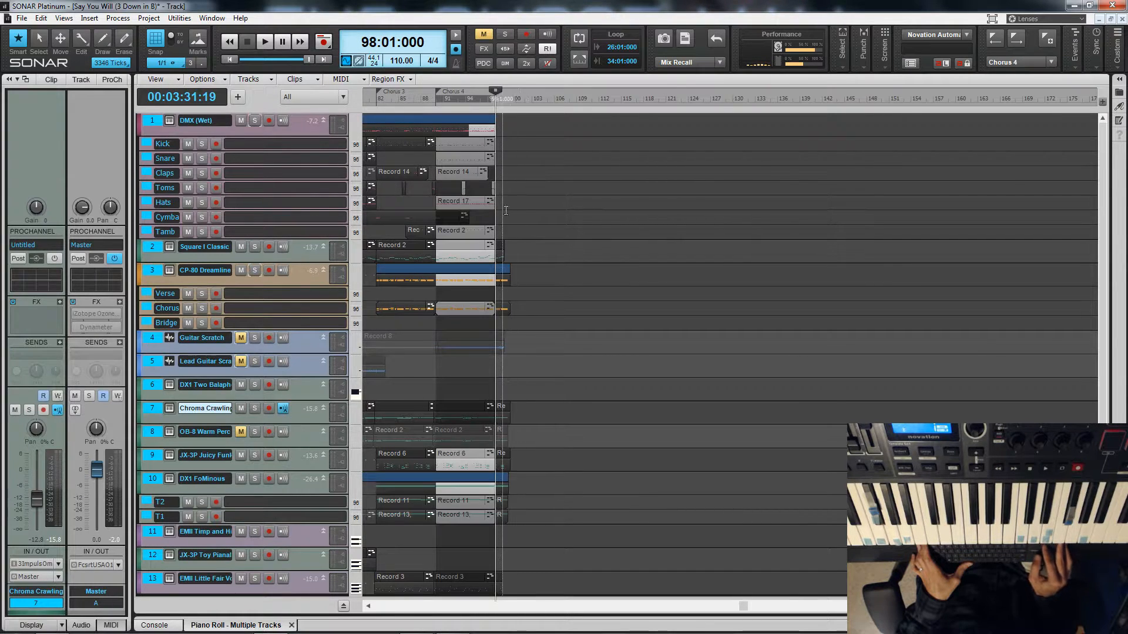
key(space)
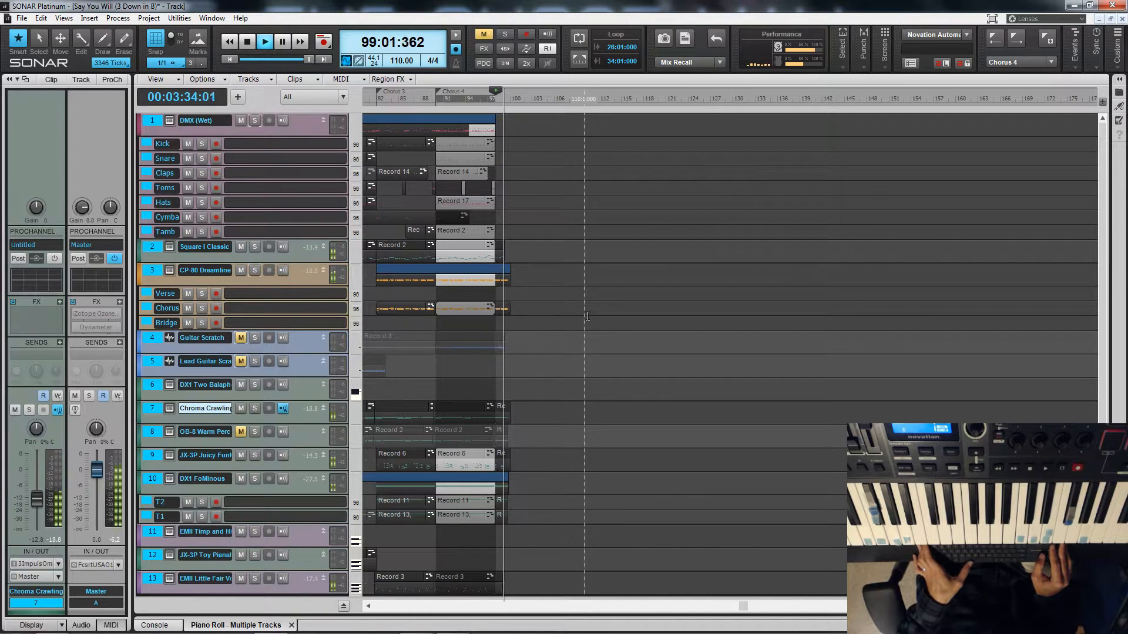
key(space)
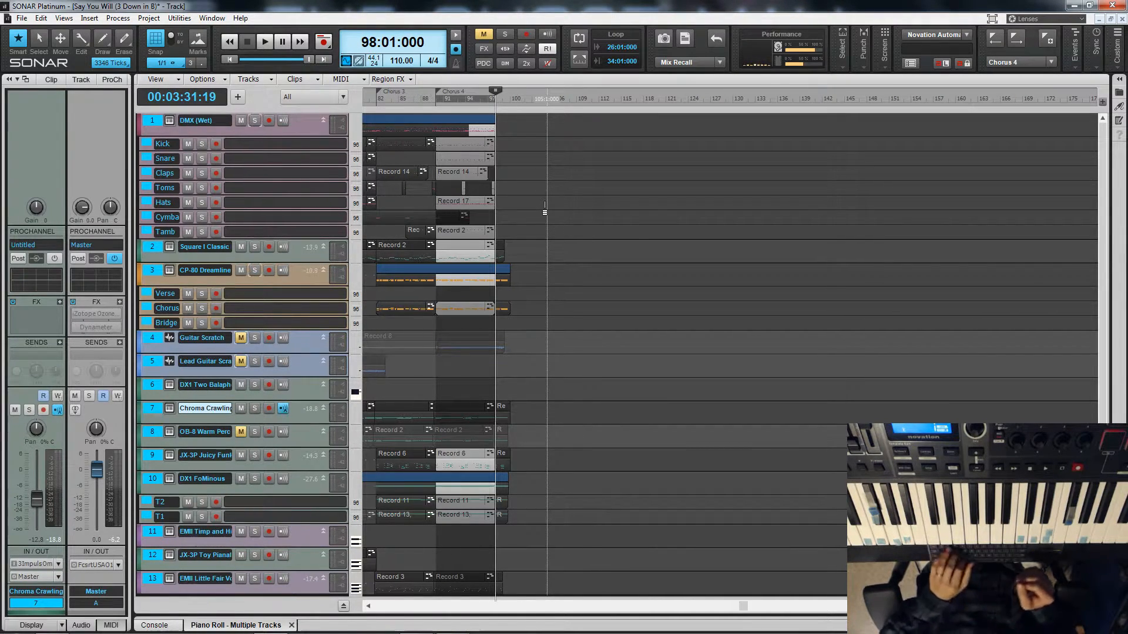
key(w)
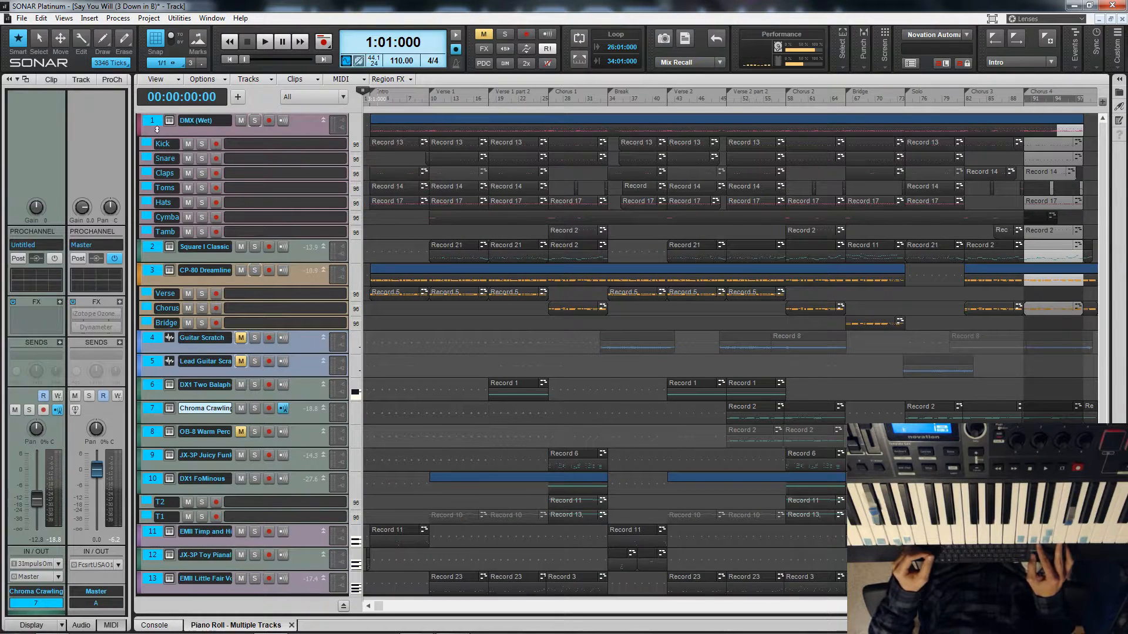
- Show the DMX (Wet) track's Addictive Drums 2 kit and its Reel Machines Explore page, and close the instrument window
click(156, 121)
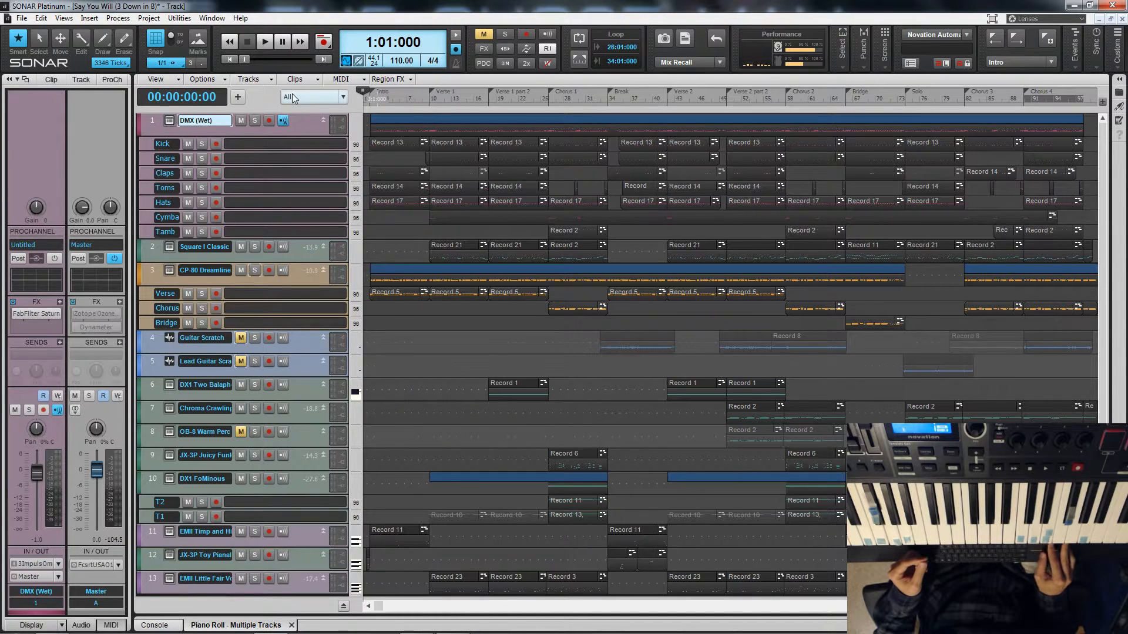
click(170, 120)
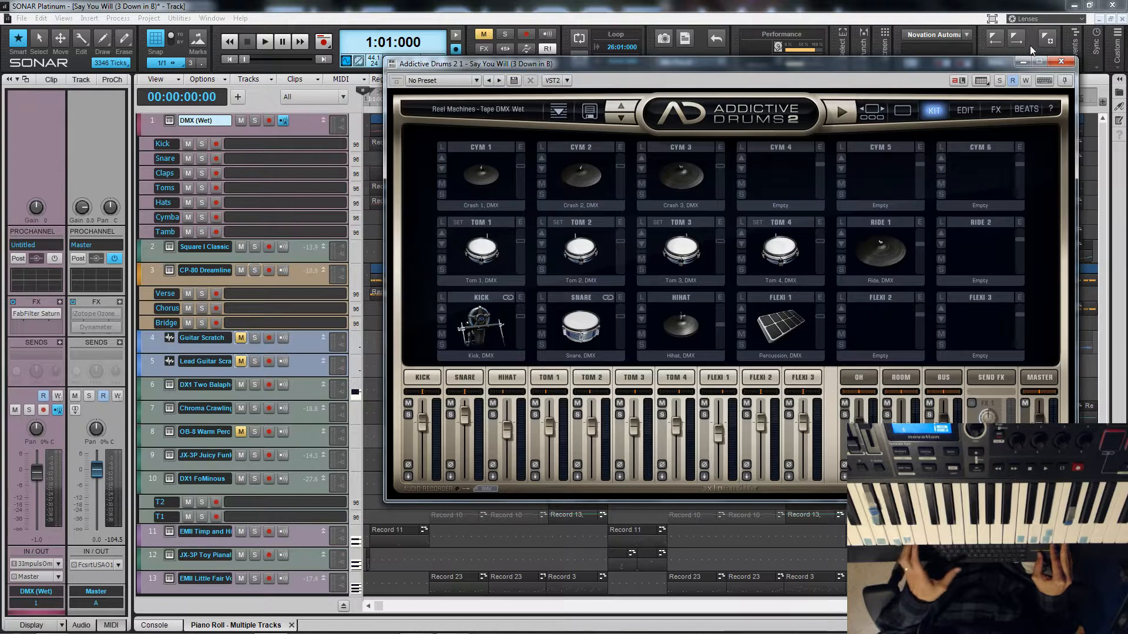
click(910, 114)
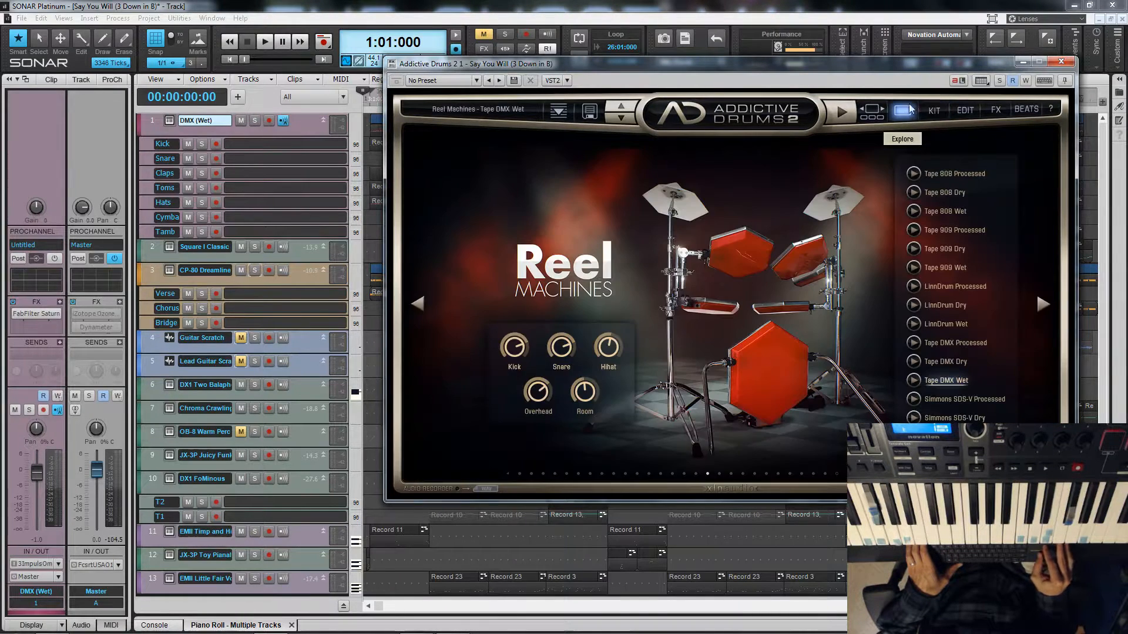
click(1060, 62)
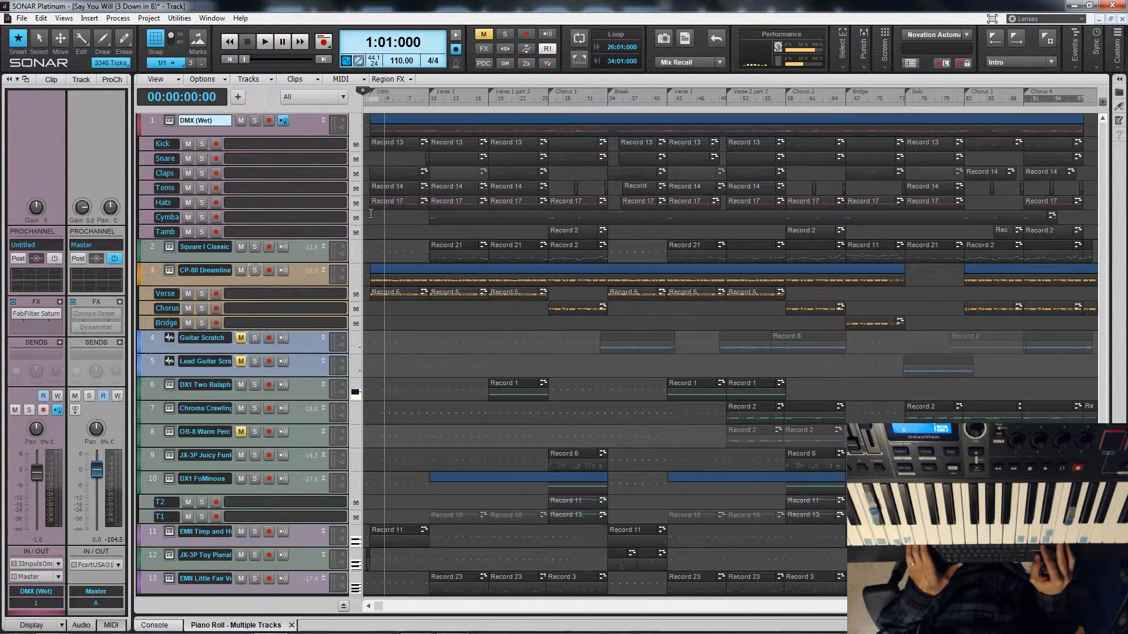
- Show the Square I Classic track's instrument, close its window, and audition the track soloed from measure 10
click(169, 250)
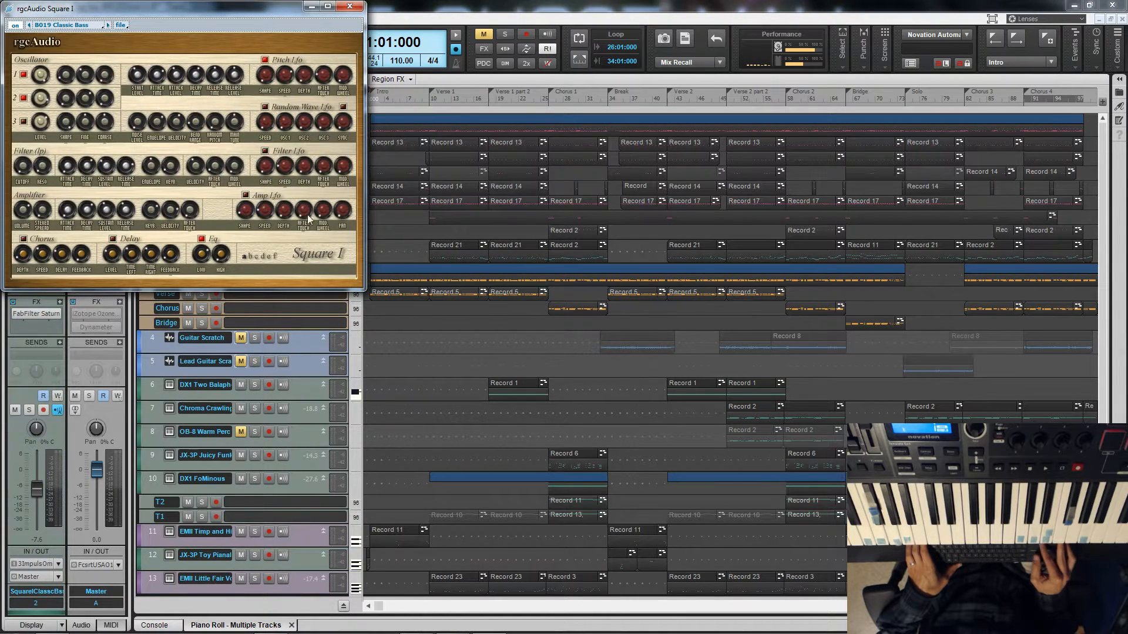
click(358, 9)
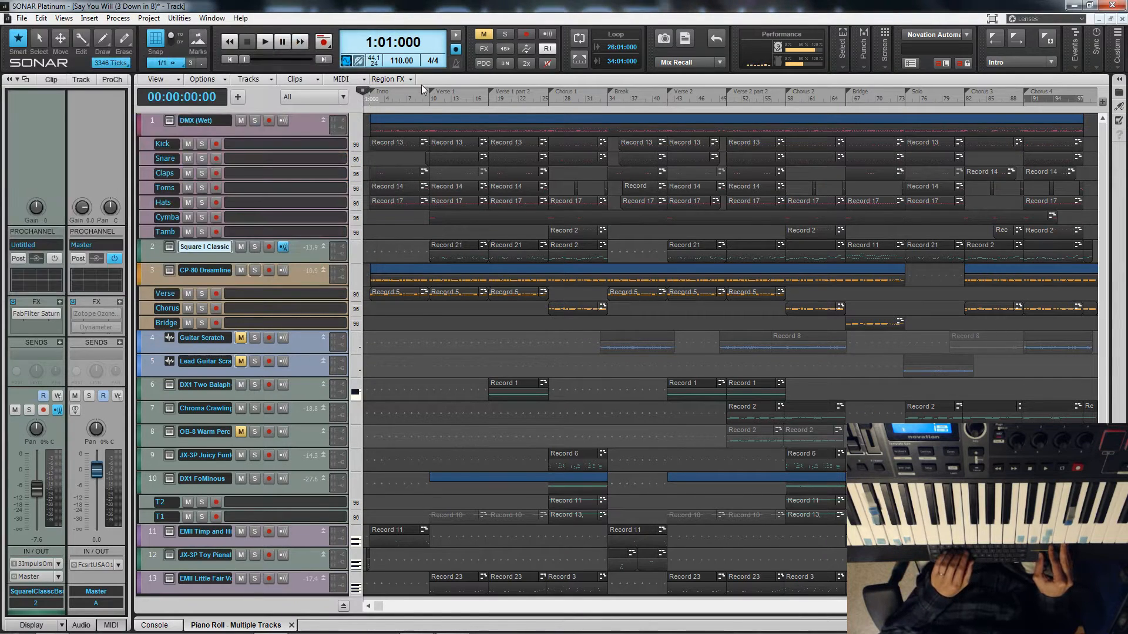
click(426, 101)
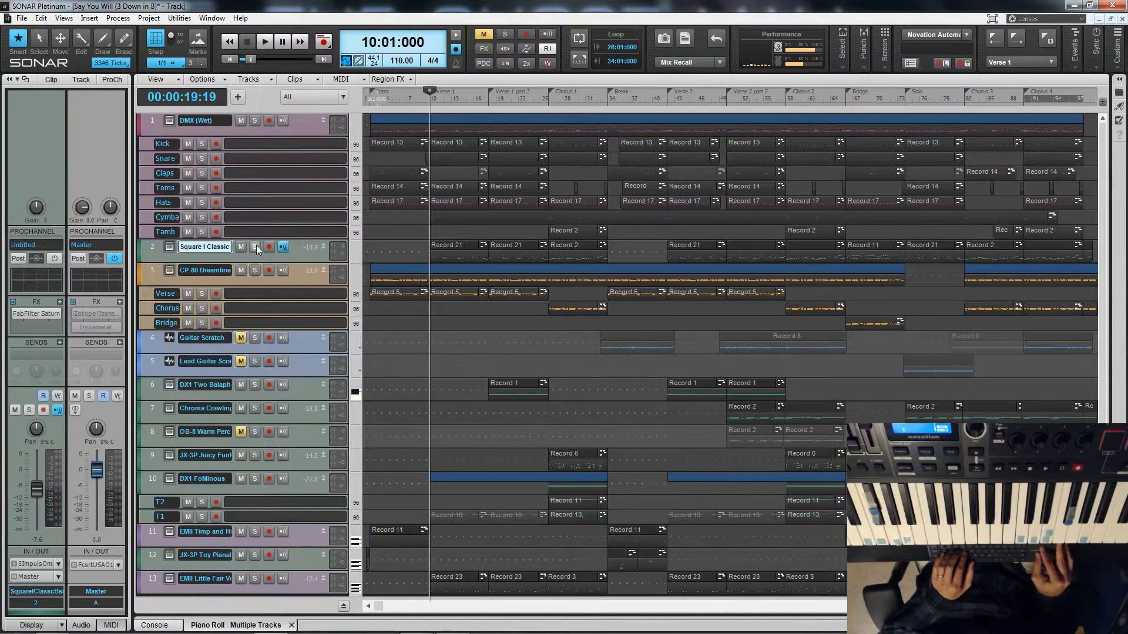
key(space)
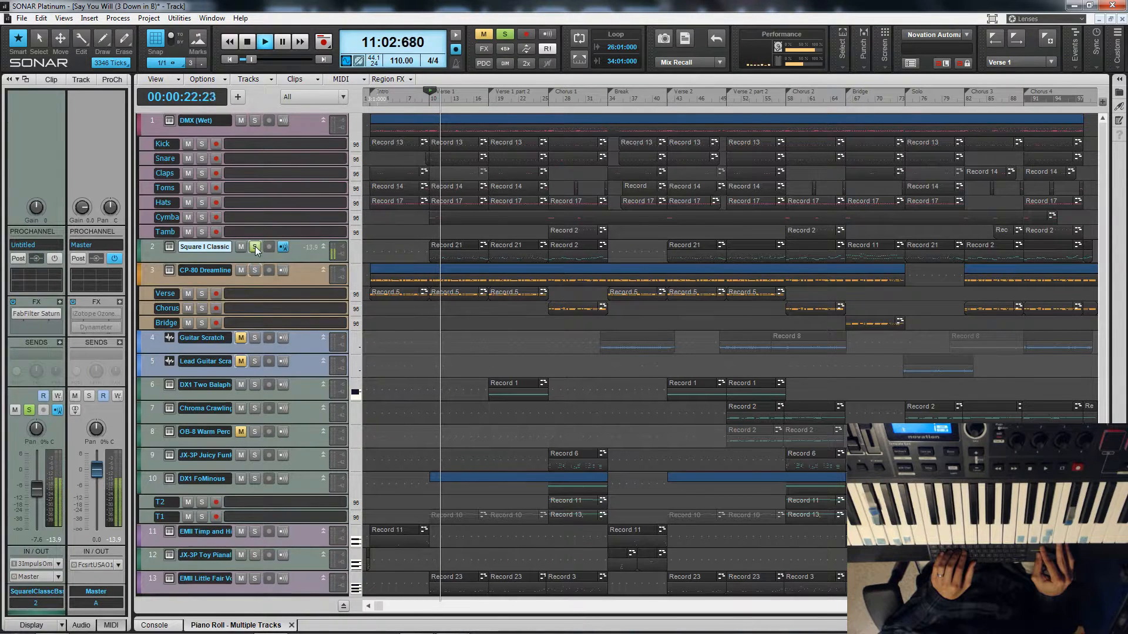
key(space)
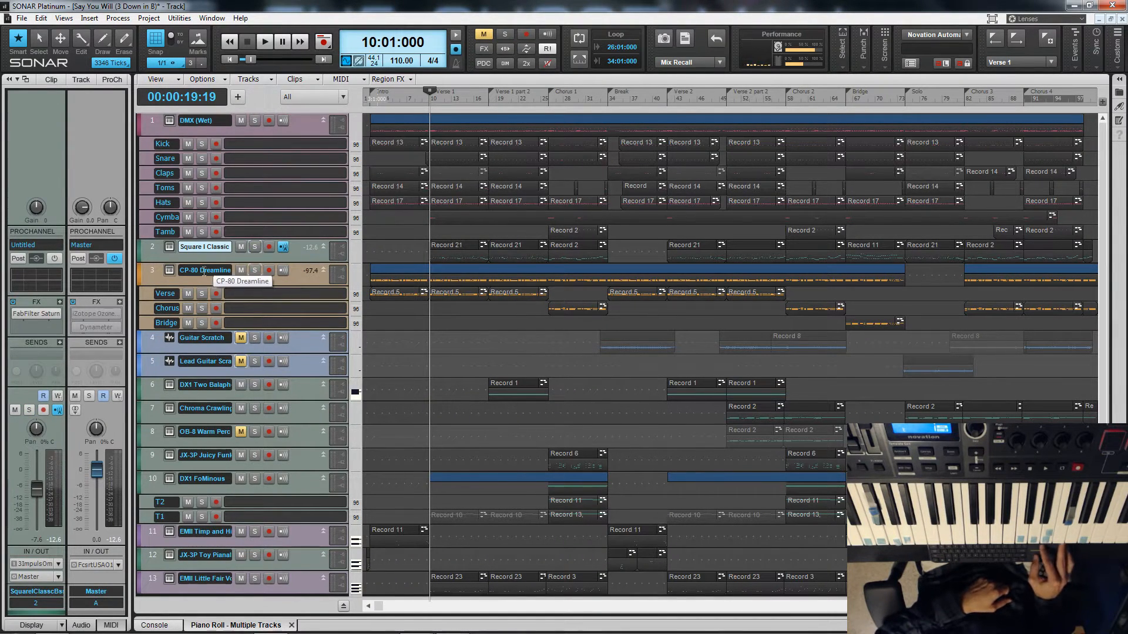
- Show the CP-80 Dreamline track's Addictive Keys instrument and close its window
click(170, 269)
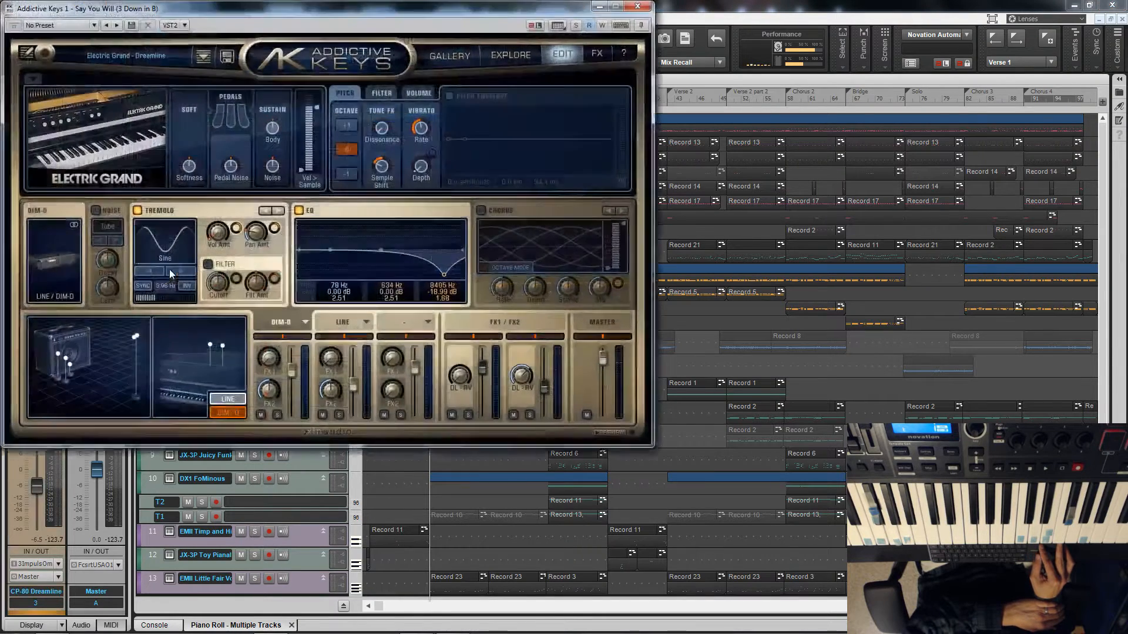
click(631, 9)
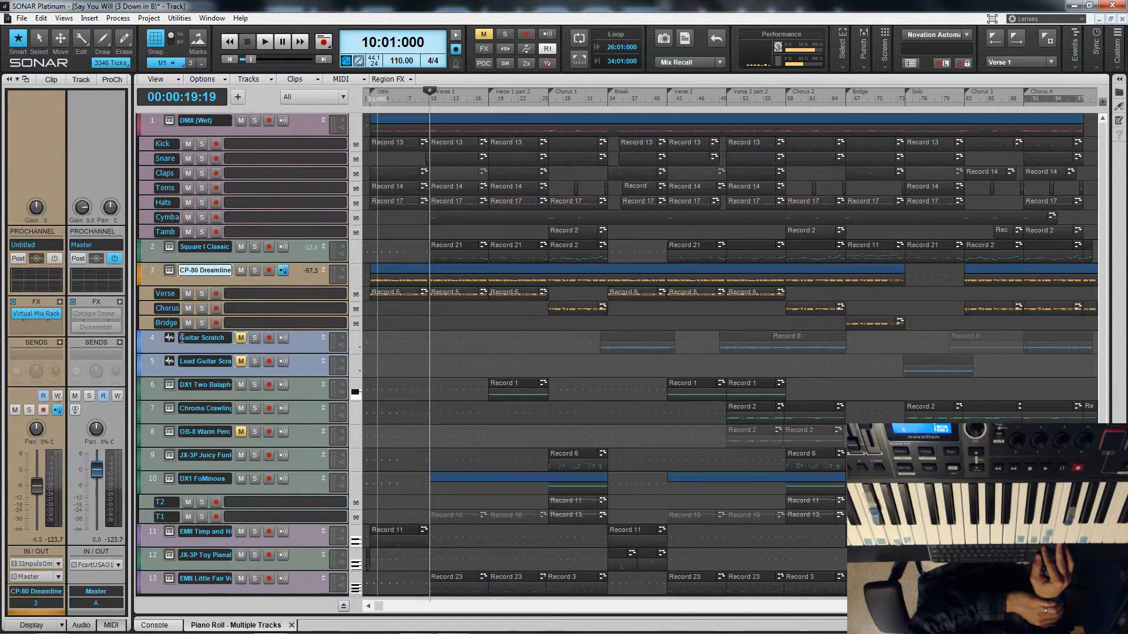
- Select the Guitar Scratch track and show its Guitar Rig 5 effect
click(237, 347)
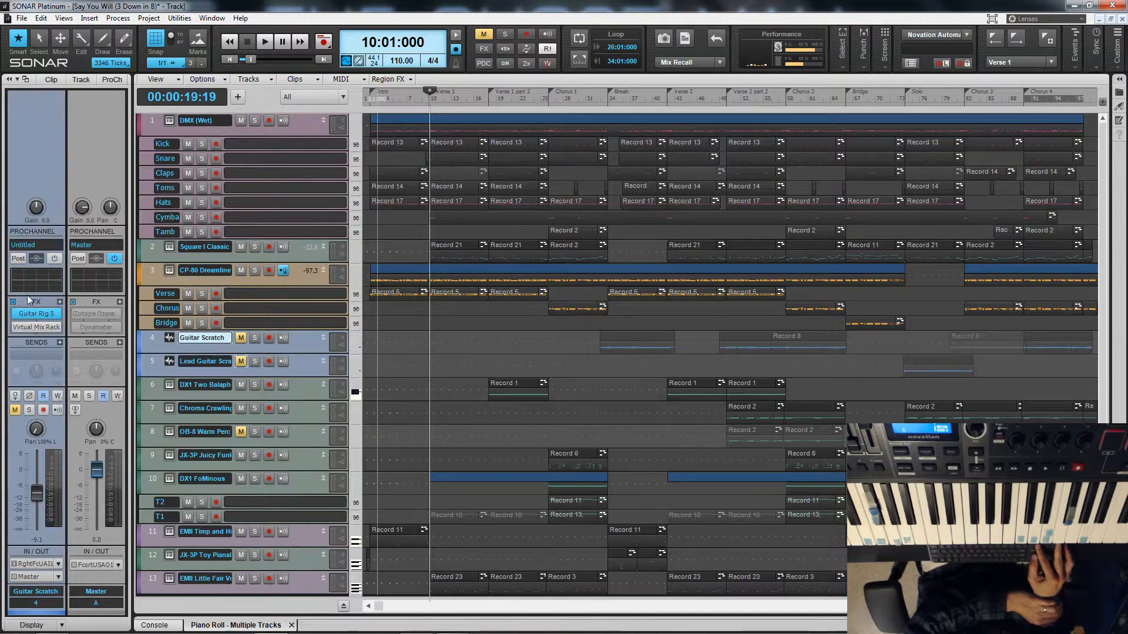
double_click(36, 312)
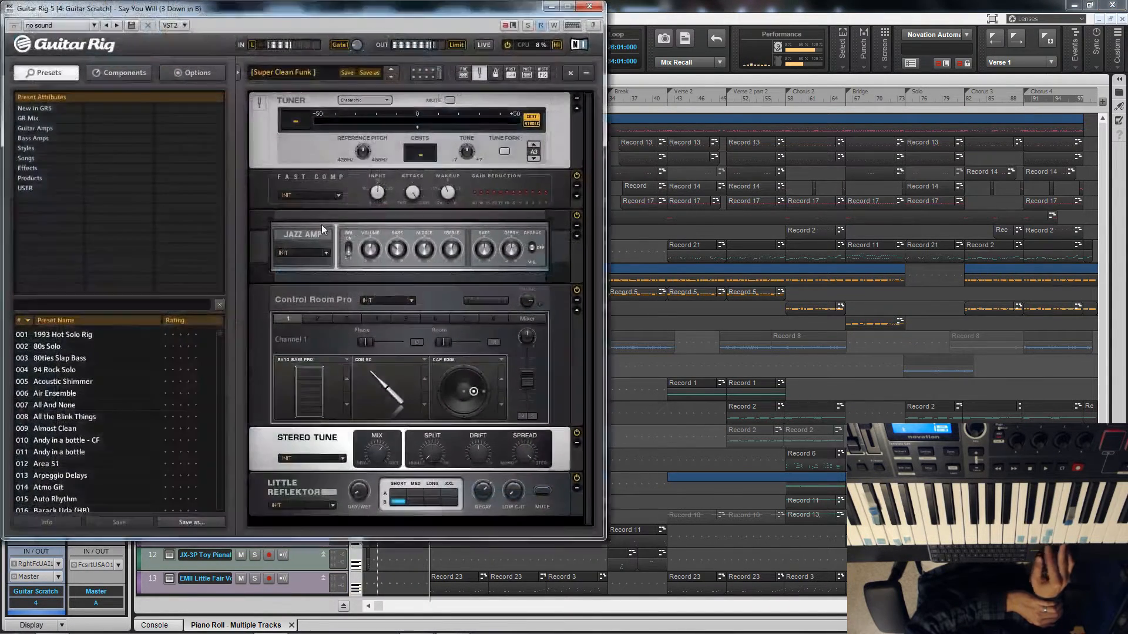
- Set the play position to measure 33 with the Guitar Rig 5 window kept clear of the arrangement, and close the window
drag(432, 10, 717, 29)
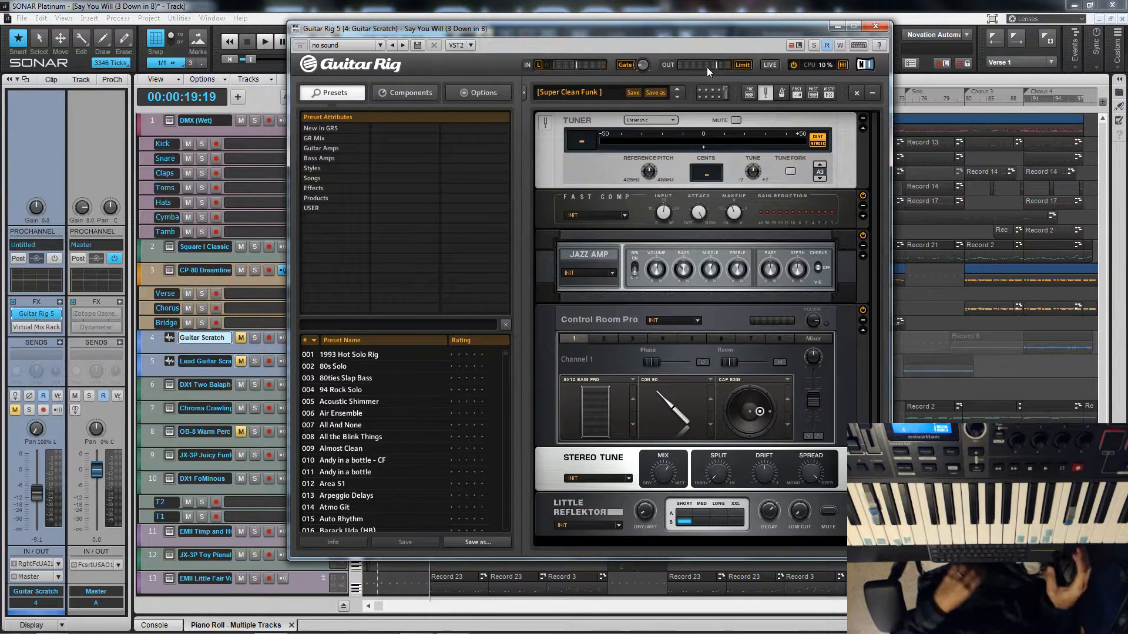
drag(767, 27, 265, 44)
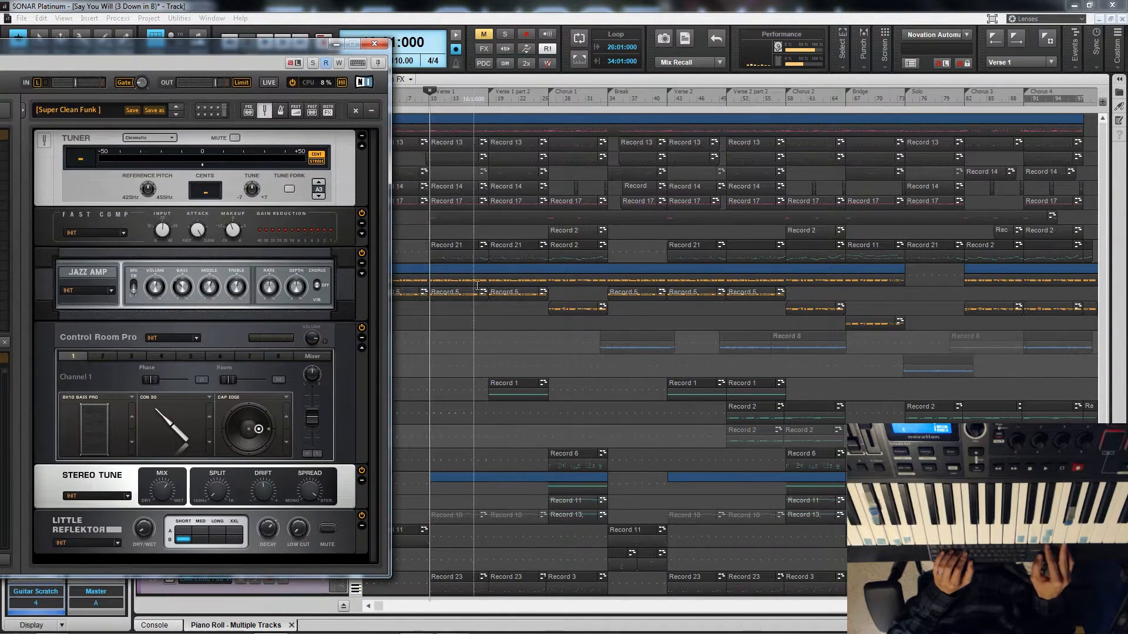
key(space)
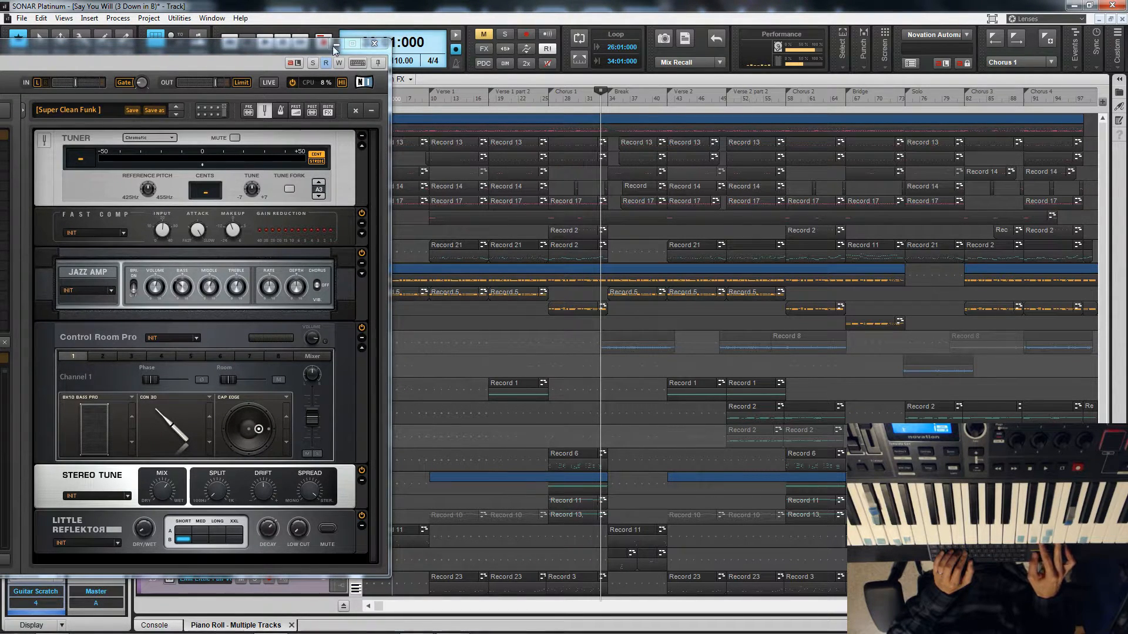
click(373, 44)
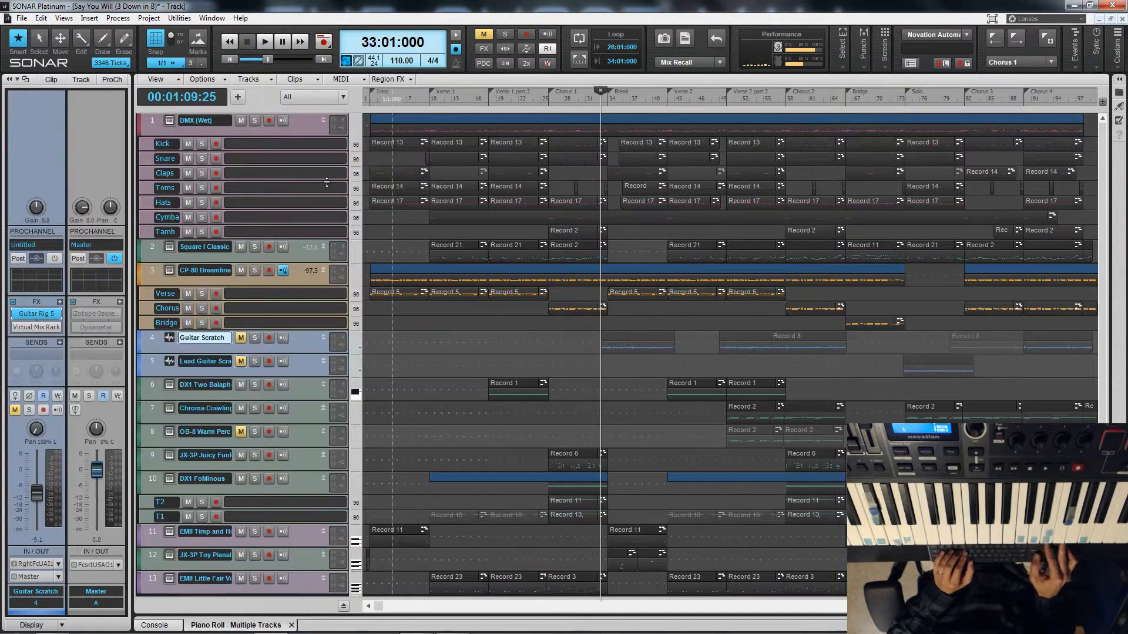
- Unmute and solo the Guitar Scratch track, audition it with its Guitar Rig 5 effect shown, and close the effect window
click(241, 341)
click(254, 338)
double_click(33, 313)
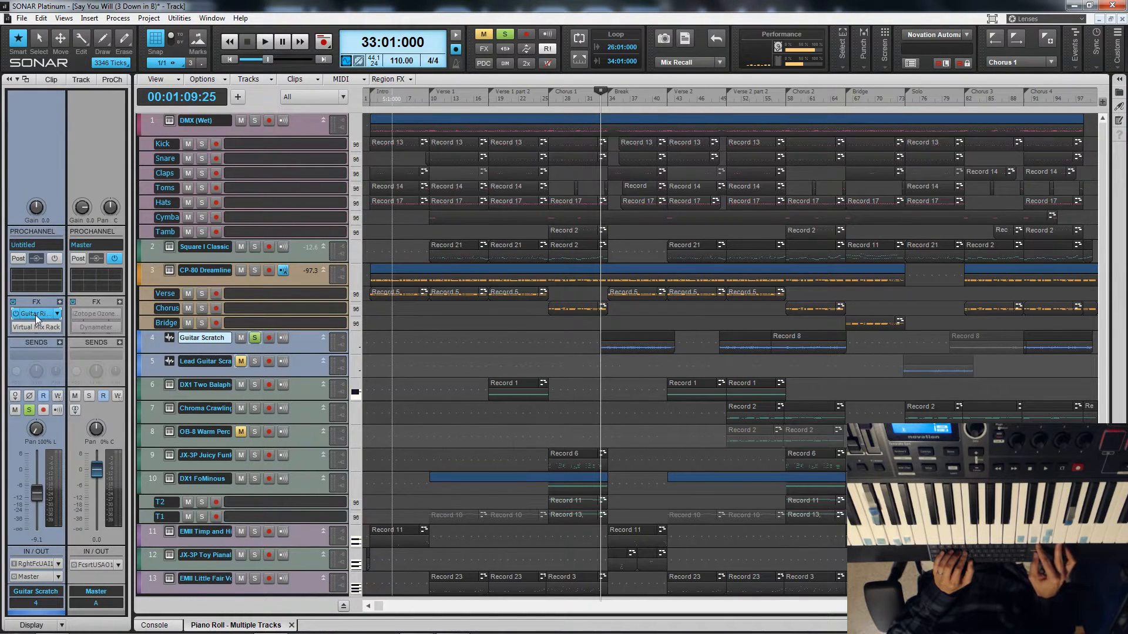
drag(281, 43, 713, 25)
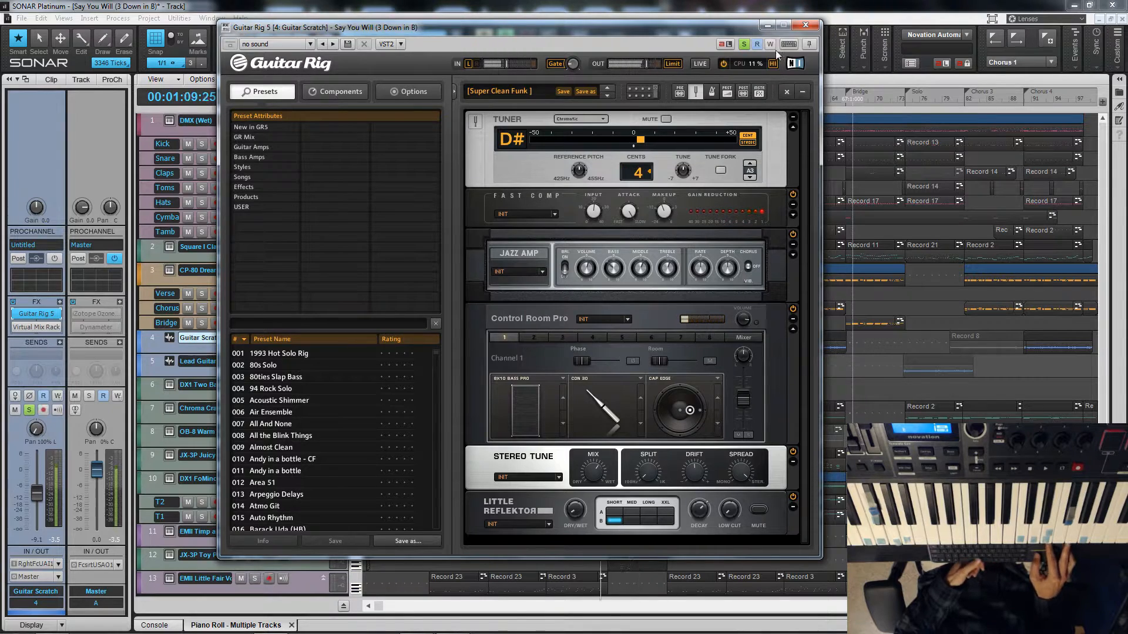
click(805, 26)
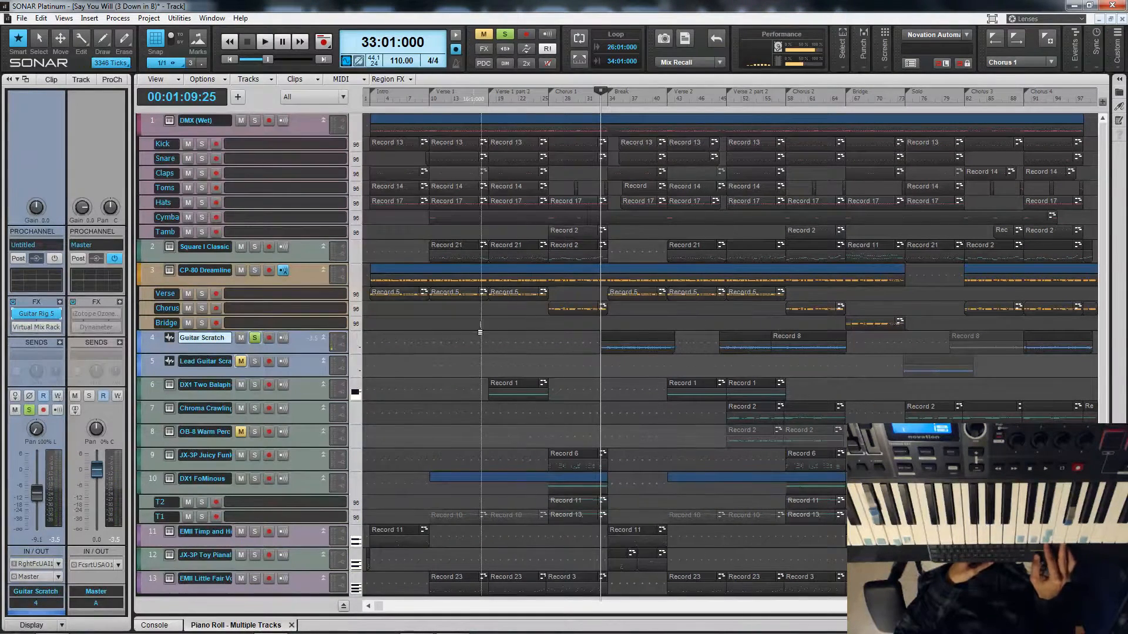
- Show and close the Guitar Scratch track's Virtual Mix Rack effect, and return the track to muted and unsoloed
double_click(33, 326)
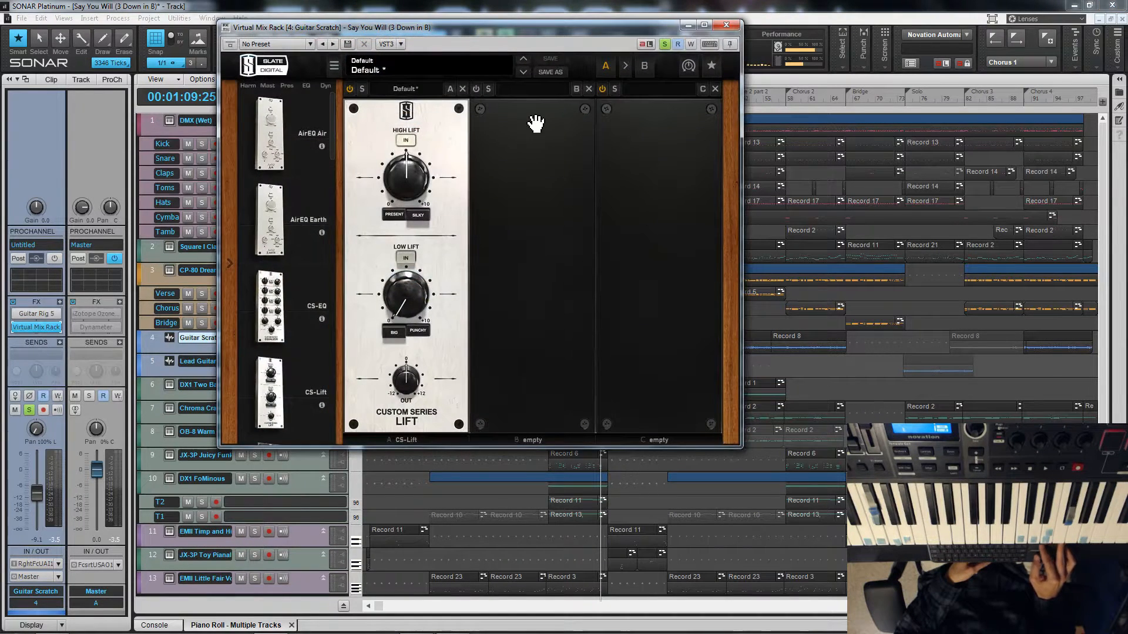
click(729, 26)
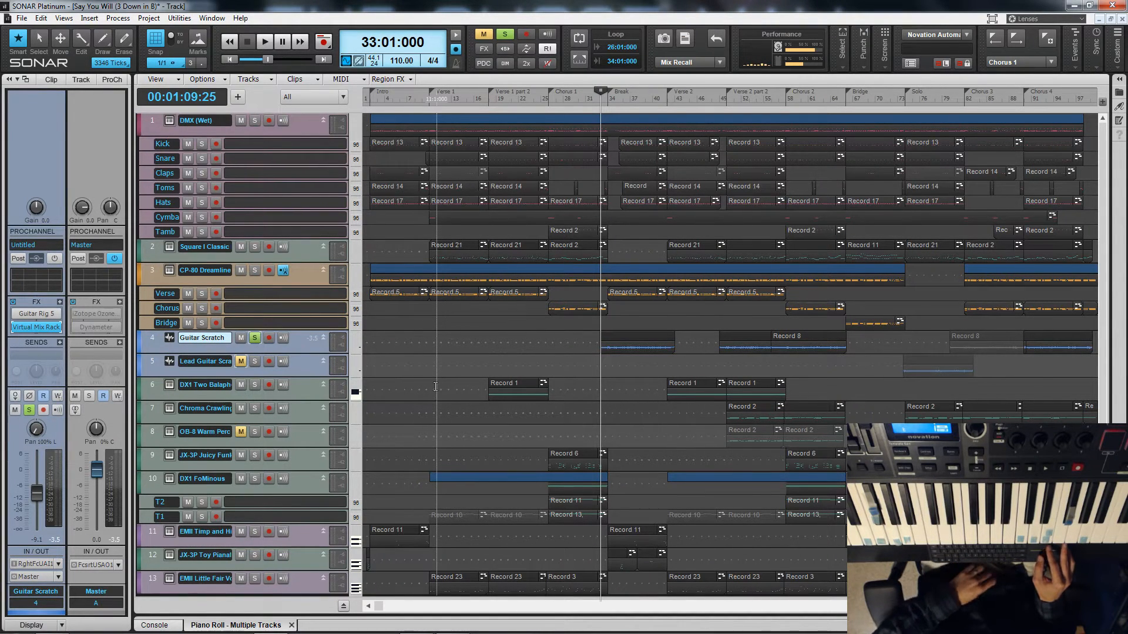
click(251, 338)
click(242, 338)
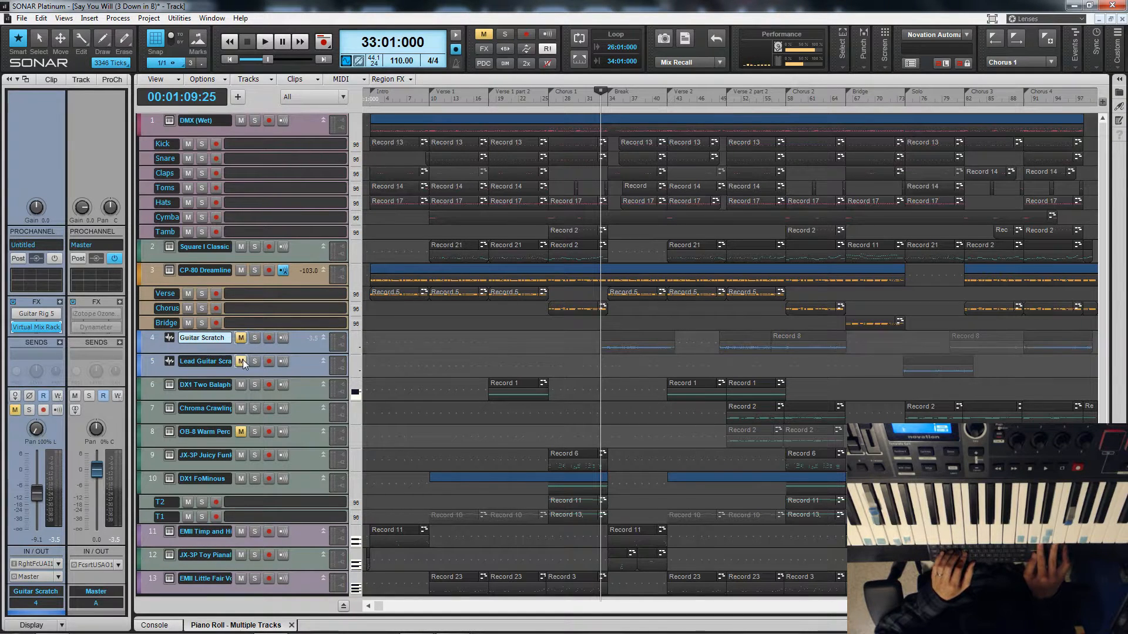
- Select the Lead Guitar Scratch track, show its Guitar Rig 5 effect, and close the effect window
drag(243, 376, 244, 374)
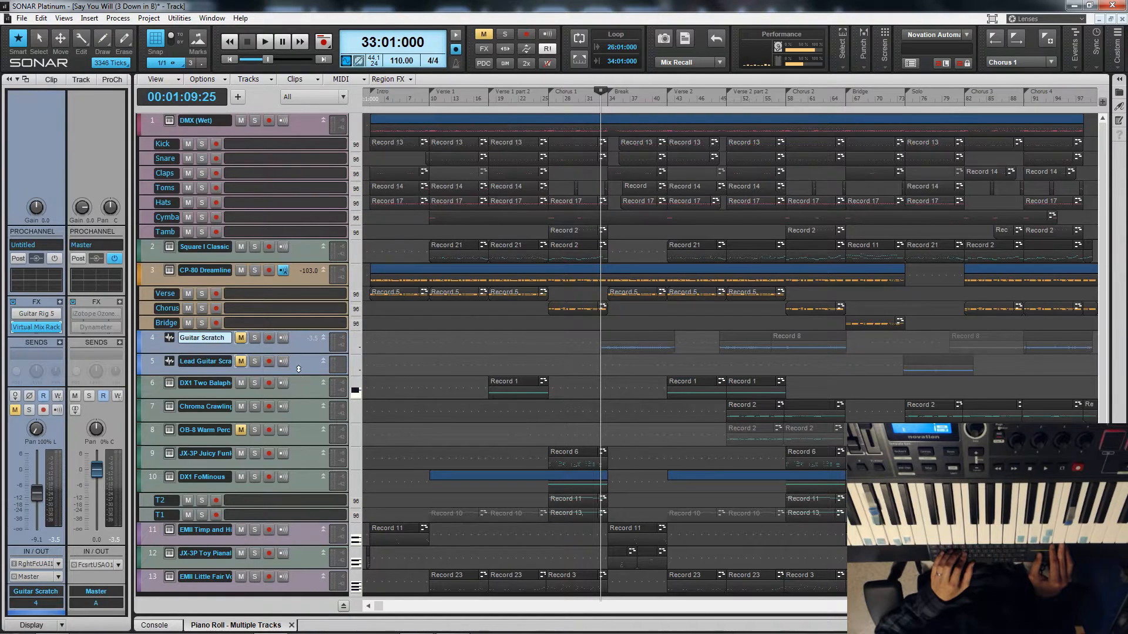
click(259, 353)
double_click(38, 315)
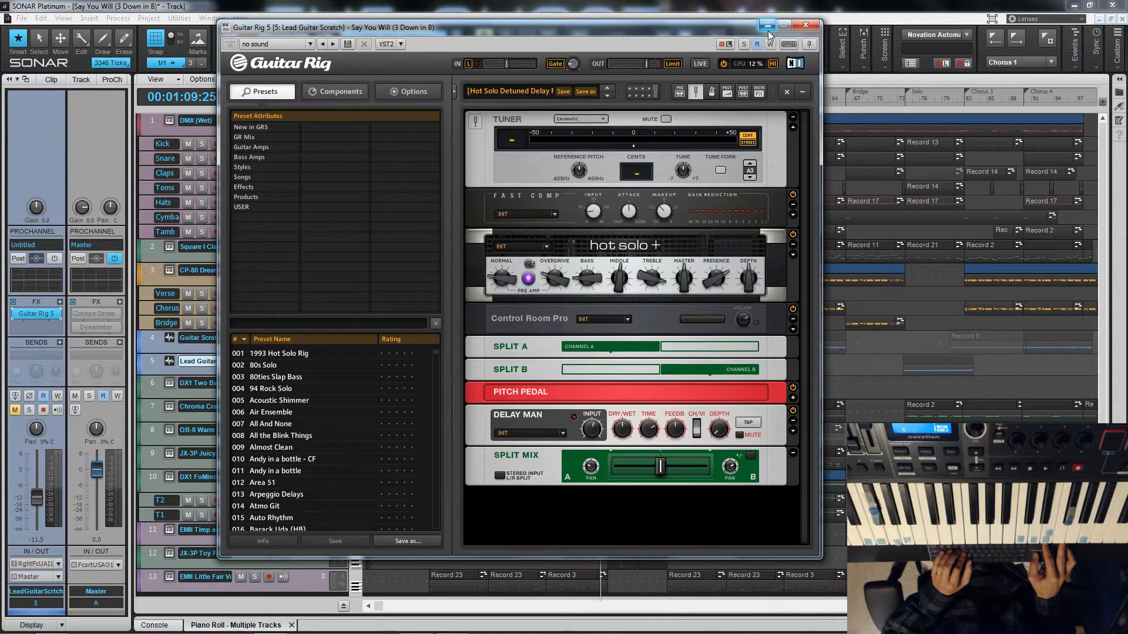
click(805, 25)
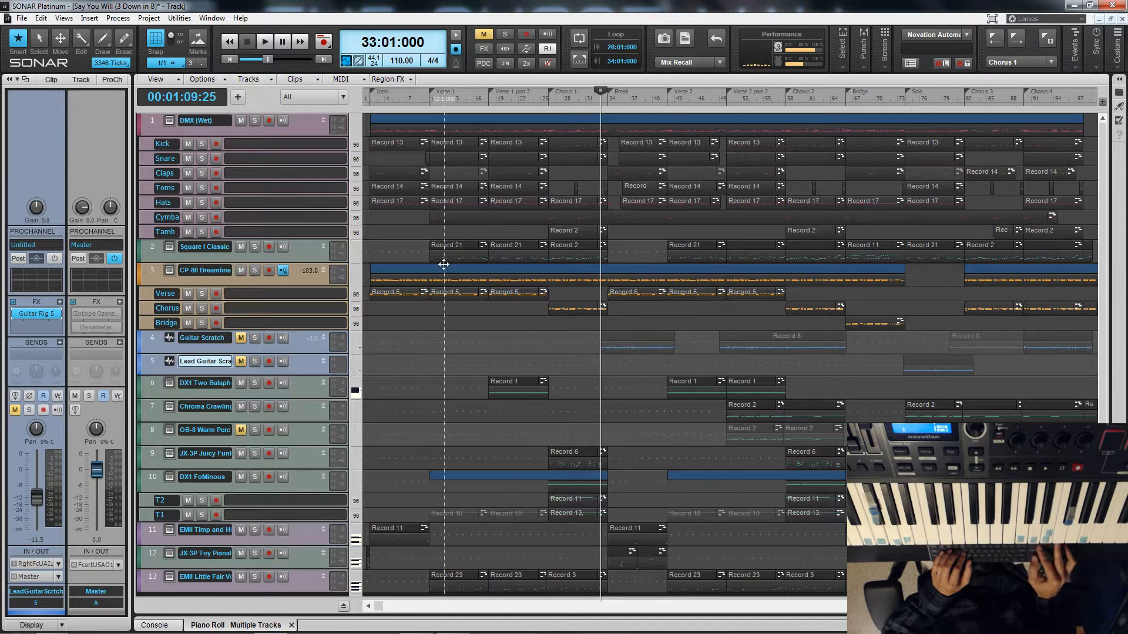
- Show the UVI Workstation instruments of the DX1 Two Balaphonic and Chroma Crawling tracks, closing each window
click(168, 383)
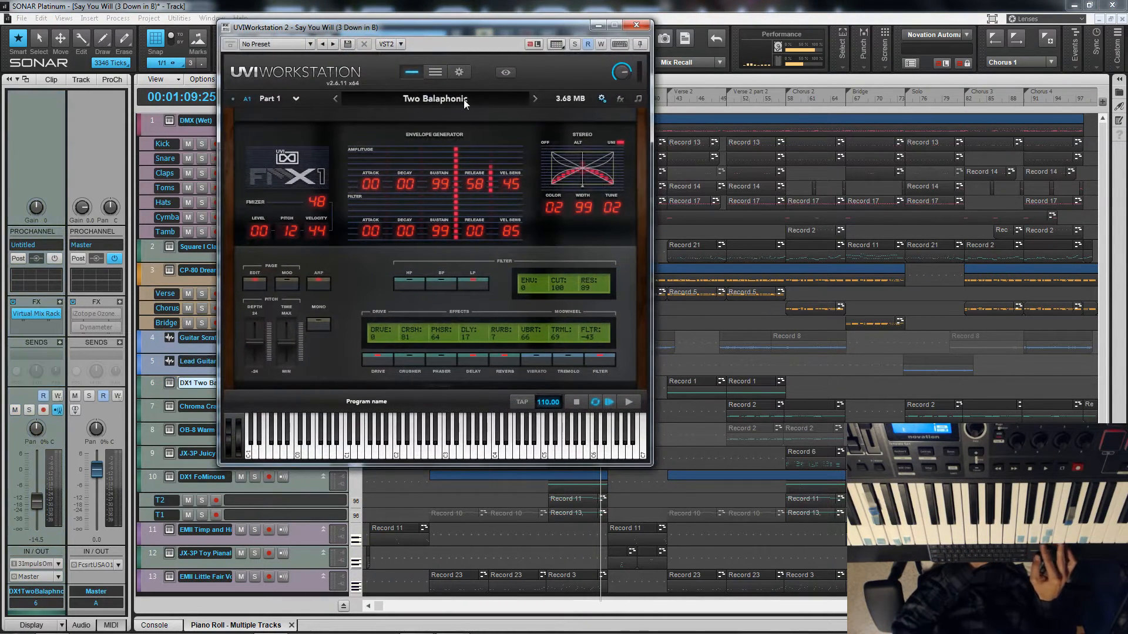
click(632, 26)
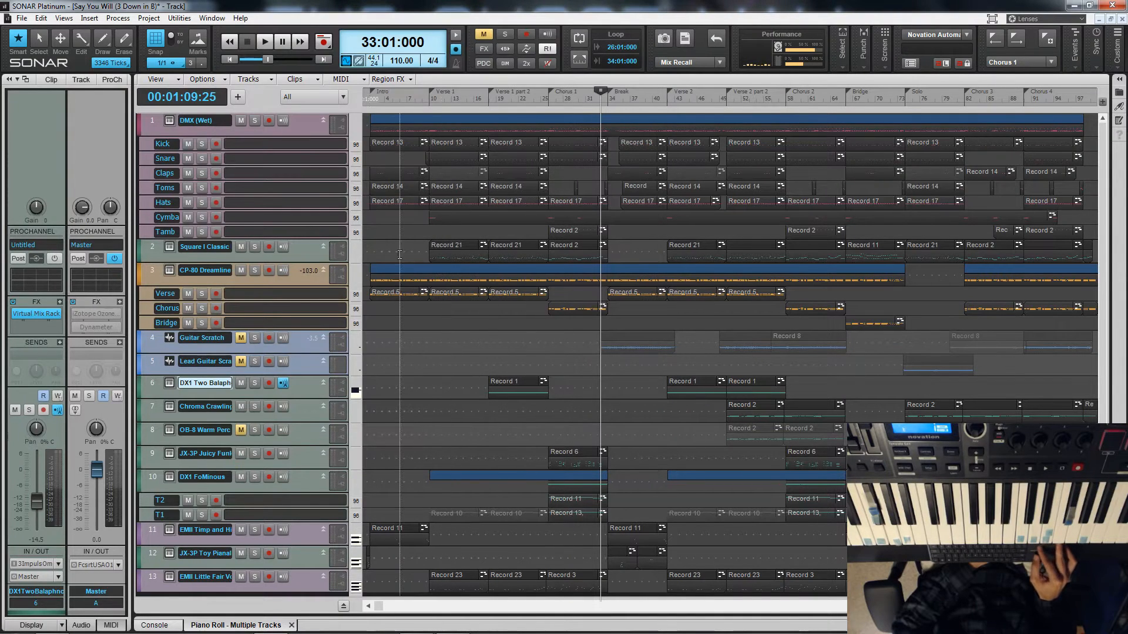
click(171, 405)
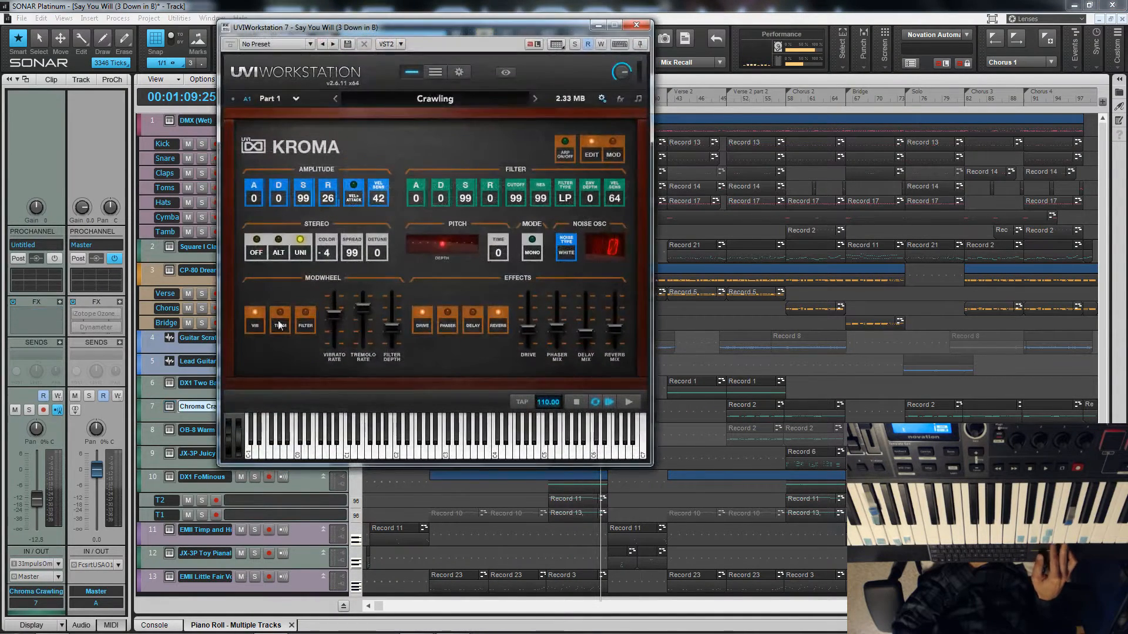
click(637, 24)
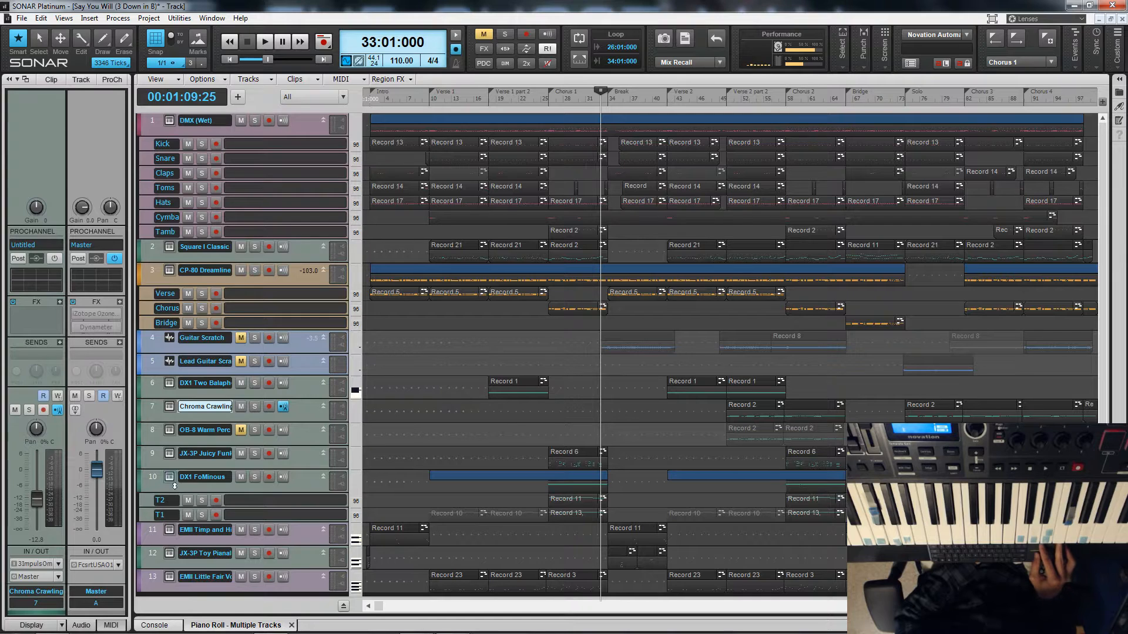
- Show the UVI Workstation instruments of the JX-3P Juicy Funk and EMII Timp and Hits tracks, closing each window
click(170, 453)
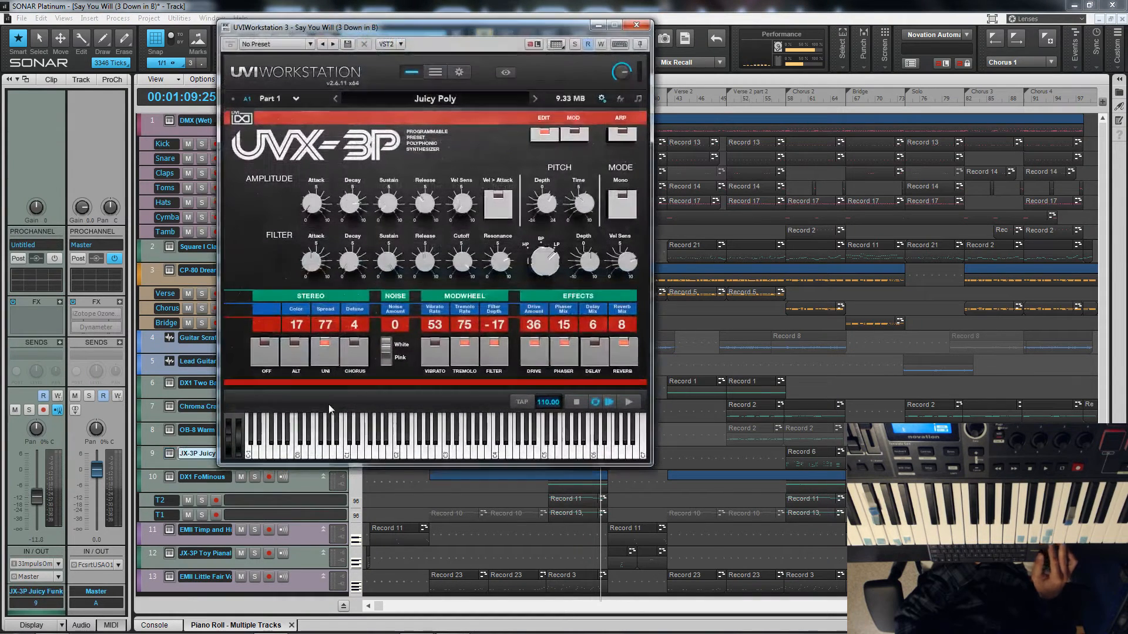
click(635, 26)
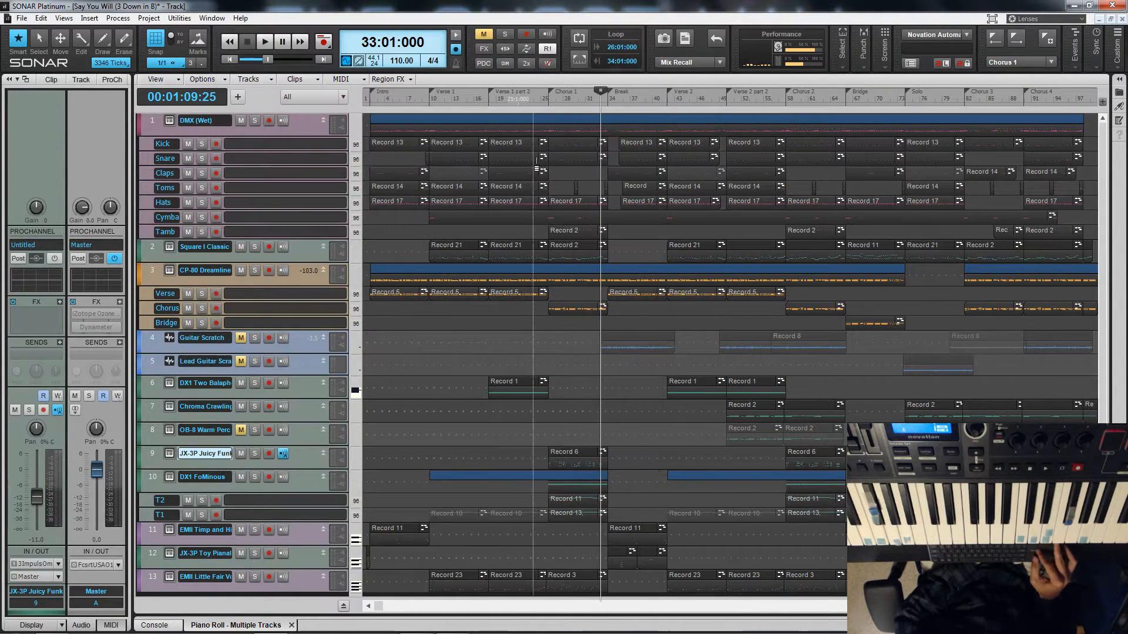
click(169, 529)
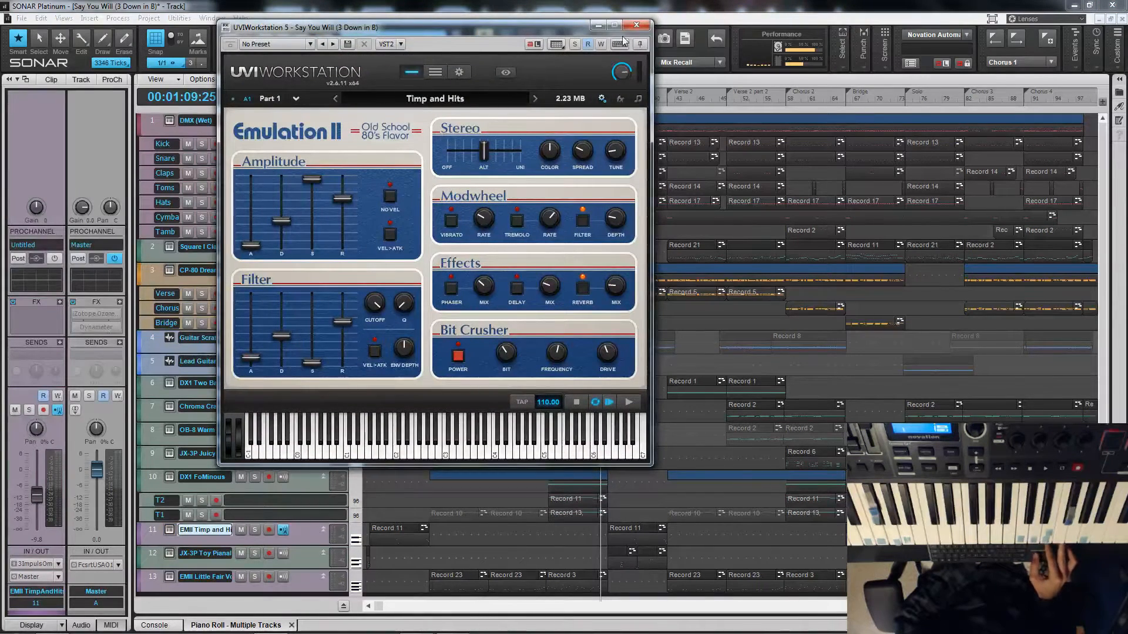
click(635, 25)
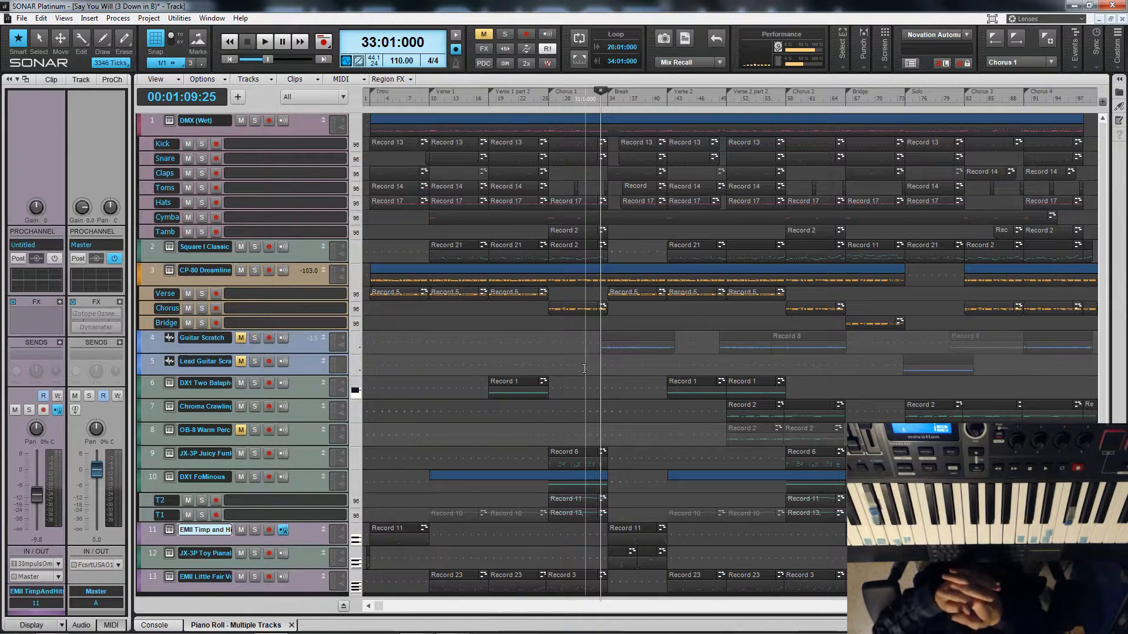
- Solo the EMII Little Fair track and audition it from measure 18 through the start of Chorus 1
key(shift+f)
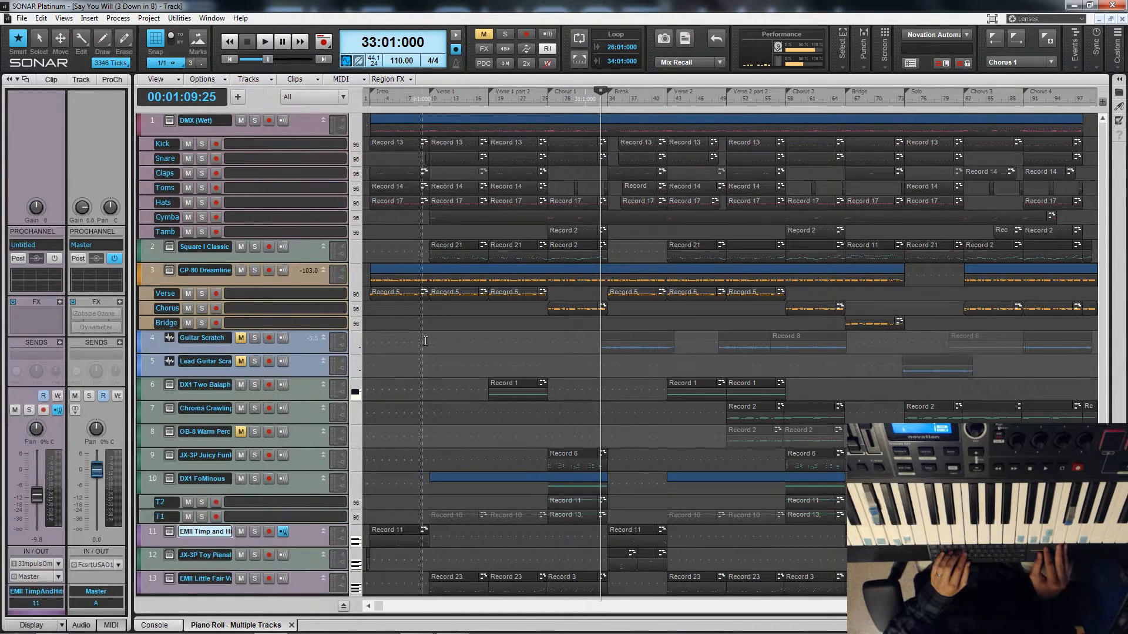
click(425, 340)
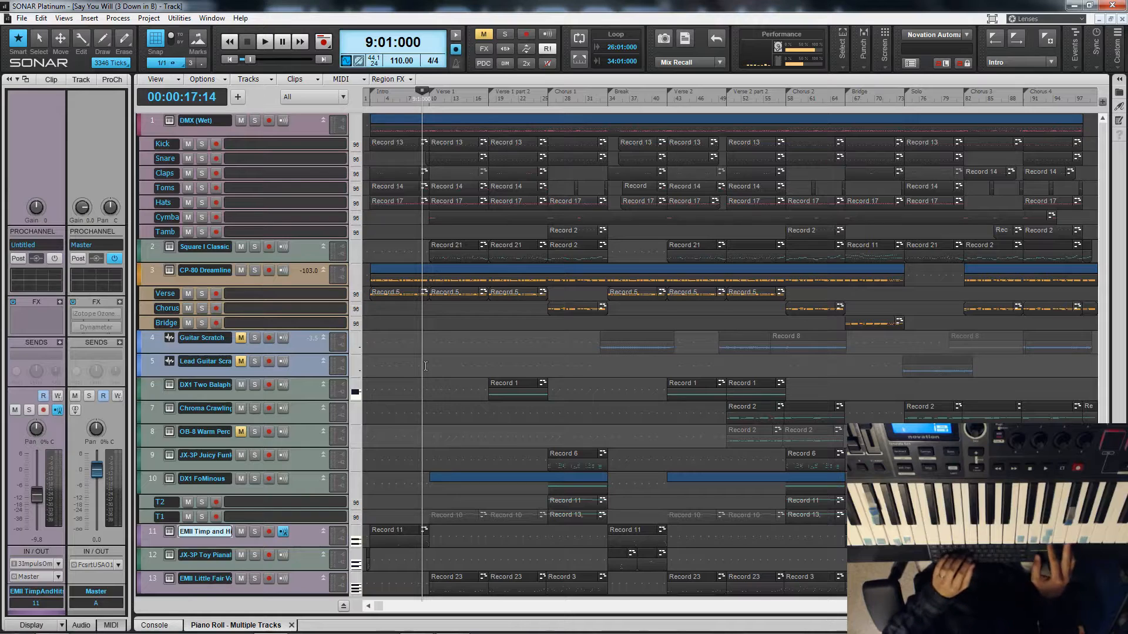
click(254, 578)
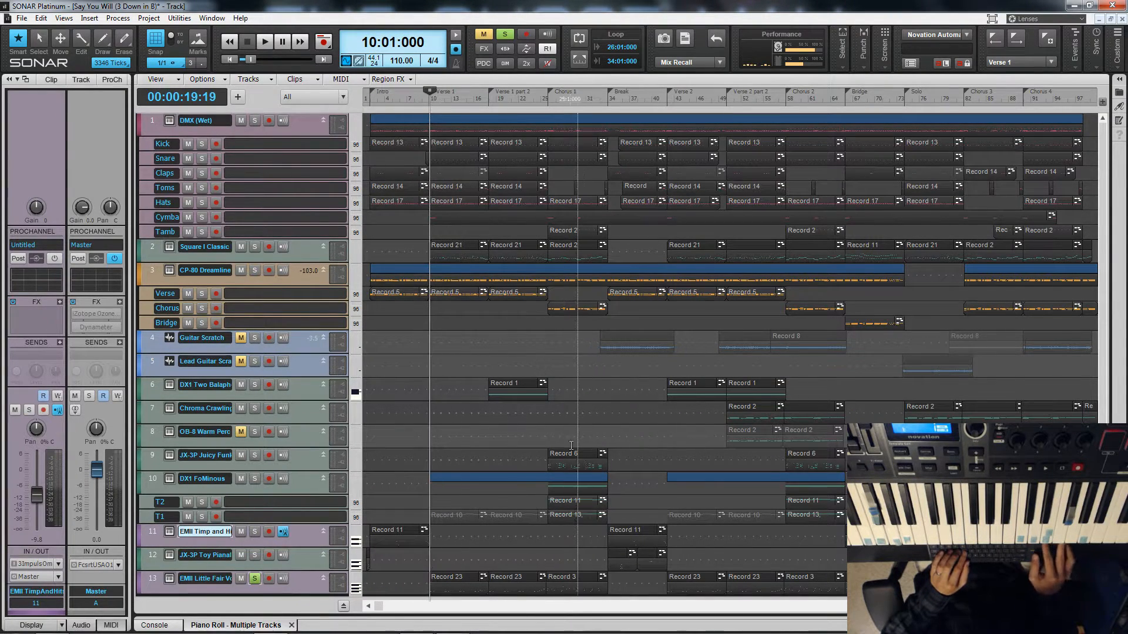
click(494, 543)
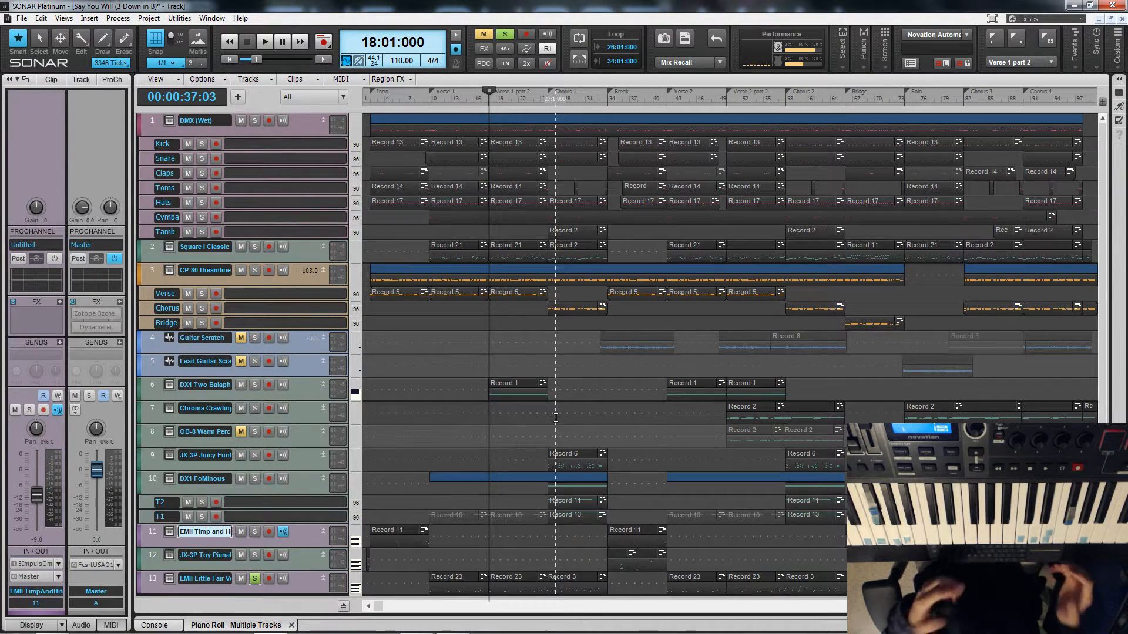
key(space)
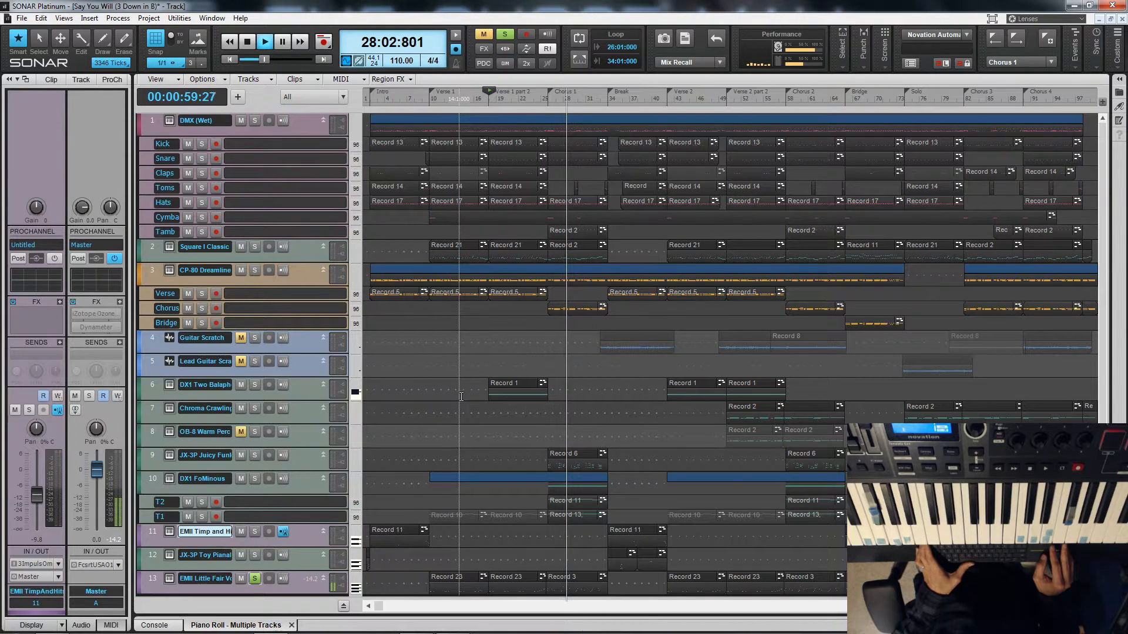
key(space)
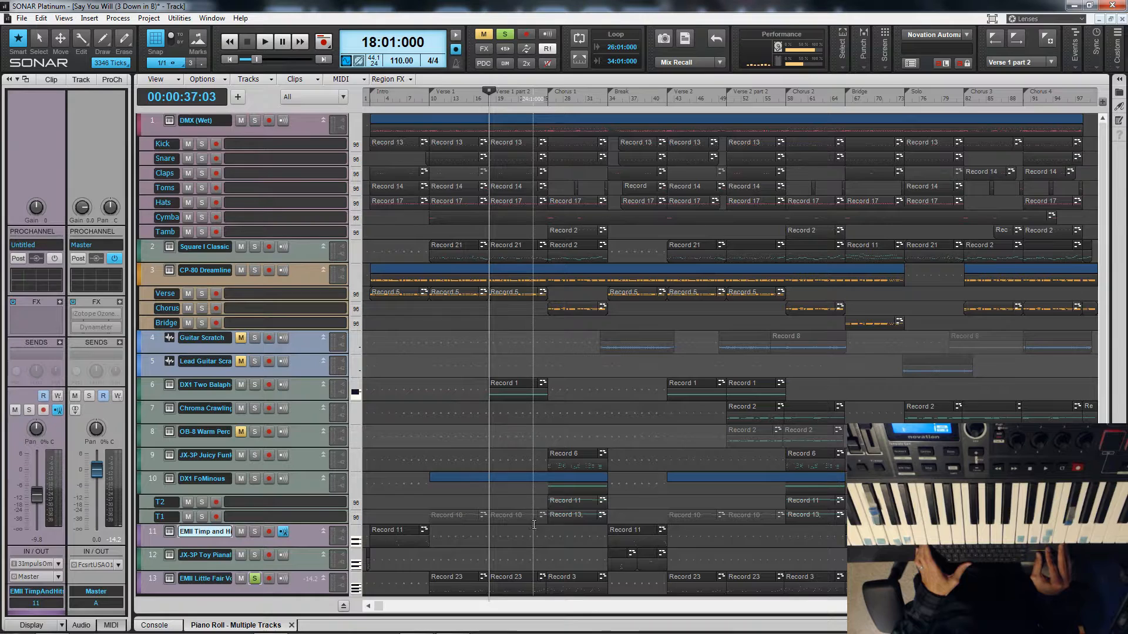
- Audition the soloed EMII Little Fair track from measure 24 across the transition into Chorus 1
click(533, 532)
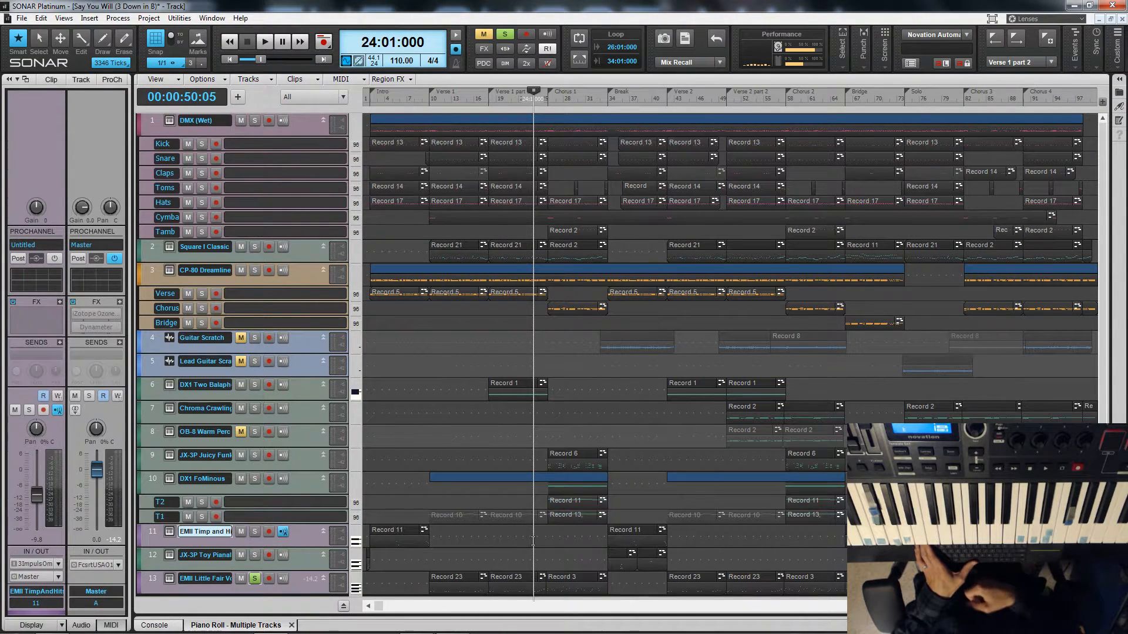
key(space)
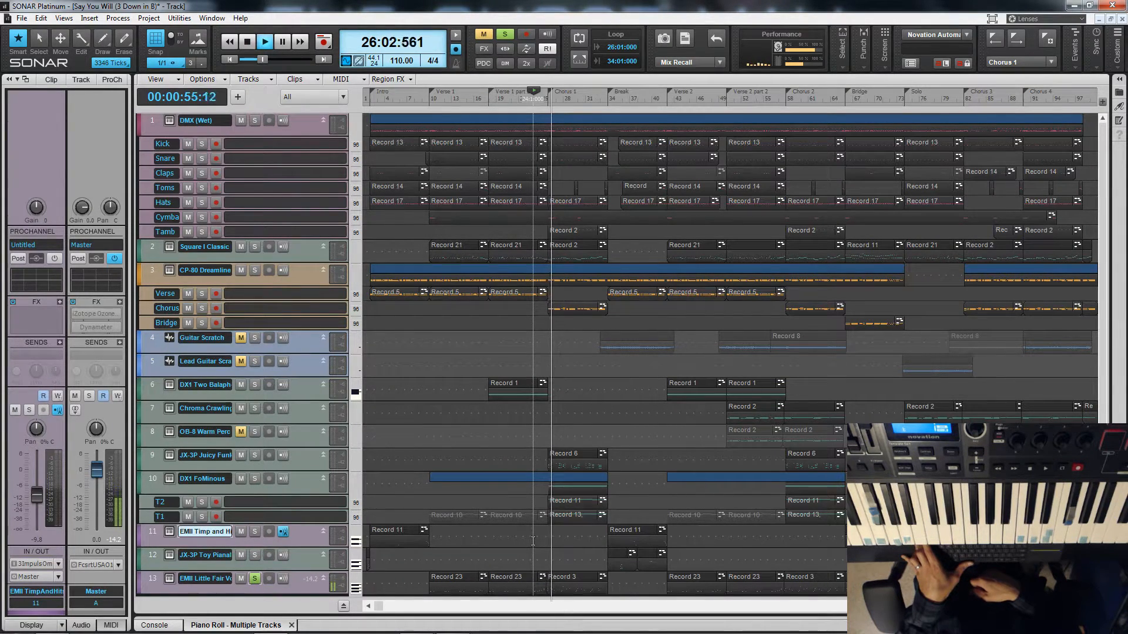
key(space)
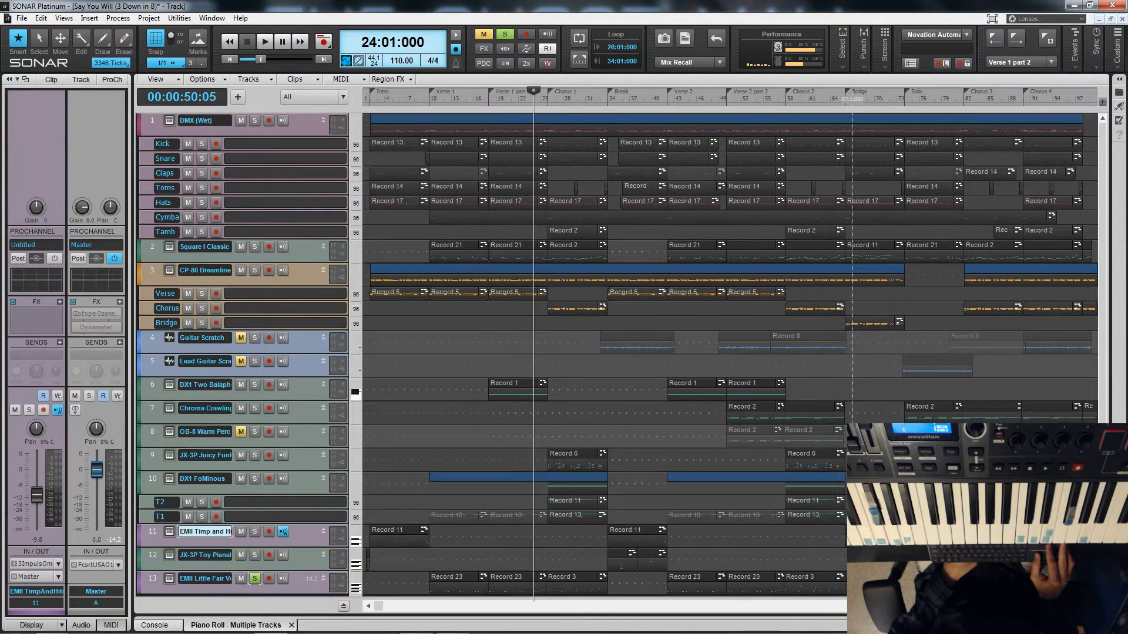
- Set the play position to the Bridge at measure 66, select the CP-80 Dreamline track, and clear all track solos
click(842, 563)
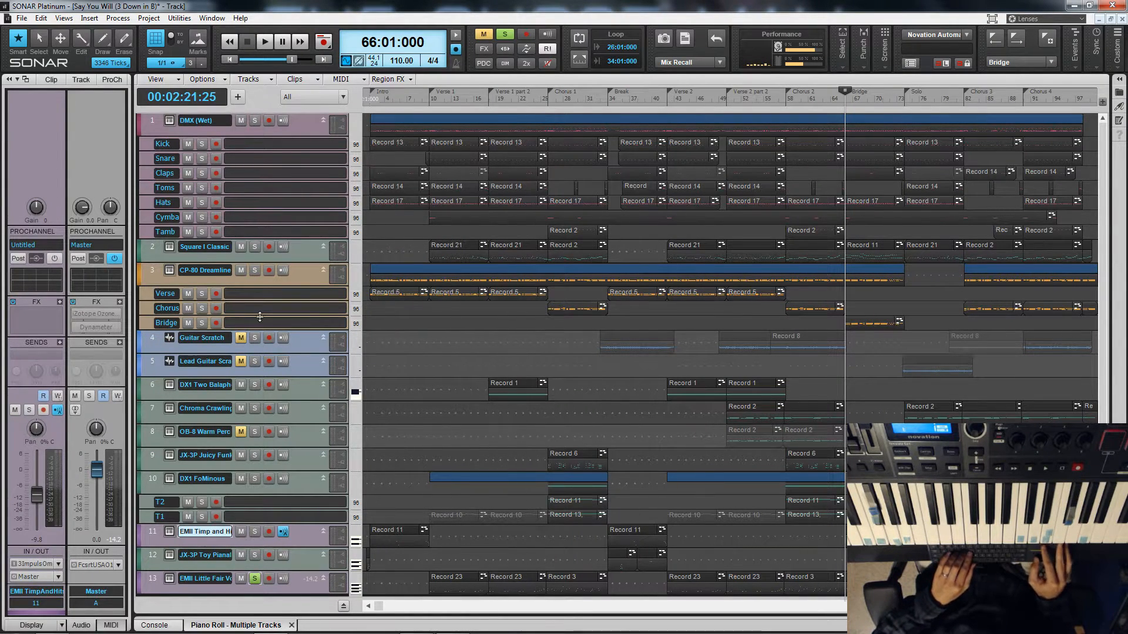
click(249, 282)
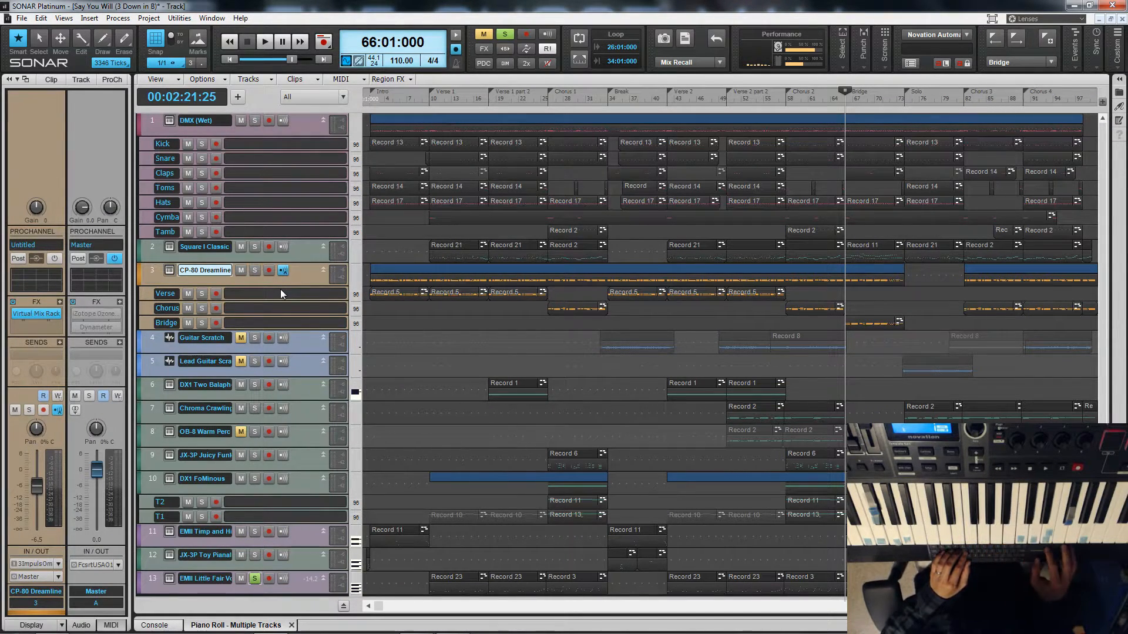
click(259, 272)
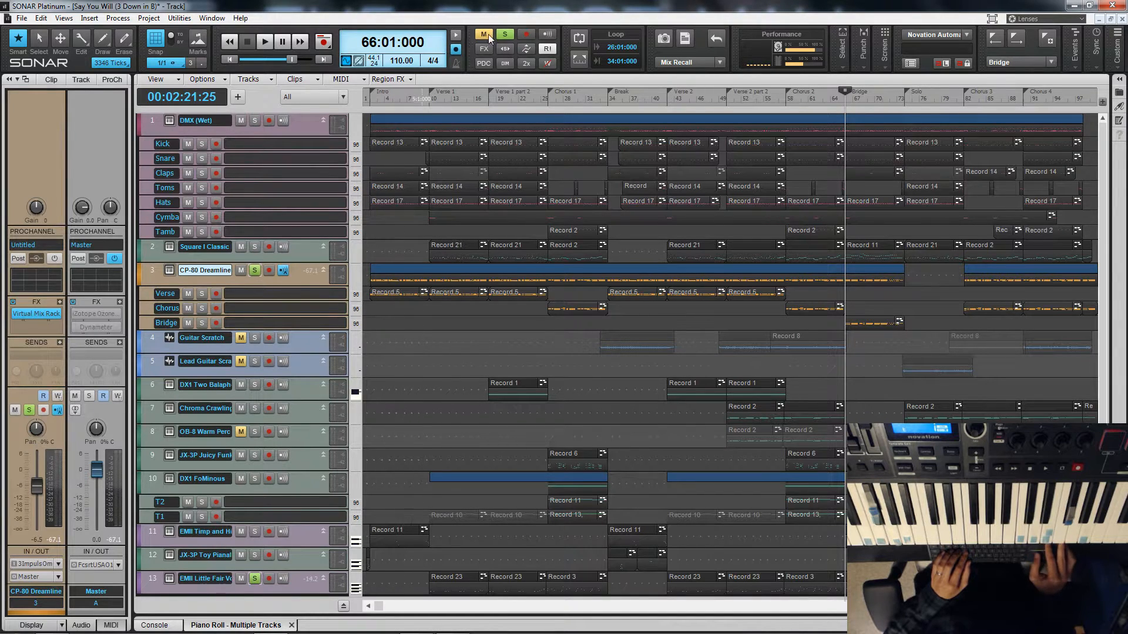
click(505, 34)
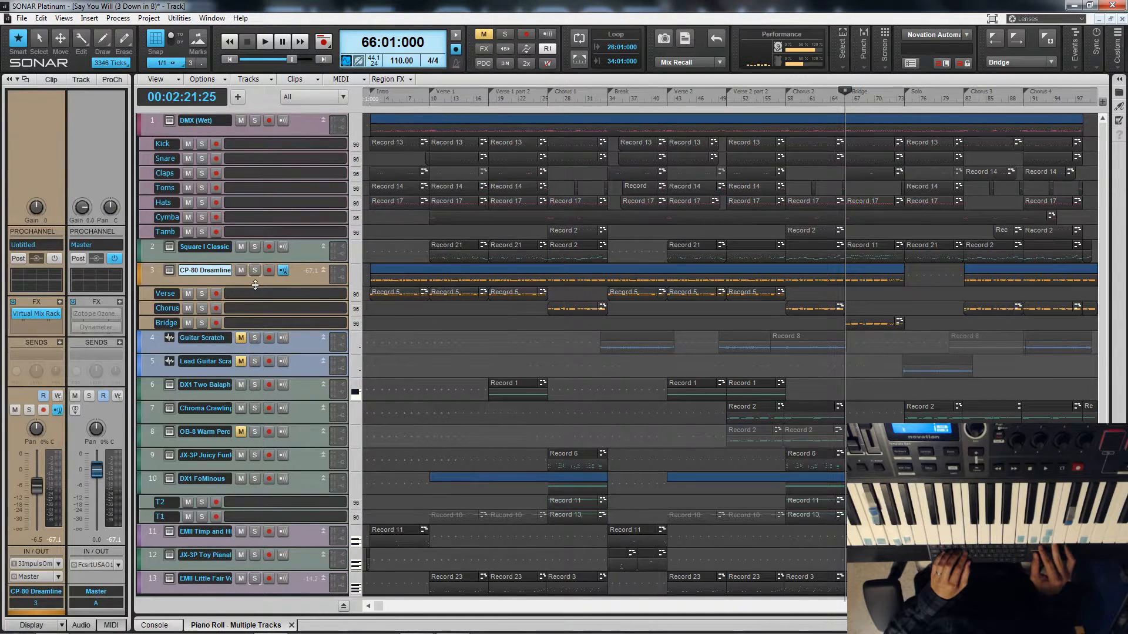
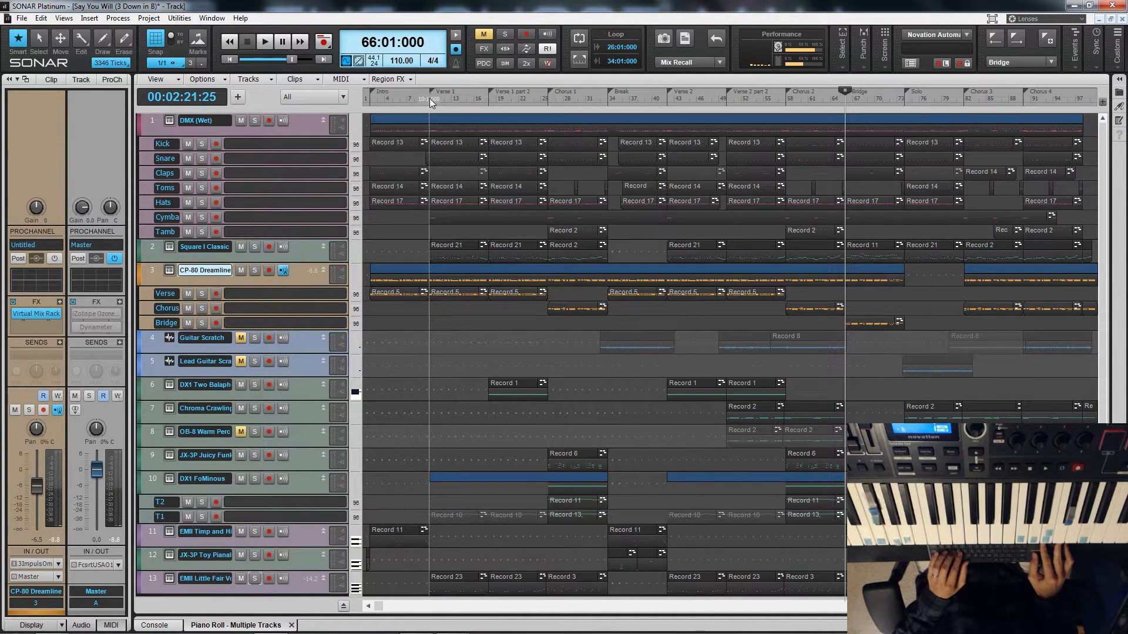
- Solo the DMX (Wet) track and audition it from Verse 2 part 2 at measure 50 into the Bridge
click(428, 98)
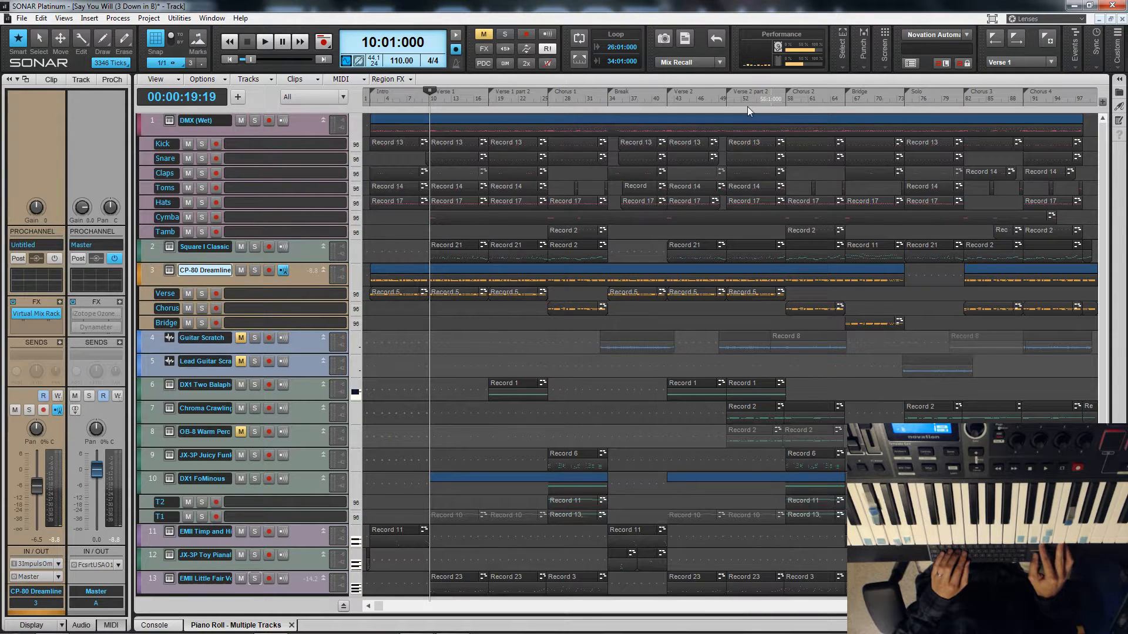
click(728, 101)
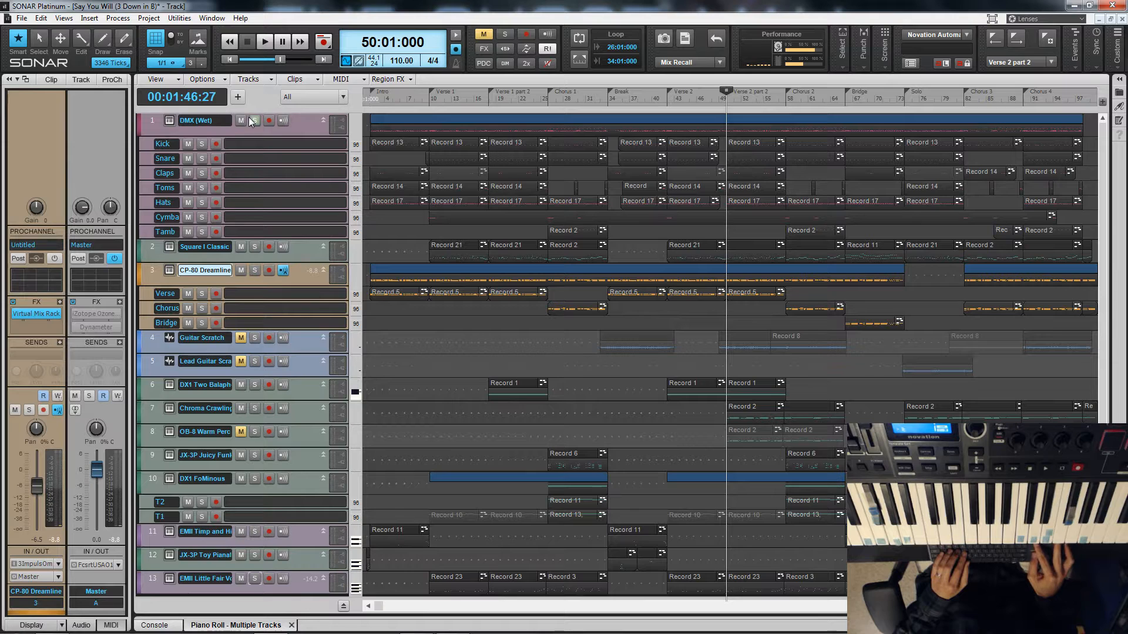
click(254, 121)
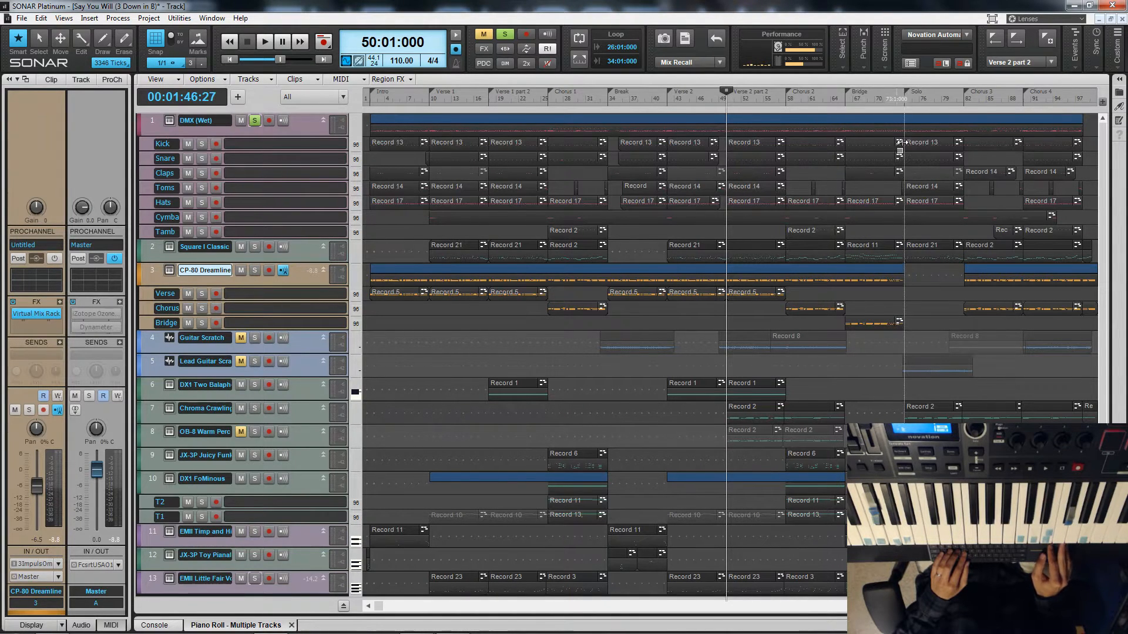
key(space)
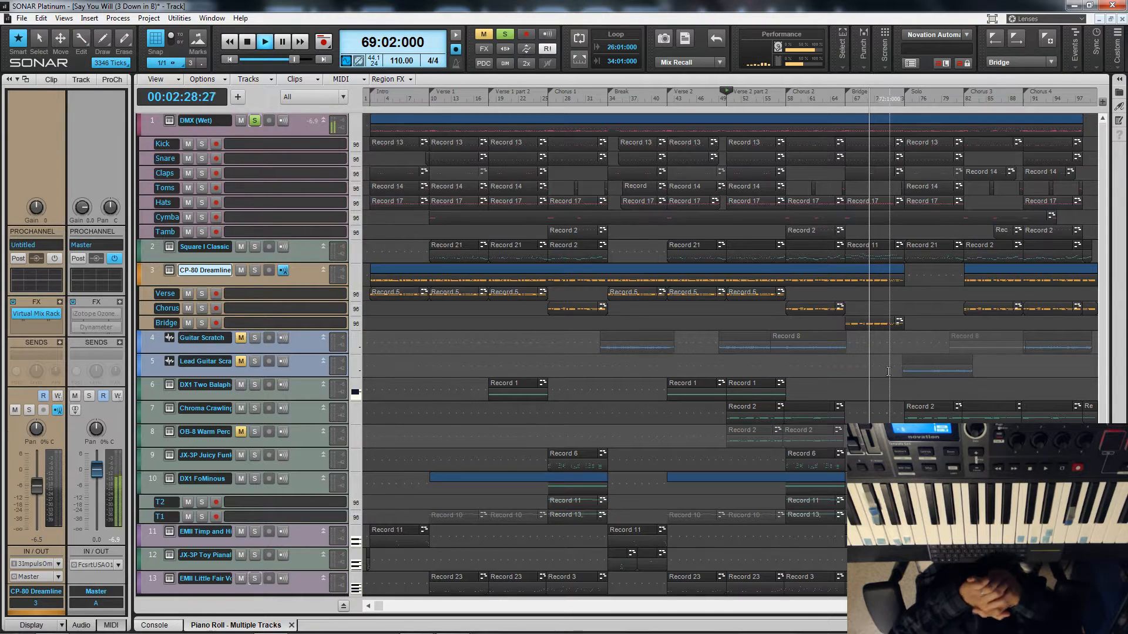
key(space)
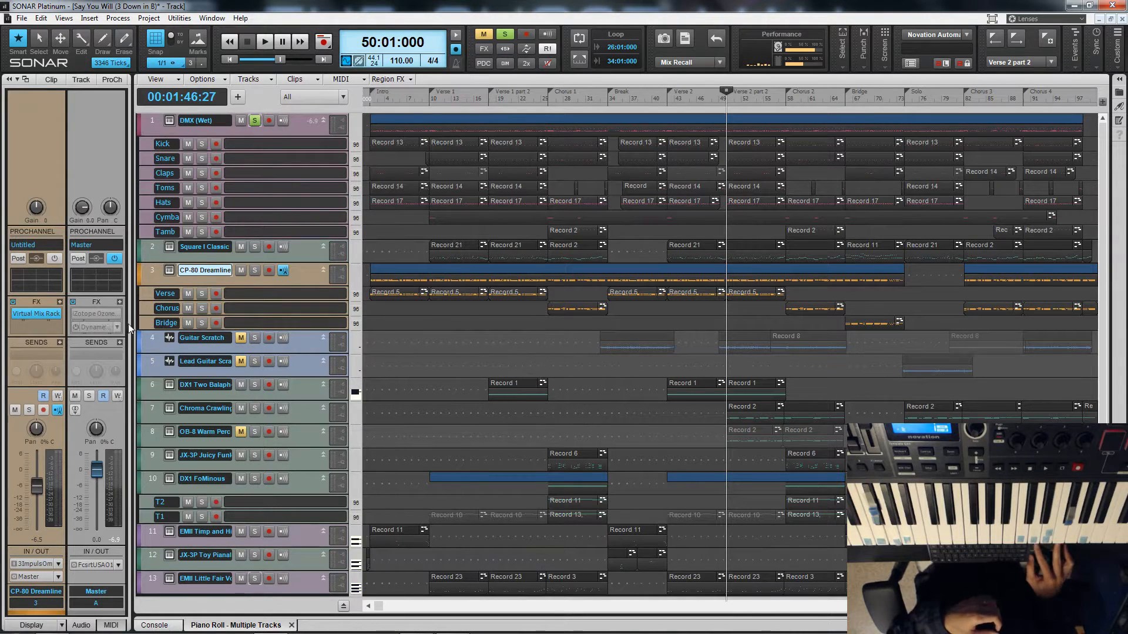
- Show the DMX (Wet) track's Addictive Drums 2 kit, audition its kick and snare, and close the instrument window
click(169, 121)
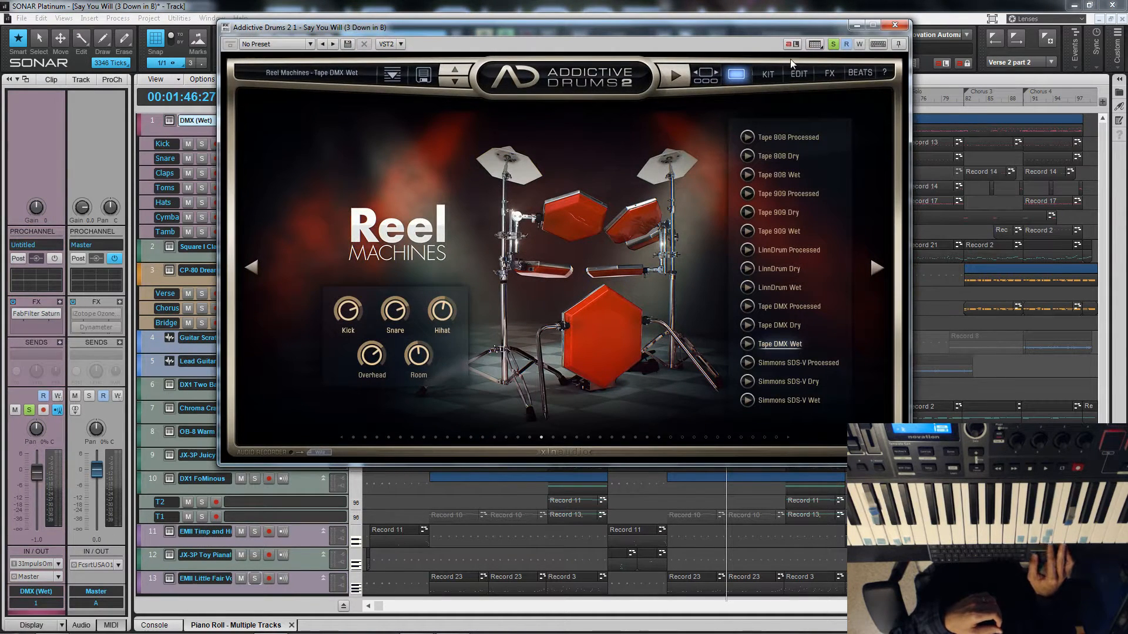
click(769, 75)
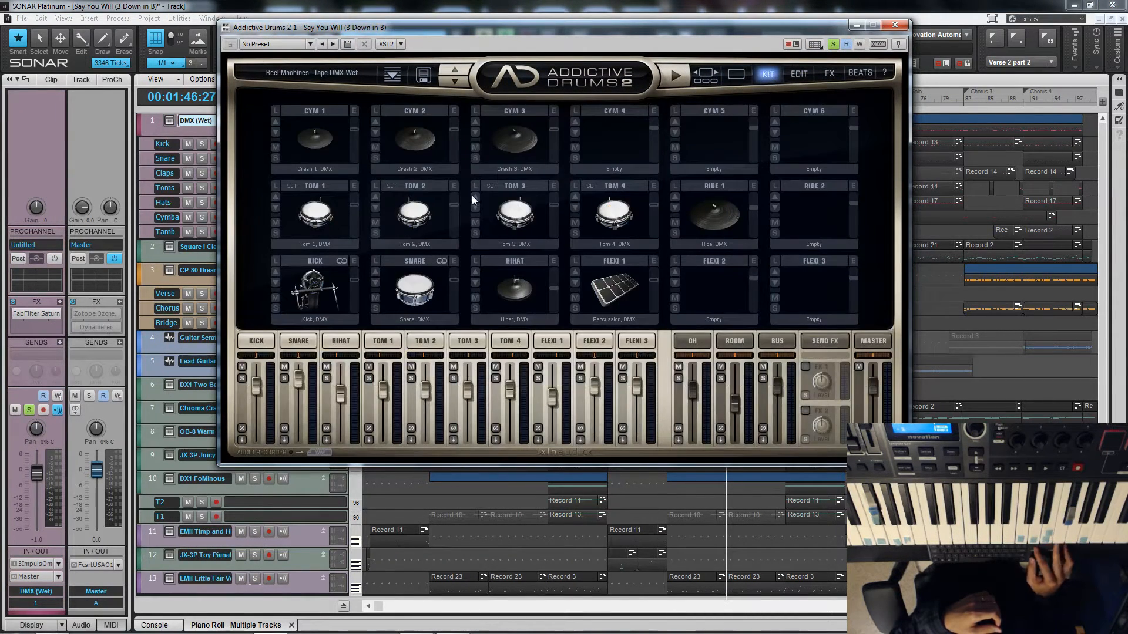
click(340, 276)
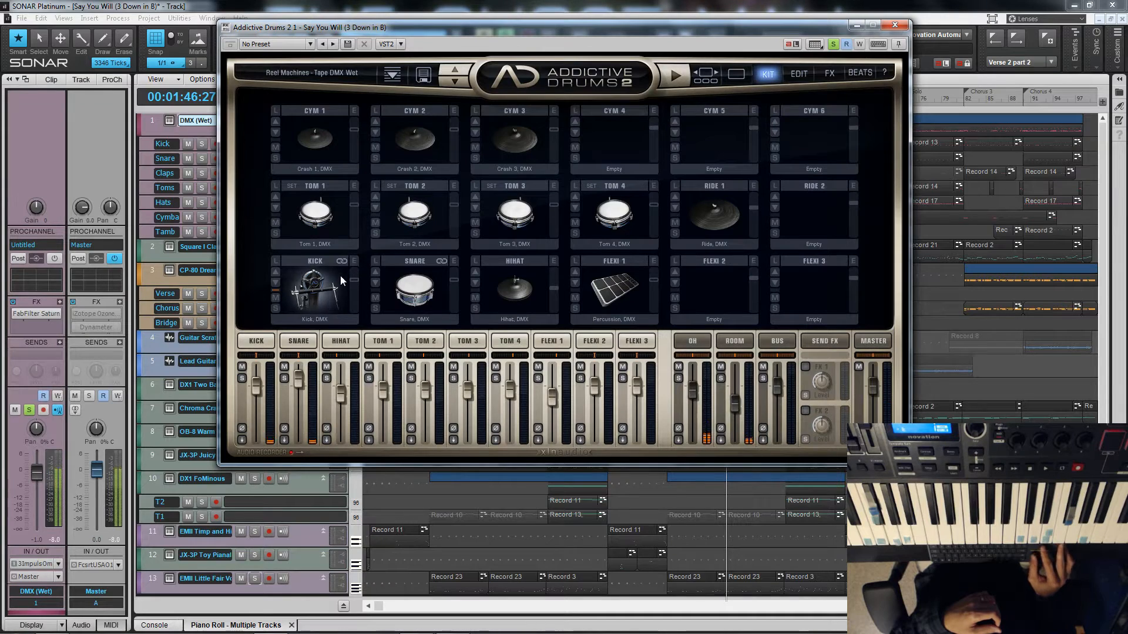
click(422, 292)
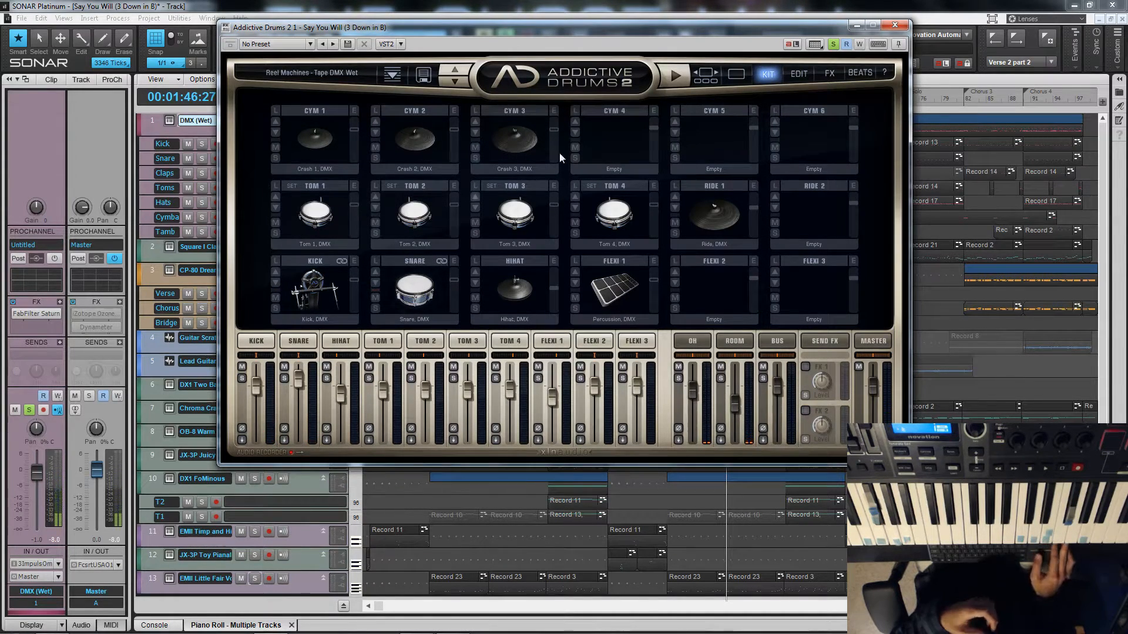
click(891, 24)
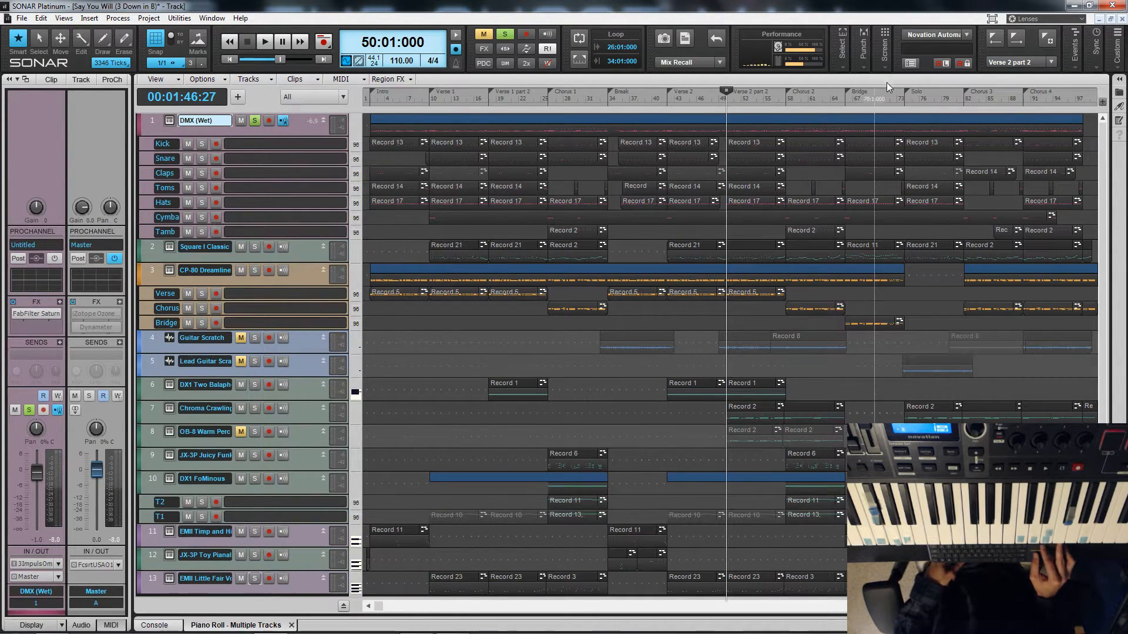
- Audition the Bridge drums from measure 66, first with only the Hats lane soloed and then with all DMX (Wet) lanes
click(847, 100)
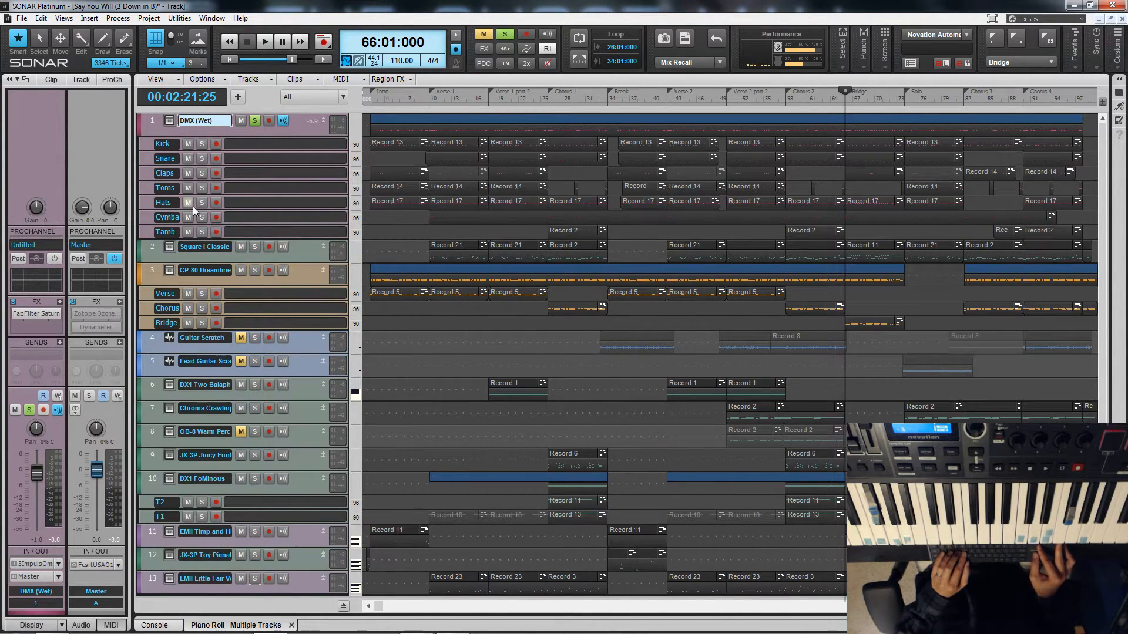
ctrl+click(189, 203)
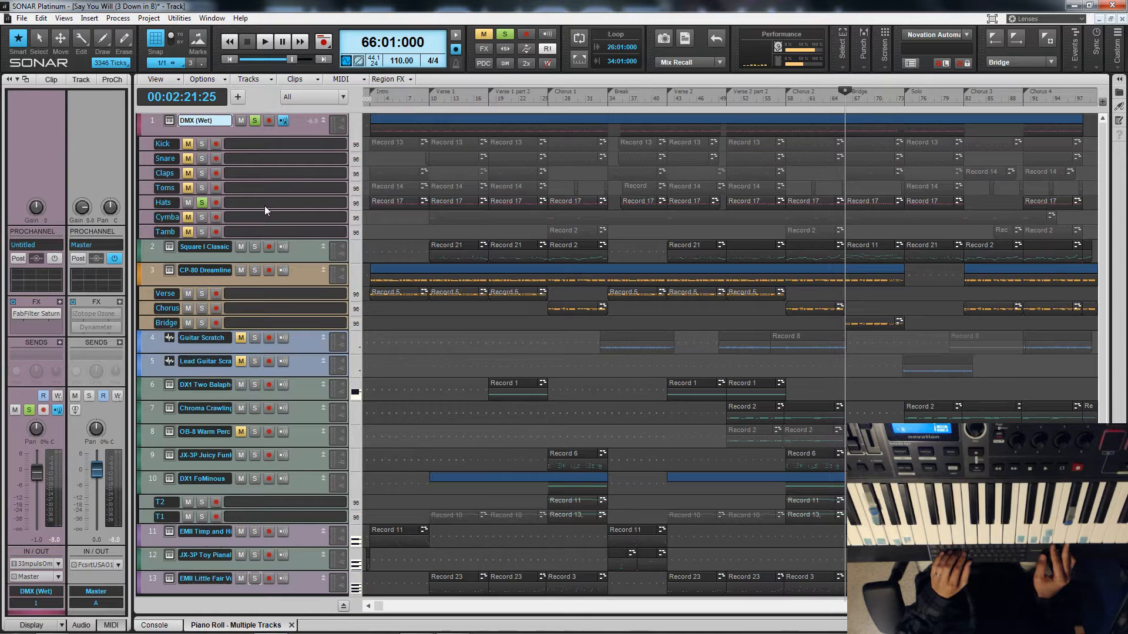
key(space)
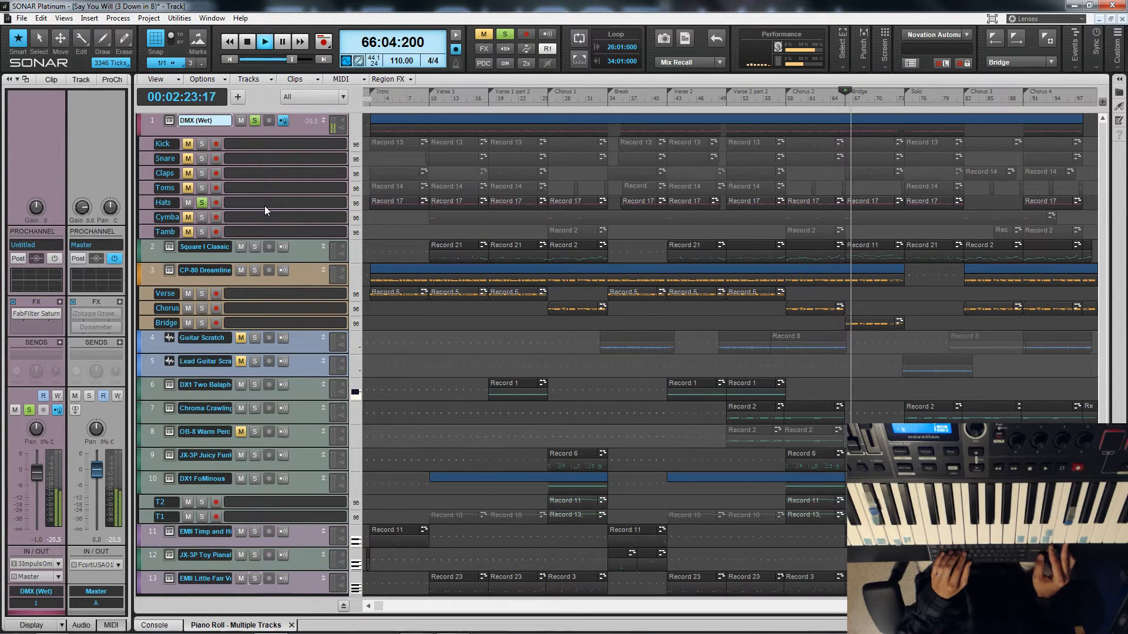
click(202, 203)
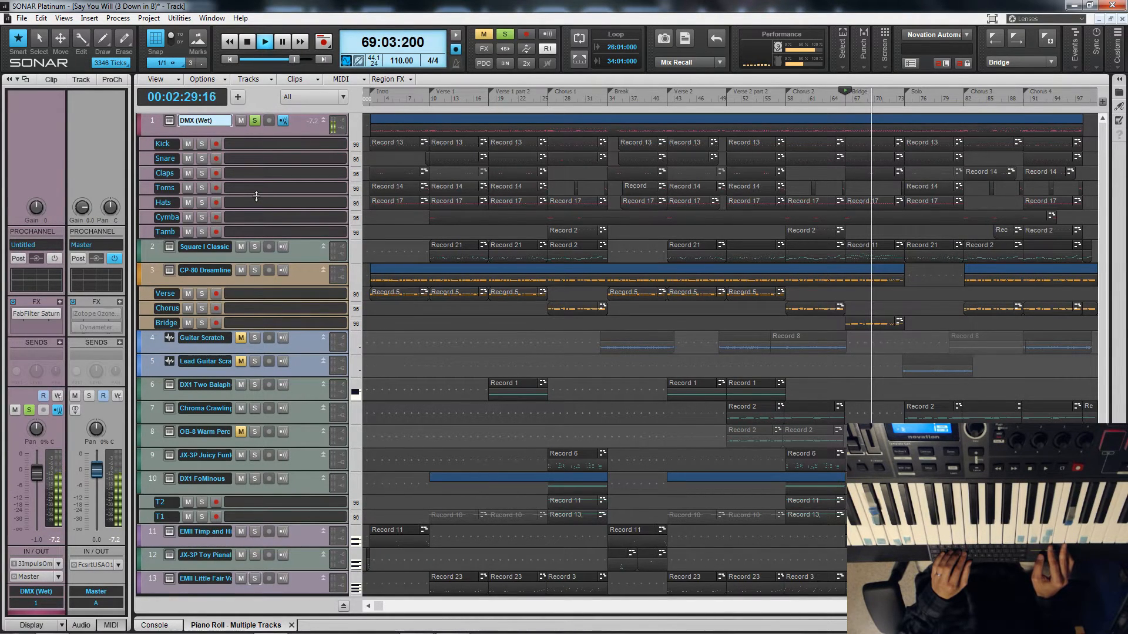
key(space)
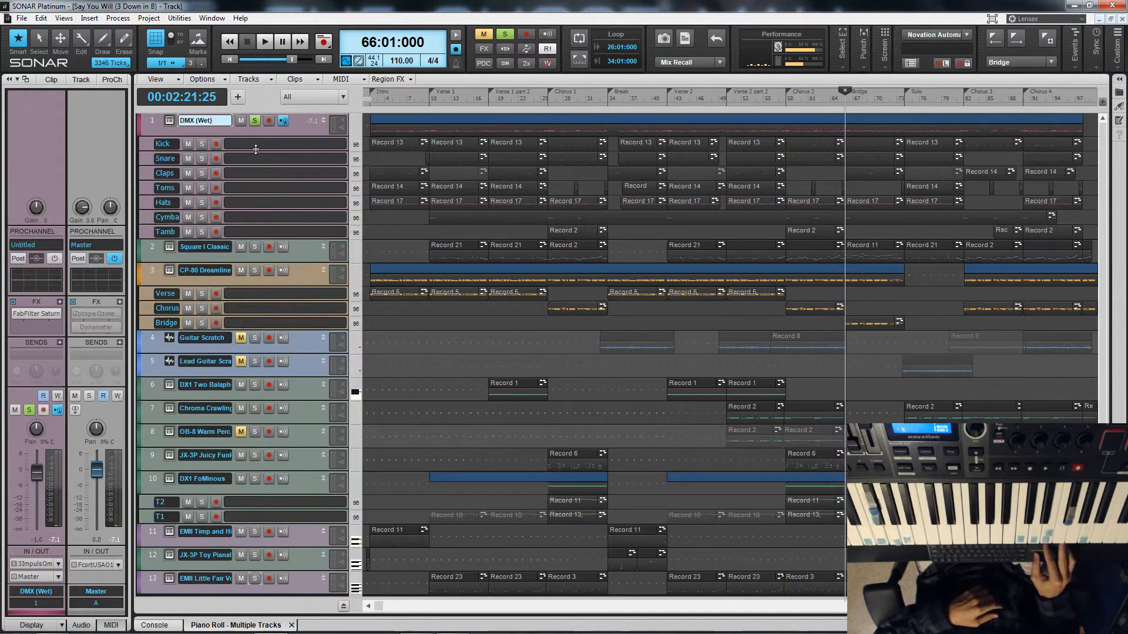
- Switch the solo from DMX (Wet) to Square I Classic and audition from measure 50, adding DMX (Wet) to the solo during playback
click(254, 122)
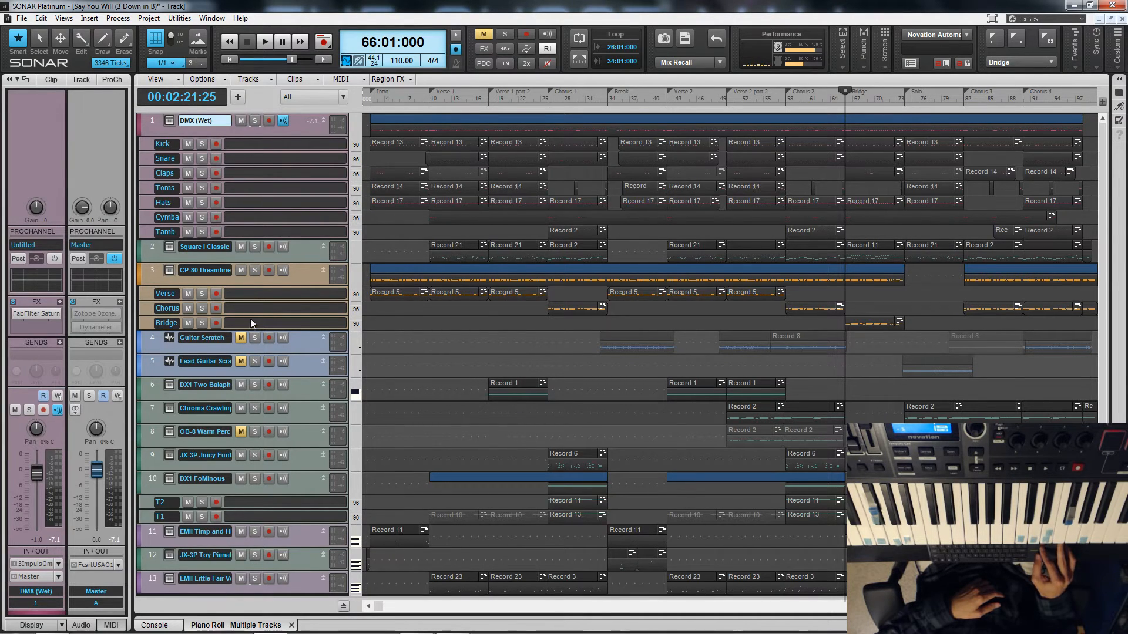
click(254, 246)
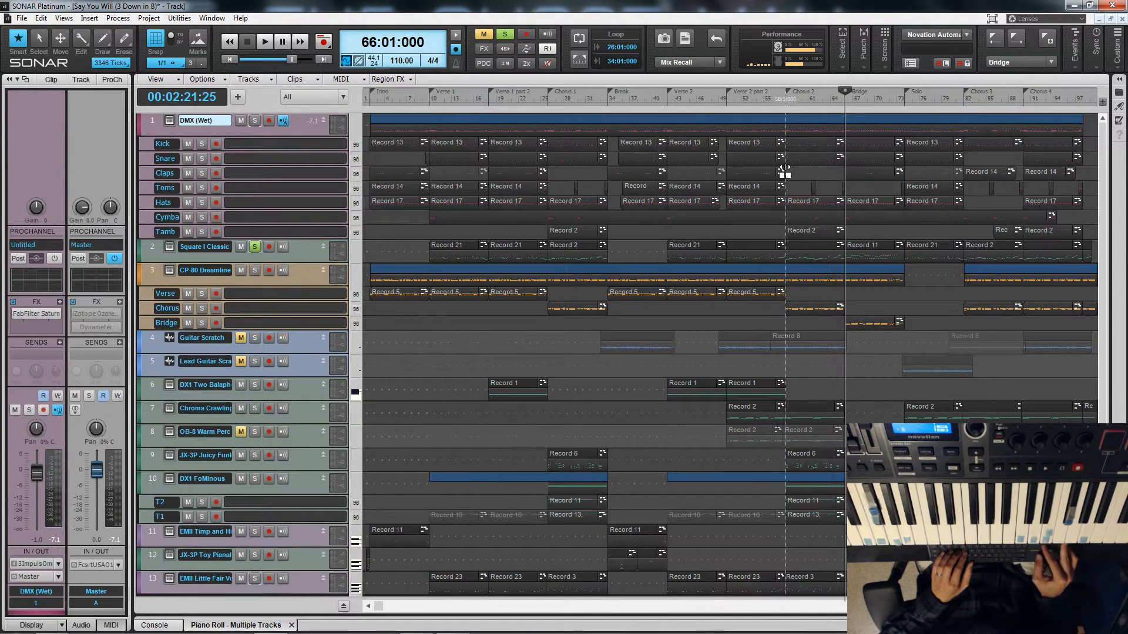
click(783, 100)
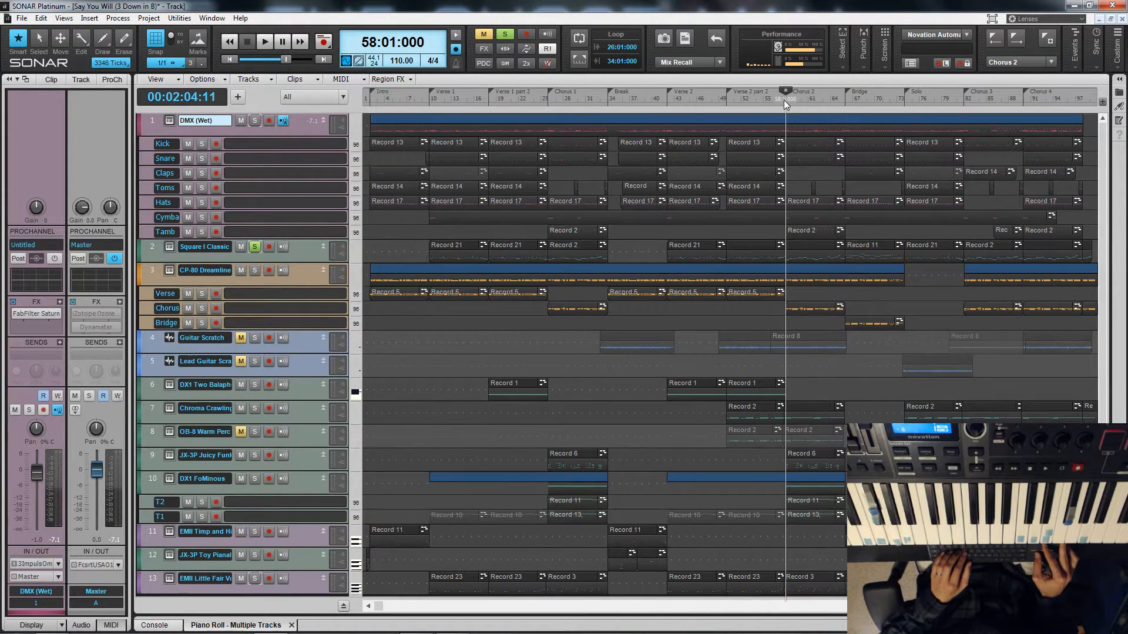
click(726, 100)
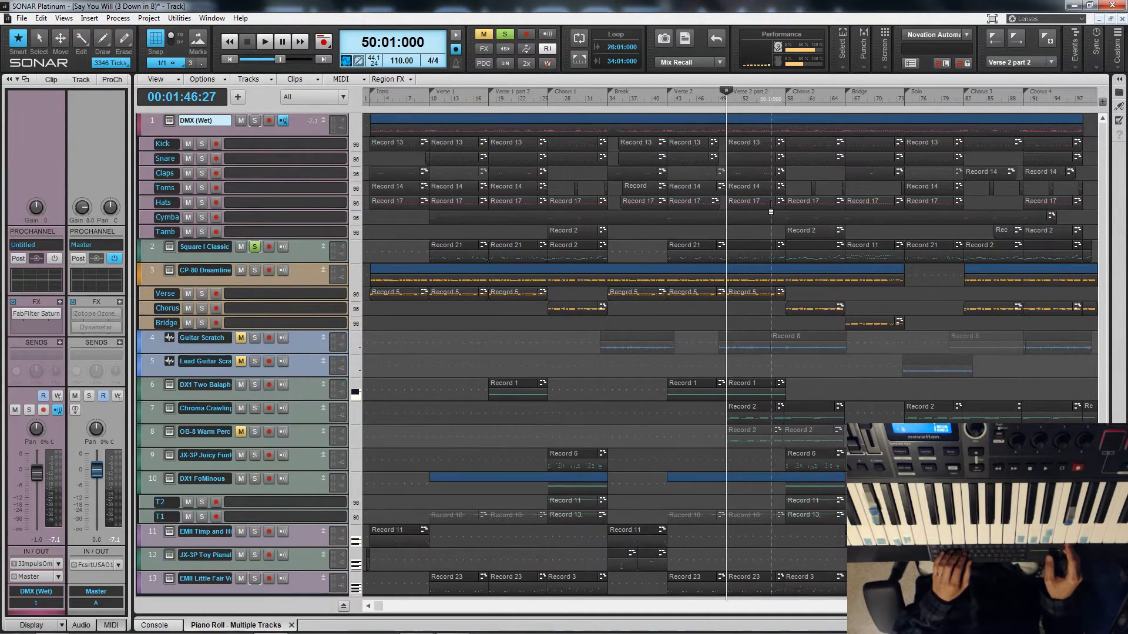
key(space)
click(254, 121)
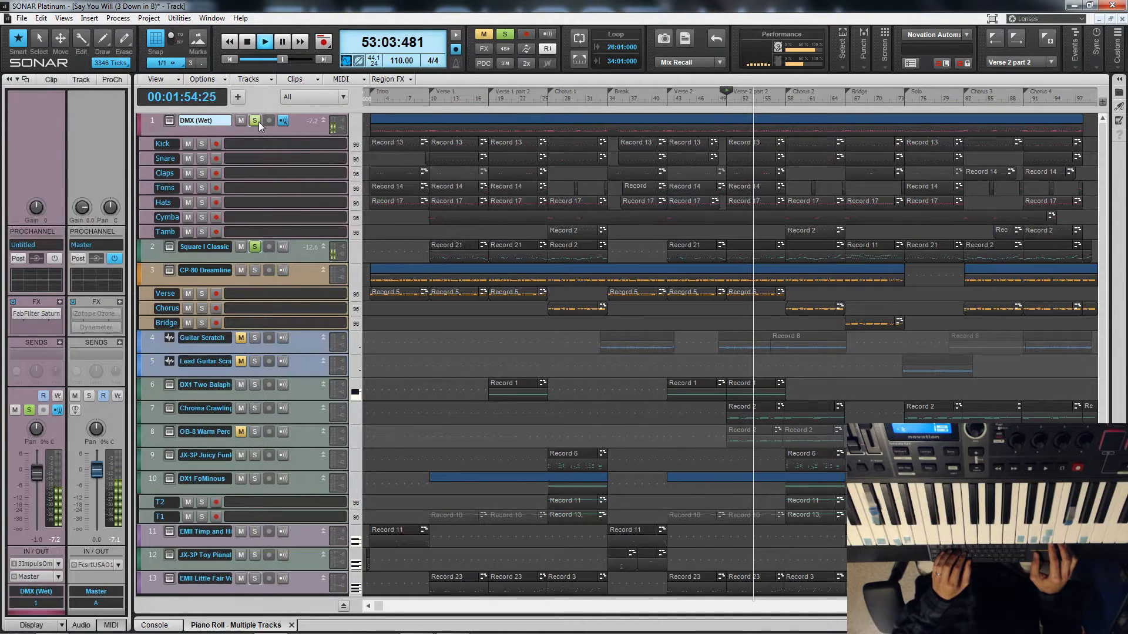
key(space)
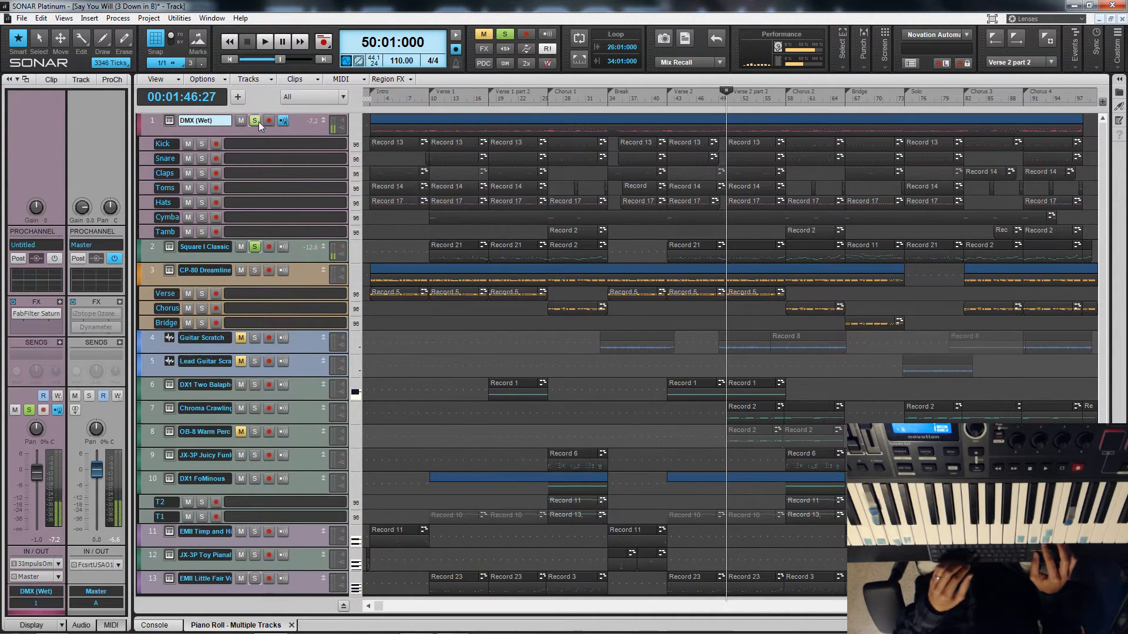
- Solo only the CP-80 Dreamline track and briefly audition it from Verse 2 part 2 at measure 50
click(256, 270)
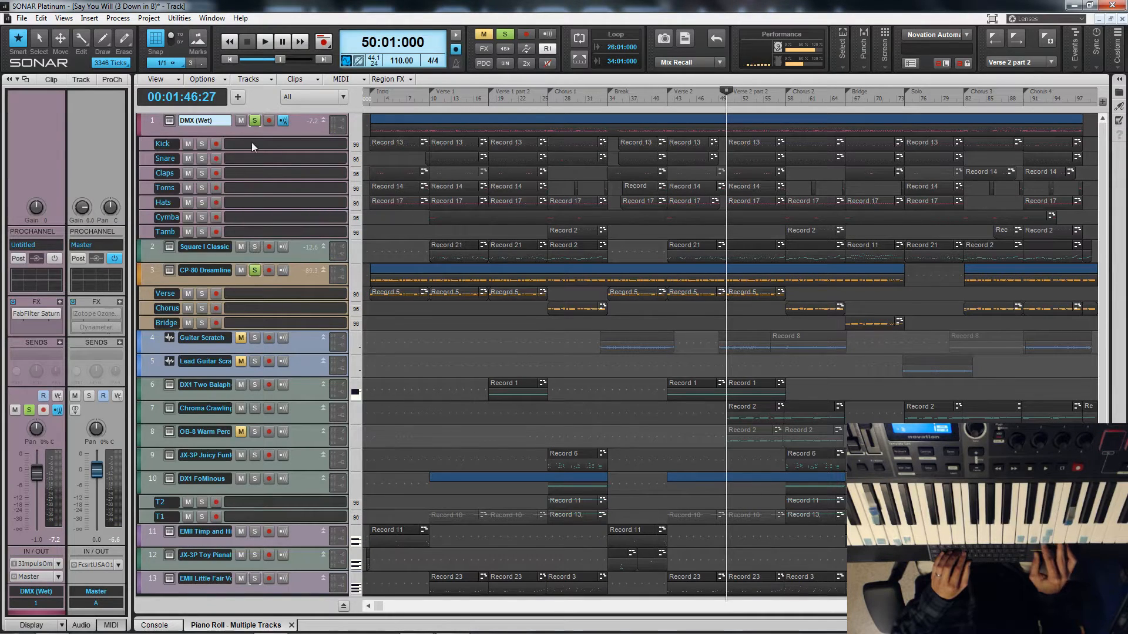
click(252, 124)
key(space)
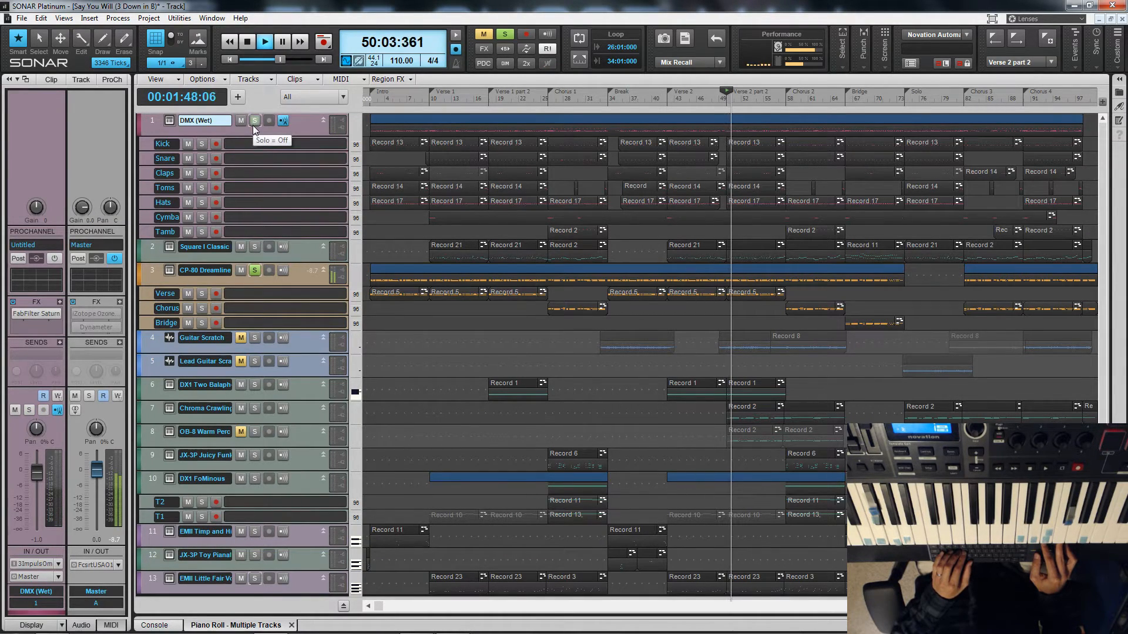
key(space)
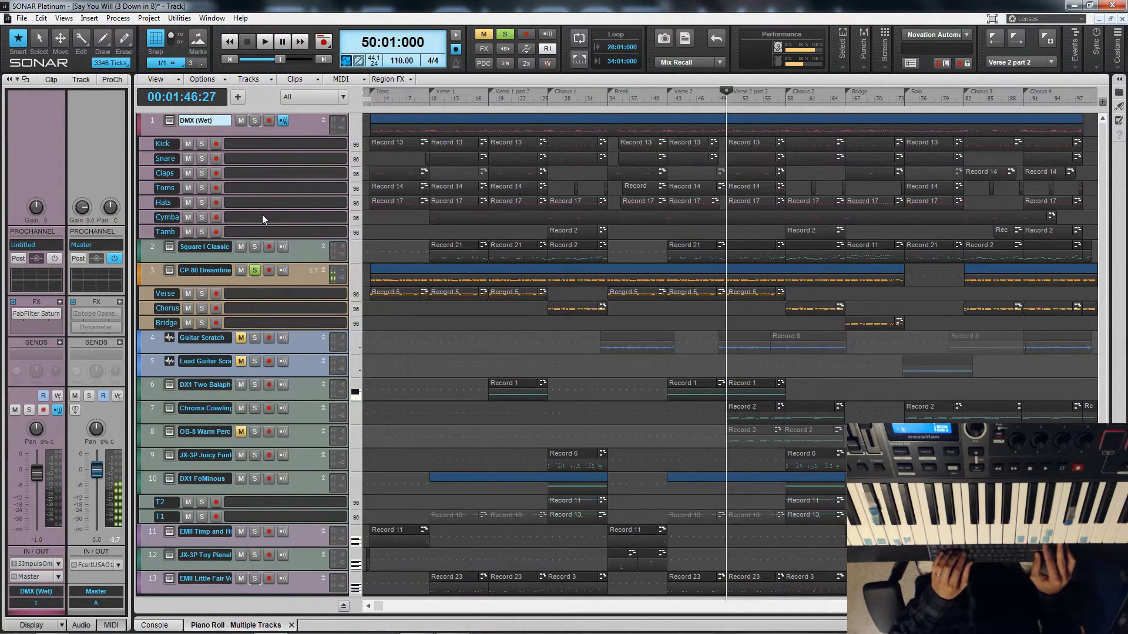
- Add Square I Classic to the CP-80 Dreamline solo and audition both tracks from measure 50 and from Chorus 2 at measure 58
click(258, 247)
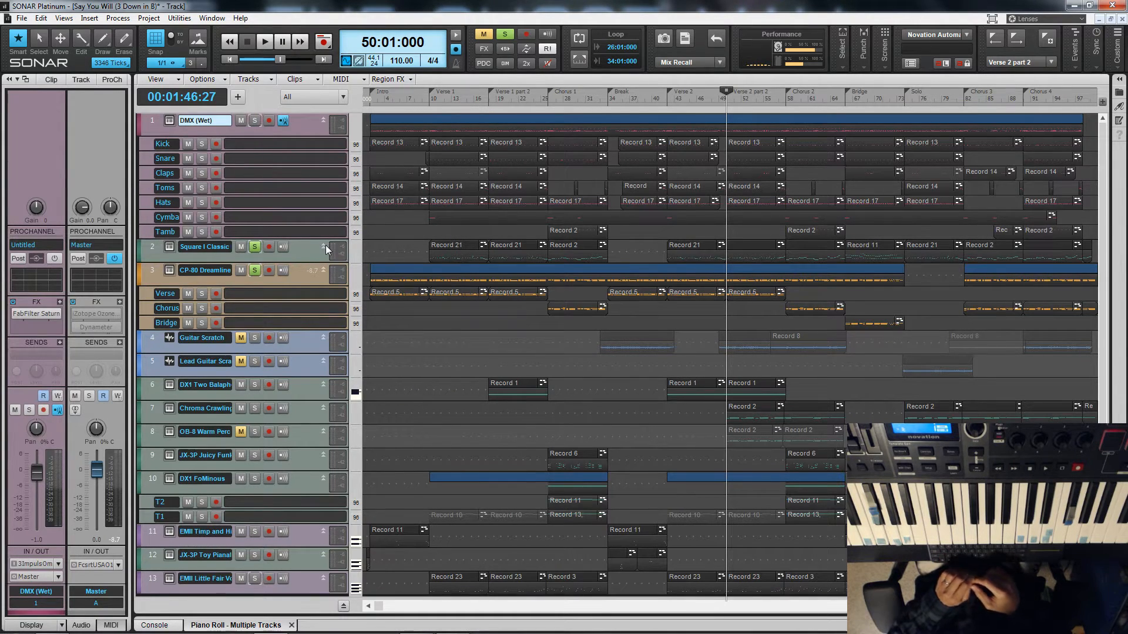
key(space)
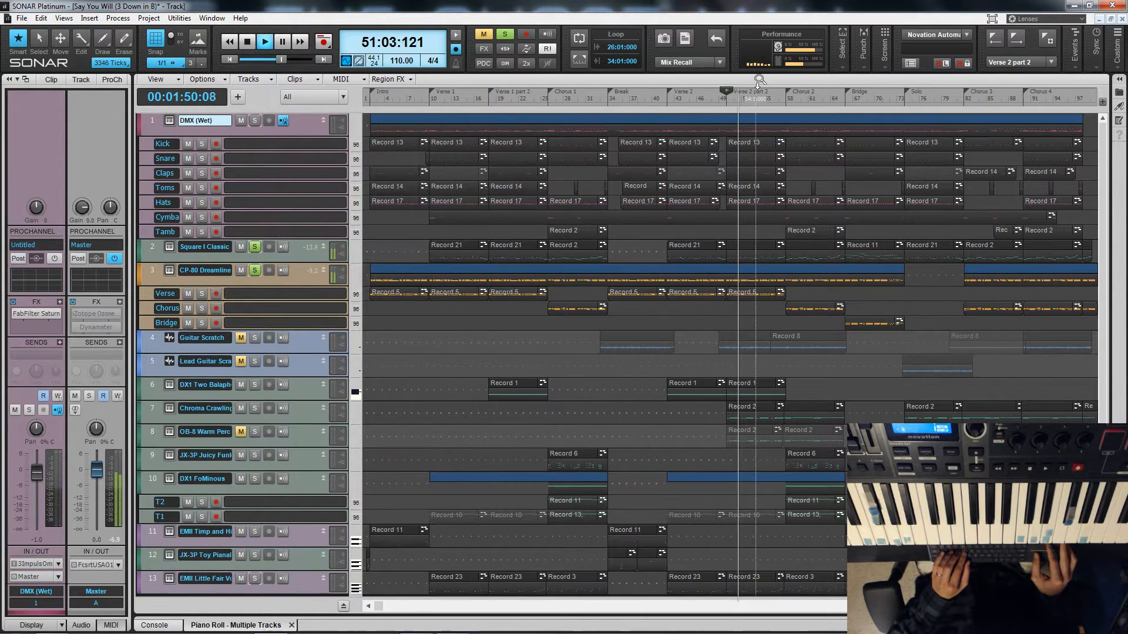
key(space)
click(787, 100)
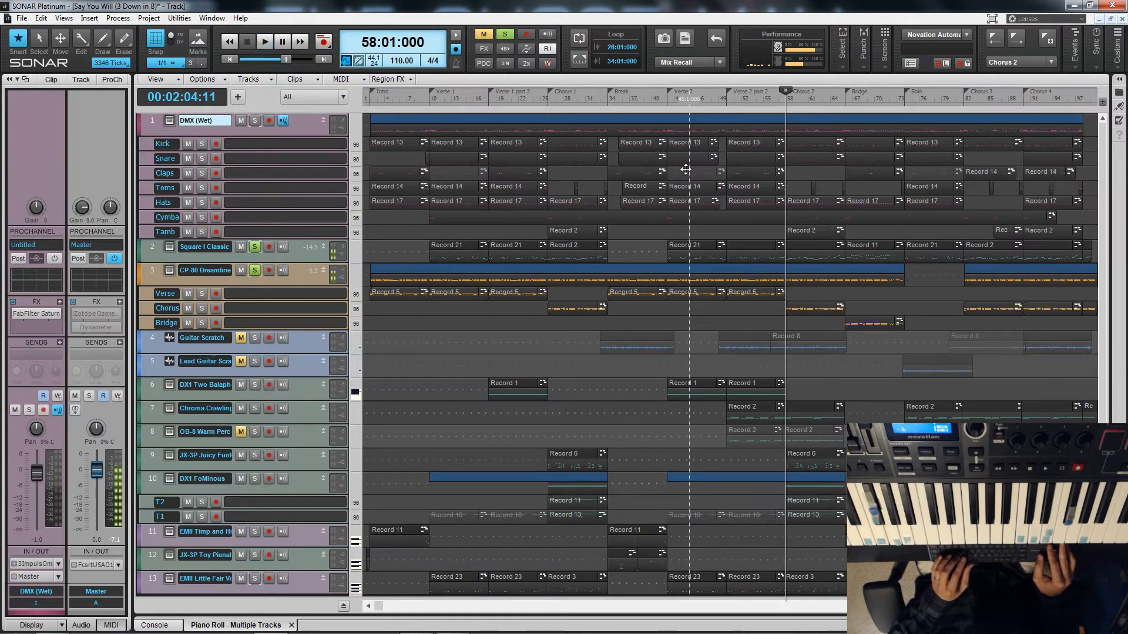
key(space)
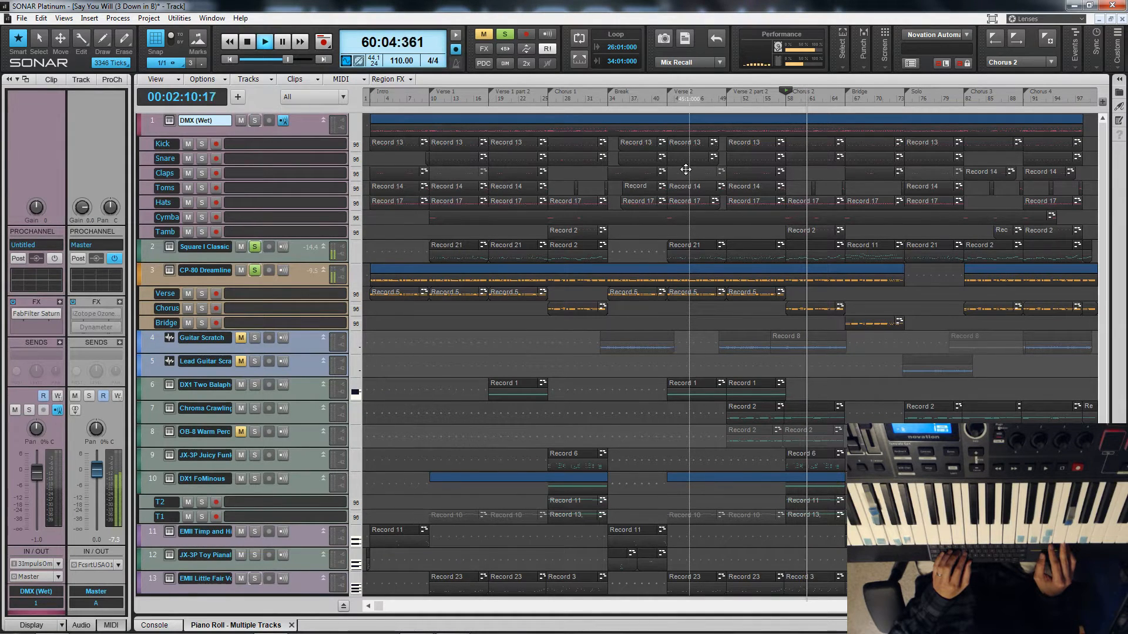
key(space)
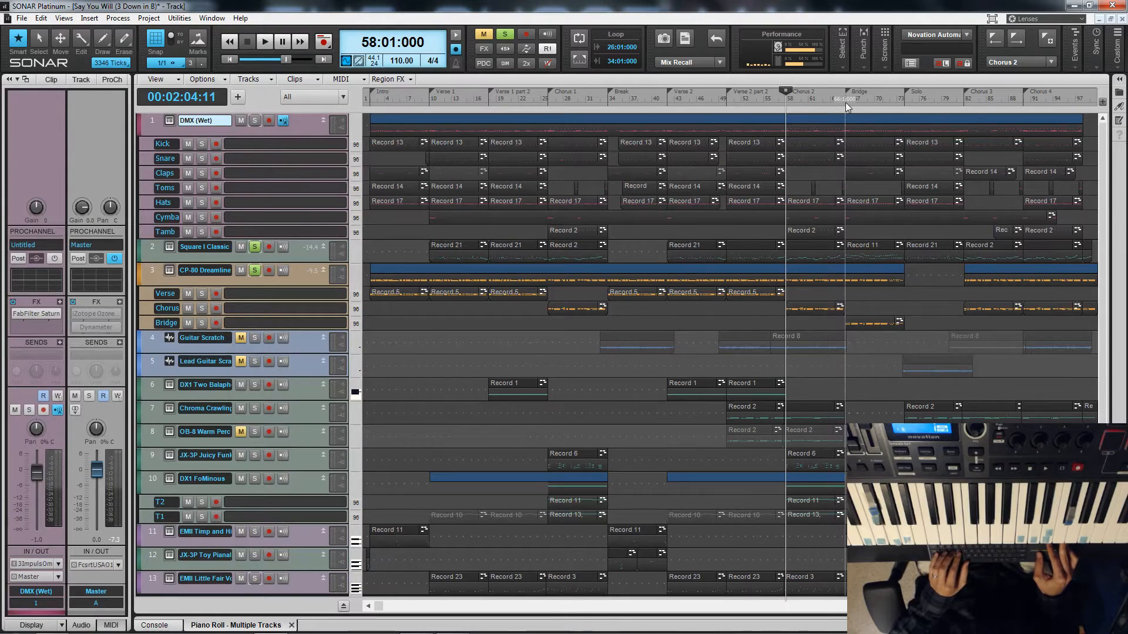
- Remove the CP-80 Dreamline solo and audition Square I Classic alone from the Bridge at measure 66
click(845, 103)
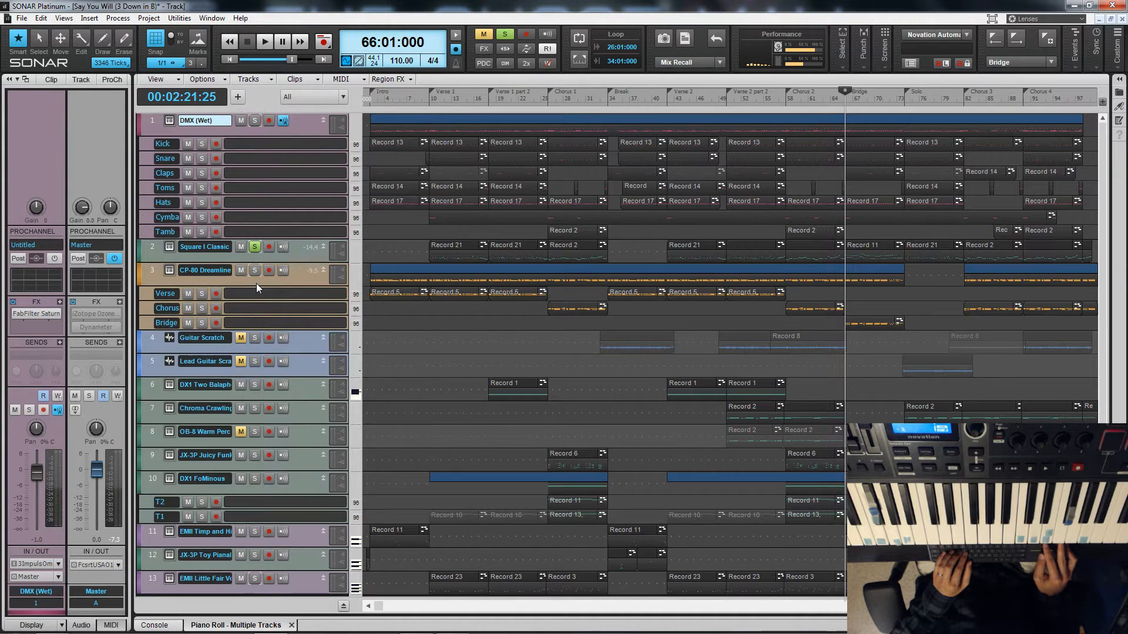
key(space)
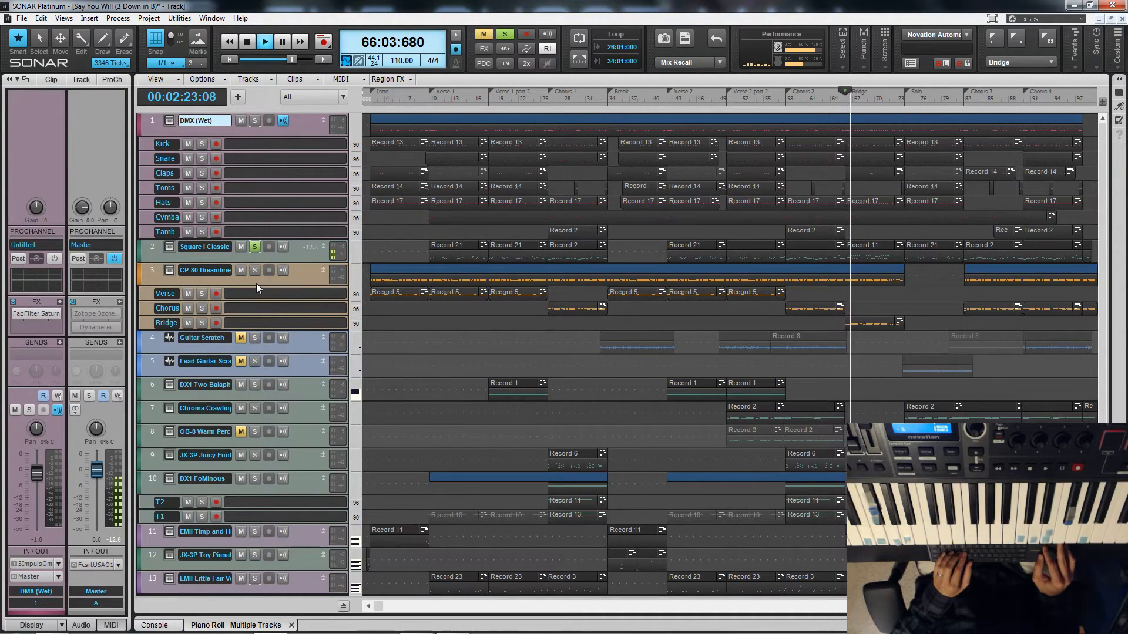
key(space)
- Solo DMX (Wet) and CP-80 Dreamline with Square I Classic and audition the Bridge, adding EMII Timp and Hits to the solo during playback
click(254, 120)
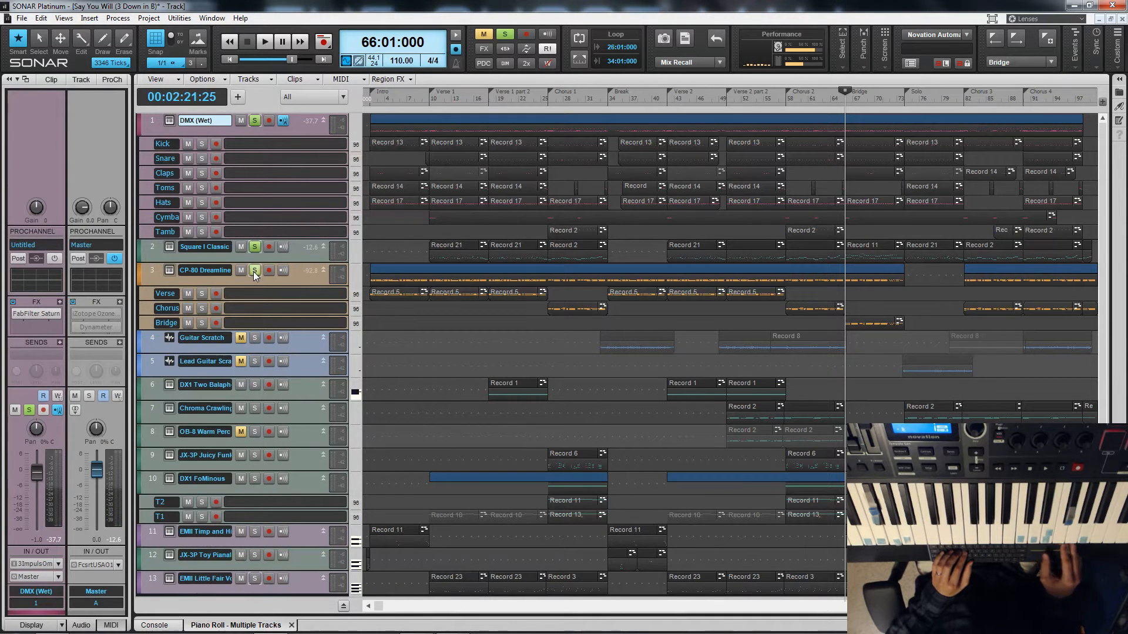
key(space)
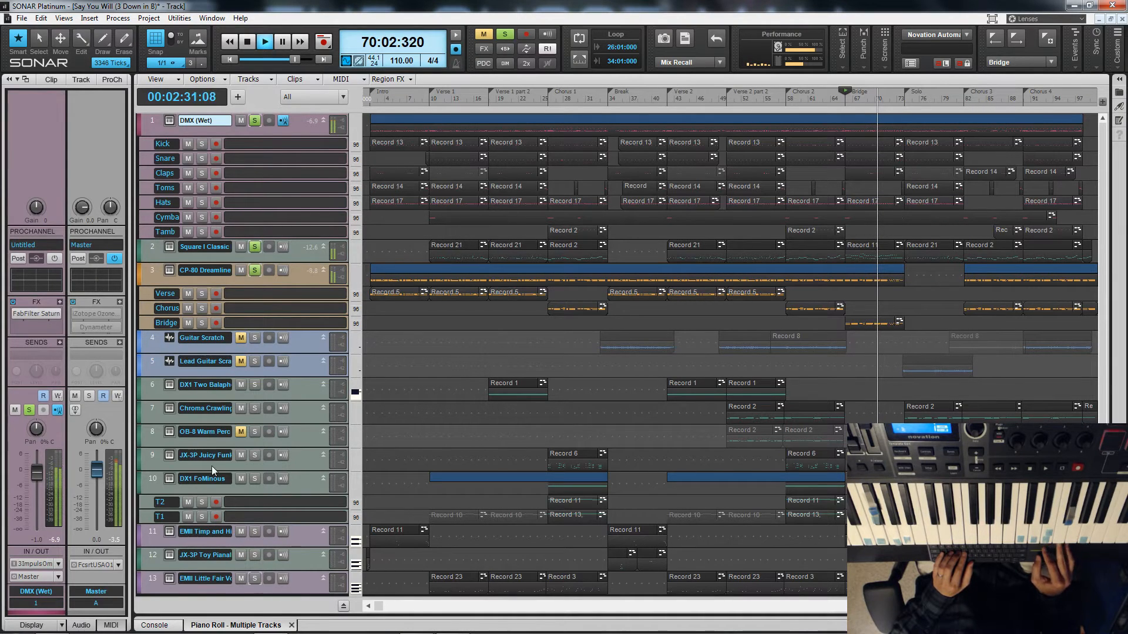
click(254, 532)
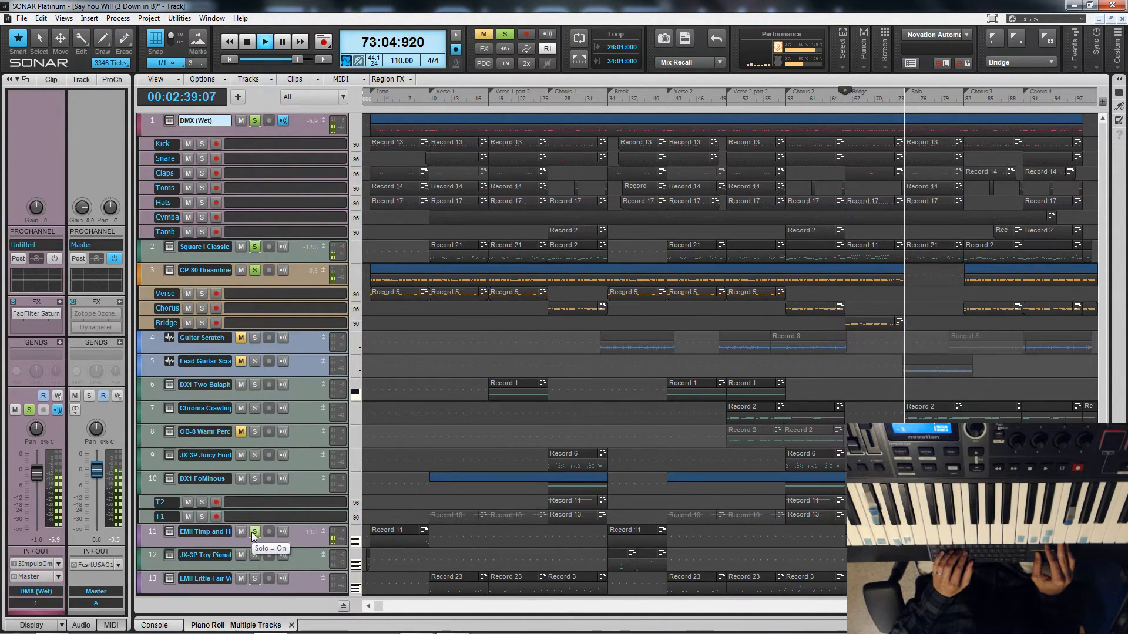
key(space)
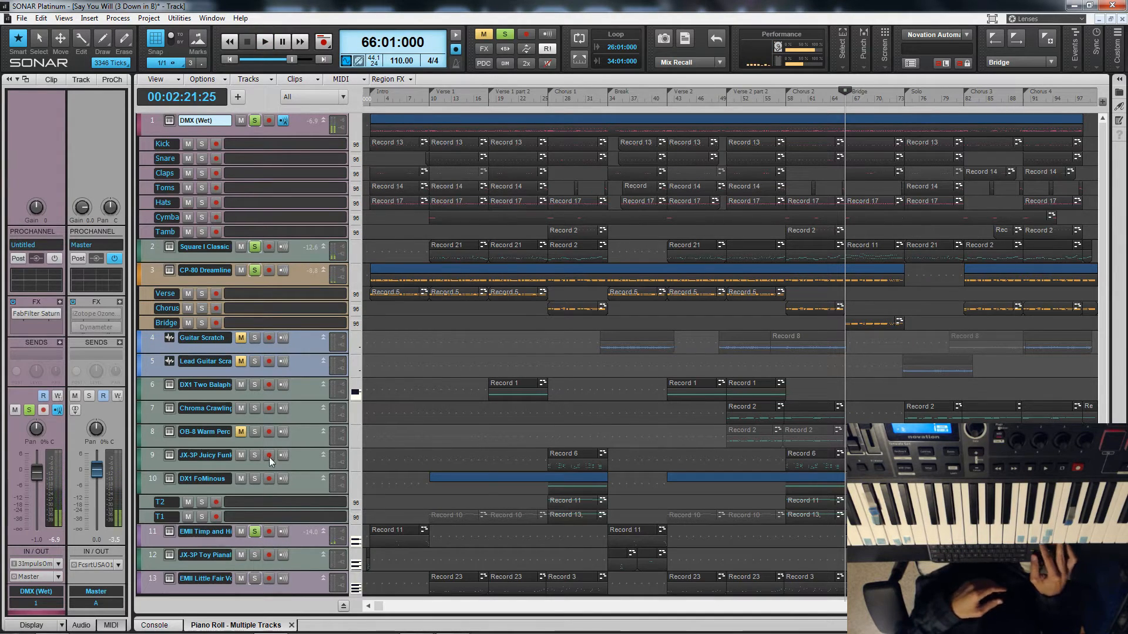
- Remove the solos from CP-80 Dreamline, Square I Classic, DMX (Wet) and EMII Timp and Hits
click(255, 270)
click(255, 247)
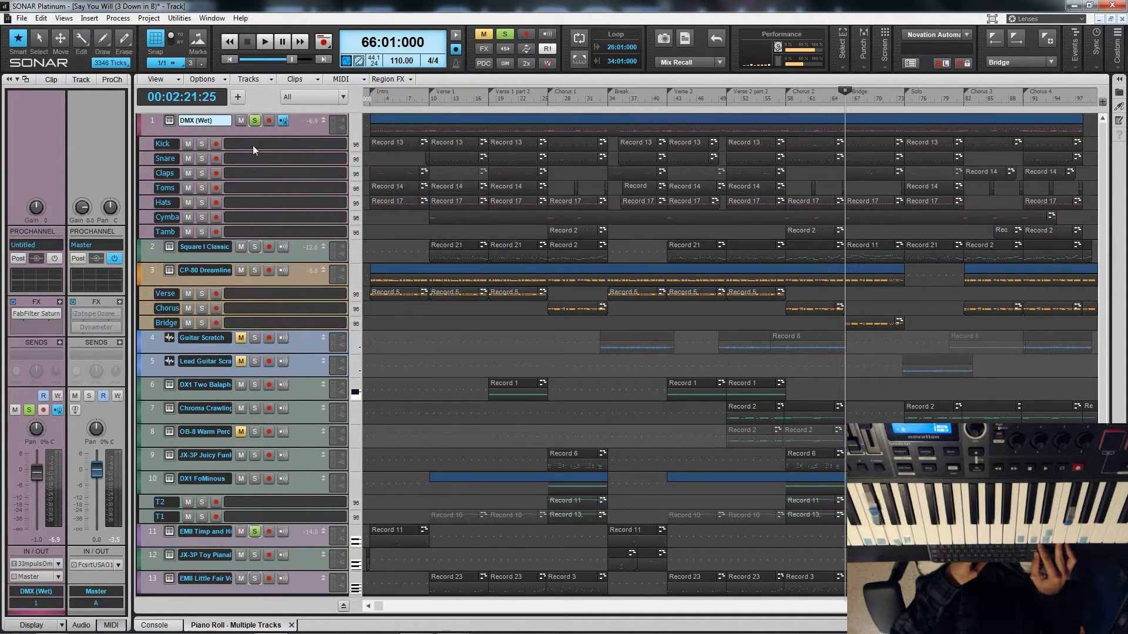
click(250, 532)
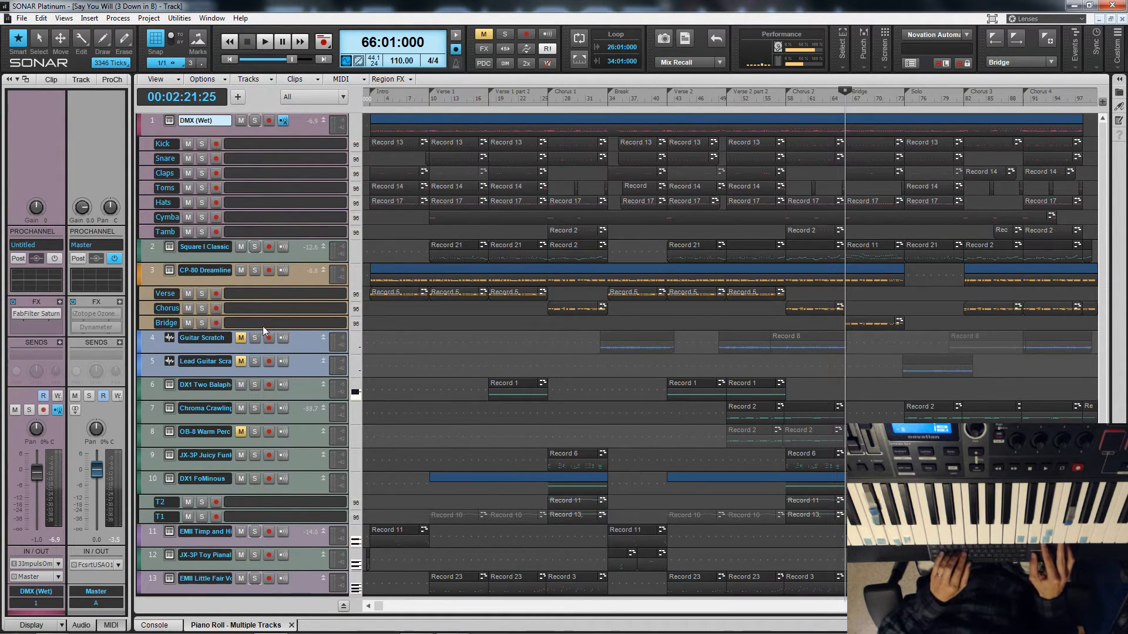
- Unmute the Guitar Scratch and Lead Guitar Scratch tracks and solo tracks 4 through 12
click(241, 338)
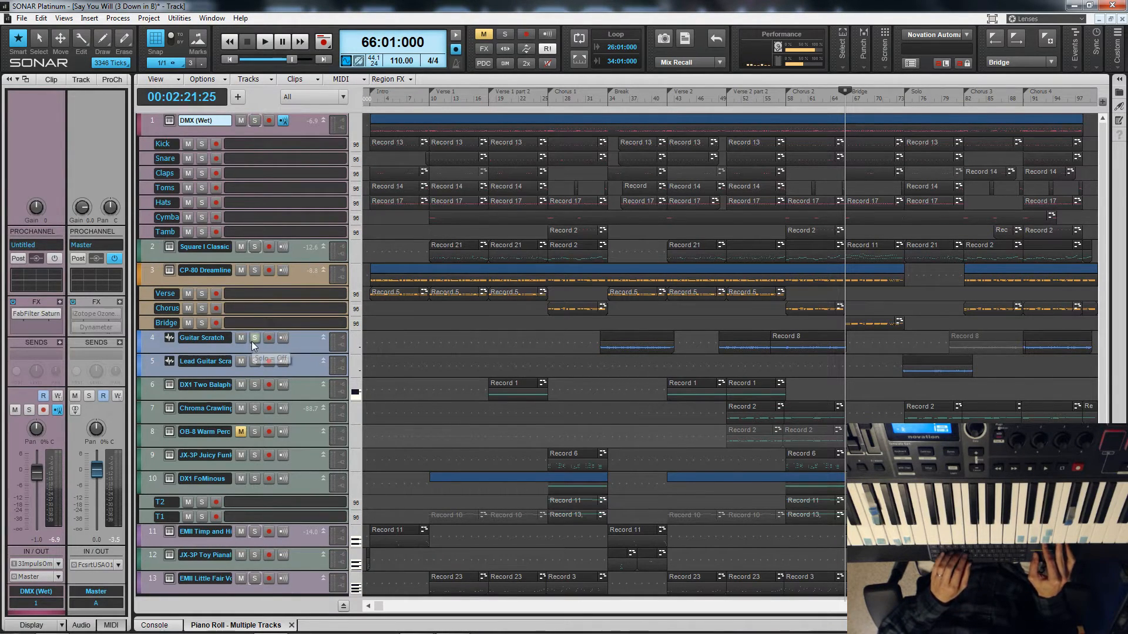
drag(255, 339, 255, 389)
click(255, 553)
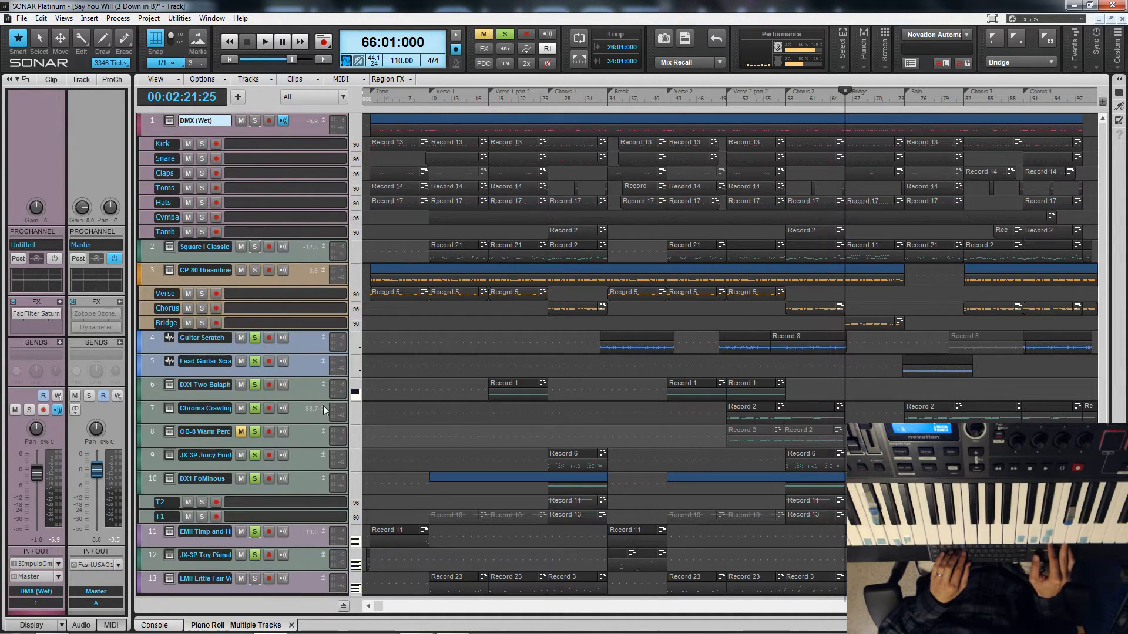
- Audition the soloed tracks in the Intro, starting from measure 1 and from measure 5
click(369, 390)
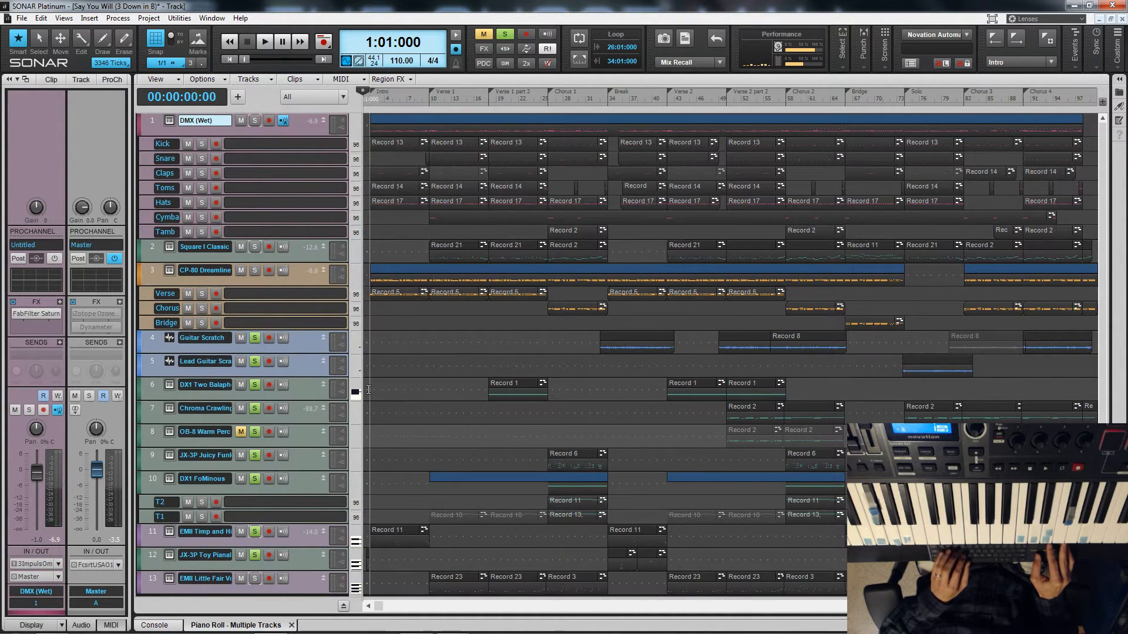
key(space)
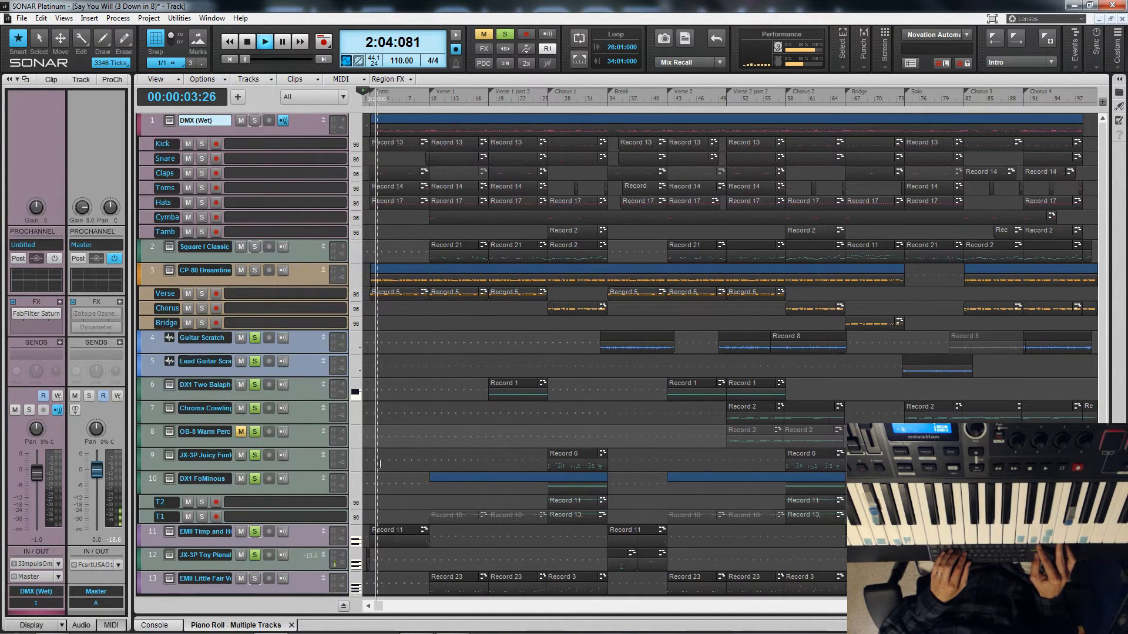
key(space)
click(392, 470)
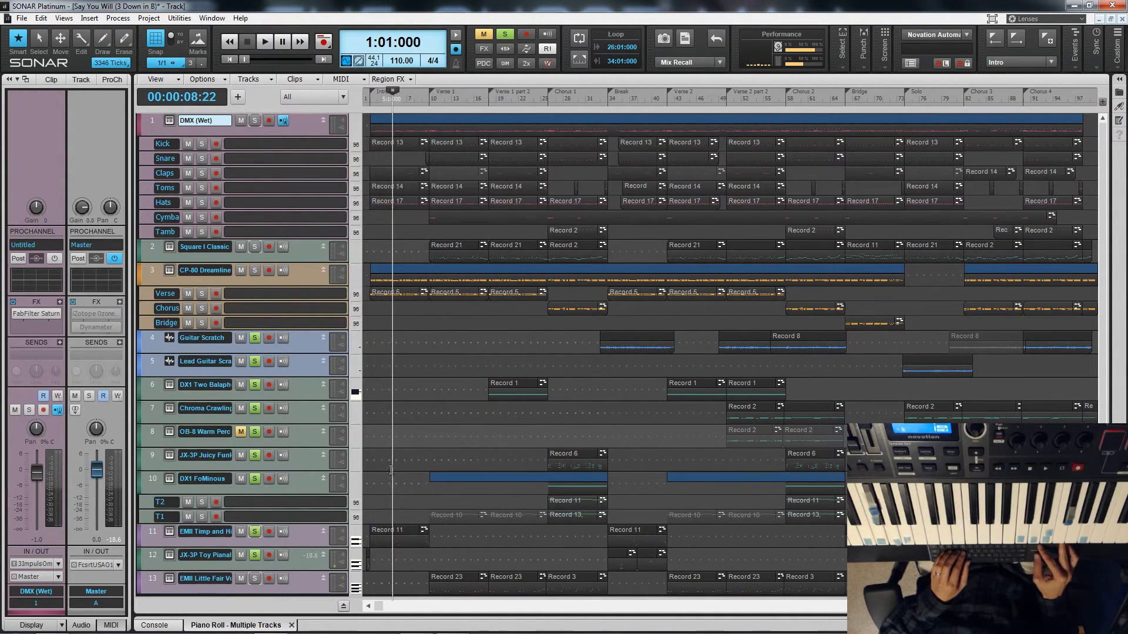
key(space)
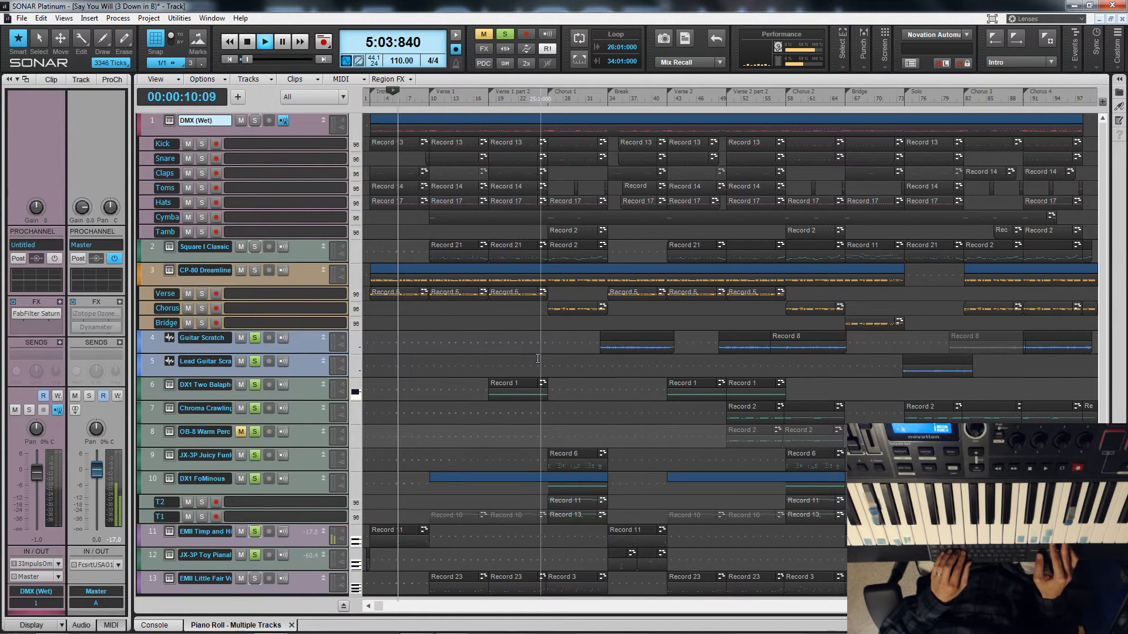
key(space)
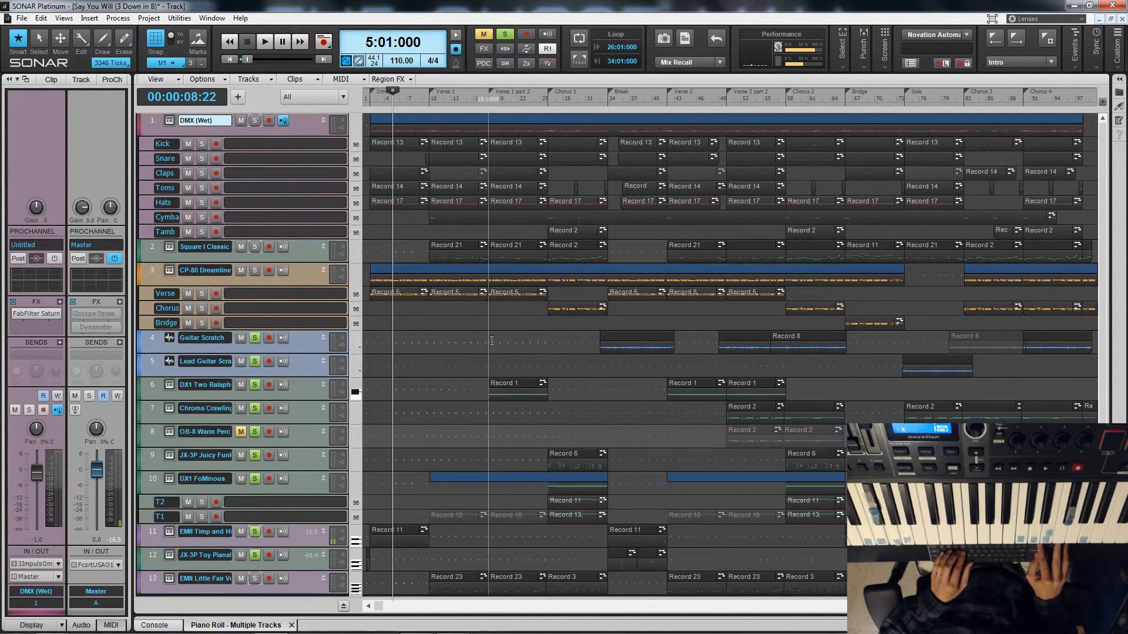
- Audition the soloed tracks from Verse 1 part 2 at measure 18 and from Chorus 1 at measure 26
click(489, 353)
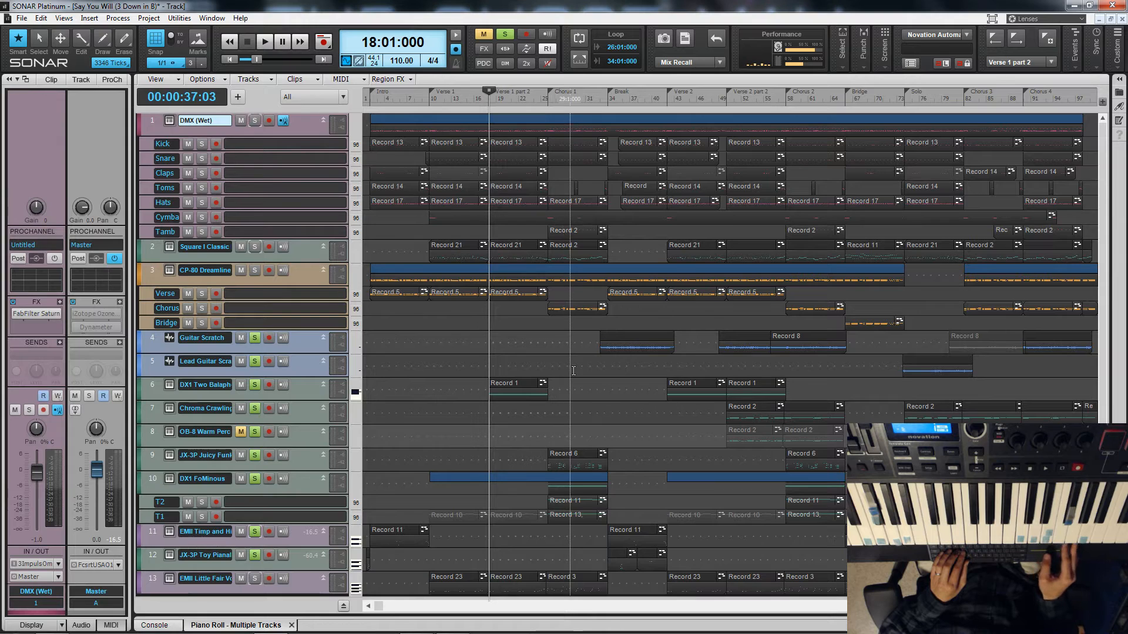
key(space)
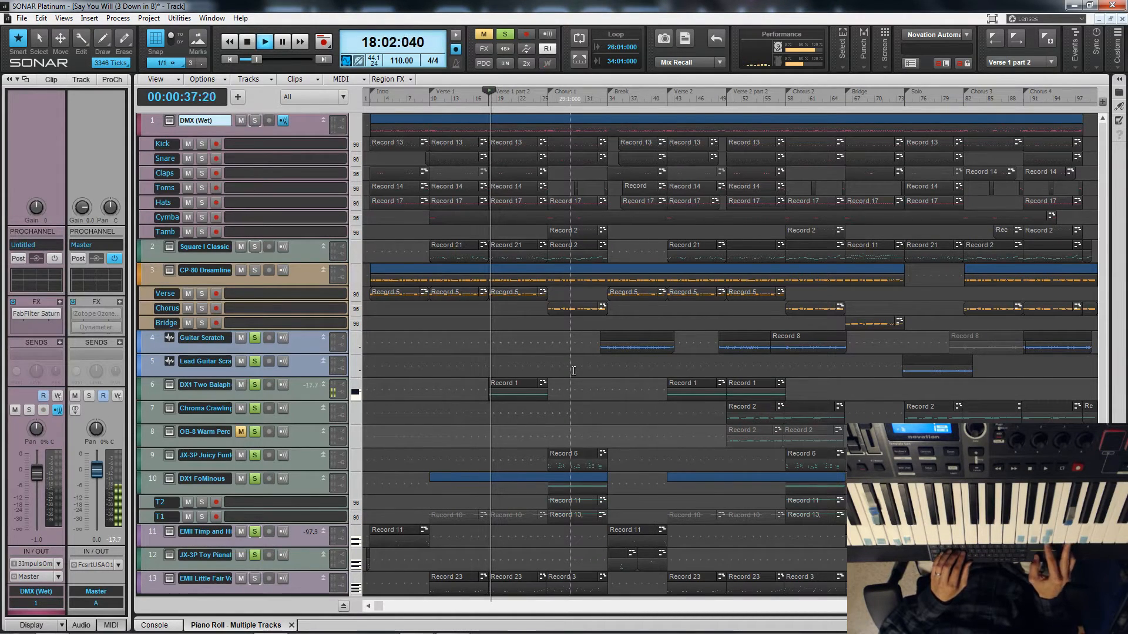
key(space)
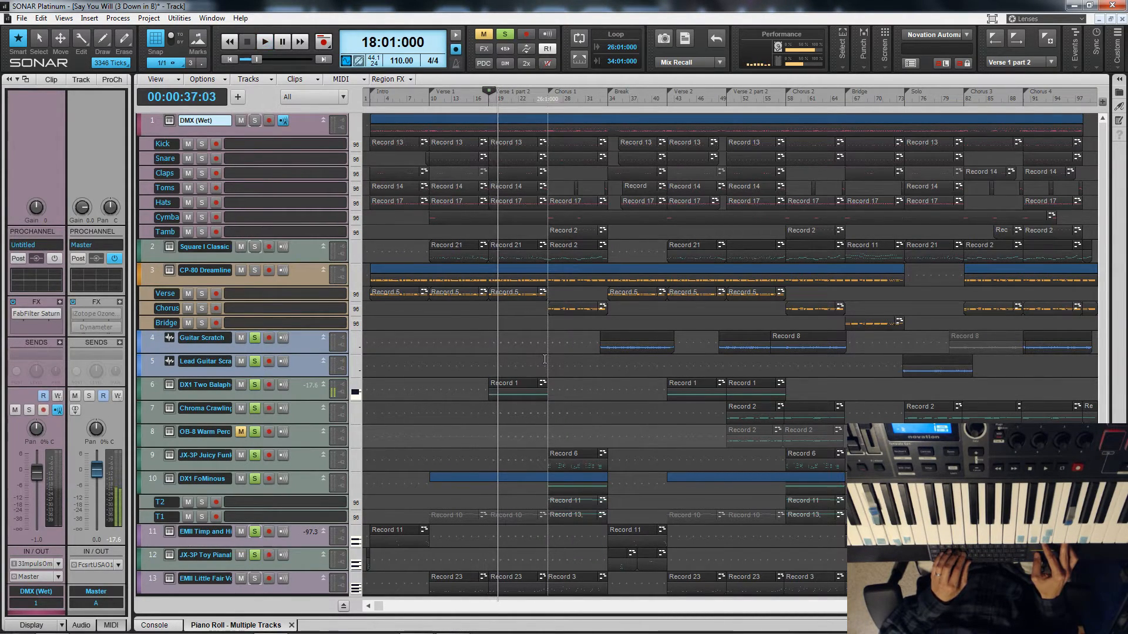
click(544, 357)
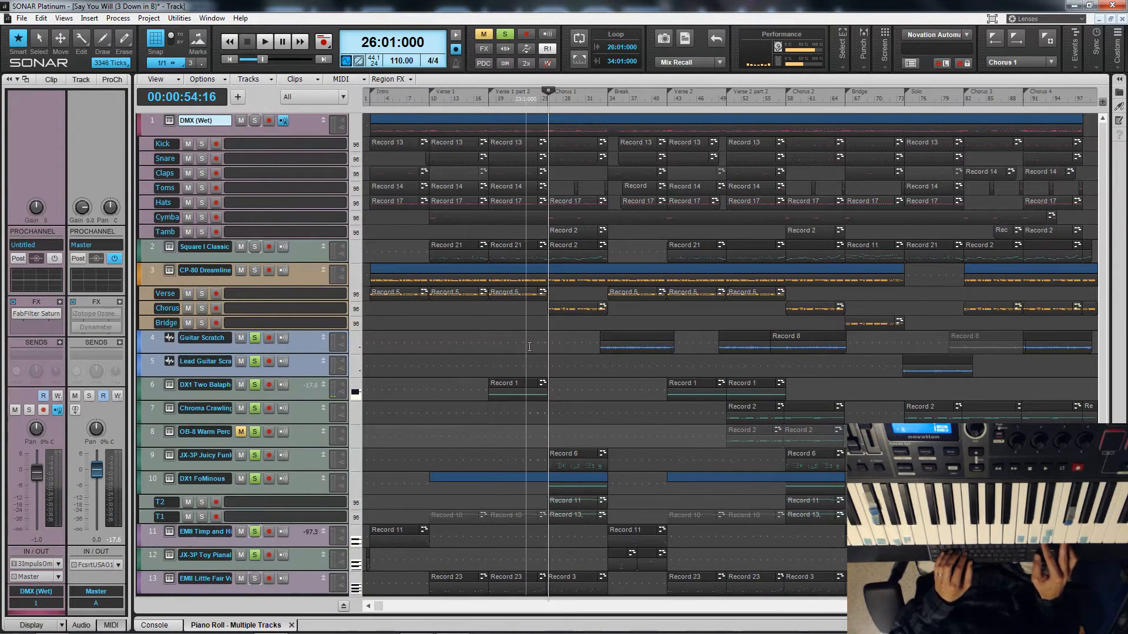
key(space)
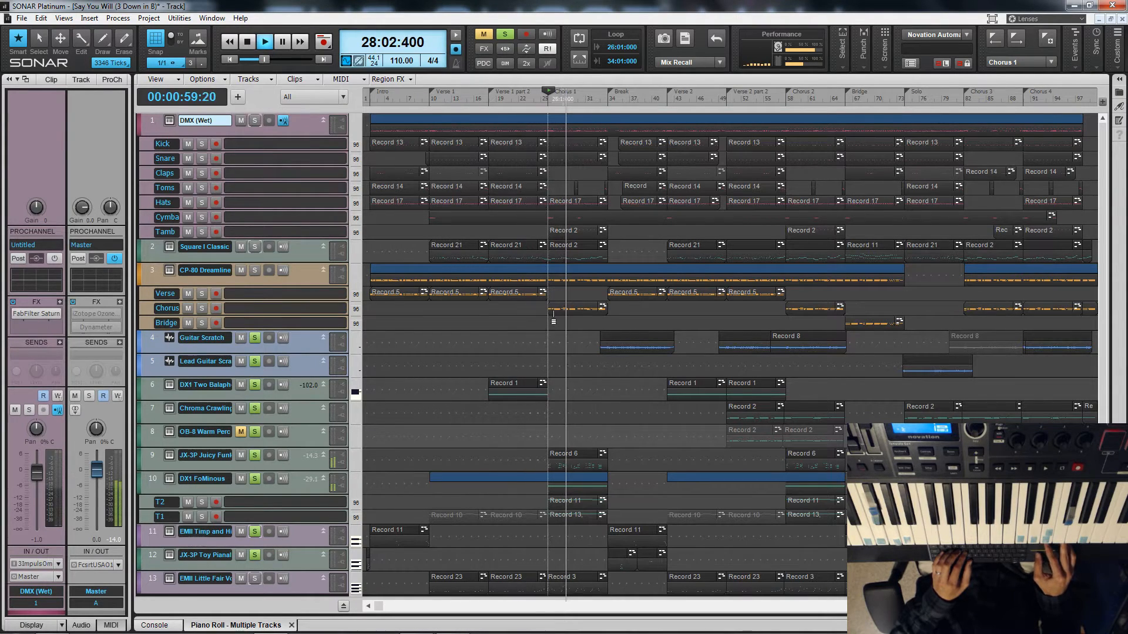
key(space)
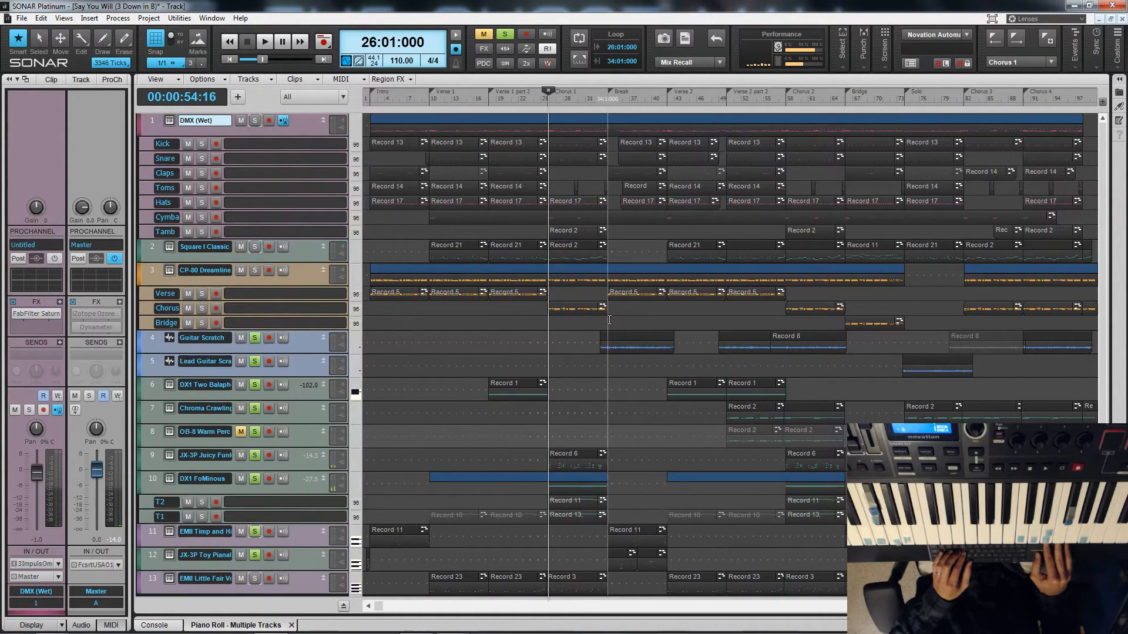
- Audition the soloed tracks from the Break at measure 34 and from Chorus 3 at measure 82
click(609, 320)
key(space)
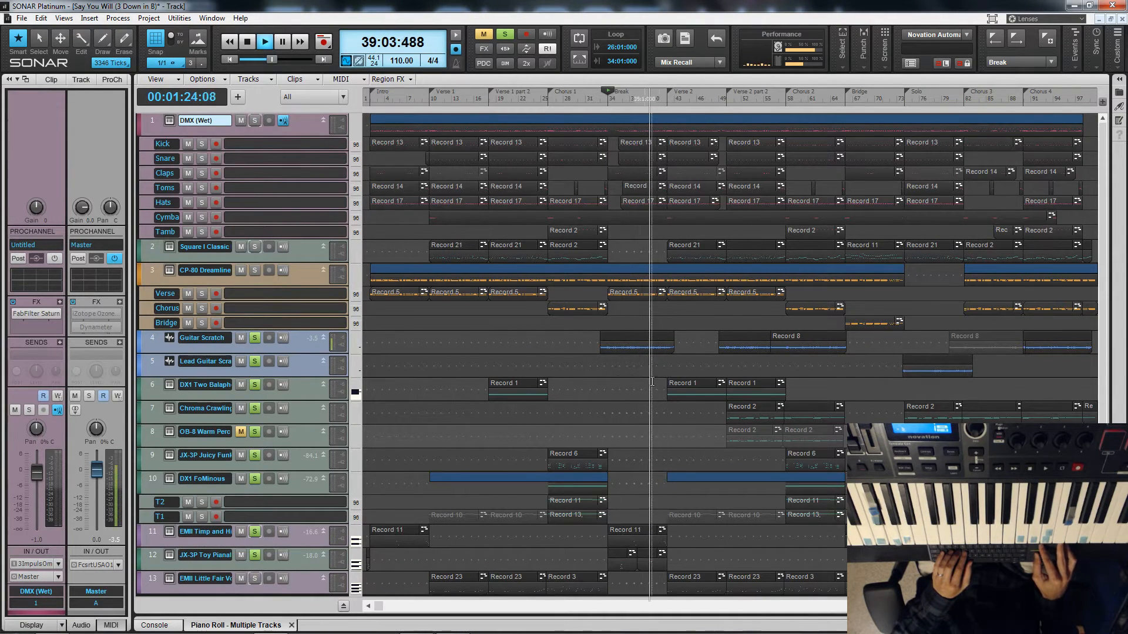
key(space)
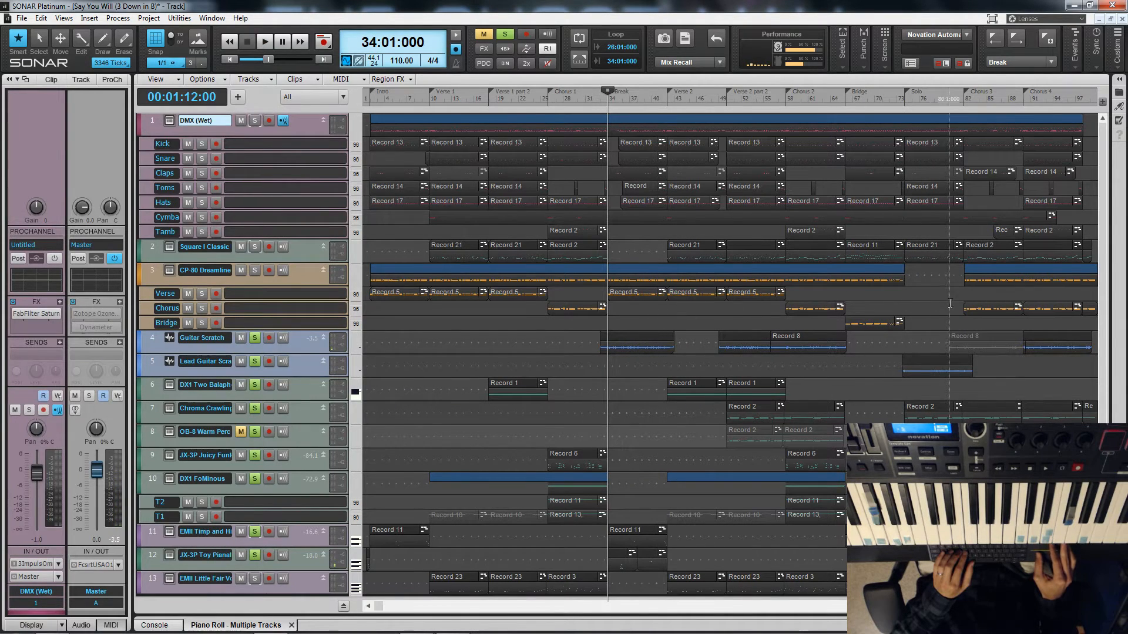
click(962, 320)
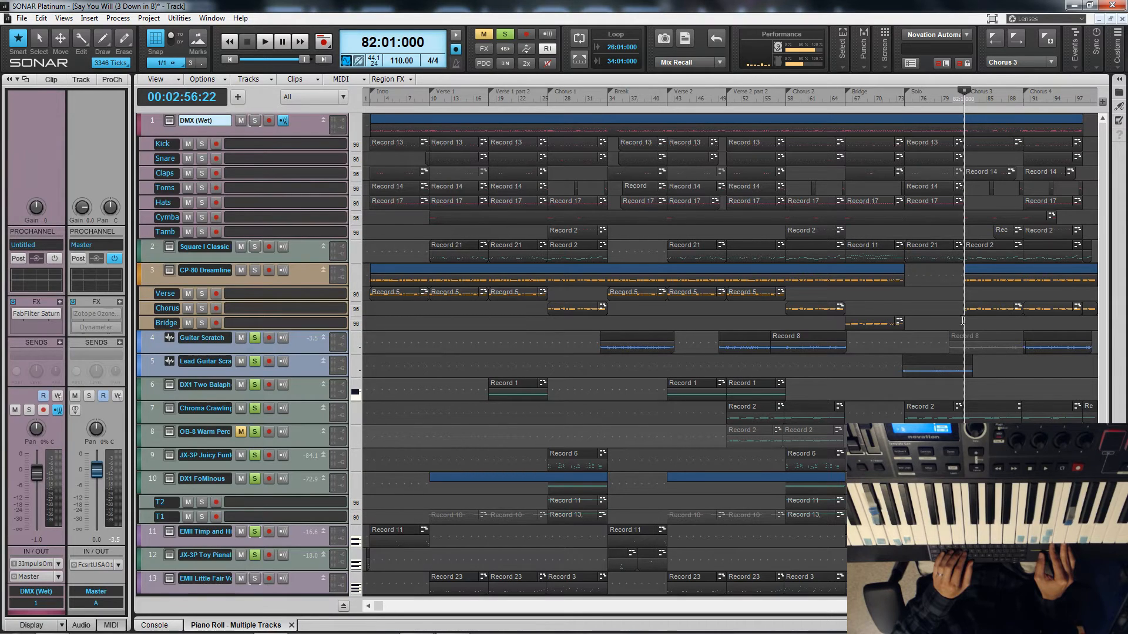
key(space)
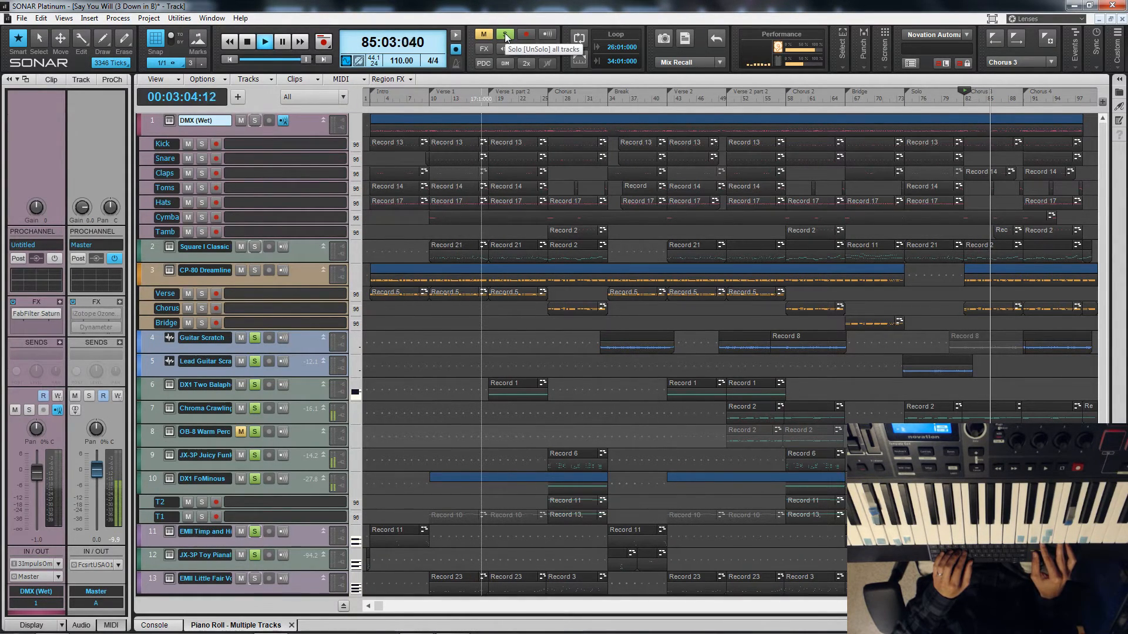
key(space)
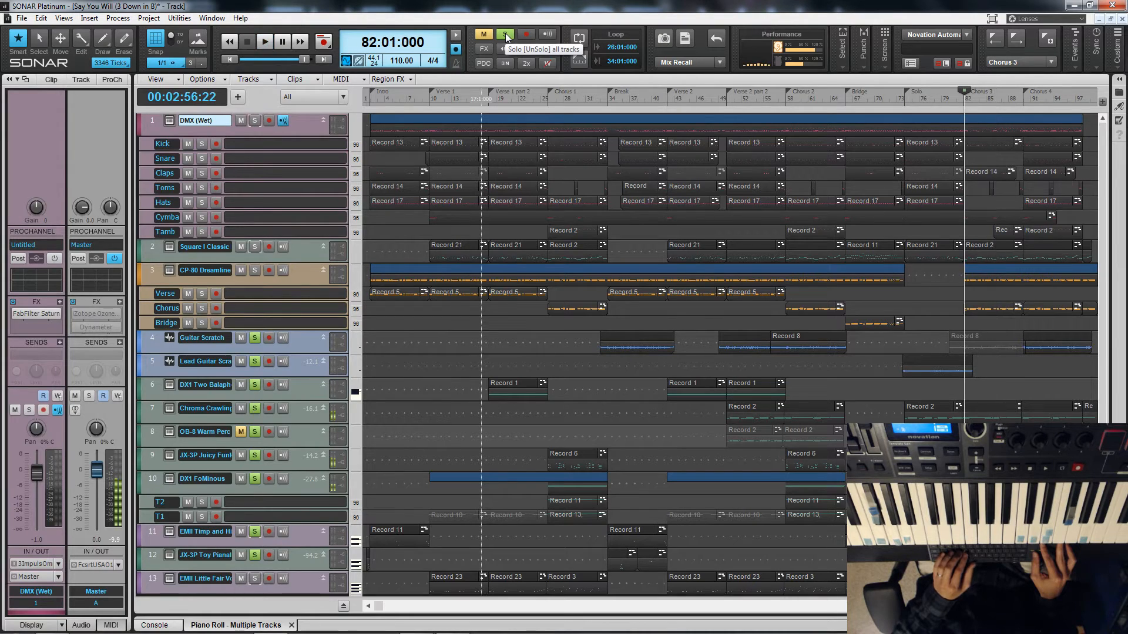
- Clear all track solos and play the full mix from the Solo section at measure 74
click(505, 33)
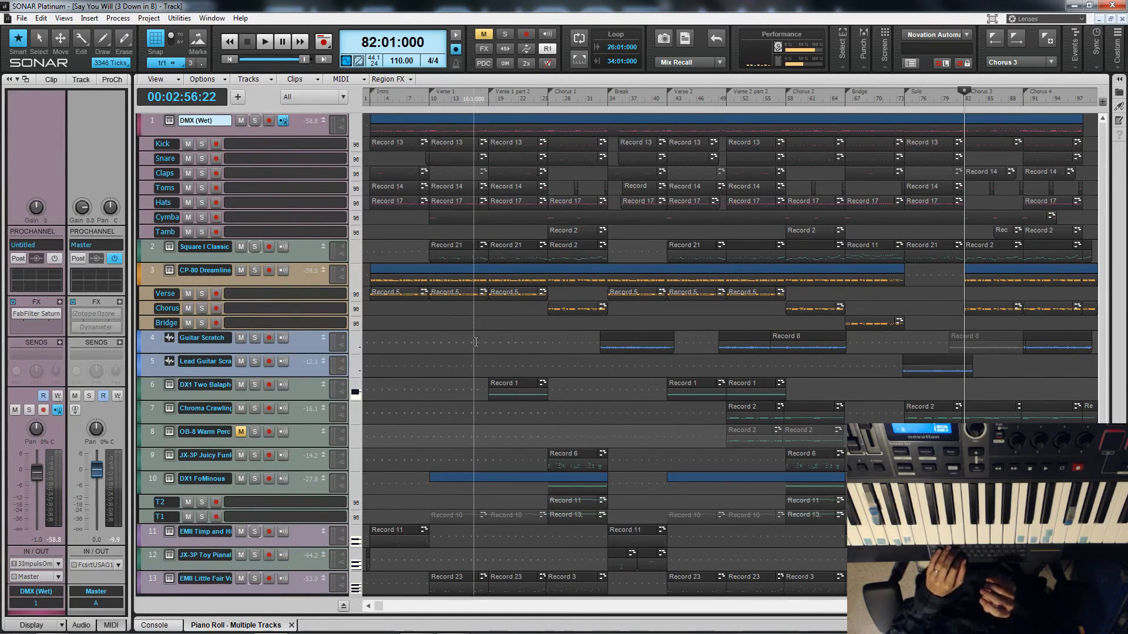
key(w)
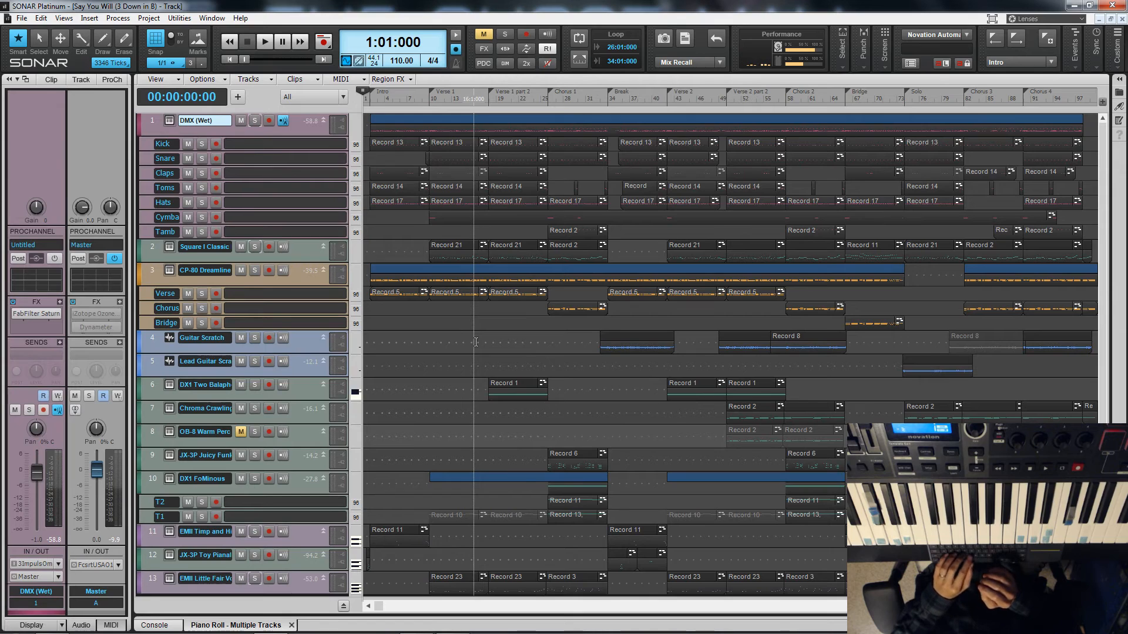
click(904, 343)
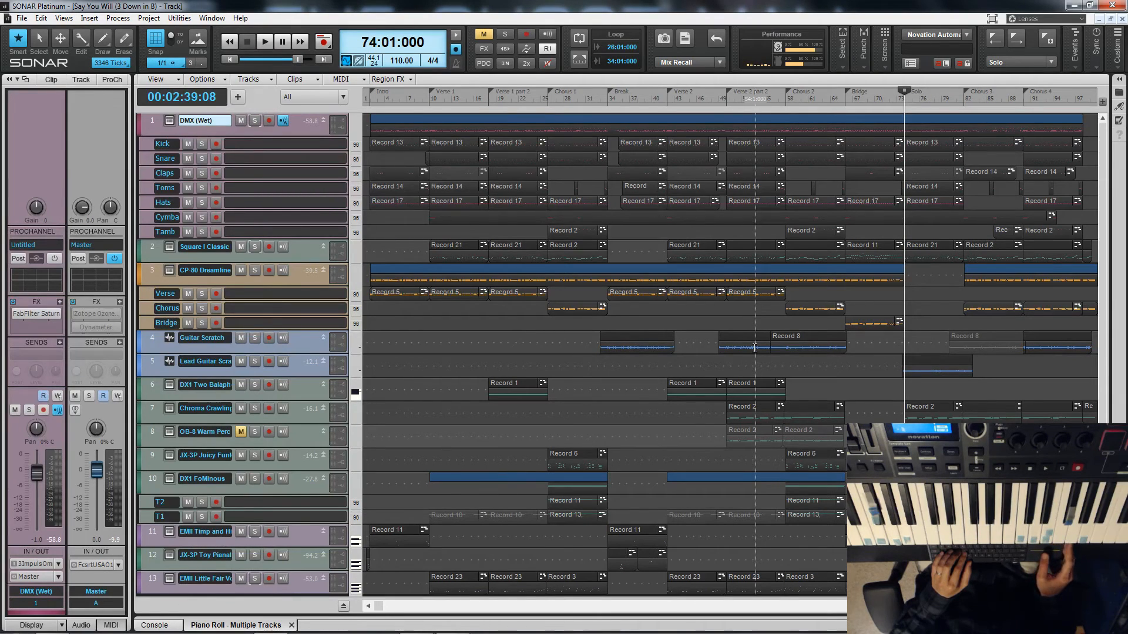
key(space)
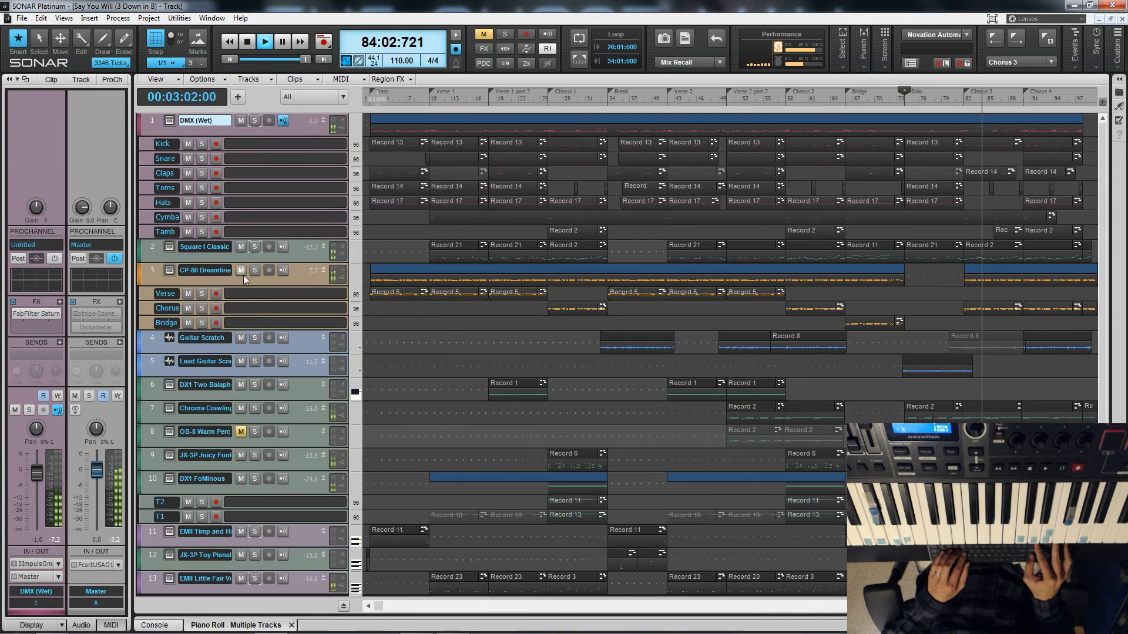
- Open the CP-80 Dreamline track's Addictive Keys instrument during playback, show its Explore page and move its window aside
click(173, 270)
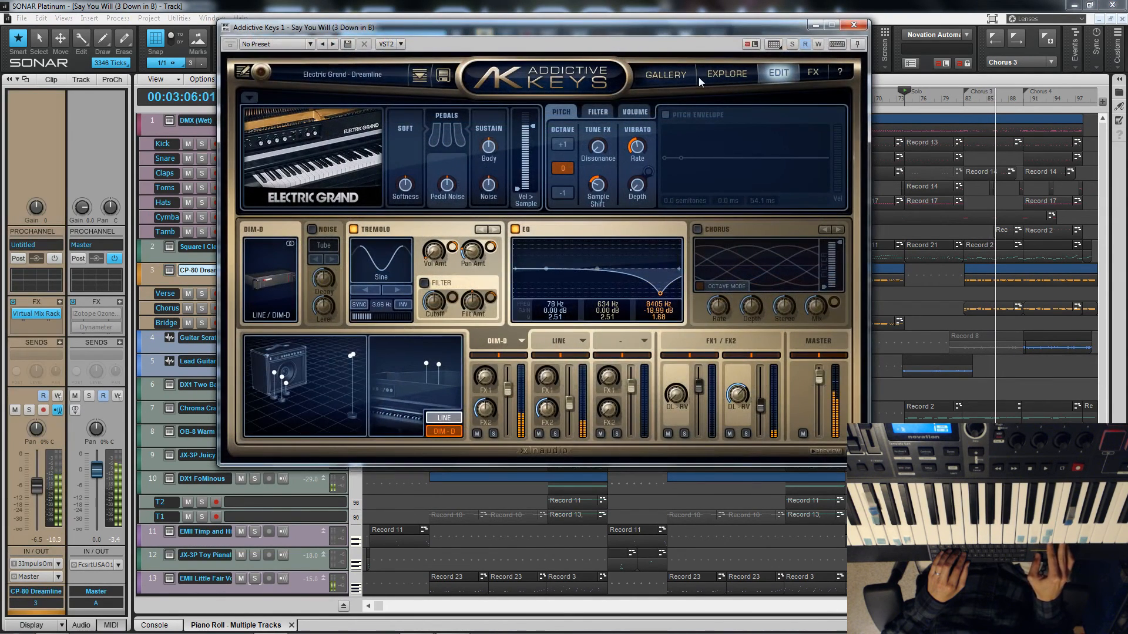
click(722, 75)
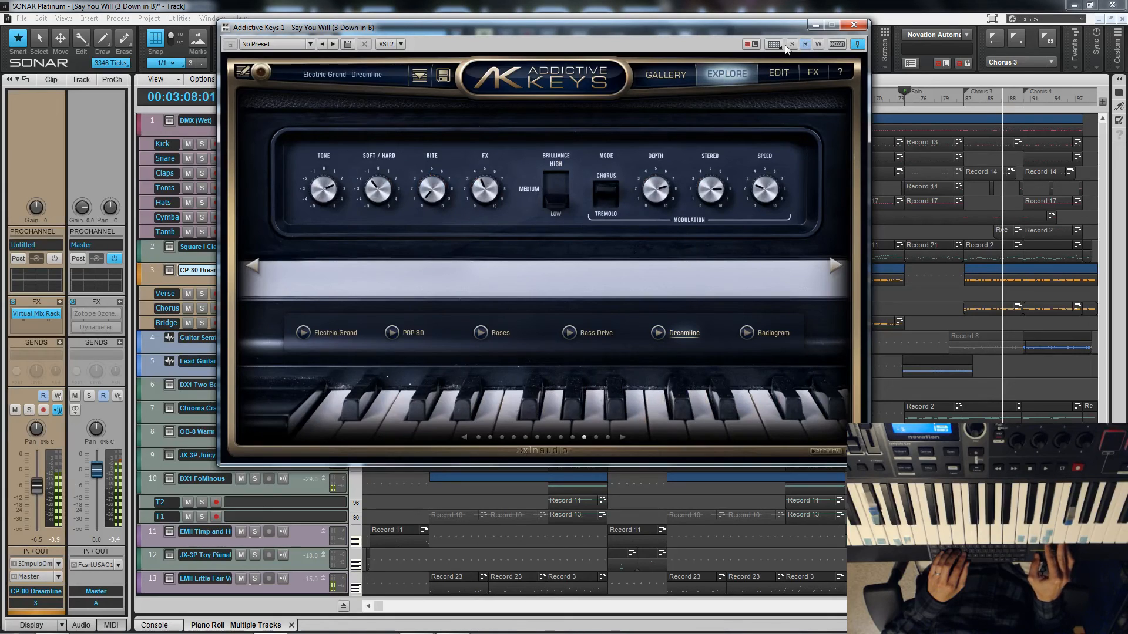
drag(773, 31, 928, 107)
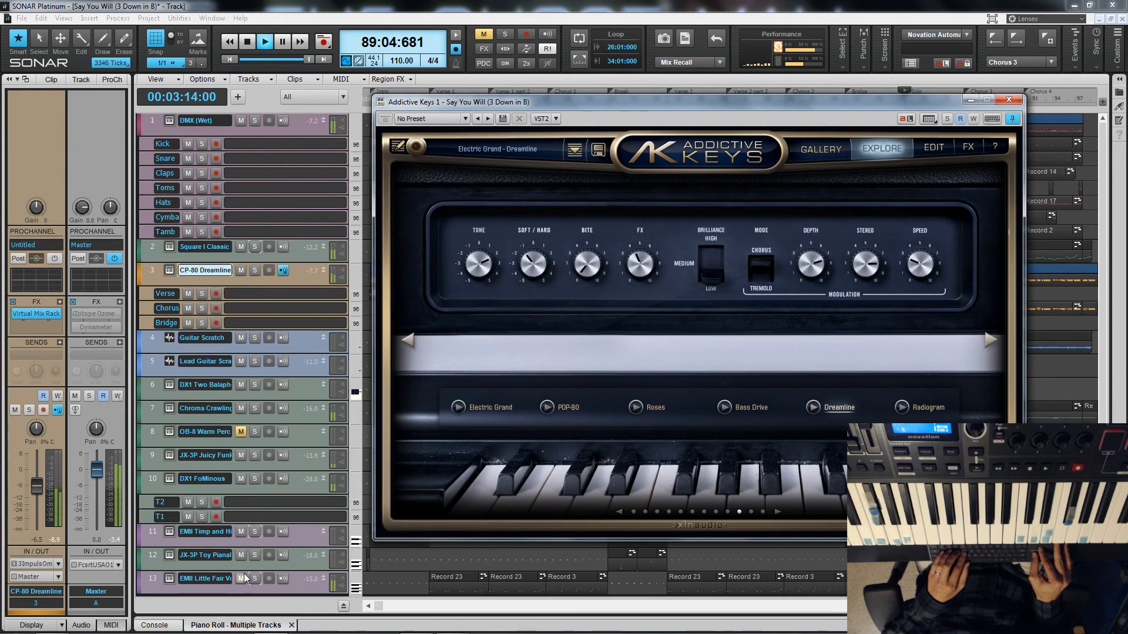
- Open the EMII Little Fair Vox track's UVIWorkstation instrument, move its window beside Addictive Keys and stop playback
click(170, 579)
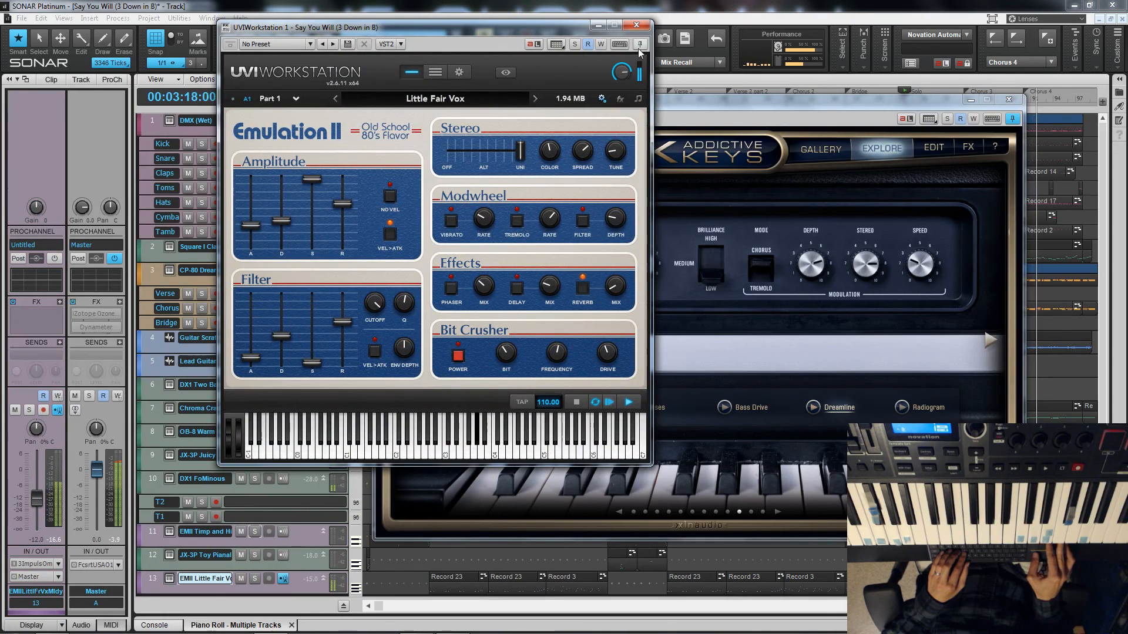
drag(579, 34, 448, 71)
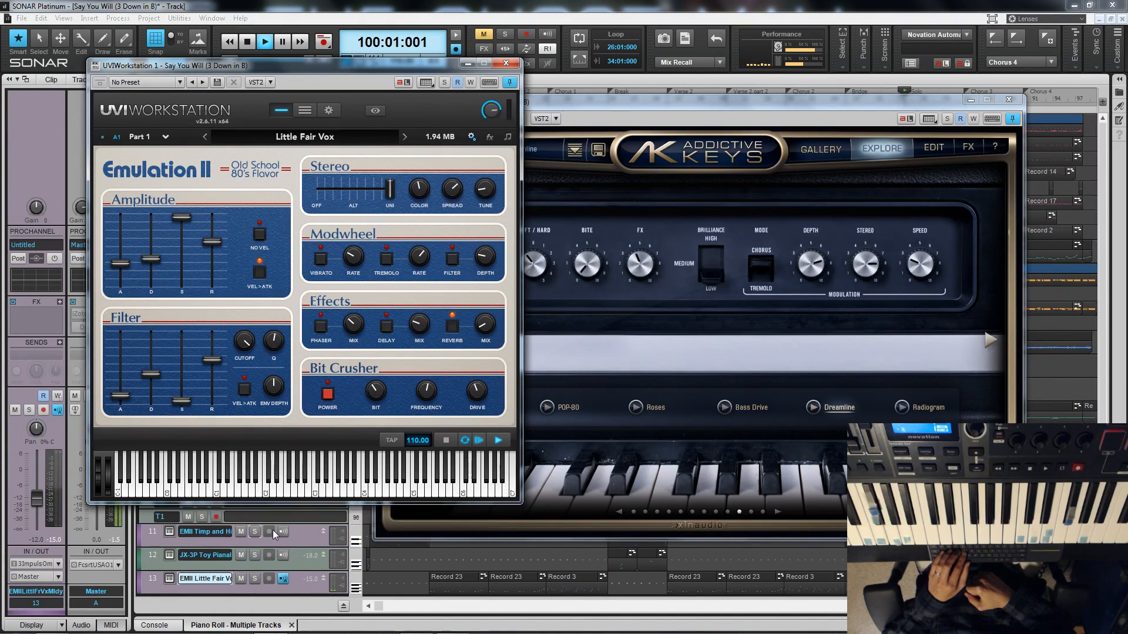
key(space)
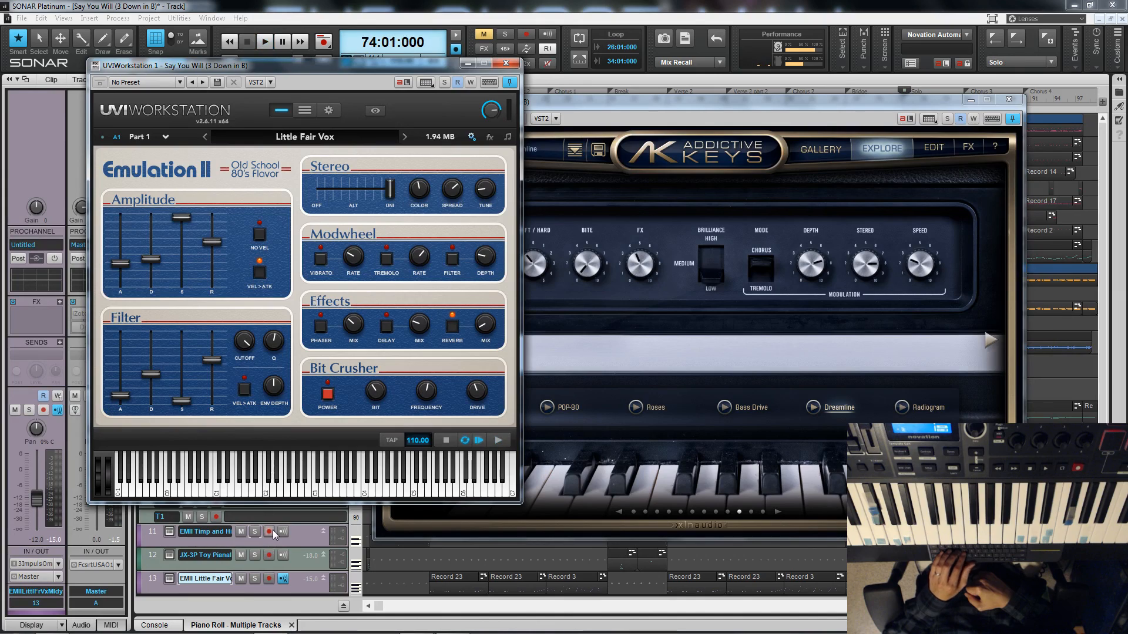